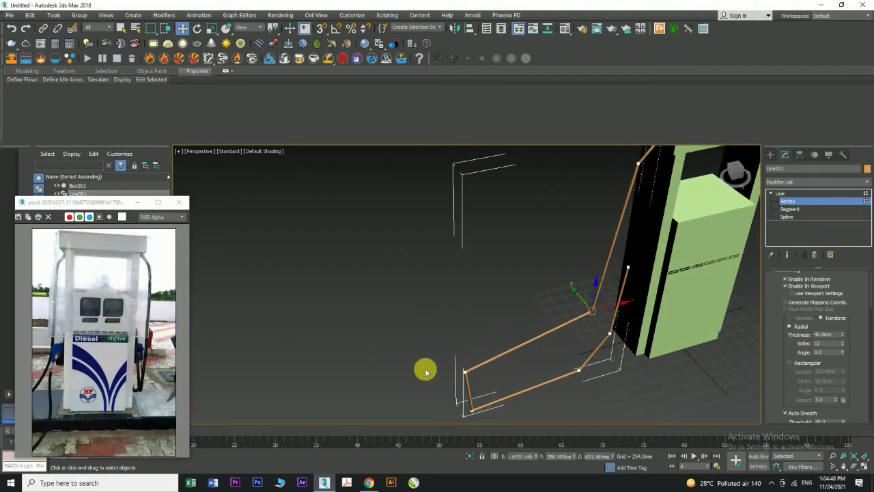
# - Move the upper of the hose line's two outer corner vertices sideways along Y to open the lower loop
pyautogui.click(465, 370)
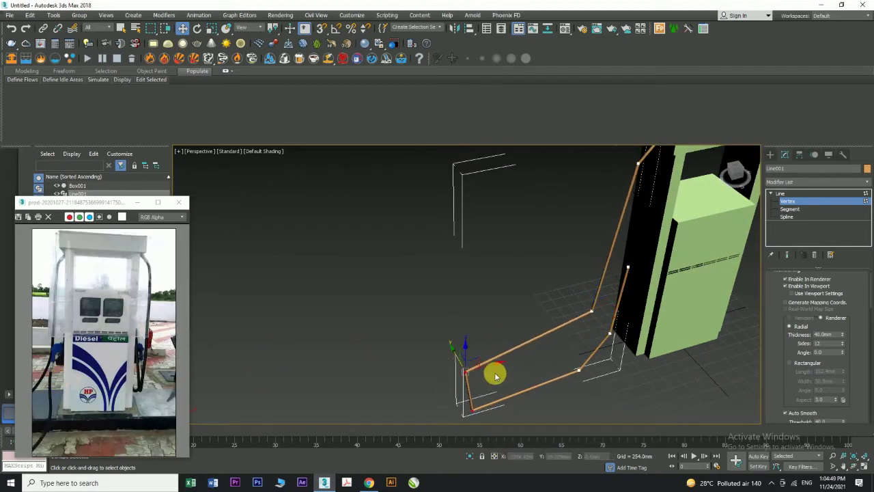
pyautogui.moveTo(493, 370); pyautogui.dragTo(554, 357)
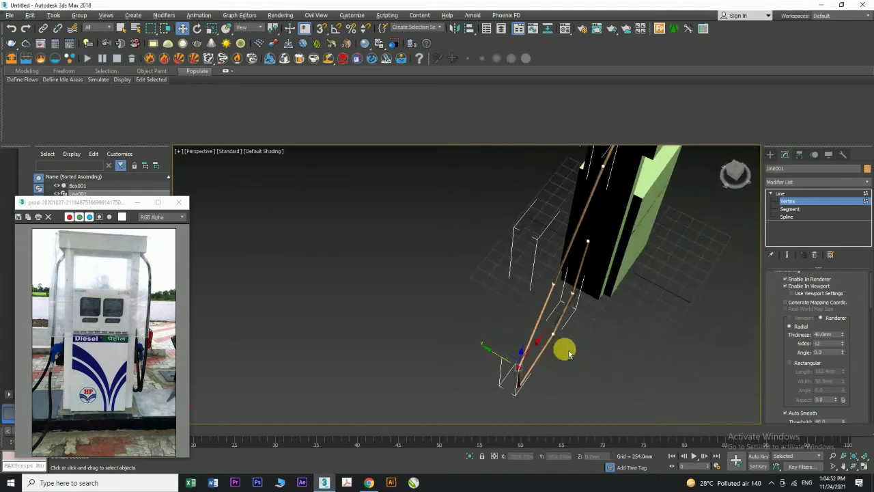
pyautogui.moveTo(502, 326); pyautogui.dragTo(484, 355)
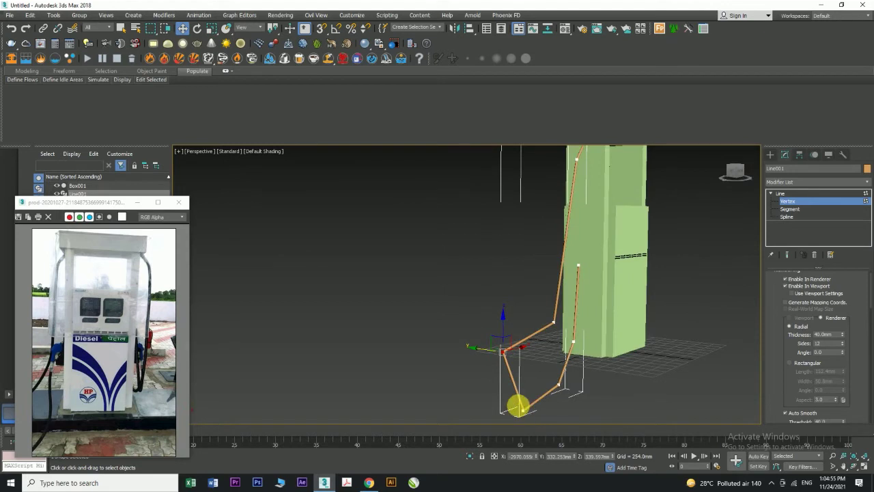
pyautogui.click(522, 409)
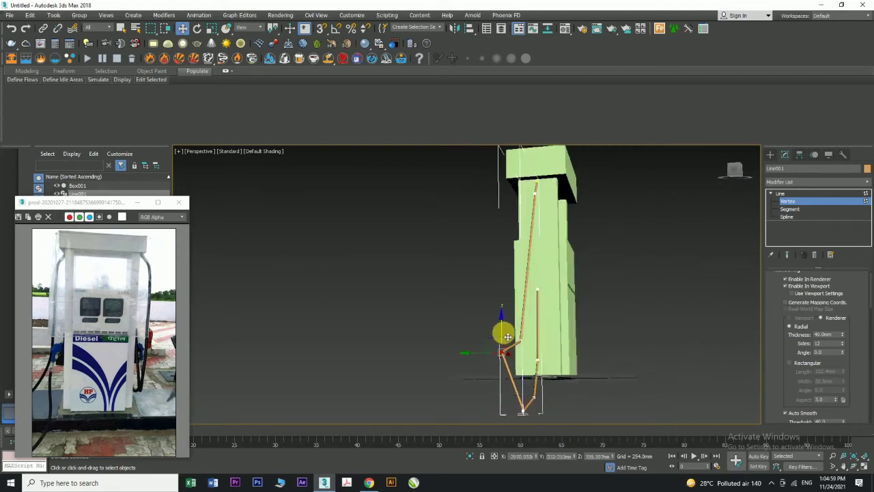
# - Create a wide, thin box from the top view as a base slab extending around the fuel pump and hose
pyautogui.hotkey('alt', 'w')
pyautogui.middleClick(447, 249)
pyautogui.hotkey('alt', 'w')
pyautogui.scroll(-4, 445, 254)
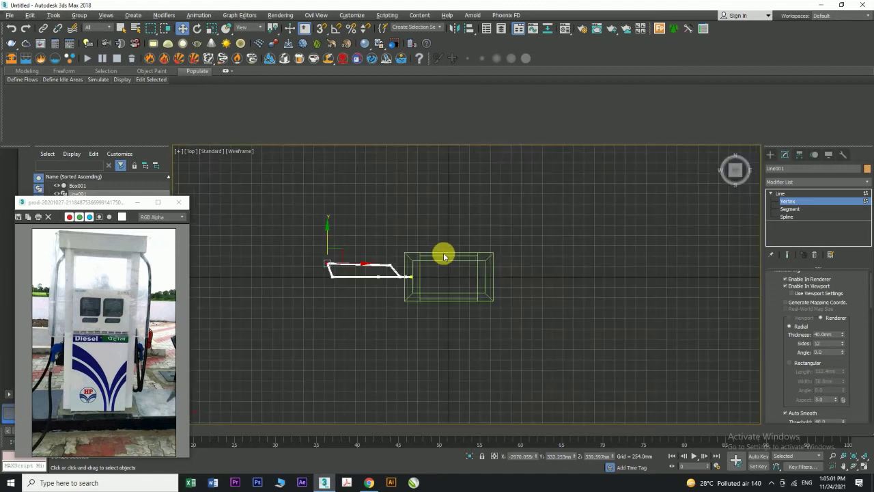
pyautogui.click(771, 155)
pyautogui.click(771, 168)
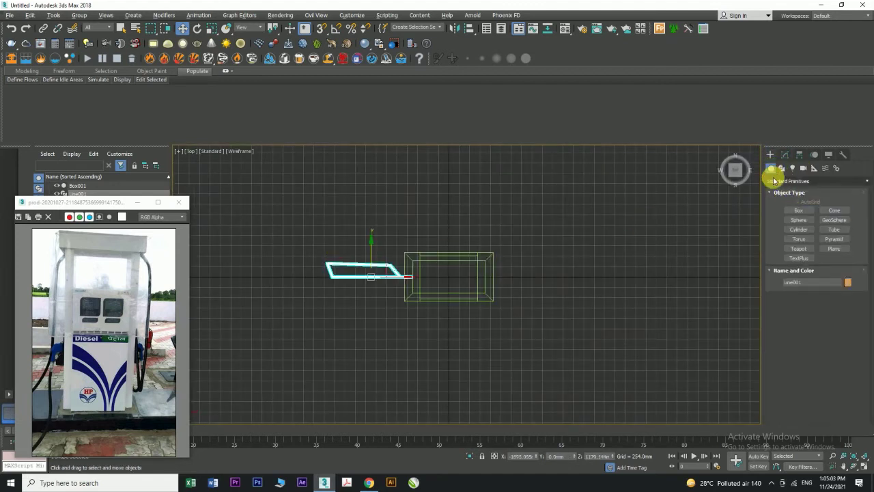
pyautogui.click(777, 181)
pyautogui.click(791, 191)
pyautogui.click(798, 210)
pyautogui.moveTo(276, 183); pyautogui.dragTo(632, 361)
pyautogui.click(619, 351)
pyautogui.hotkey('alt', 'w')
pyautogui.middleClick(573, 363)
pyautogui.hotkey('alt', 'w')
pyautogui.moveTo(585, 359)
pyautogui.keyDown('alt'); pyautogui.mouseDown(button='middle')
pyautogui.moveTo(560, 377)
pyautogui.moveTo(564, 390)
pyautogui.moveTo(531, 363)
pyautogui.moveTo(547, 375)
pyautogui.moveTo(564, 359)
pyautogui.moveTo(558, 336)
pyautogui.moveTo(560, 353)
pyautogui.moveTo(533, 359)
pyautogui.mouseUp(button='middle'); pyautogui.keyUp('alt')
pyautogui.press('w')
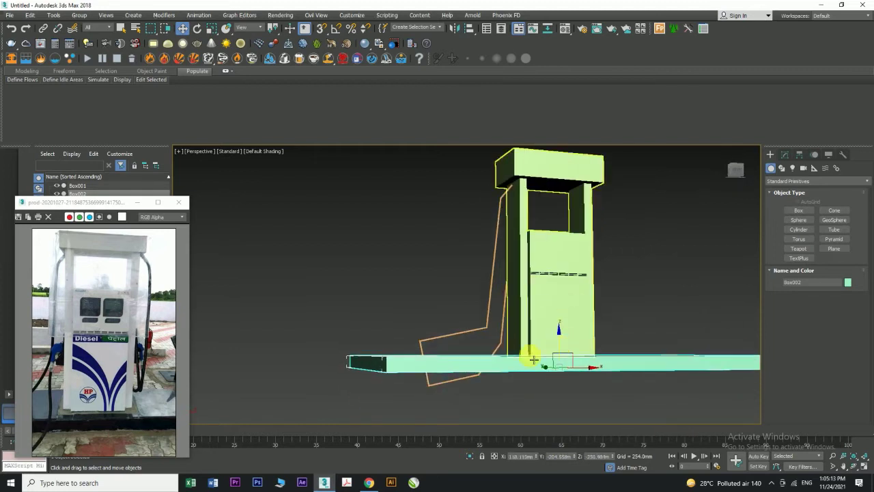
# - Adjust the heights of the hose line's two outer corner vertices so both sit just above the slab's top surface
pyautogui.click(420, 343)
pyautogui.keyDown('alt'); pyautogui.moveTo(416, 345); pyautogui.dragTo(499, 372, button='middle'); pyautogui.keyUp('alt')
pyautogui.scroll(3, 435, 362)
pyautogui.click(788, 156)
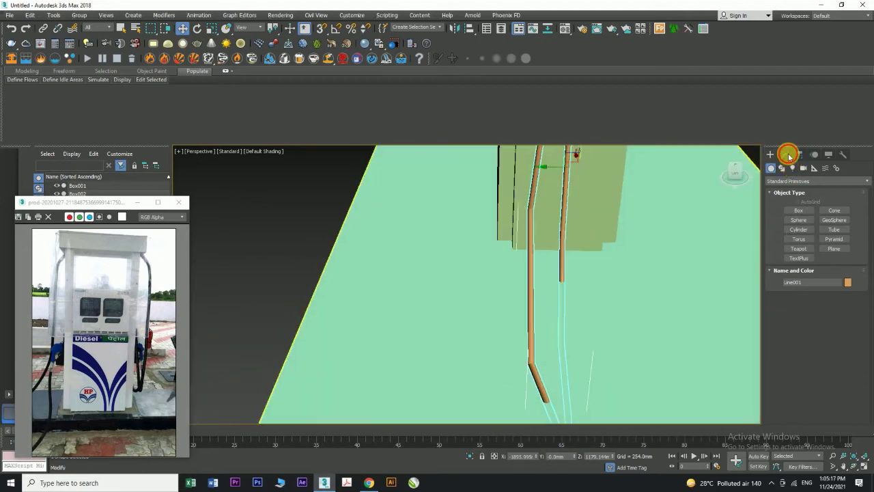
pyautogui.click(789, 156)
pyautogui.click(789, 202)
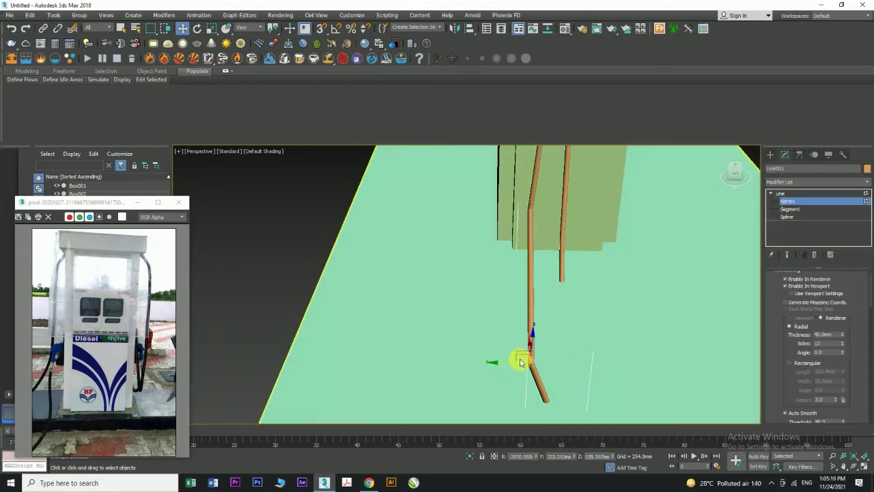
pyautogui.keyDown('alt'); pyautogui.moveTo(615, 389); pyautogui.dragTo(516, 286, button='middle'); pyautogui.keyUp('alt')
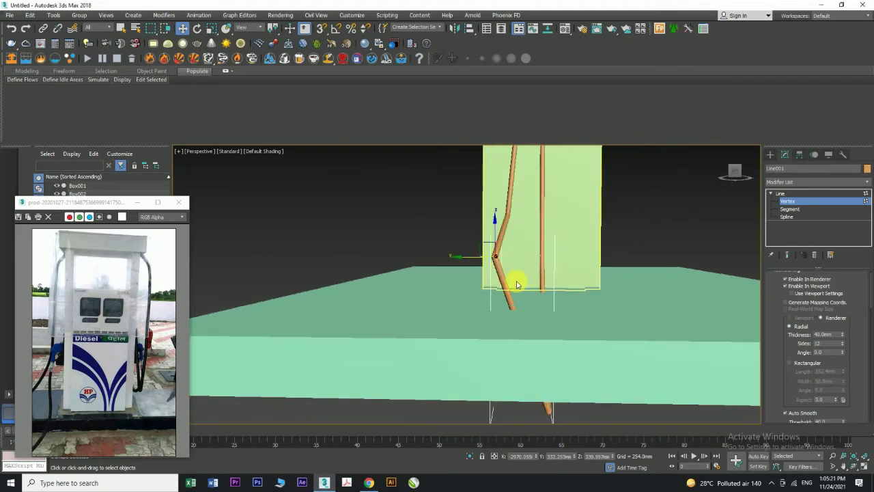
pyautogui.click(498, 237)
pyautogui.moveTo(507, 271); pyautogui.dragTo(506, 271)
pyautogui.moveTo(496, 240); pyautogui.dragTo(506, 288)
pyautogui.click(543, 401)
pyautogui.moveTo(550, 375); pyautogui.dragTo(545, 284)
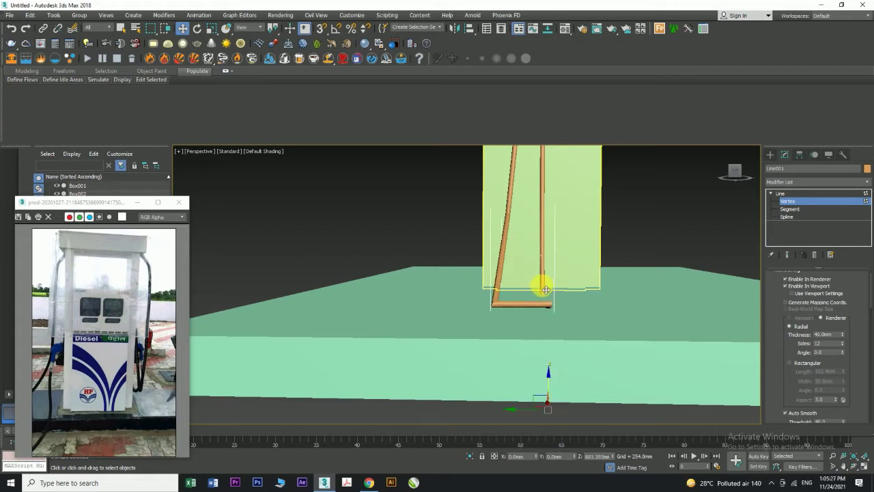
# - Raise the hose line's inner bottom vertex to about Z 34 mm, just above the slab
pyautogui.keyDown('alt'); pyautogui.moveTo(621, 340); pyautogui.dragTo(675, 361, button='middle'); pyautogui.keyUp('alt')
pyautogui.moveTo(671, 335); pyautogui.dragTo(680, 316)
pyautogui.keyDown('alt'); pyautogui.moveTo(680, 316); pyautogui.dragTo(631, 381, button='middle'); pyautogui.keyUp('alt')
pyautogui.keyDown('alt'); pyautogui.moveTo(633, 415); pyautogui.dragTo(589, 366, button='middle'); pyautogui.keyUp('alt')
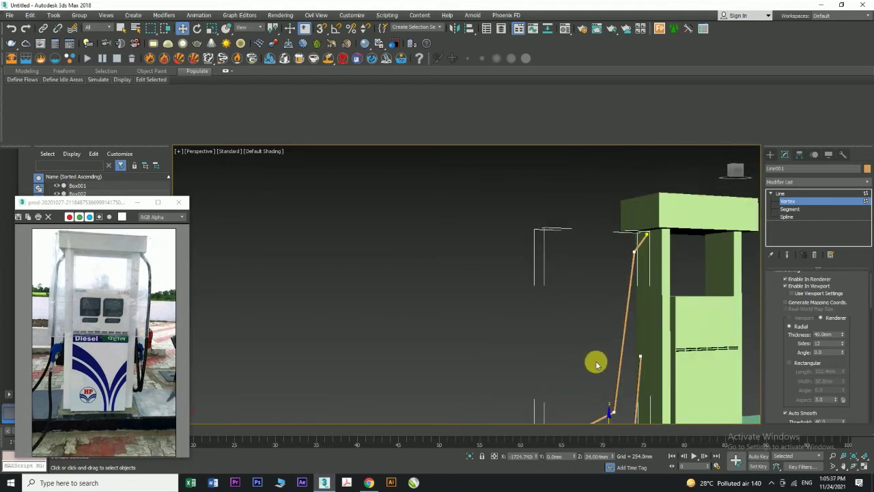
# - Fillet the hose line's lower outer bend with a large radius and round the bend near the pump's top
pyautogui.scroll(-1, 784, 356)
pyautogui.keyDown('alt'); pyautogui.moveTo(646, 337); pyautogui.dragTo(585, 366, button='middle'); pyautogui.keyUp('alt')
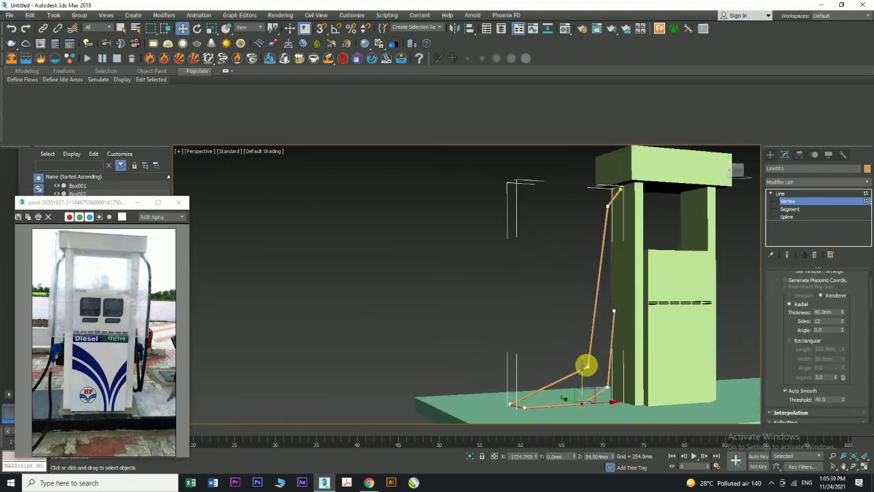
pyautogui.scroll(-6, 778, 404)
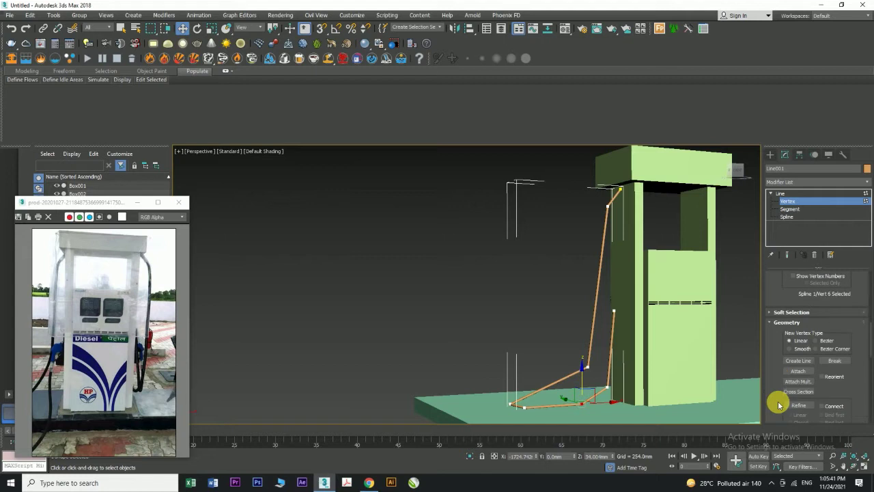
pyautogui.click(778, 312)
pyautogui.scroll(3, 783, 321)
pyautogui.scroll(3, 784, 328)
pyautogui.click(779, 397)
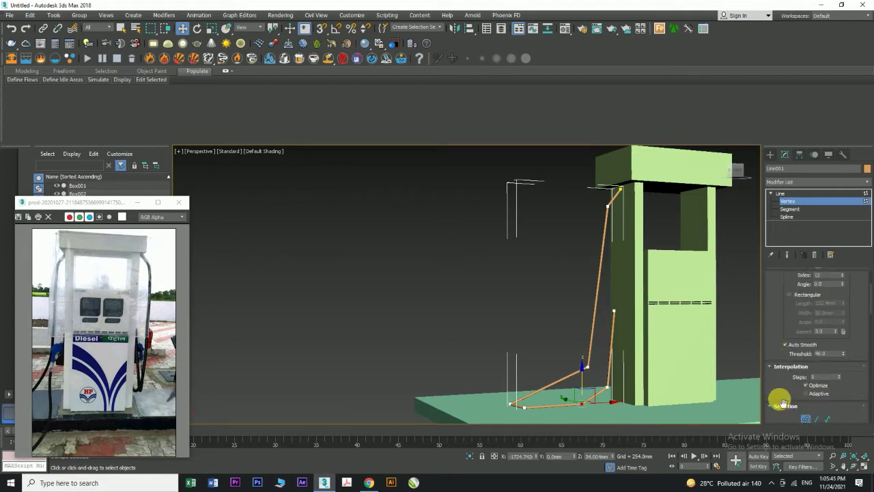
pyautogui.moveTo(869, 302); pyautogui.dragTo(871, 392)
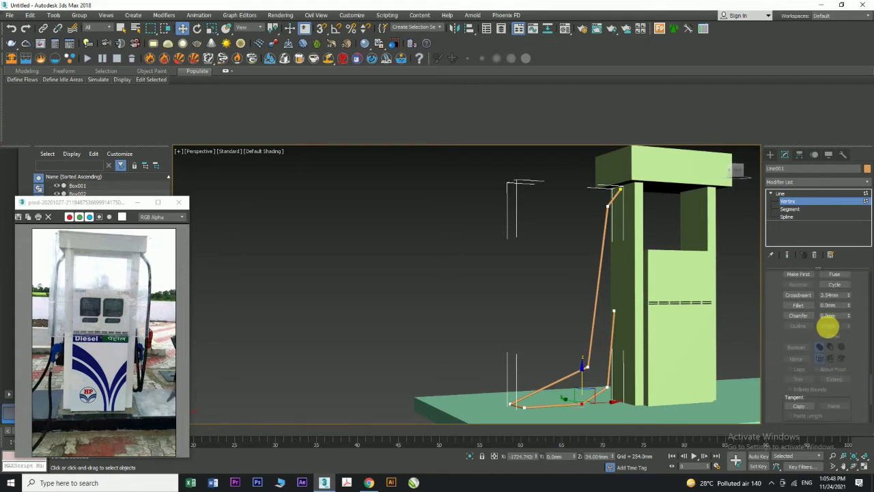
pyautogui.click(794, 304)
pyautogui.moveTo(586, 365); pyautogui.dragTo(597, 351)
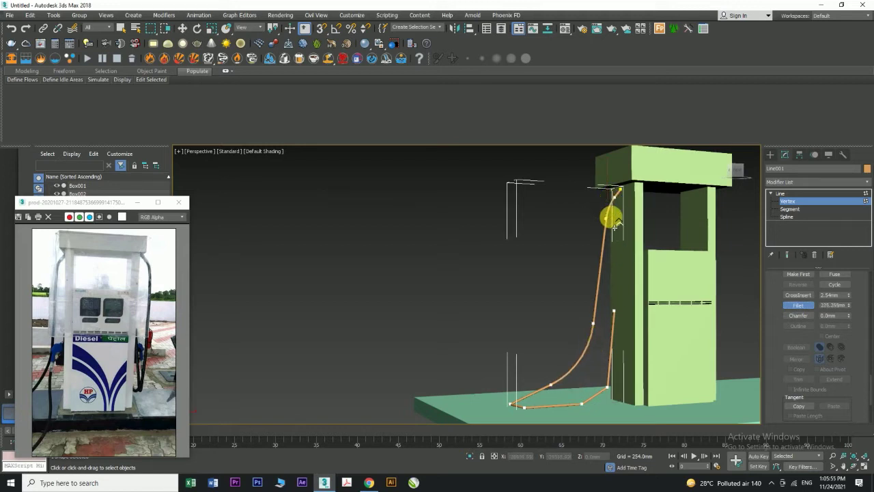
pyautogui.keyDown('alt'); pyautogui.moveTo(579, 330); pyautogui.dragTo(517, 343, button='middle'); pyautogui.keyUp('alt')
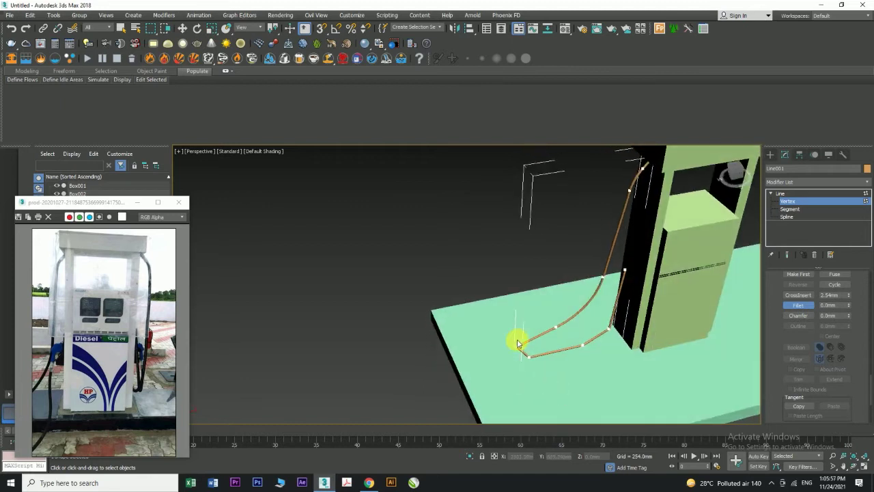
pyautogui.moveTo(518, 346); pyautogui.dragTo(529, 347)
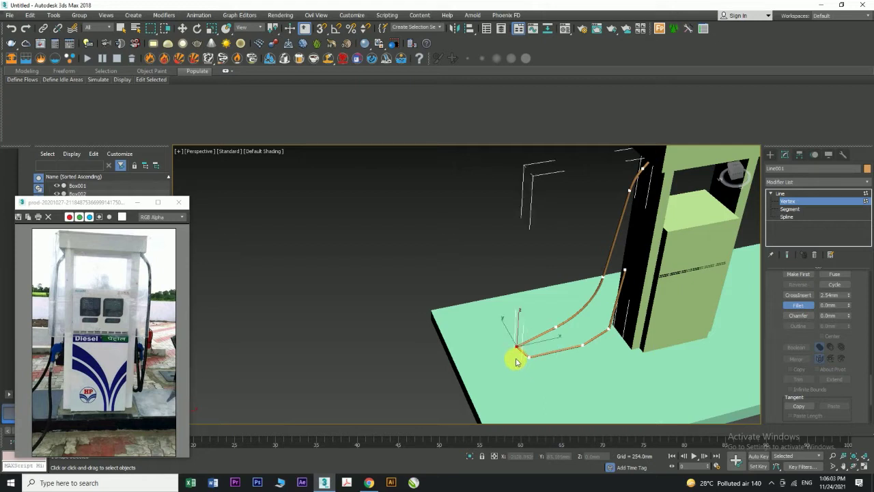
pyautogui.rightClick(516, 358)
# - Shift the two outer corner vertices of the hose loop sideways along Y to adjust the loop's width
pyautogui.keyDown('alt'); pyautogui.moveTo(524, 355); pyautogui.dragTo(535, 363, button='middle'); pyautogui.keyUp('alt')
pyautogui.moveTo(504, 331); pyautogui.dragTo(495, 316)
pyautogui.moveTo(523, 358)
pyautogui.keyDown('alt'); pyautogui.mouseDown(button='middle')
pyautogui.moveTo(562, 312)
pyautogui.moveTo(552, 335)
pyautogui.moveTo(533, 347)
pyautogui.mouseUp(button='middle'); pyautogui.keyUp('alt')
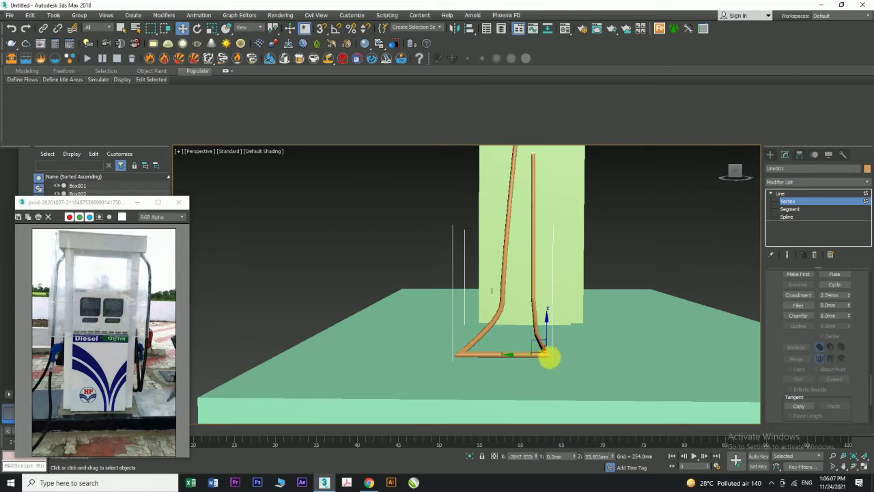
pyautogui.moveTo(538, 357); pyautogui.dragTo(561, 357)
pyautogui.click(459, 355)
pyautogui.moveTo(439, 357); pyautogui.dragTo(486, 355)
# - Delete the hose line's intermediate bottom vertex between the outer loop and the bend beside the pump
pyautogui.keyDown('alt'); pyautogui.moveTo(532, 314); pyautogui.dragTo(507, 322, button='middle'); pyautogui.keyUp('alt')
pyautogui.click(533, 322)
pyautogui.click(508, 319)
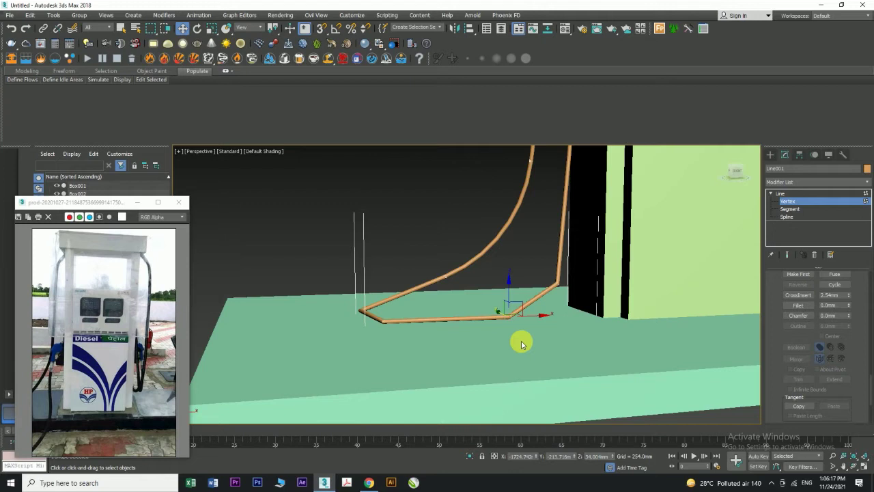
pyautogui.press('Delete')
# - Move the loop's front corner vertex along X toward the pump and reposition the far corner vertex on the slab
pyautogui.click(374, 317)
pyautogui.keyDown('alt'); pyautogui.moveTo(414, 349); pyautogui.dragTo(400, 345, button='middle'); pyautogui.keyUp('alt')
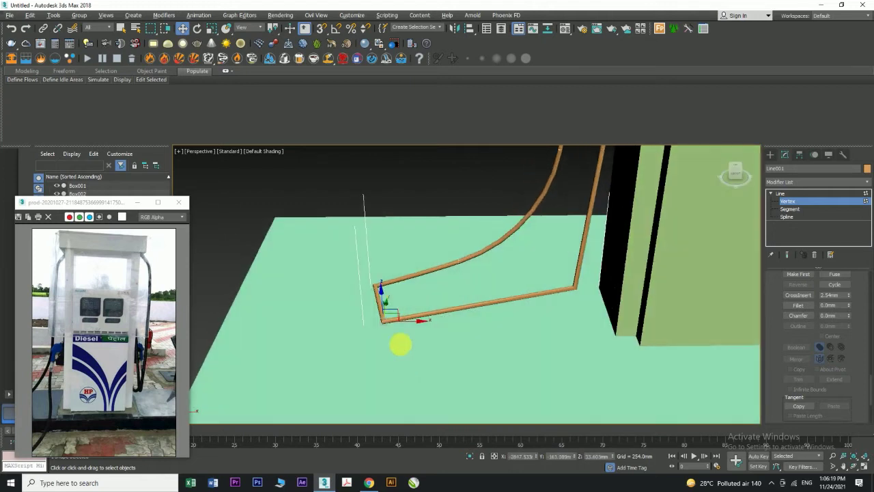
pyautogui.moveTo(418, 324); pyautogui.dragTo(478, 335)
pyautogui.keyDown('alt'); pyautogui.moveTo(478, 335); pyautogui.dragTo(410, 324, button='middle'); pyautogui.keyUp('alt')
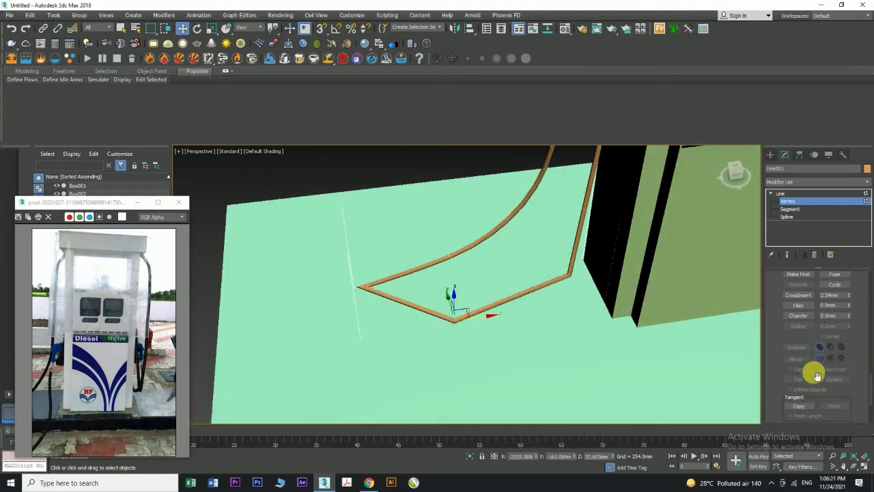
pyautogui.moveTo(364, 288); pyautogui.dragTo(392, 247)
pyautogui.keyDown('alt'); pyautogui.moveTo(392, 248); pyautogui.dragTo(464, 284, button='middle'); pyautogui.keyUp('alt')
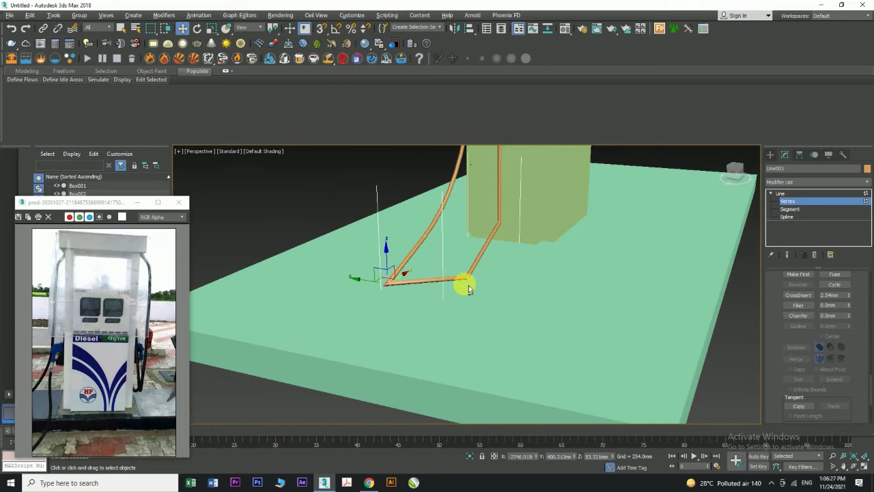
# - Move the hose loop's far corner vertex along X toward the pump
pyautogui.click(798, 305)
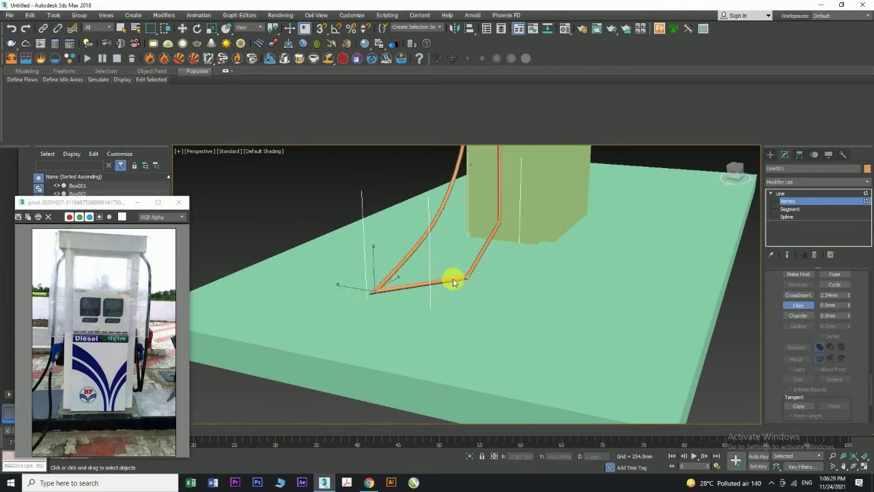
pyautogui.rightClick(373, 287)
pyautogui.keyDown('alt'); pyautogui.moveTo(373, 293); pyautogui.dragTo(376, 317, button='middle'); pyautogui.keyUp('alt')
pyautogui.moveTo(403, 284); pyautogui.dragTo(452, 309)
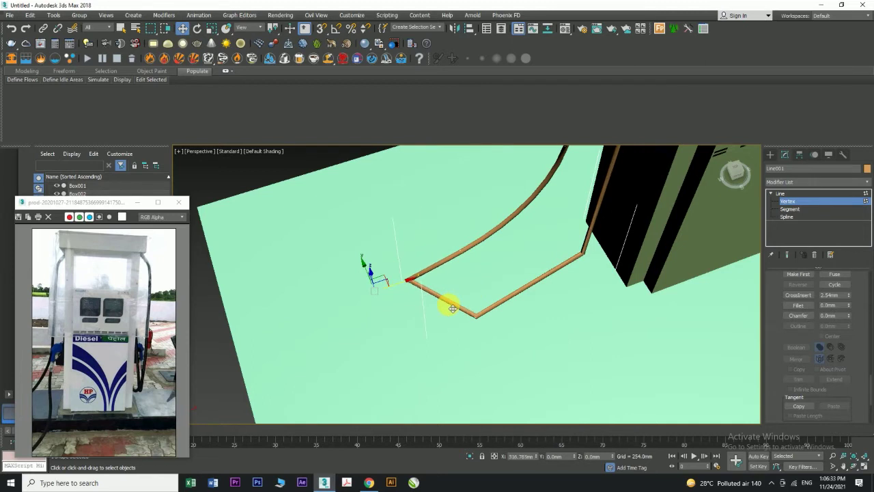
pyautogui.keyDown('alt'); pyautogui.moveTo(452, 309); pyautogui.dragTo(475, 258, button='middle'); pyautogui.keyUp('alt')
# - Fillet both outer corner vertices of the hose loop into smooth curves on the slab
pyautogui.click(798, 305)
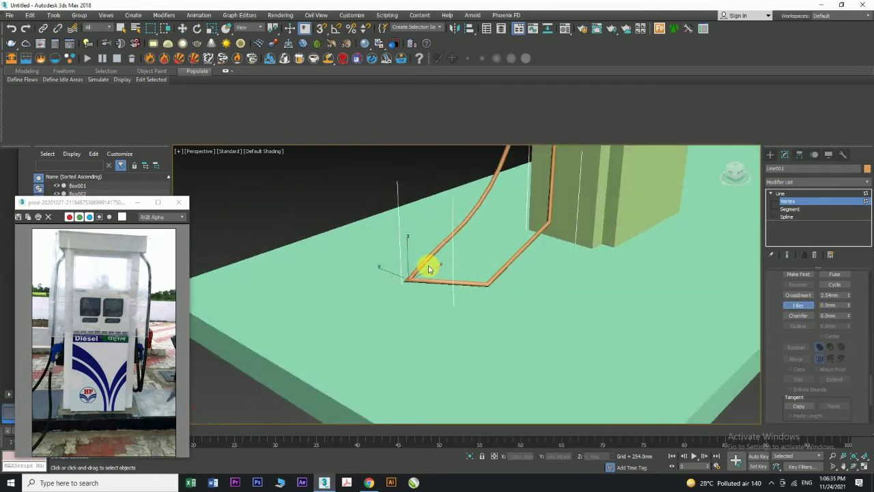
pyautogui.moveTo(415, 307); pyautogui.dragTo(417, 253)
pyautogui.moveTo(491, 288); pyautogui.dragTo(503, 256)
pyautogui.rightClick(513, 258)
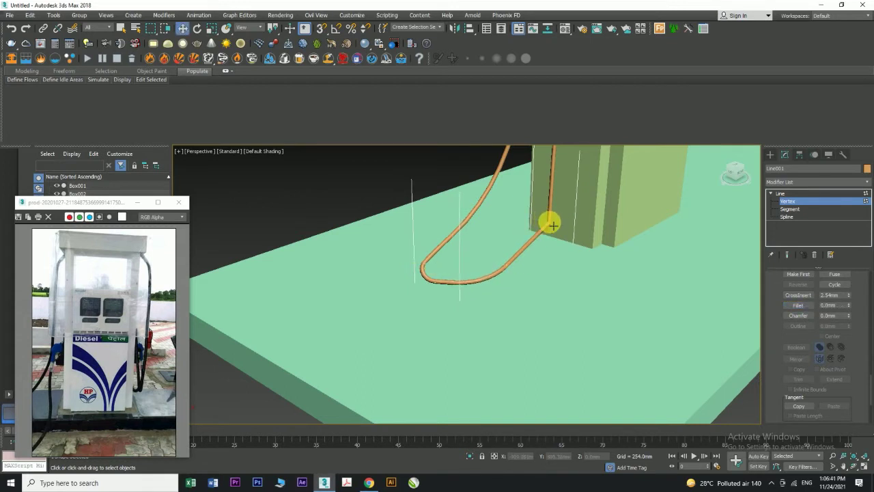
# - Fillet the hose line's lower bend beside the pump into a smooth upward curve
pyautogui.click(798, 305)
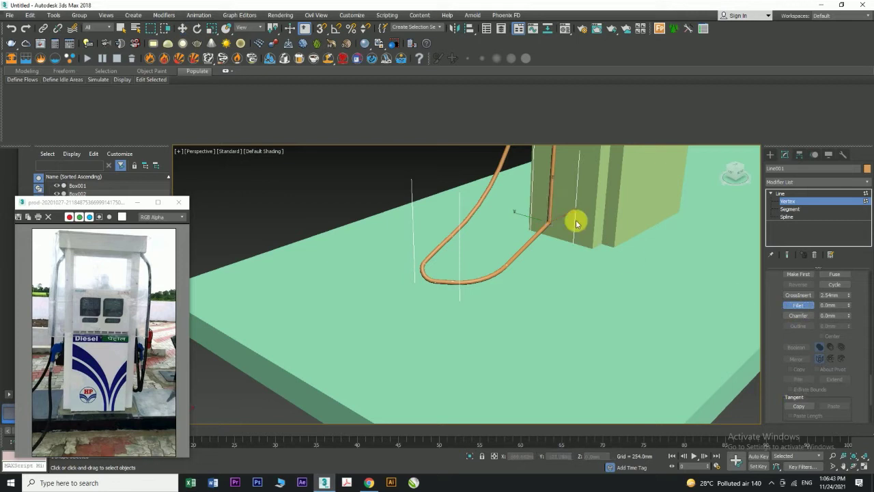
pyautogui.moveTo(550, 223); pyautogui.dragTo(554, 179)
pyautogui.moveTo(564, 216); pyautogui.dragTo(552, 377, button='middle')
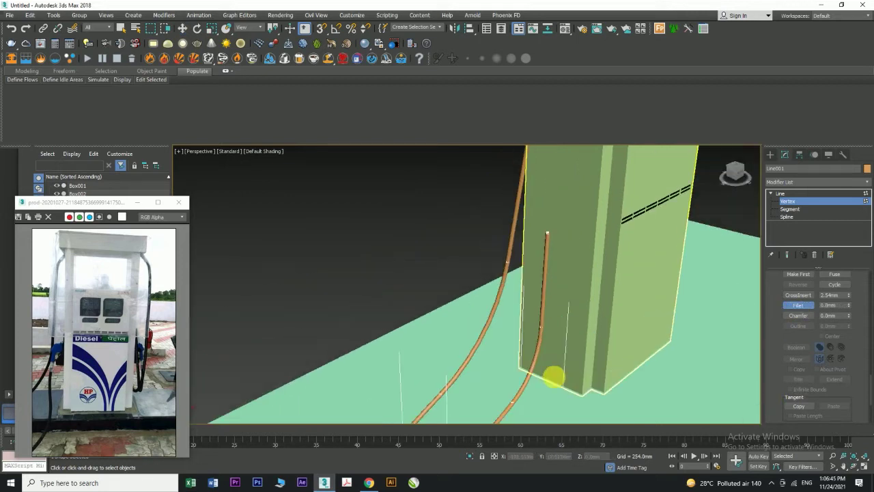
pyautogui.keyDown('alt'); pyautogui.moveTo(523, 348); pyautogui.dragTo(501, 310, button='middle'); pyautogui.keyUp('alt')
pyautogui.scroll(-4, 505, 315)
pyautogui.scroll(4, 521, 308)
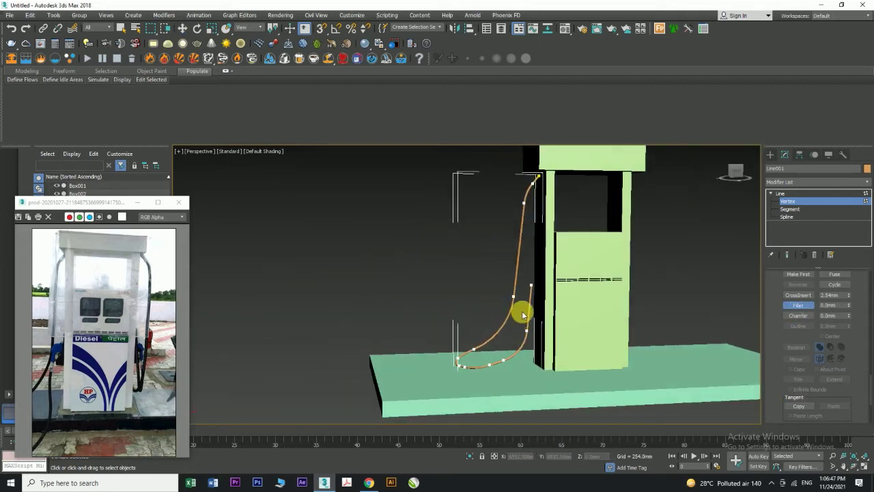
pyautogui.rightClick(526, 326)
# - Increase the whole hose line's radial rendering thickness to about 76 mm
pyautogui.click(795, 194)
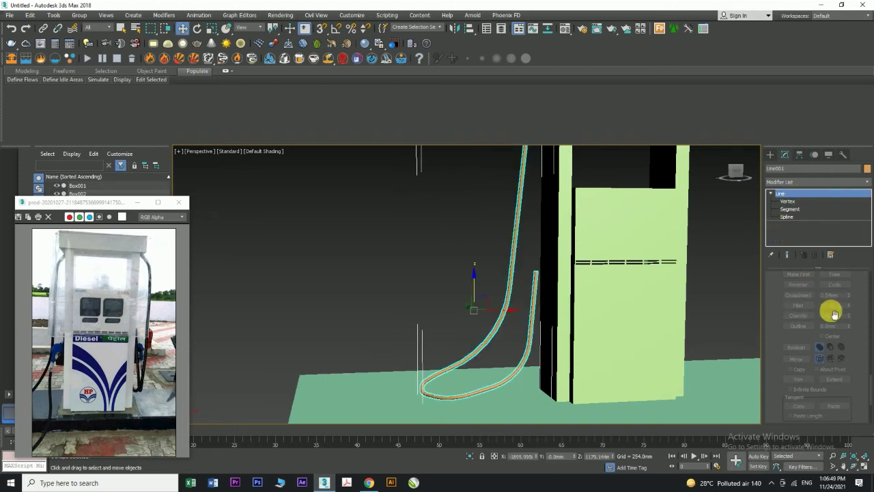
pyautogui.moveTo(868, 393); pyautogui.dragTo(860, 274)
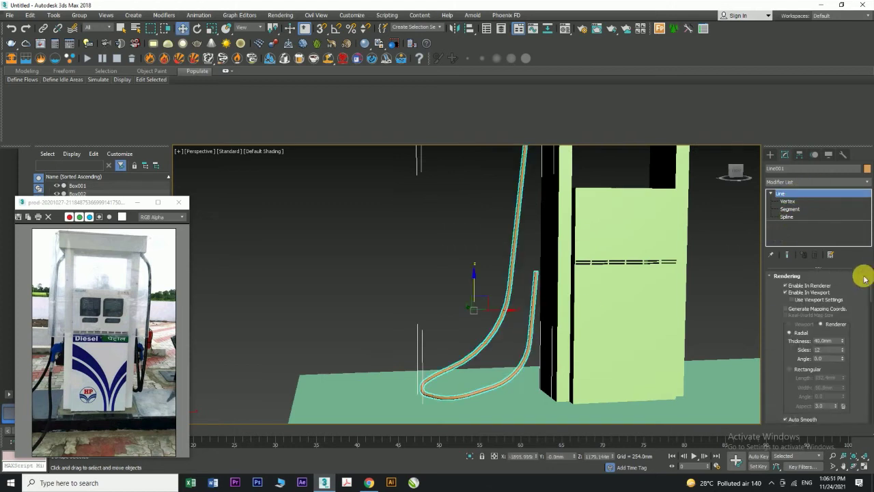
pyautogui.moveTo(842, 340); pyautogui.dragTo(850, 312)
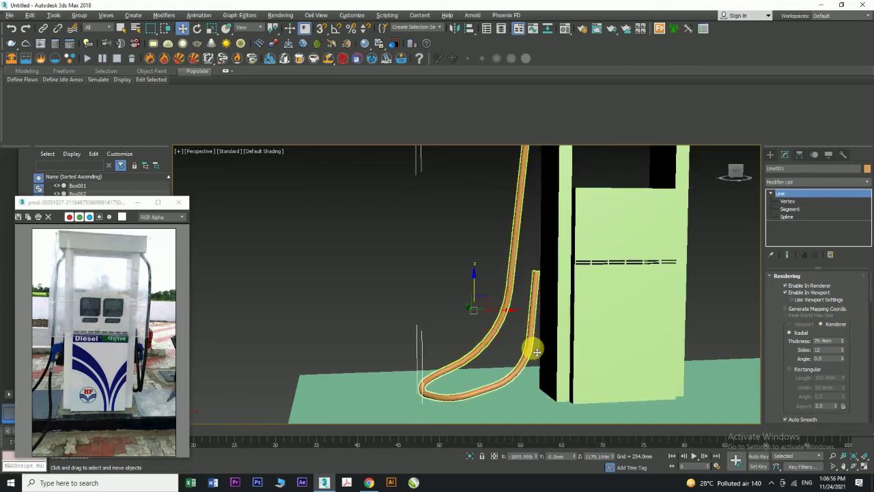
pyautogui.keyDown('alt'); pyautogui.moveTo(531, 296); pyautogui.dragTo(525, 414, button='middle'); pyautogui.keyUp('alt')
pyautogui.keyDown('alt'); pyautogui.moveTo(509, 323); pyautogui.dragTo(511, 280, button='middle'); pyautogui.keyUp('alt')
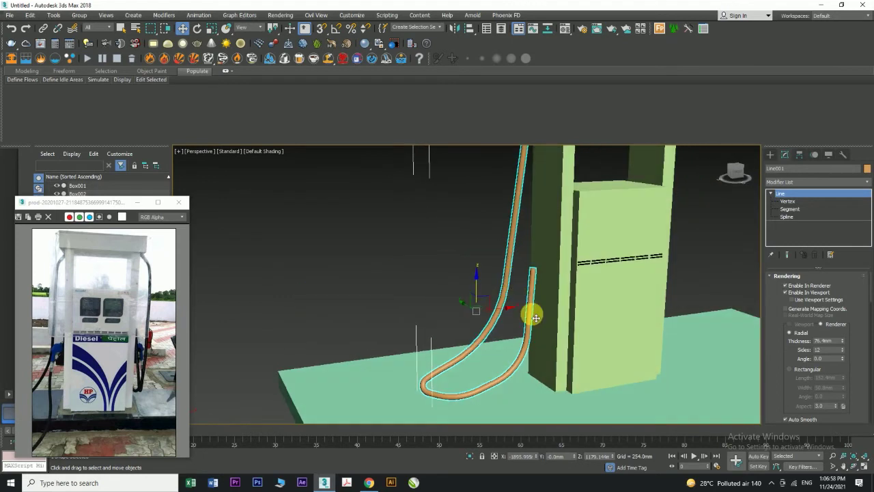
# - Enlarge the nozzle area of the reference photo and show the pump's hose side close up in the front view
pyautogui.scroll(2, 52, 363)
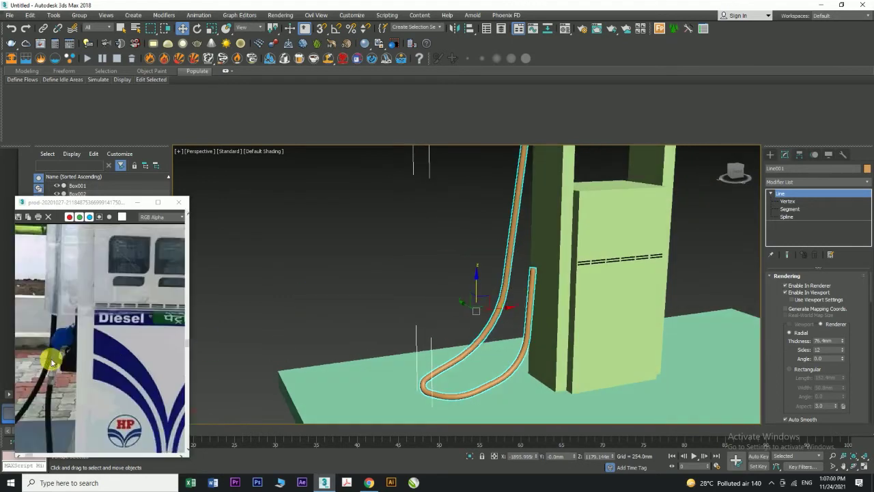
pyautogui.click(551, 265)
pyautogui.hotkey('alt', 'w')
pyautogui.hotkey('alt', 'w')
pyautogui.scroll(5, 526, 226)
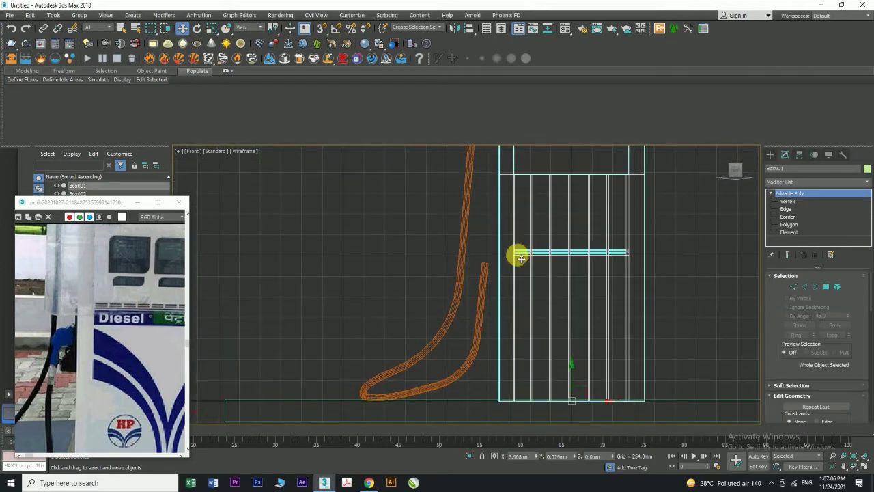
pyautogui.click(770, 155)
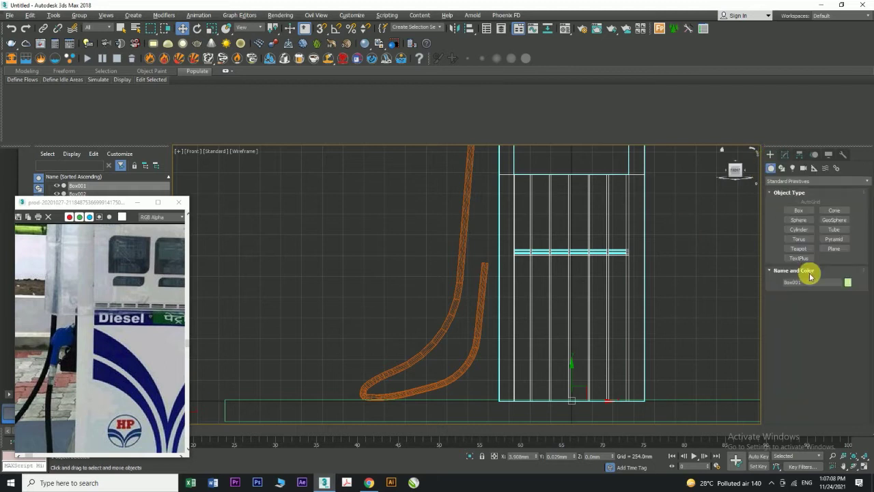
pyautogui.click(803, 211)
pyautogui.click(781, 168)
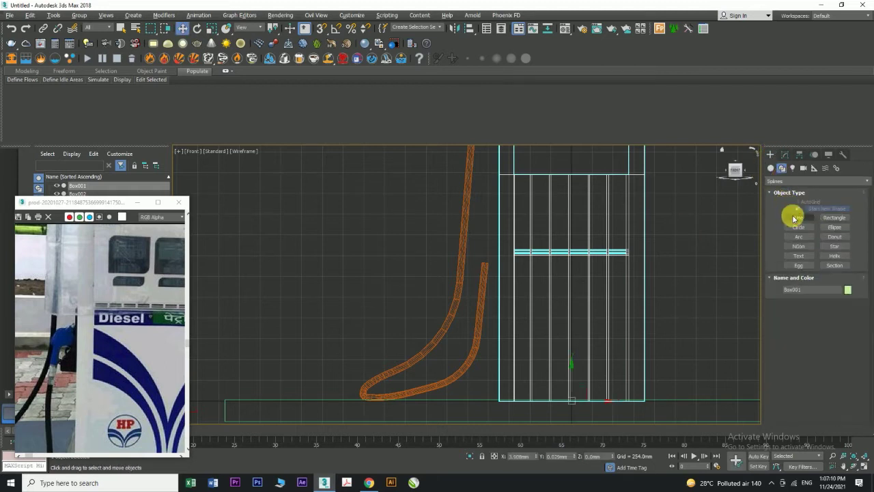
pyautogui.click(798, 217)
pyautogui.scroll(3, 483, 212)
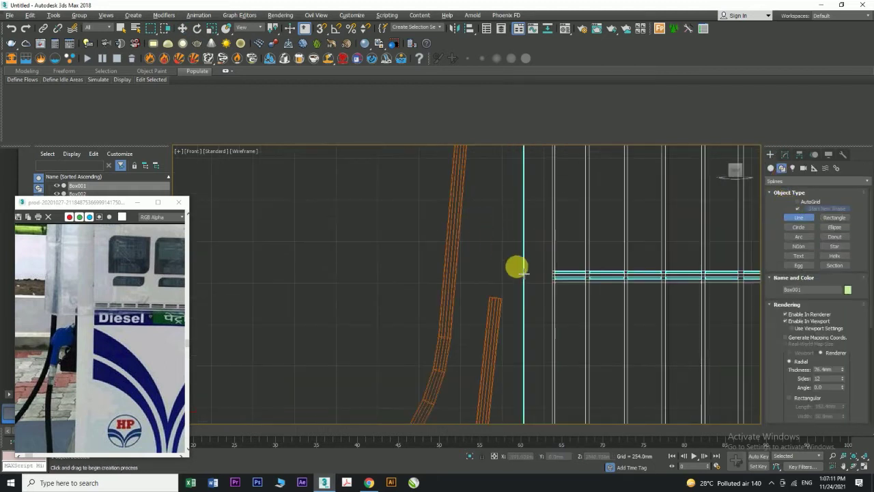
pyautogui.click(524, 230)
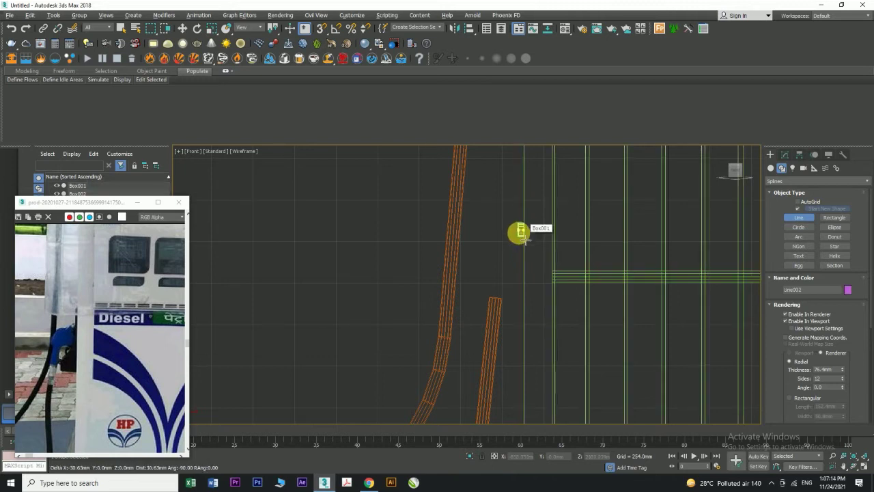
pyautogui.rightClick(517, 236)
pyautogui.rightClick(517, 236)
pyautogui.click(784, 154)
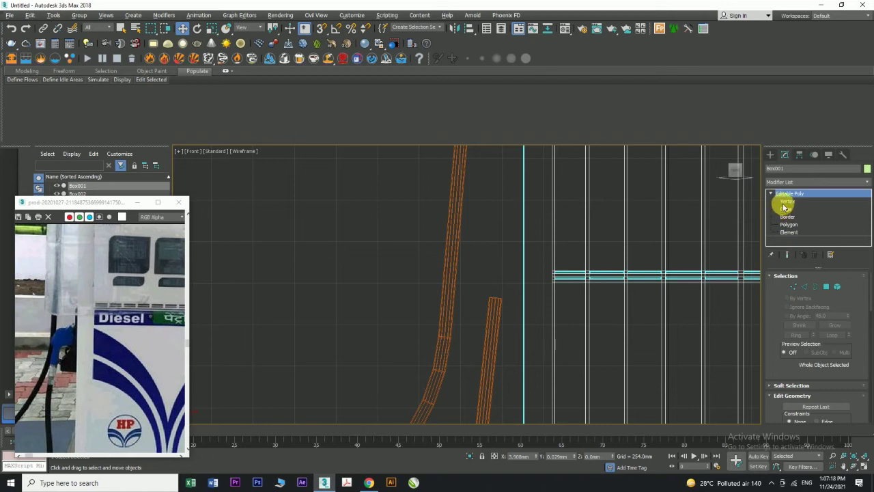
# - With the line's renderer and viewport display disabled, draw a closed nozzle-holder outline against the pump's side, narrow above and wider below
pyautogui.click(772, 155)
pyautogui.click(797, 217)
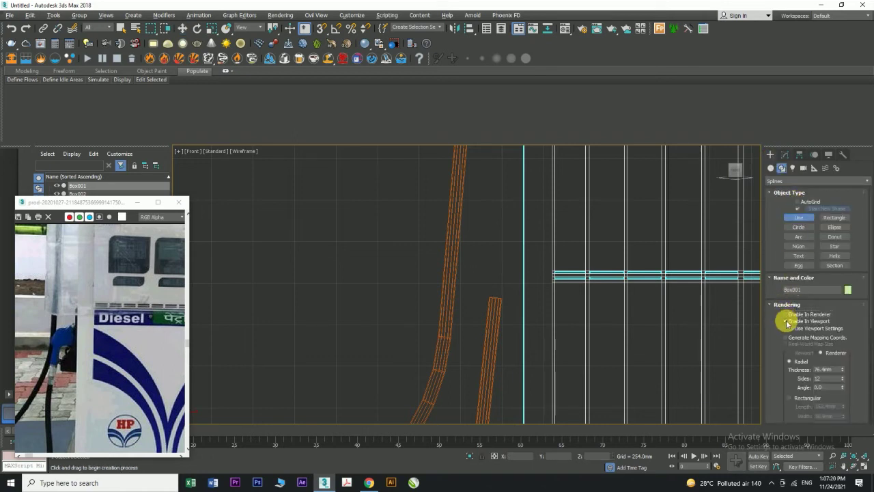
pyautogui.click(520, 231)
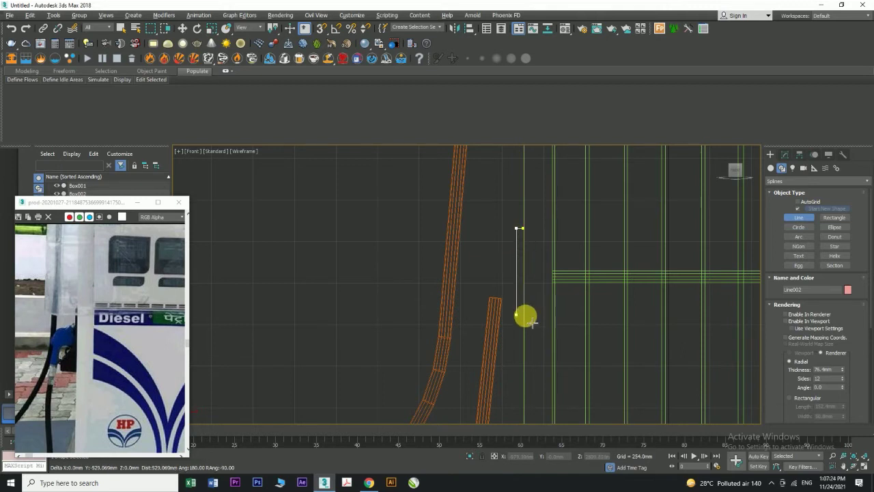
pyautogui.click(517, 336)
pyautogui.moveTo(505, 345); pyautogui.dragTo(519, 289, button='middle')
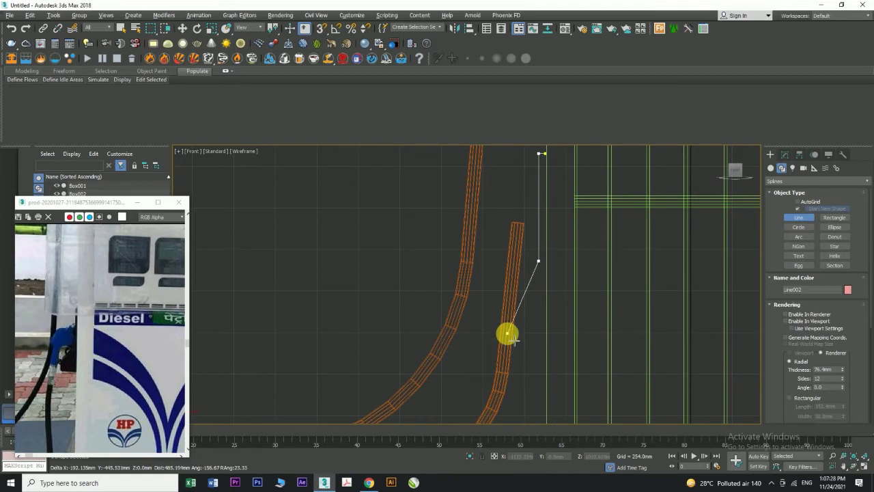
pyautogui.click(510, 321)
pyautogui.click(510, 346)
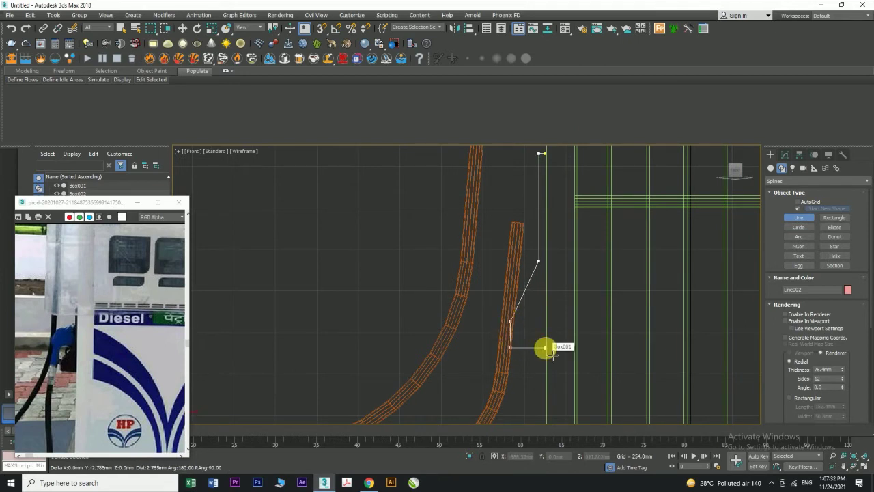
pyautogui.click(544, 347)
pyautogui.click(543, 153)
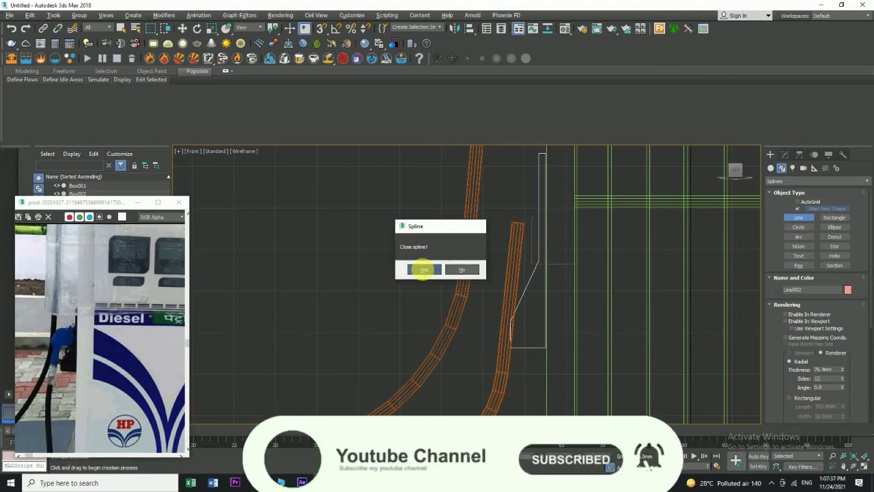
pyautogui.click(423, 269)
# - Move the outline's upper inner corner vertex along X onto the pump's side edge
pyautogui.click(782, 153)
pyautogui.click(771, 193)
pyautogui.click(787, 201)
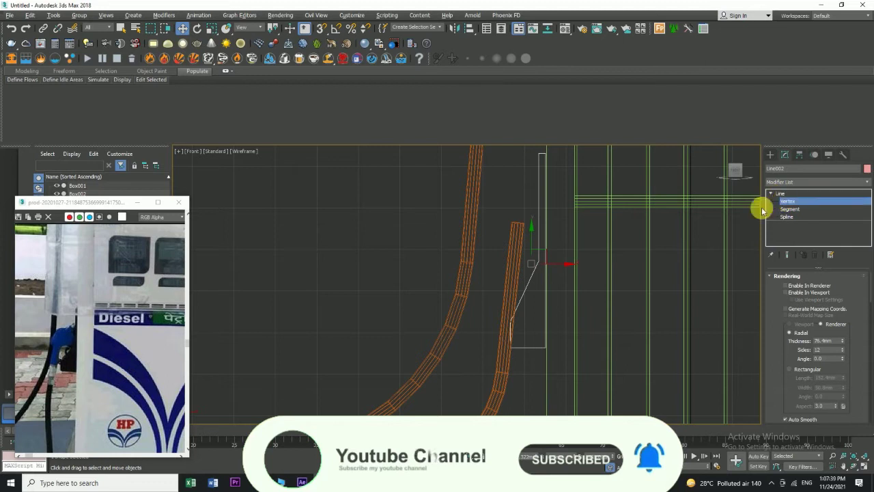
pyautogui.scroll(5, 535, 357)
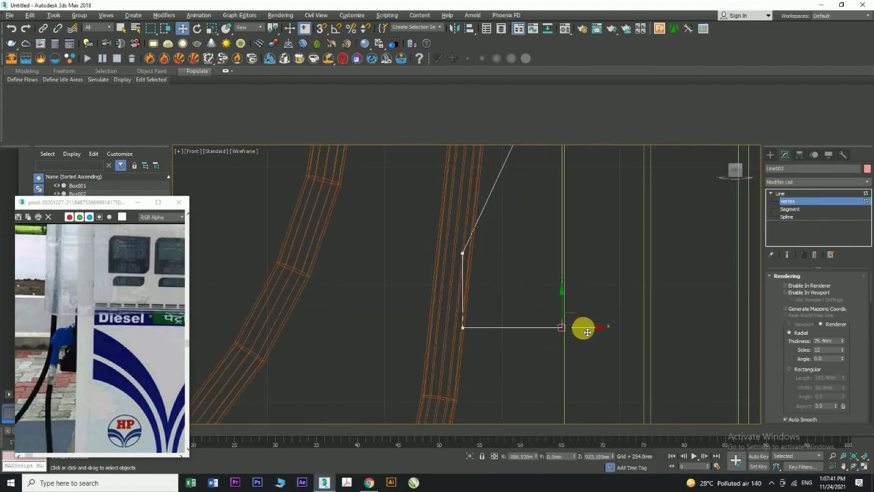
pyautogui.moveTo(595, 245); pyautogui.dragTo(581, 365, button='middle')
pyautogui.moveTo(569, 211); pyautogui.dragTo(540, 393, button='middle')
pyautogui.moveTo(535, 205); pyautogui.dragTo(502, 389, button='middle')
pyautogui.click(485, 264)
pyautogui.scroll(3, 489, 273)
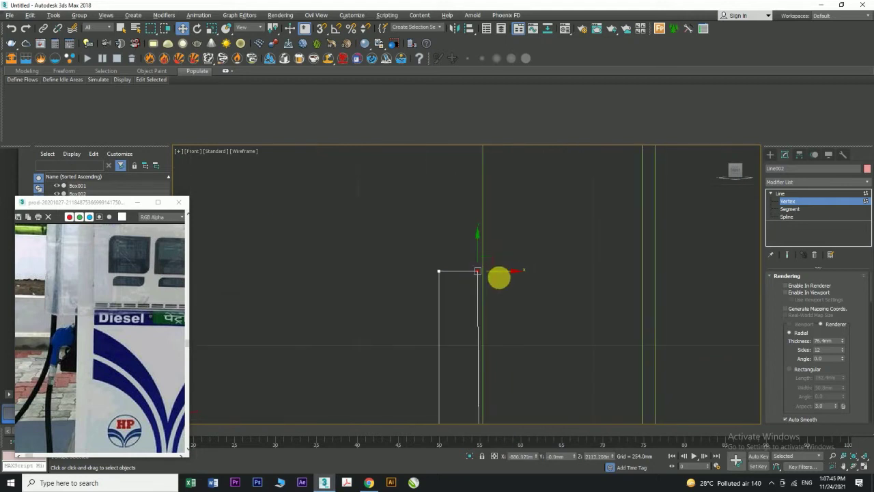
pyautogui.moveTo(502, 275); pyautogui.dragTo(507, 277)
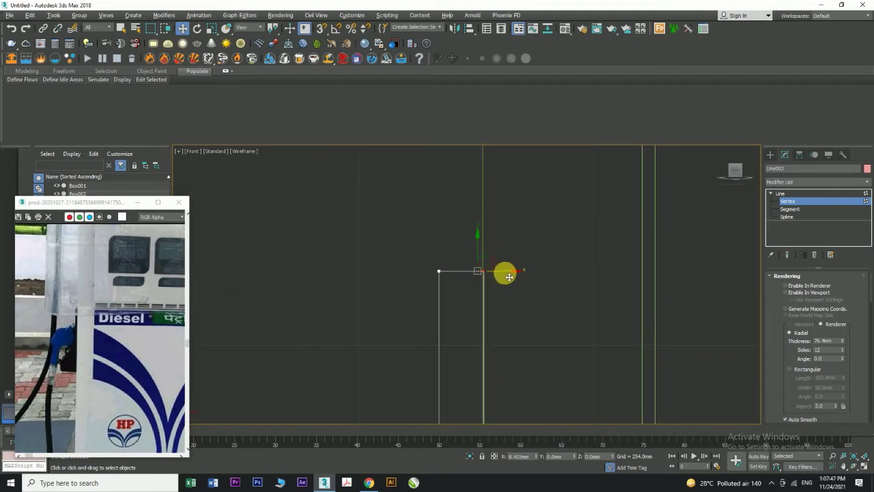
# - Move the outline's lower inner corner vertex along X so that it sits exactly on the pump's side edge
pyautogui.scroll(-8, 508, 277)
pyautogui.moveTo(504, 410); pyautogui.dragTo(501, 345, button='middle')
pyautogui.scroll(7, 500, 345)
pyautogui.scroll(4, 473, 370)
pyautogui.moveTo(485, 372); pyautogui.dragTo(555, 410)
pyautogui.moveTo(556, 409); pyautogui.dragTo(527, 388, button='middle')
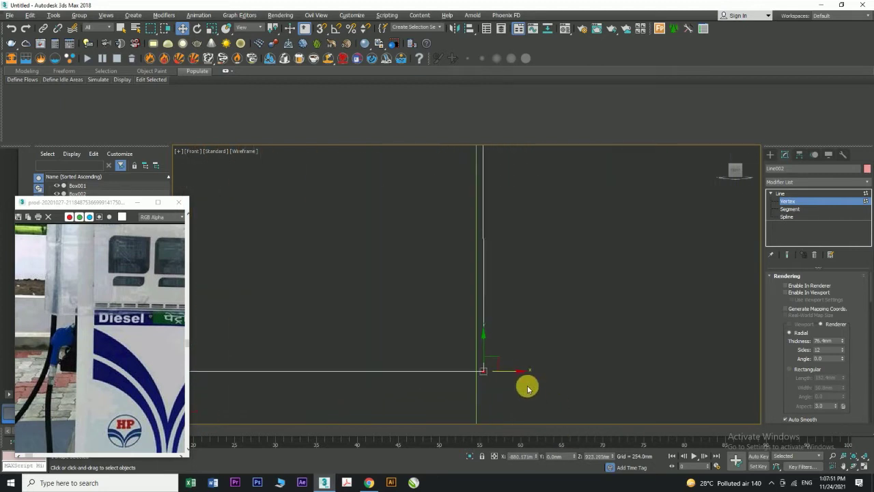
pyautogui.moveTo(513, 376); pyautogui.dragTo(505, 380)
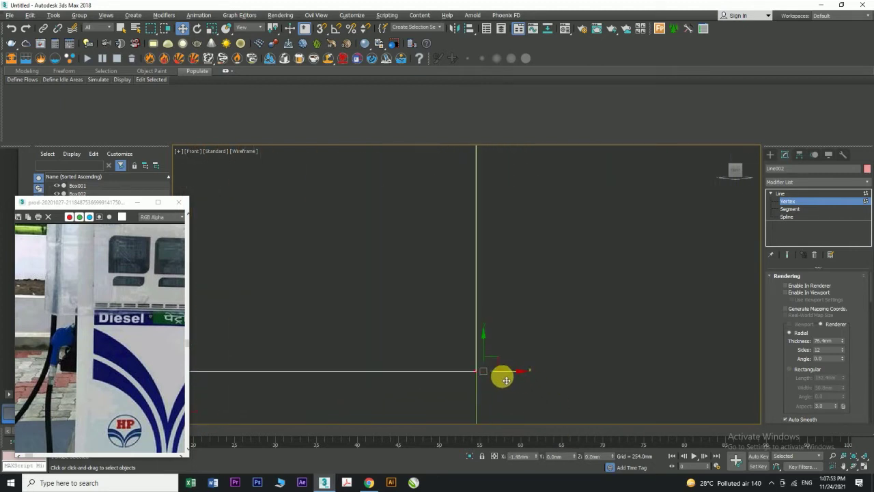
# - Move the outline's lower outer corner vertex about 4 mm along X, away from the pump
pyautogui.scroll(-8, 506, 379)
pyautogui.moveTo(409, 365); pyautogui.dragTo(440, 386)
pyautogui.scroll(4, 418, 366)
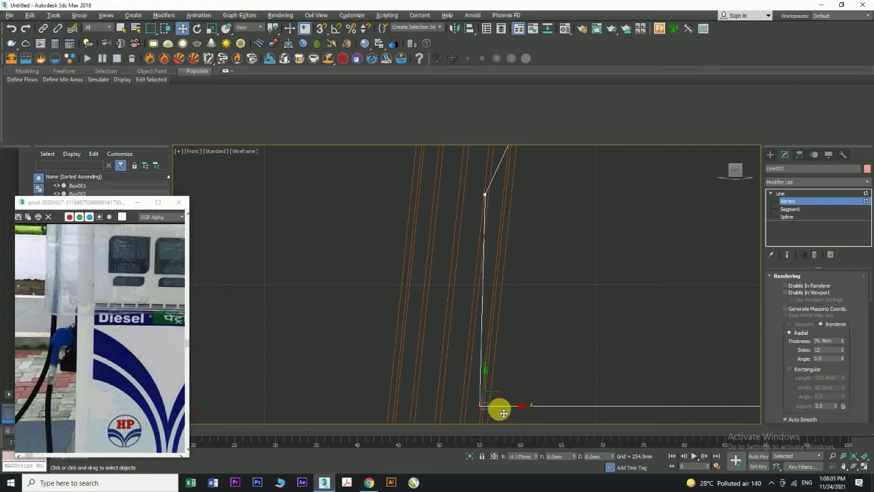
pyautogui.scroll(-4, 474, 304)
# - Move the outer vertices of the outline's narrow upper part slightly along X away from the pump to widen it
pyautogui.moveTo(500, 269); pyautogui.dragTo(499, 331, button='middle')
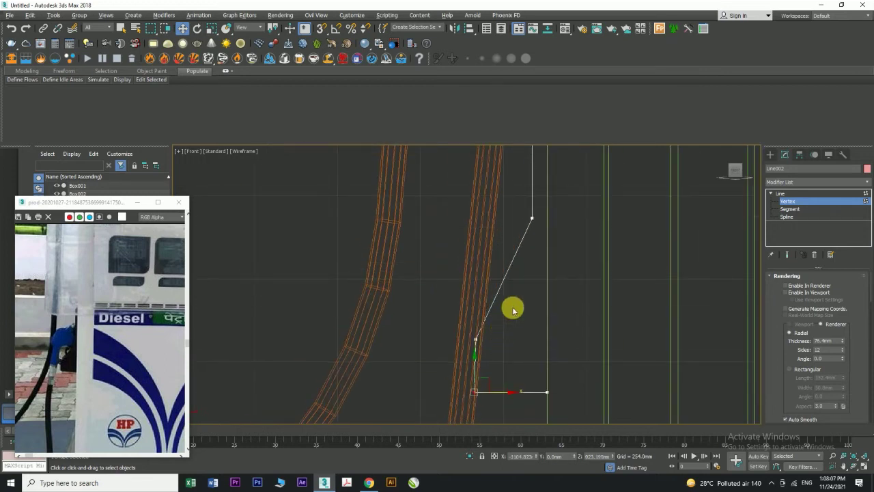
pyautogui.scroll(-3, 509, 290)
pyautogui.moveTo(501, 269); pyautogui.dragTo(501, 298, button='middle')
pyautogui.scroll(2, 508, 234)
pyautogui.click(522, 204)
pyautogui.keyDown('ctrl'); pyautogui.moveTo(507, 345); pyautogui.dragTo(530, 371); pyautogui.keyUp('ctrl')
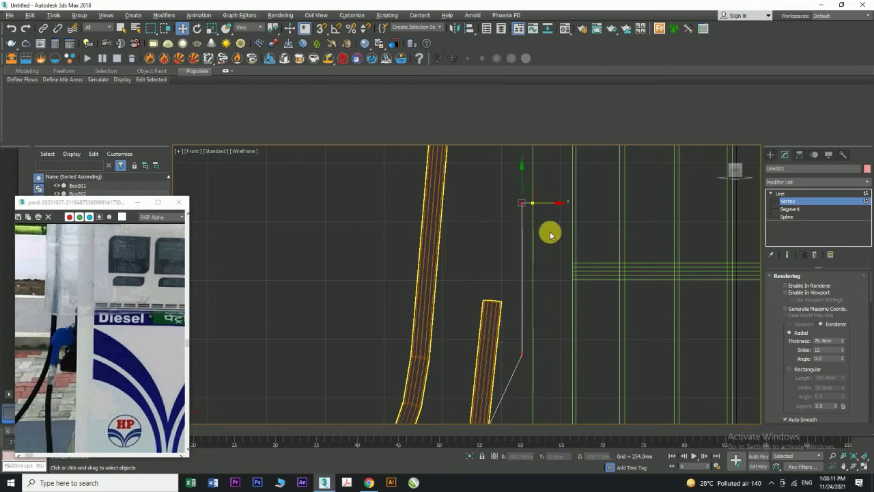
pyautogui.moveTo(547, 207); pyautogui.dragTo(544, 209)
pyautogui.scroll(-2, 547, 216)
# - Shift the lower outer corner vertex along X toward the pump, nearly in line with the vertex above it
pyautogui.click(529, 313)
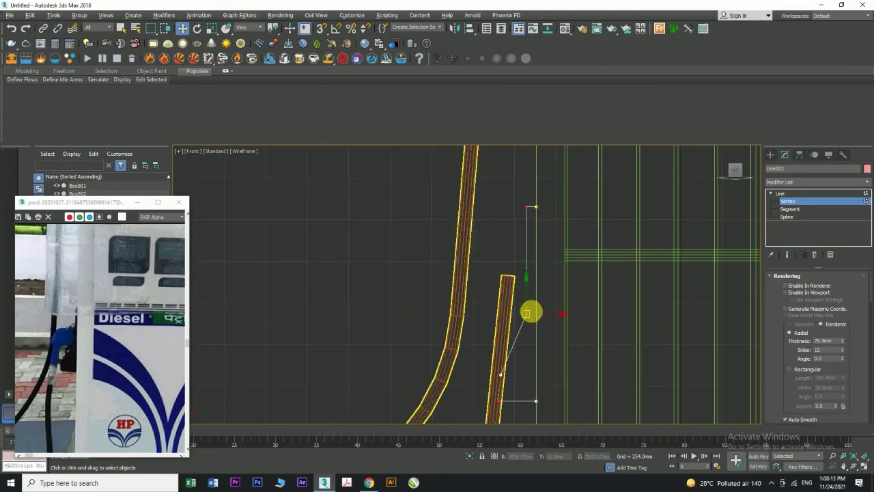
pyautogui.moveTo(599, 312); pyautogui.dragTo(607, 261, button='middle')
pyautogui.scroll(3, 508, 334)
pyautogui.moveTo(476, 351); pyautogui.dragTo(521, 390)
pyautogui.scroll(2, 523, 334)
pyautogui.moveTo(509, 373); pyautogui.dragTo(507, 324, button='middle')
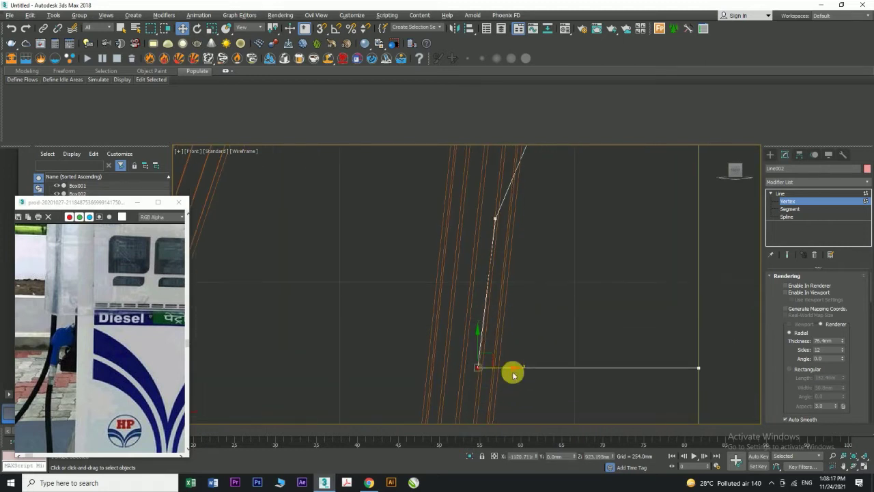
pyautogui.moveTo(511, 374); pyautogui.dragTo(521, 373)
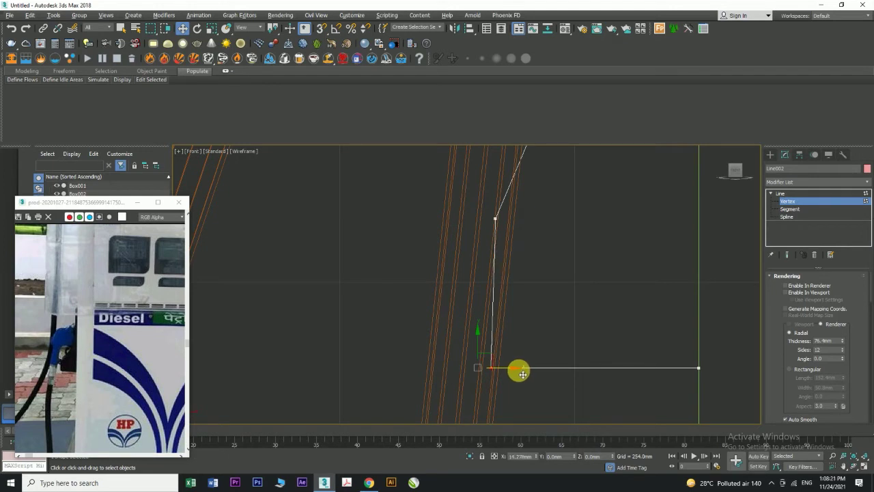
pyautogui.moveTo(521, 375); pyautogui.dragTo(519, 372)
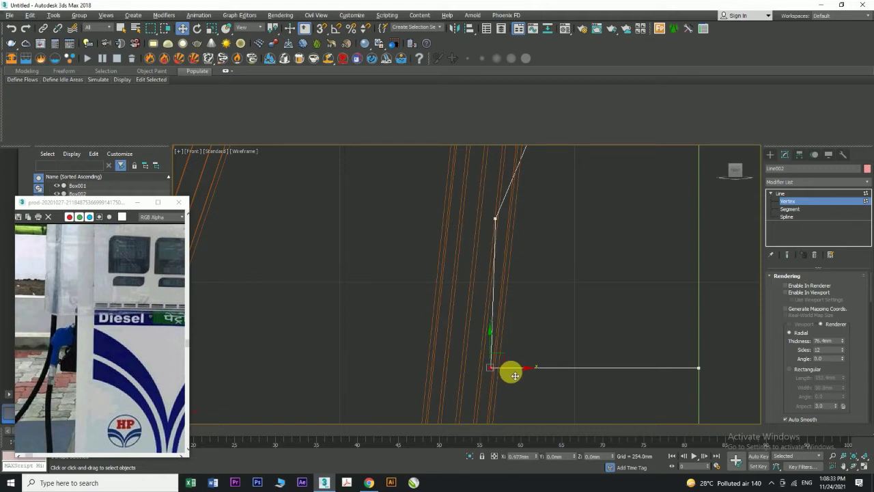
# - Lower the vertex where the outline's narrow part starts to widen, shortening the sloped segment
pyautogui.scroll(-3, 520, 318)
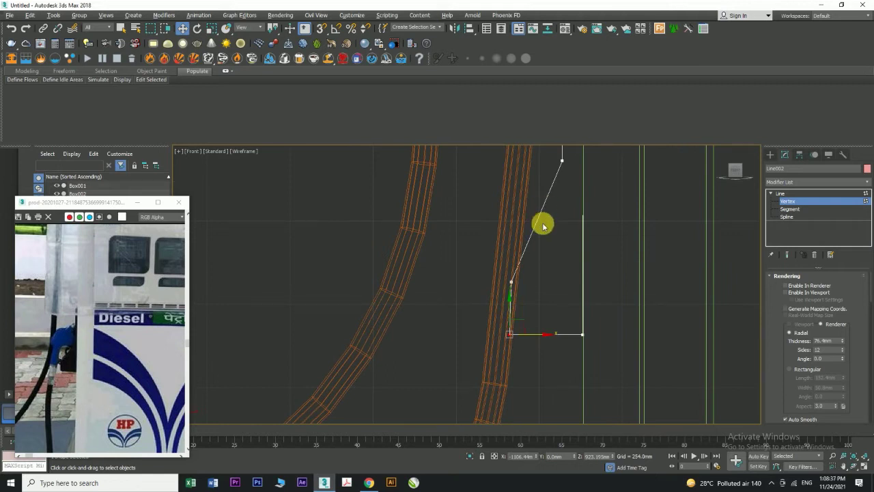
pyautogui.moveTo(547, 153); pyautogui.dragTo(564, 177)
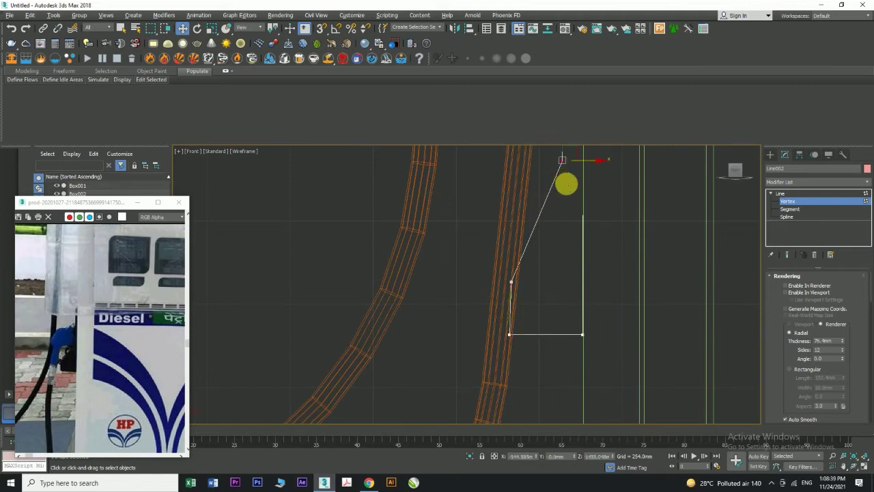
pyautogui.moveTo(566, 184); pyautogui.dragTo(559, 211, button='middle')
pyautogui.moveTo(560, 170); pyautogui.dragTo(560, 246)
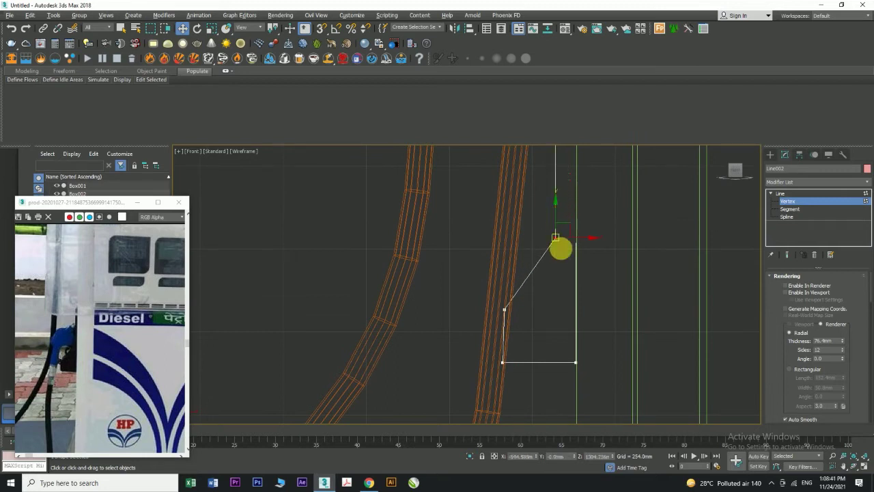
# - Fillet that lowered vertex into a large smooth curve between the narrow part and the slope
pyautogui.scroll(-5, 794, 382)
pyautogui.scroll(-10, 794, 384)
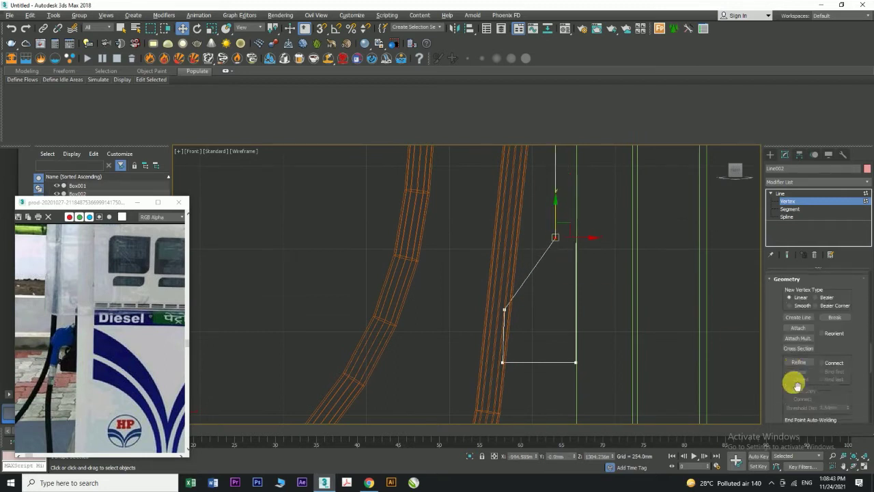
pyautogui.click(796, 323)
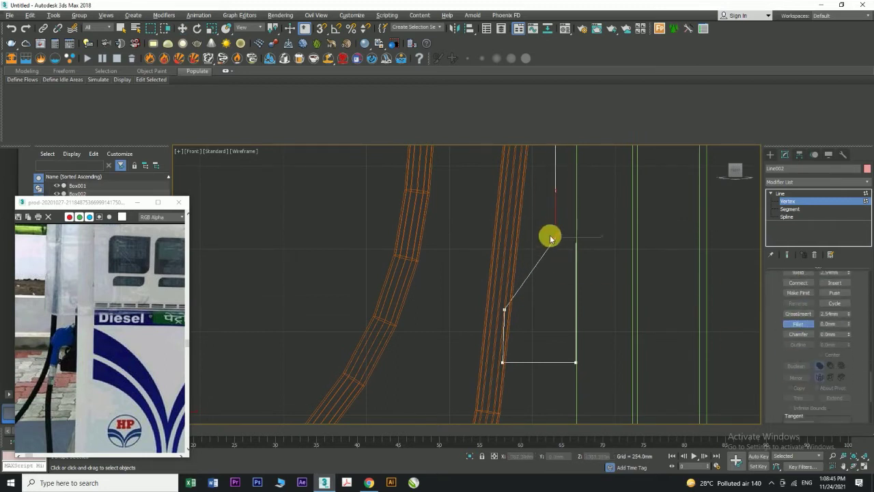
pyautogui.moveTo(557, 237); pyautogui.dragTo(567, 161)
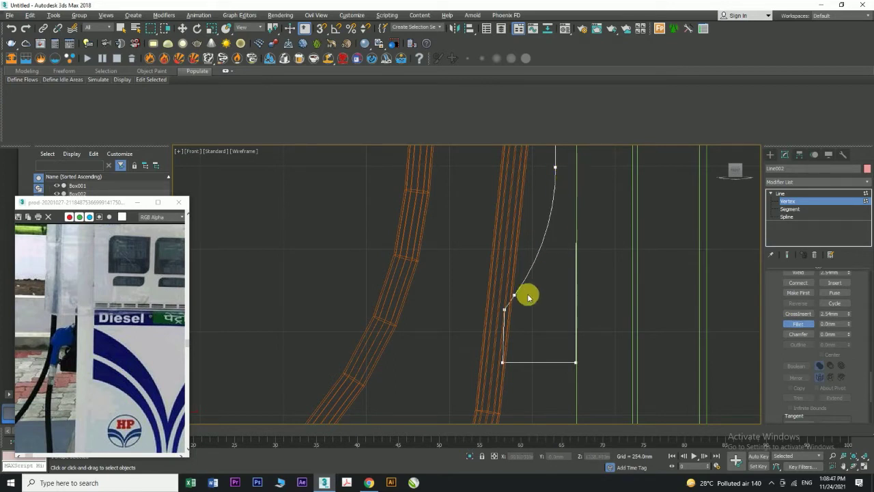
# - Fillet the two lower outer vertices slightly and the top outer corner by about 47 mm
pyautogui.moveTo(507, 310); pyautogui.dragTo(506, 310)
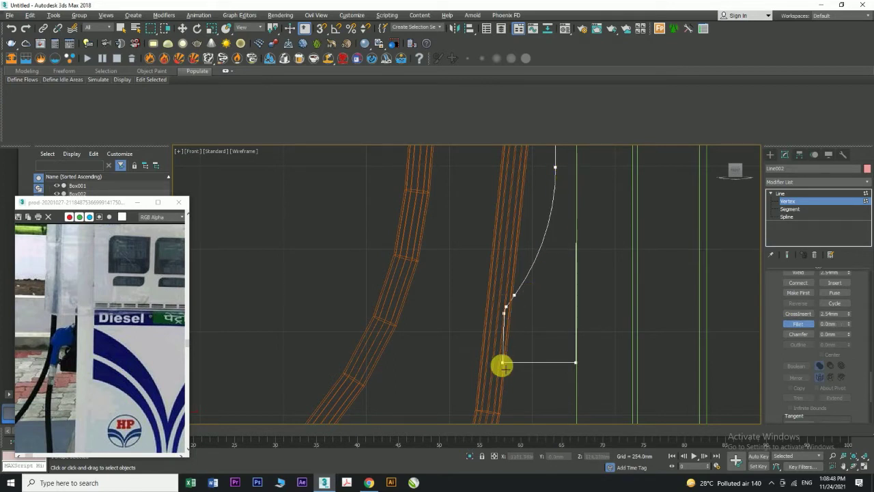
pyautogui.moveTo(504, 357); pyautogui.dragTo(504, 356)
pyautogui.scroll(-4, 563, 335)
pyautogui.moveTo(566, 187); pyautogui.dragTo(566, 259, button='middle')
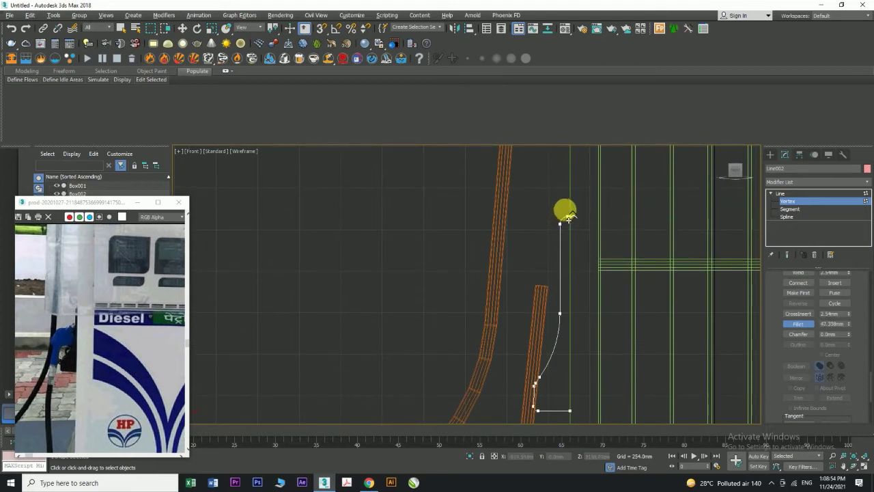
pyautogui.click(780, 194)
pyautogui.press('w')
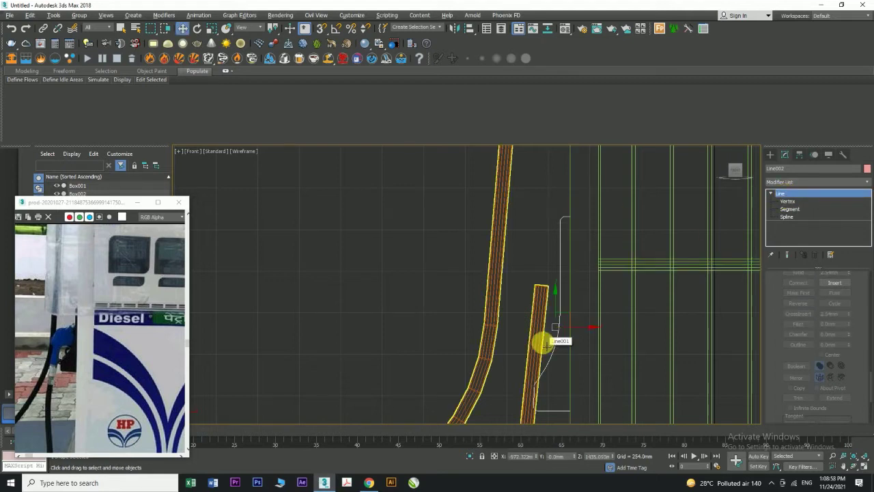
# - Nudge the holder outline's top outer corner vertices and the vertex where its curve begins along X toward the pump
pyautogui.click(788, 201)
pyautogui.scroll(3, 558, 216)
pyautogui.moveTo(559, 216); pyautogui.dragTo(585, 277)
pyautogui.moveTo(599, 220); pyautogui.dragTo(607, 220)
pyautogui.click(575, 238)
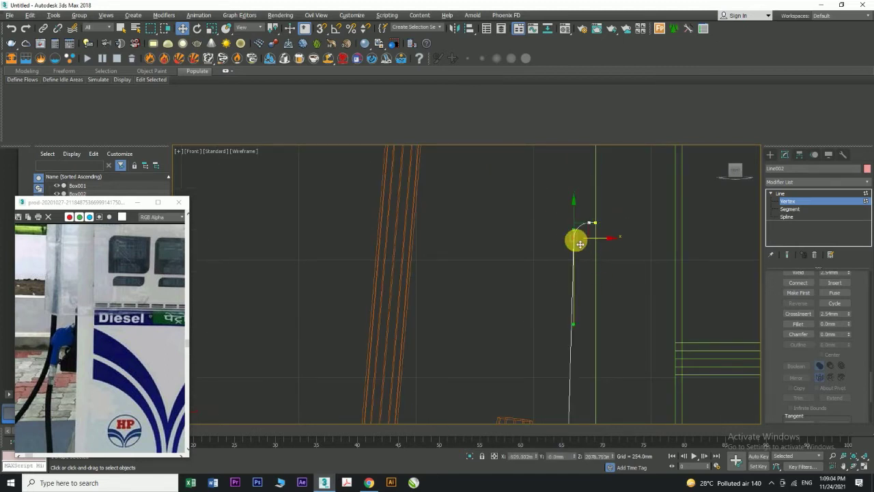
pyautogui.moveTo(596, 241); pyautogui.dragTo(599, 242)
pyautogui.moveTo(594, 282); pyautogui.dragTo(580, 223, button='middle')
pyautogui.scroll(-3, 580, 223)
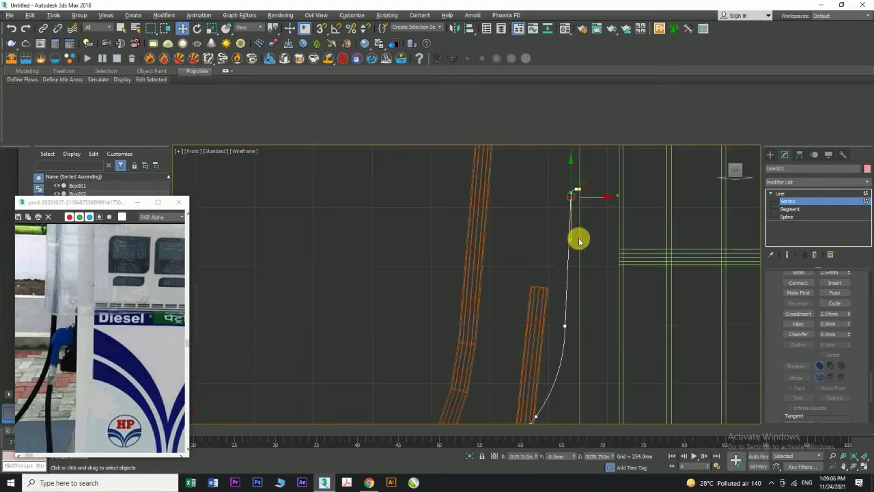
pyautogui.click(565, 325)
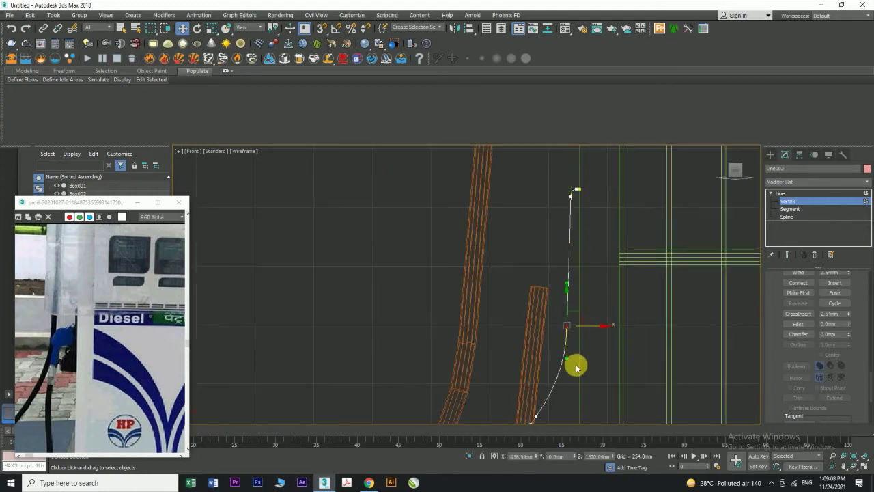
pyautogui.moveTo(578, 364); pyautogui.dragTo(556, 250, button='middle')
# - Apply an Extrude modifier to the nozzle holder outline with an amount of about 419 mm
pyautogui.click(791, 194)
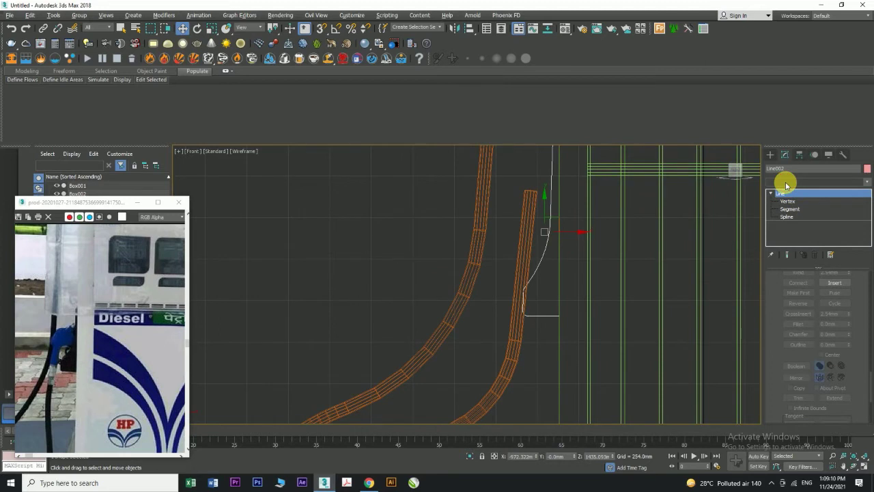
pyautogui.click(786, 183)
pyautogui.write('ex')
pyautogui.click(786, 191)
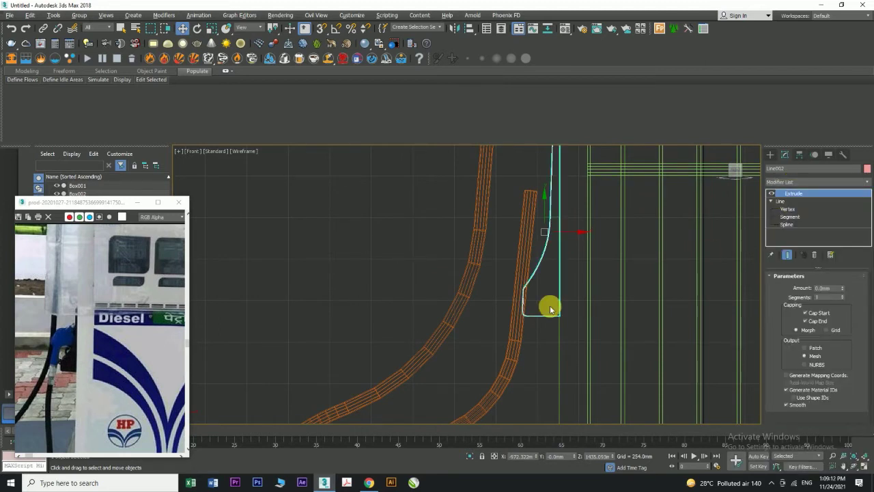
pyautogui.hotkey('alt', 'w')
pyautogui.rightClick(693, 371)
pyautogui.hotkey('alt', 'w')
pyautogui.scroll(3, 527, 293)
pyautogui.keyDown('alt'); pyautogui.moveTo(526, 293); pyautogui.dragTo(635, 307, button='middle'); pyautogui.keyUp('alt')
pyautogui.moveTo(842, 290)
pyautogui.mouseDown()
pyautogui.moveTo(851, 273)
pyautogui.moveTo(842, 275)
pyautogui.mouseUp()
pyautogui.keyDown('alt'); pyautogui.moveTo(492, 280); pyautogui.dragTo(607, 270, button='middle'); pyautogui.keyUp('alt')
pyautogui.scroll(-8, 607, 271)
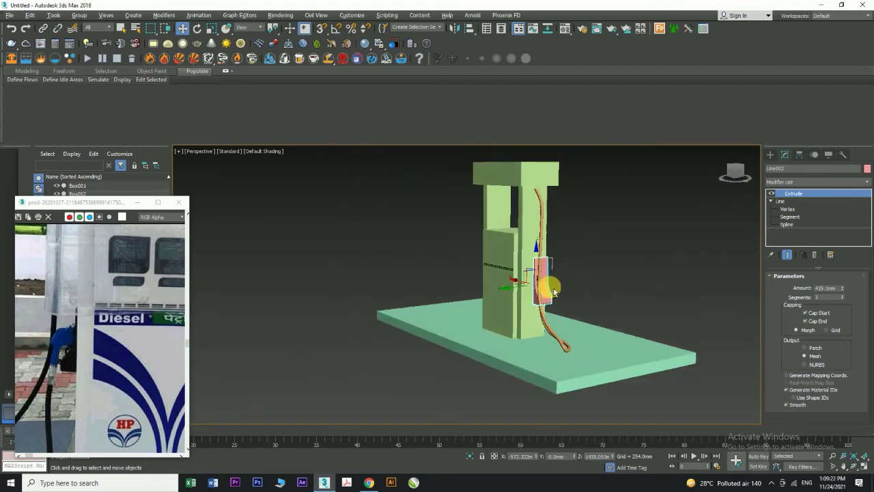
pyautogui.keyDown('alt'); pyautogui.moveTo(554, 289); pyautogui.dragTo(523, 276, button='middle'); pyautogui.keyUp('alt')
# - Raise the nozzle holder about 90 mm along the pump's side to match its height in the reference photo
pyautogui.hotkey('alt', 'w')
pyautogui.hotkey('alt', 'w')
pyautogui.scroll(-3, 621, 236)
pyautogui.moveTo(598, 235); pyautogui.dragTo(523, 257, button='middle')
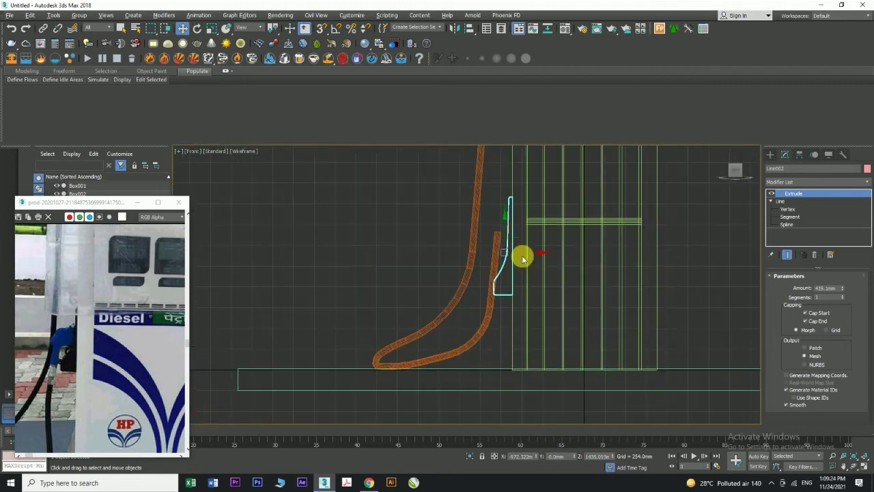
pyautogui.scroll(-2, 115, 359)
pyautogui.scroll(1, 71, 348)
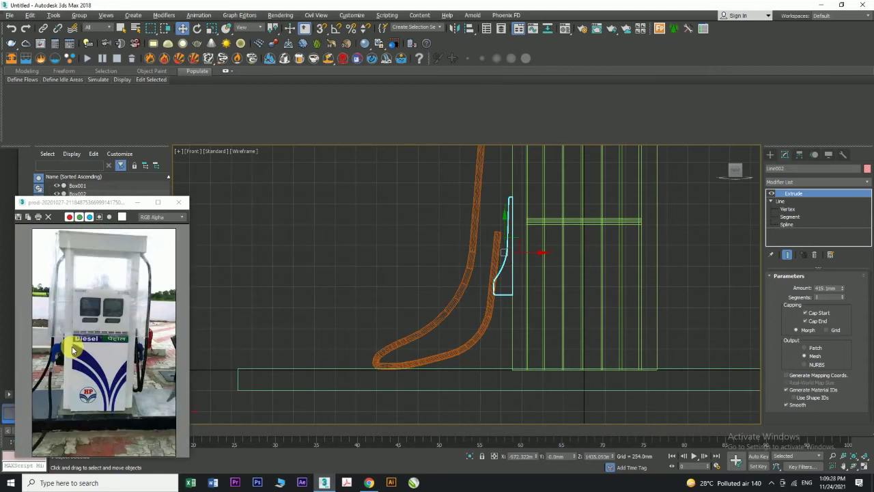
pyautogui.press('r')
pyautogui.press('w')
pyautogui.scroll(2, 508, 251)
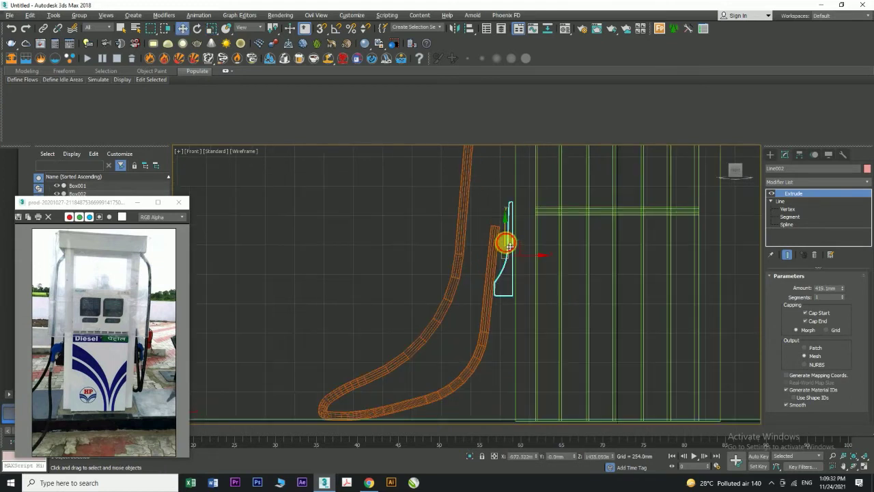
pyautogui.moveTo(508, 244); pyautogui.dragTo(528, 247)
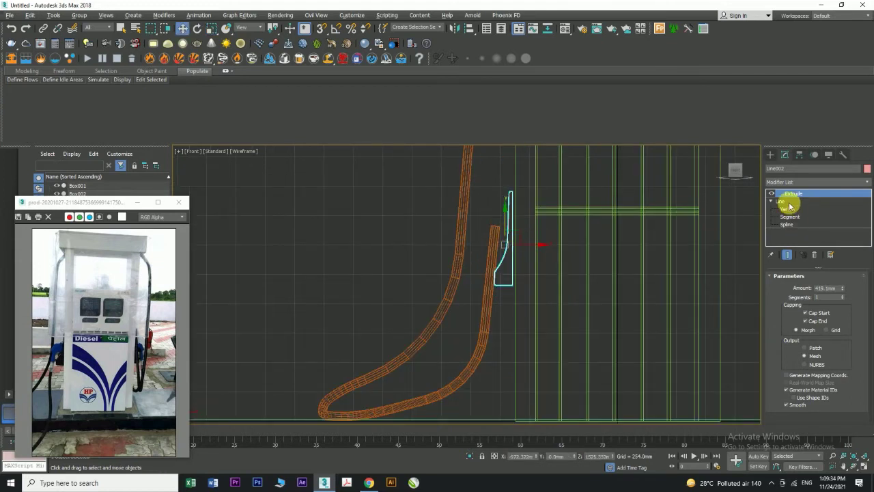
# - Lower the holder profile's top vertices to shorten it, and lower the vertex where the curve begins
pyautogui.click(788, 209)
pyautogui.click(518, 203)
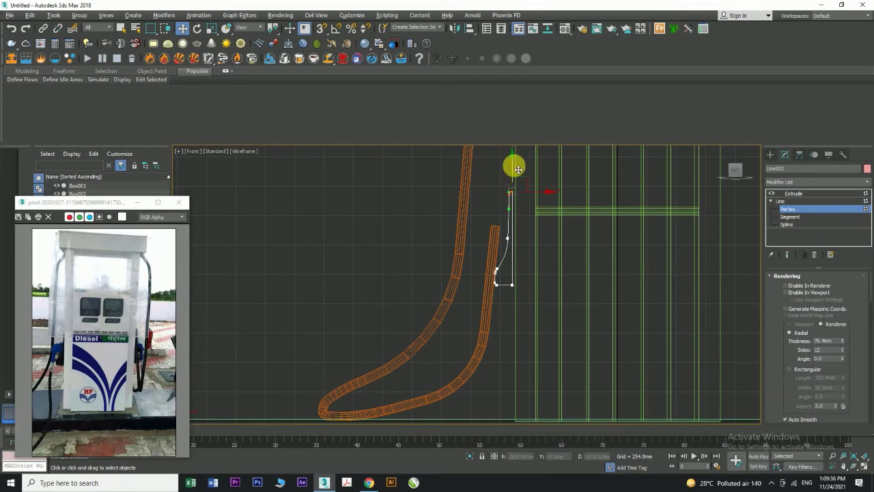
pyautogui.moveTo(519, 180); pyautogui.dragTo(512, 227)
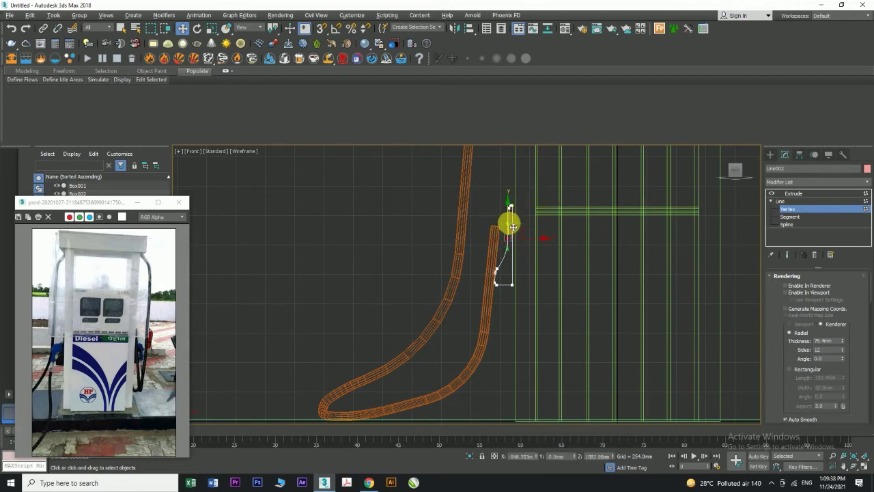
pyautogui.scroll(8, 523, 259)
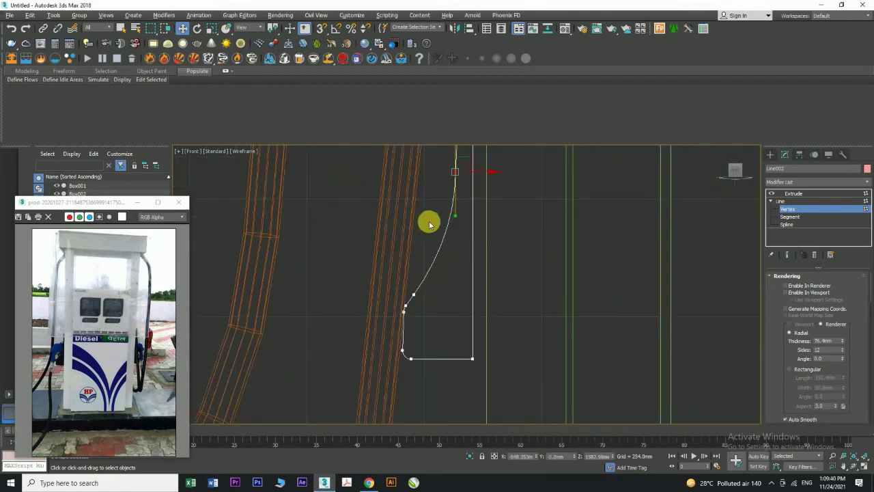
pyautogui.moveTo(460, 159); pyautogui.dragTo(460, 182)
pyautogui.scroll(-2, 478, 222)
pyautogui.moveTo(480, 232); pyautogui.dragTo(486, 278, button='middle')
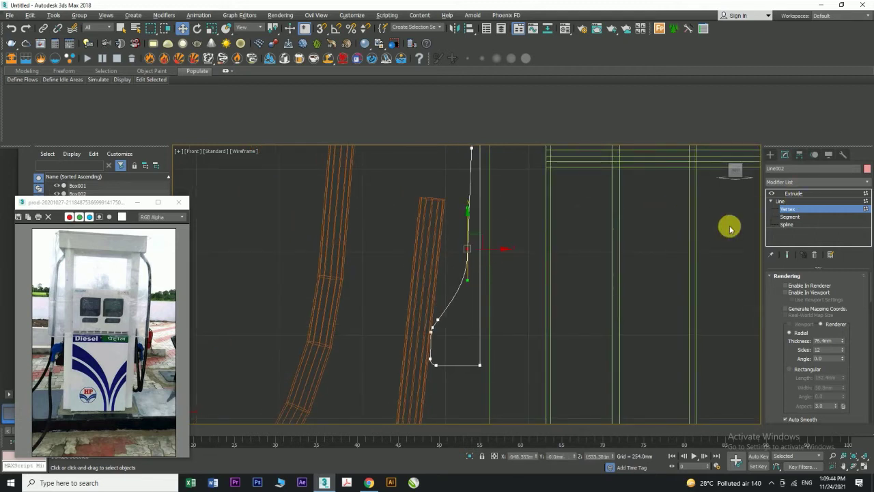
# - Move the extruded holder along Y to about 102 mm, roughly centring it on the pump's side
pyautogui.click(786, 193)
pyautogui.scroll(-3, 615, 328)
pyautogui.press('p')
pyautogui.scroll(5, 546, 286)
pyautogui.moveTo(517, 280); pyautogui.dragTo(511, 280)
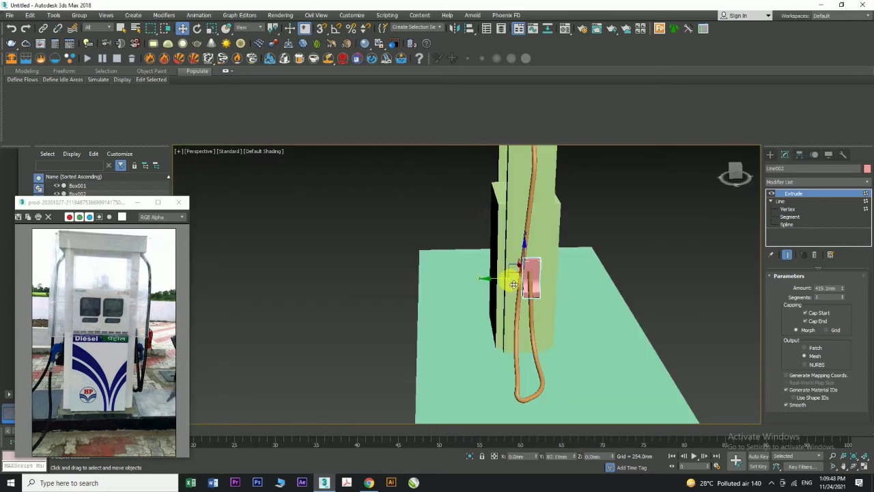
pyautogui.hotkey('alt', 'w')
pyautogui.rightClick(318, 250)
pyautogui.hotkey('alt', 'w')
pyautogui.scroll(5, 413, 275)
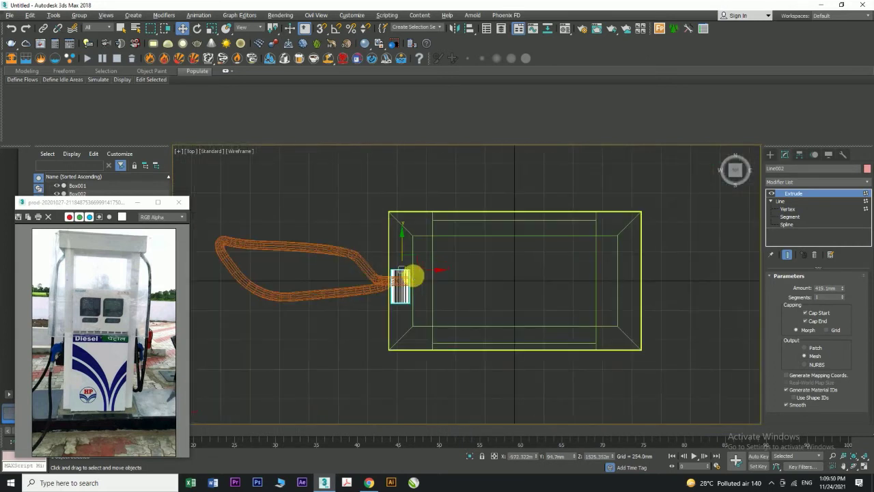
pyautogui.hotkey('alt', 'w')
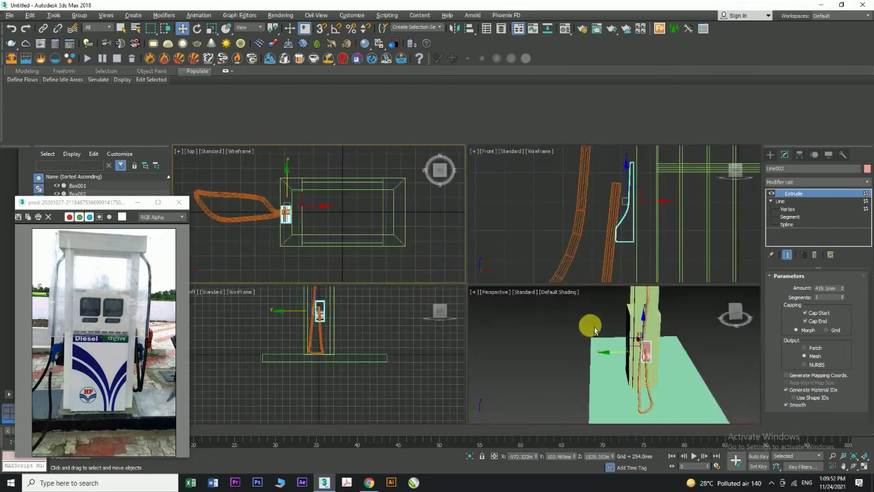
# - Reduce the holder's Extrude amount to about 330 mm
pyautogui.hotkey('alt', 'w')
pyautogui.scroll(3, 607, 325)
pyautogui.keyDown('alt'); pyautogui.moveTo(630, 320); pyautogui.dragTo(660, 305, button='middle'); pyautogui.keyUp('alt')
pyautogui.scroll(5, 537, 288)
pyautogui.moveTo(534, 293)
pyautogui.keyDown('alt'); pyautogui.mouseDown(button='middle')
pyautogui.moveTo(499, 321)
pyautogui.moveTo(539, 283)
pyautogui.moveTo(546, 289)
pyautogui.mouseUp(button='middle'); pyautogui.keyUp('alt')
pyautogui.keyDown('alt'); pyautogui.moveTo(526, 255); pyautogui.dragTo(545, 232, button='middle'); pyautogui.keyUp('alt')
pyautogui.moveTo(842, 289); pyautogui.dragTo(840, 292)
pyautogui.keyDown('alt'); pyautogui.moveTo(504, 308); pyautogui.dragTo(454, 310, button='middle'); pyautogui.keyUp('alt')
# - Lower the holder profile's vertices at the foot of the sloped curve to lengthen the slope
pyautogui.hotkey('alt', 'w')
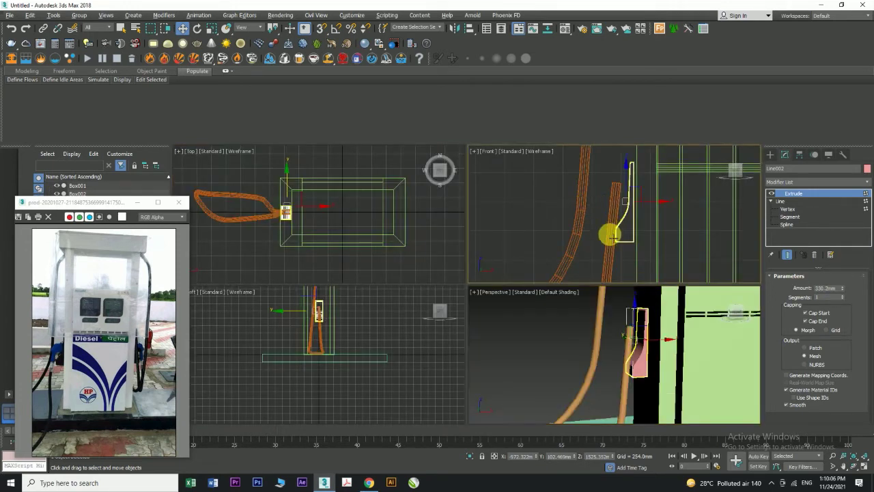
pyautogui.hotkey('alt', 'w')
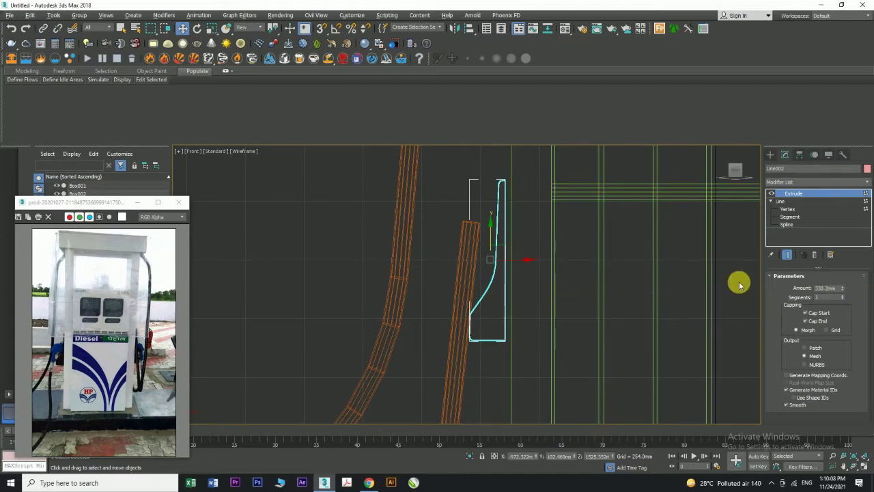
pyautogui.click(788, 209)
pyautogui.scroll(2, 478, 314)
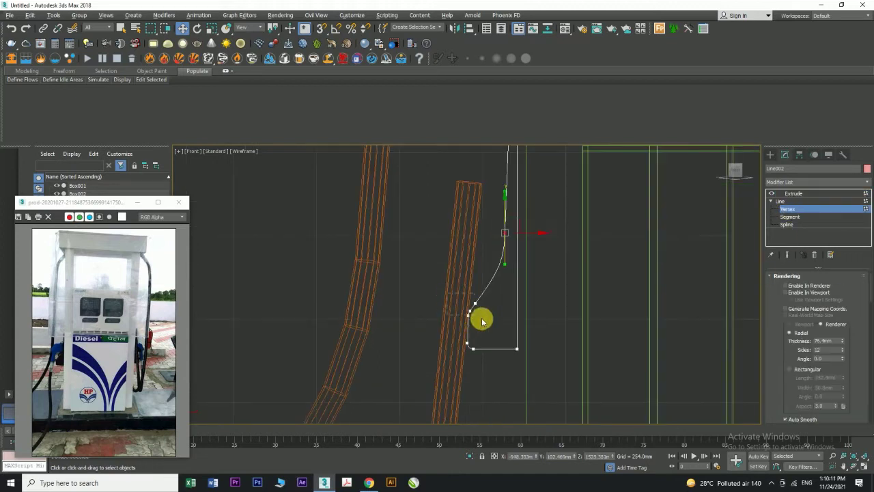
pyautogui.click(475, 302)
pyautogui.moveTo(479, 290); pyautogui.dragTo(481, 299)
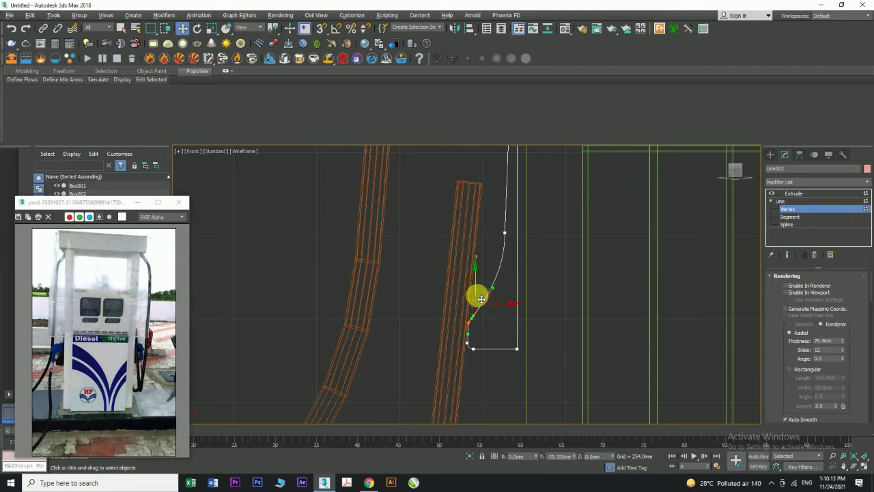
pyautogui.click(791, 193)
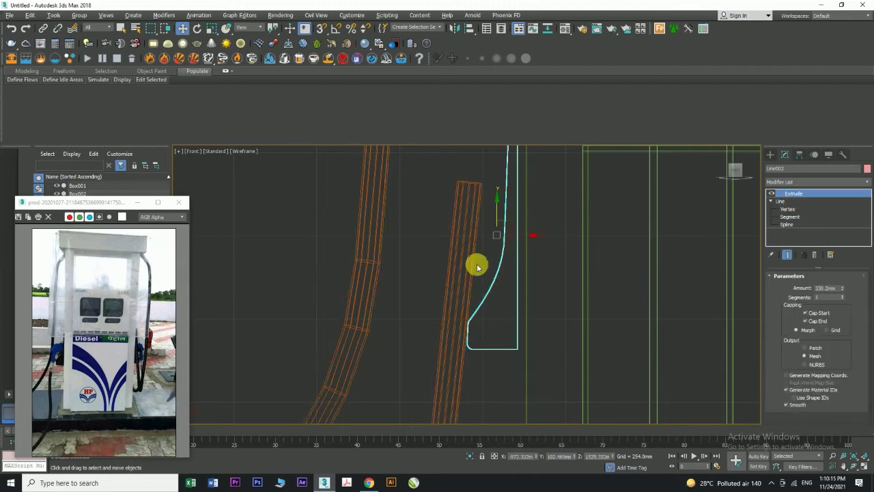
# - Shift the hose's free end and the vertex below it along X away from the pump, clearing the nozzle holder
pyautogui.click(463, 268)
pyautogui.scroll(-2, 463, 268)
pyautogui.click(778, 201)
pyautogui.moveTo(405, 200); pyautogui.dragTo(509, 282)
pyautogui.moveTo(452, 214); pyautogui.dragTo(471, 236)
pyautogui.click(449, 356)
pyautogui.moveTo(473, 381); pyautogui.dragTo(441, 379)
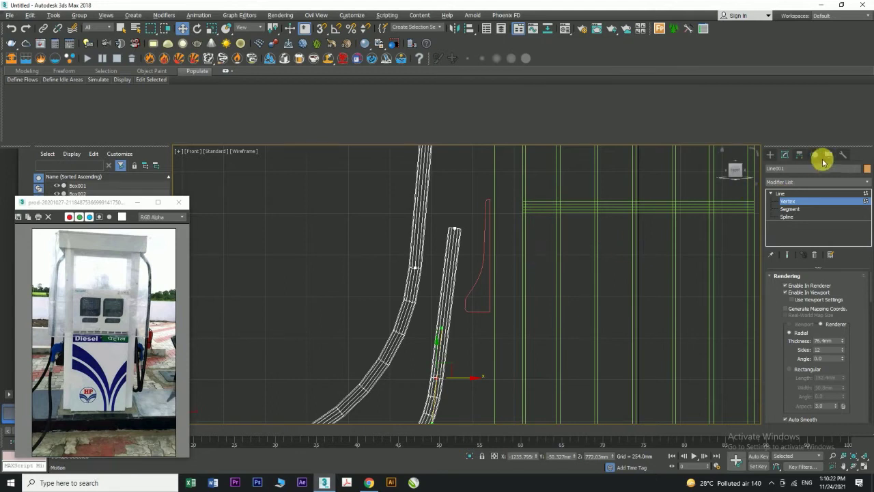
pyautogui.click(779, 193)
# - Move the nozzle holder about 22 mm along X so its back sits against the pump body
pyautogui.click(487, 301)
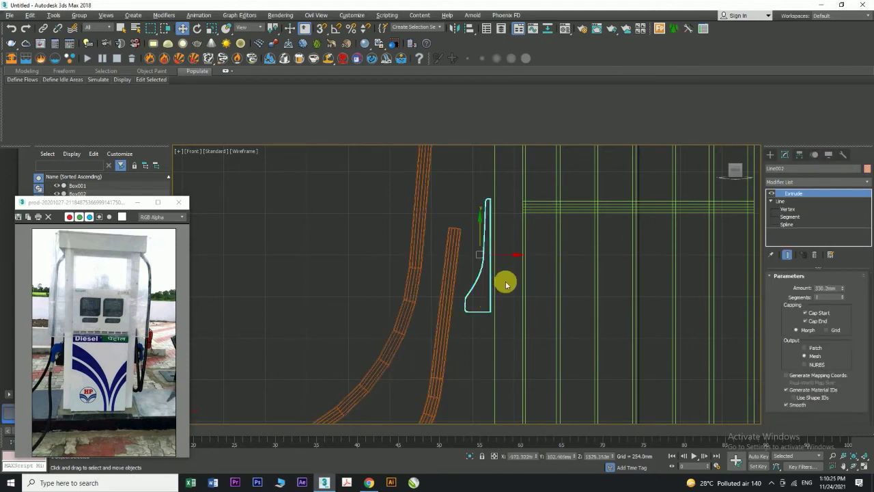
pyautogui.hotkey('alt', 'w')
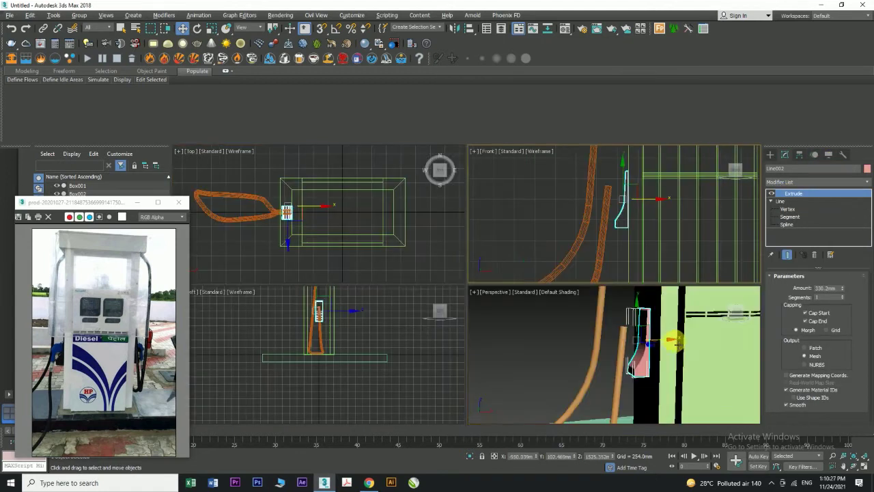
pyautogui.rightClick(676, 343)
pyautogui.hotkey('alt', 'w')
pyautogui.keyDown('alt'); pyautogui.moveTo(586, 323); pyautogui.dragTo(570, 300, button='middle'); pyautogui.keyUp('alt')
pyautogui.keyDown('alt'); pyautogui.moveTo(520, 287); pyautogui.dragTo(550, 294, button='middle'); pyautogui.keyUp('alt')
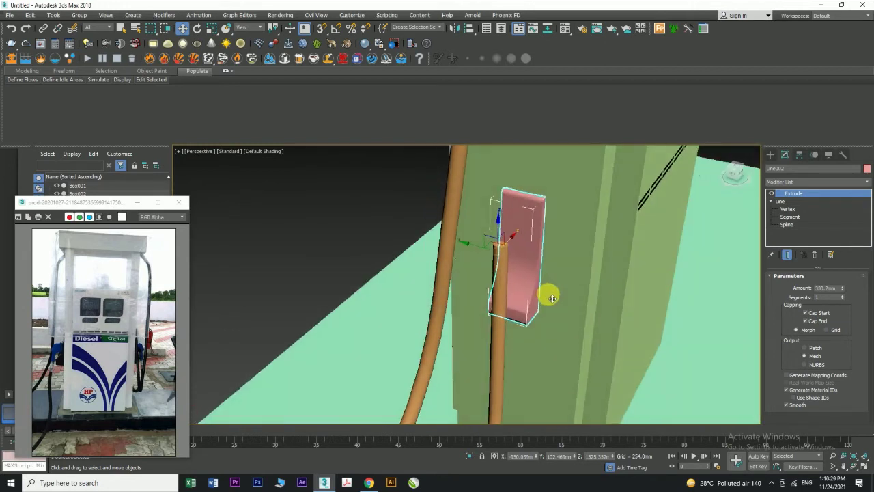
# - Convert the nozzle holder to an Editable Poly
pyautogui.rightClick(527, 280)
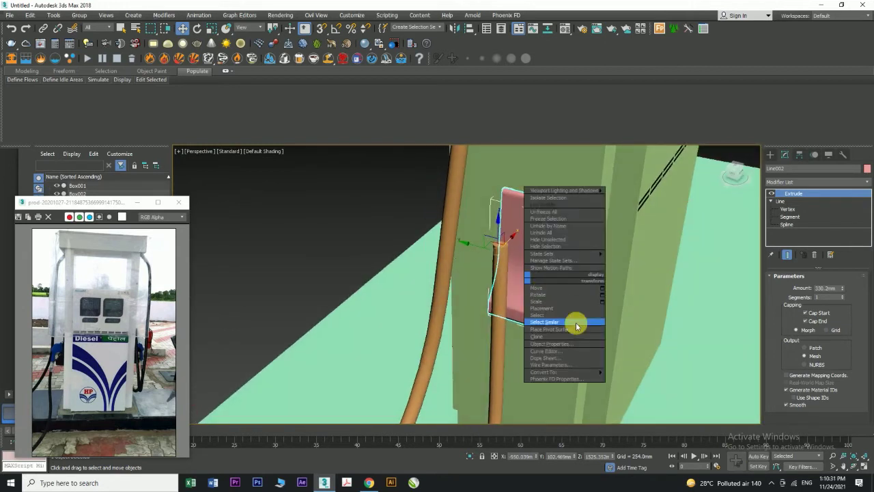
pyautogui.moveTo(585, 367)
pyautogui.click(650, 379)
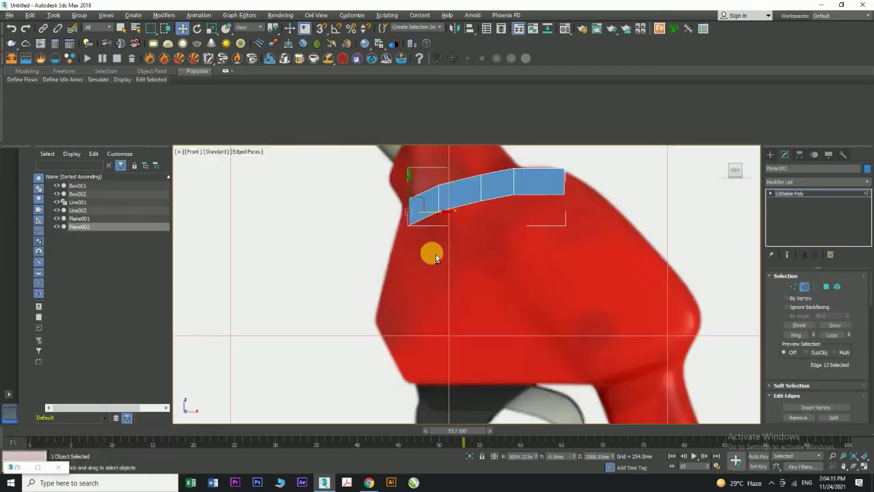
# - Move the strip's left end edge outward along X to meet the red nozzle's outline in the reference image
pyautogui.click(409, 205)
pyautogui.moveTo(434, 223); pyautogui.dragTo(424, 225)
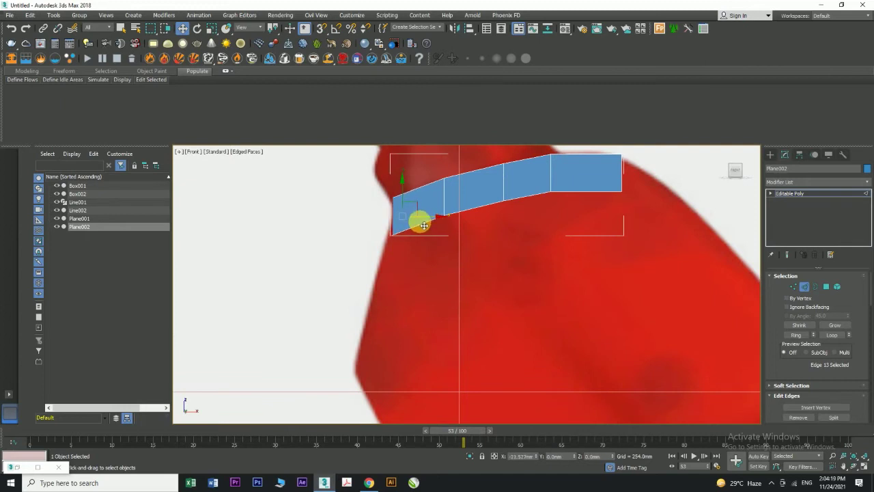
pyautogui.scroll(-2, 437, 226)
pyautogui.moveTo(495, 248); pyautogui.dragTo(505, 246, button='middle')
pyautogui.moveTo(574, 212); pyautogui.dragTo(501, 225, button='middle')
# - Extend the strip's right end edge by three segments that slope down along the nozzle's upper outline
pyautogui.click(506, 203)
pyautogui.scroll(2, 522, 196)
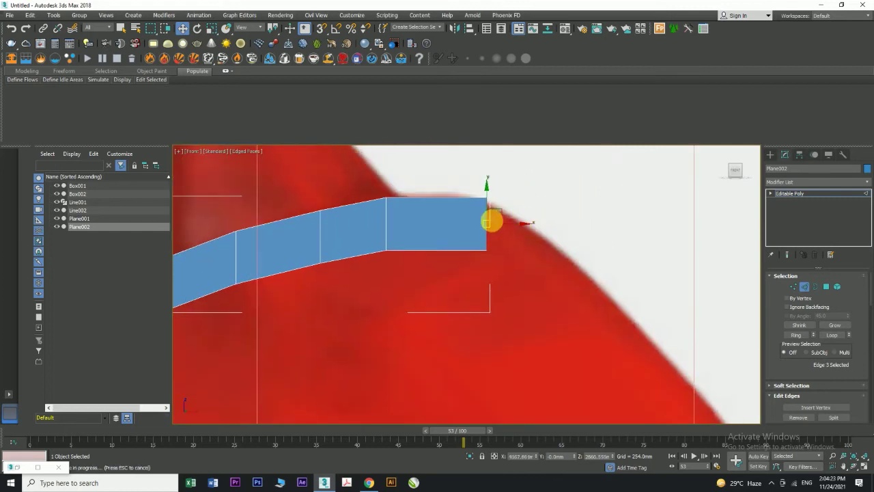
pyautogui.keyDown('shift'); pyautogui.moveTo(507, 226); pyautogui.dragTo(570, 239); pyautogui.keyUp('shift')
pyautogui.moveTo(550, 204); pyautogui.dragTo(572, 246)
pyautogui.moveTo(576, 244); pyautogui.dragTo(398, 237, button='middle')
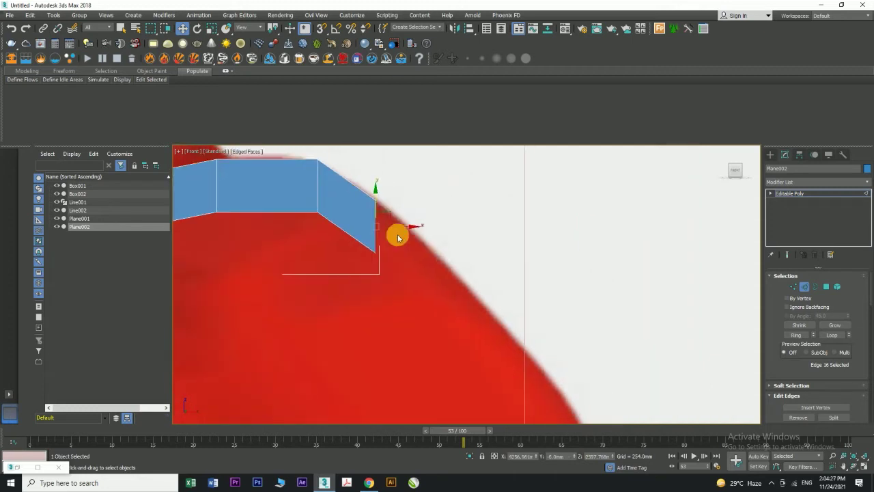
pyautogui.keyDown('shift'); pyautogui.moveTo(408, 228); pyautogui.dragTo(456, 286); pyautogui.keyUp('shift')
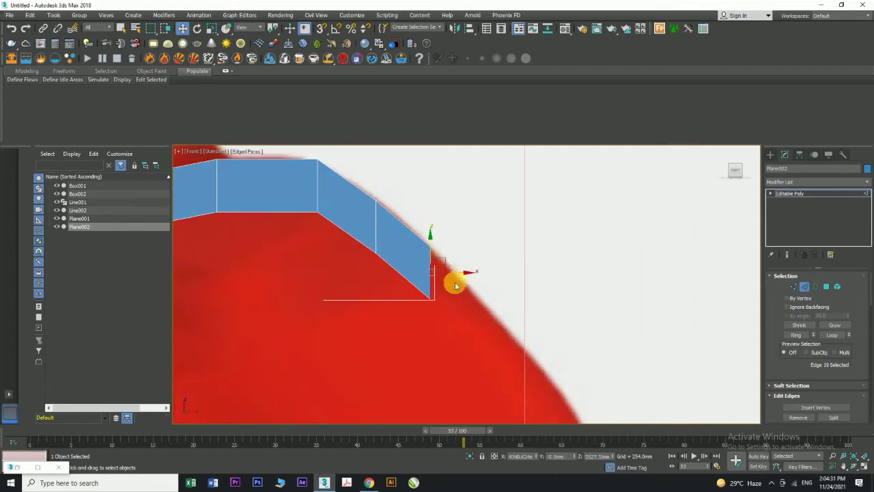
pyautogui.moveTo(455, 285); pyautogui.dragTo(400, 212, button='middle')
pyautogui.keyDown('shift'); pyautogui.moveTo(402, 222); pyautogui.dragTo(461, 273); pyautogui.keyUp('shift')
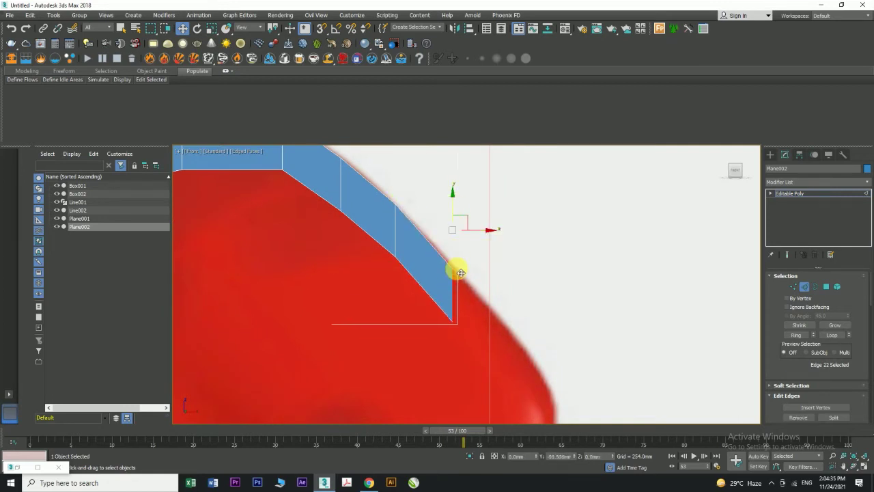
# - Extend the strip by two more segments down to the nozzle outline's rightmost bulge
pyautogui.moveTo(463, 271); pyautogui.dragTo(442, 225, button='middle')
pyautogui.moveTo(440, 215); pyautogui.dragTo(489, 249)
pyautogui.moveTo(500, 285); pyautogui.dragTo(477, 253, button='middle')
pyautogui.keyDown('shift'); pyautogui.moveTo(479, 233); pyautogui.dragTo(503, 281); pyautogui.keyUp('shift')
pyautogui.scroll(-5, 503, 278)
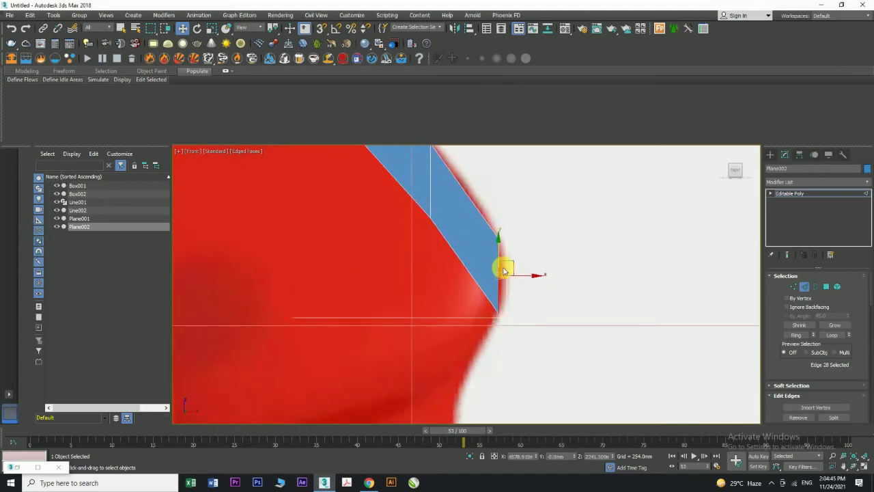
pyautogui.scroll(2, 506, 284)
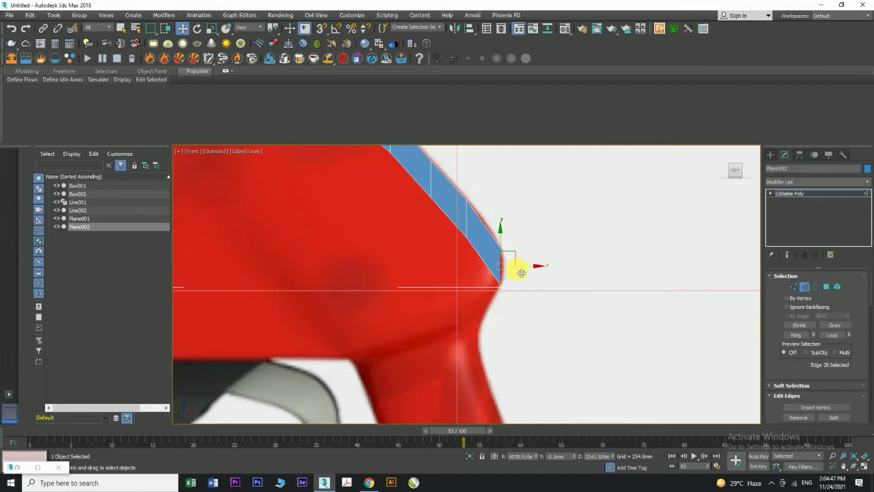
# - Move the strip's lower-left corner vertex outward along X to meet the nozzle's left outline
pyautogui.scroll(-3, 523, 272)
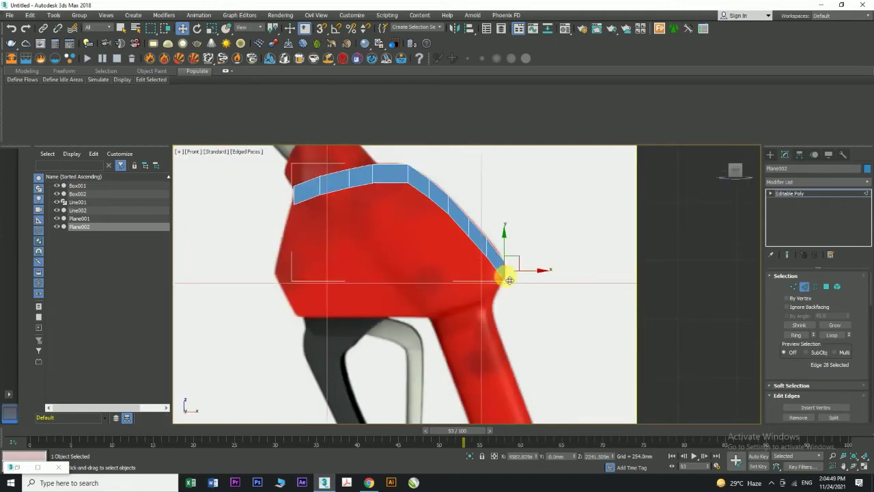
pyautogui.scroll(3, 296, 198)
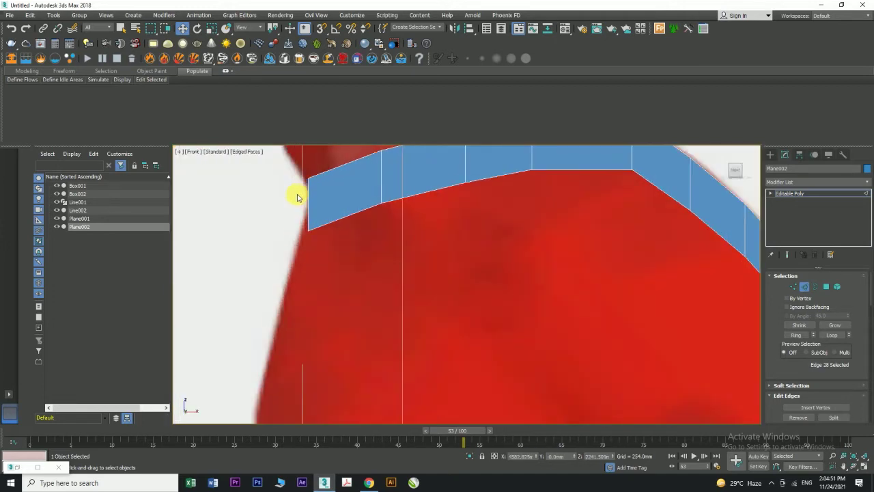
pyautogui.click(793, 286)
pyautogui.moveTo(293, 222); pyautogui.dragTo(333, 233)
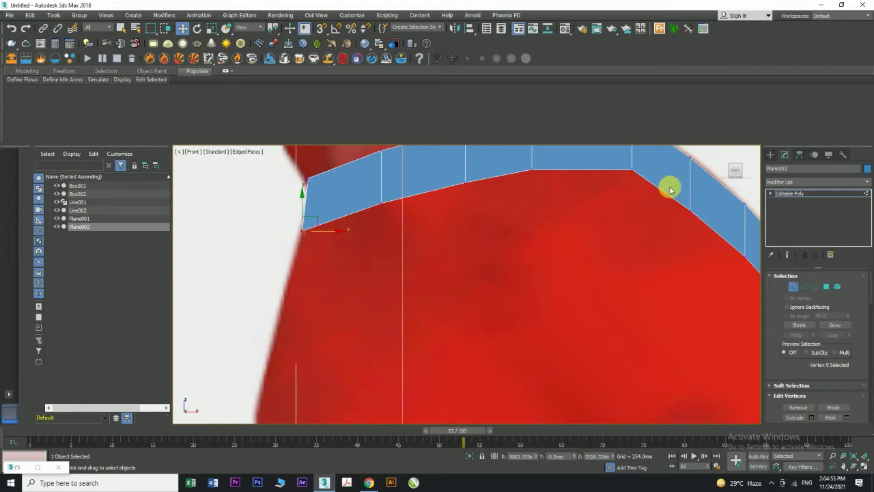
pyautogui.click(785, 193)
pyautogui.scroll(-3, 357, 238)
pyautogui.moveTo(357, 238); pyautogui.dragTo(399, 215, button='middle')
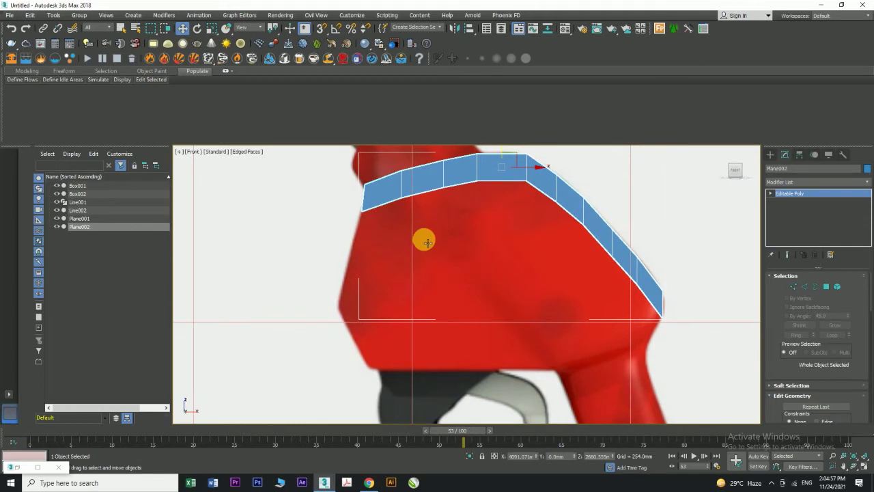
# - Extend the strip's lower-left edge by three segments down the nozzle's left outline to its leftmost corner
pyautogui.click(803, 286)
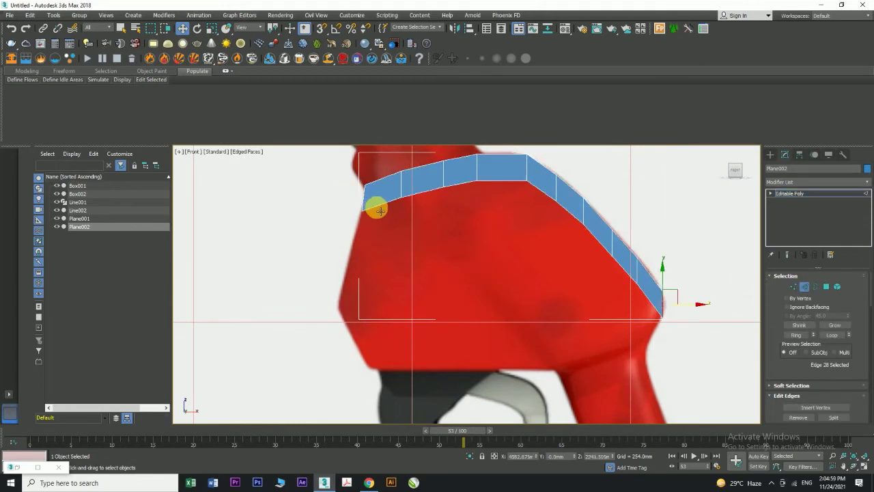
pyautogui.keyDown('shift'); pyautogui.moveTo(380, 211); pyautogui.dragTo(402, 244); pyautogui.keyUp('shift')
pyautogui.keyDown('shift'); pyautogui.moveTo(388, 237); pyautogui.dragTo(371, 284); pyautogui.keyUp('shift')
pyautogui.scroll(3, 354, 287)
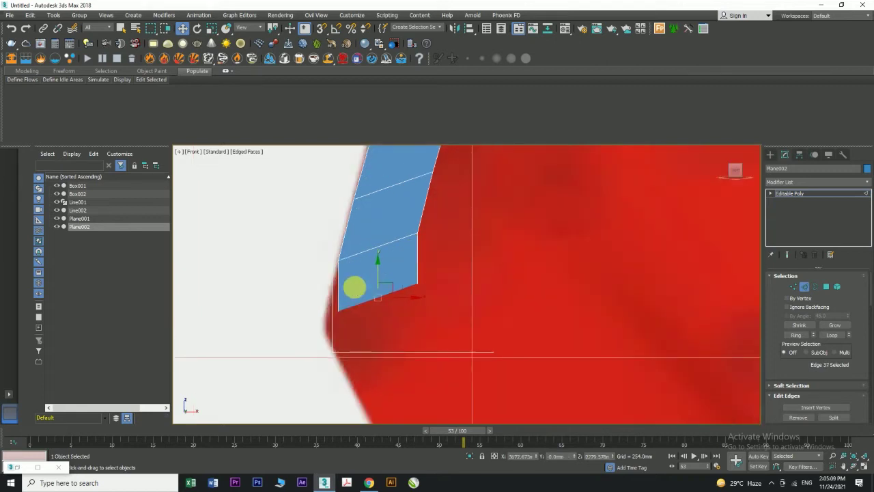
pyautogui.moveTo(356, 289); pyautogui.dragTo(383, 285, button='middle')
pyautogui.moveTo(406, 268); pyautogui.dragTo(406, 278)
pyautogui.moveTo(429, 307); pyautogui.dragTo(393, 290)
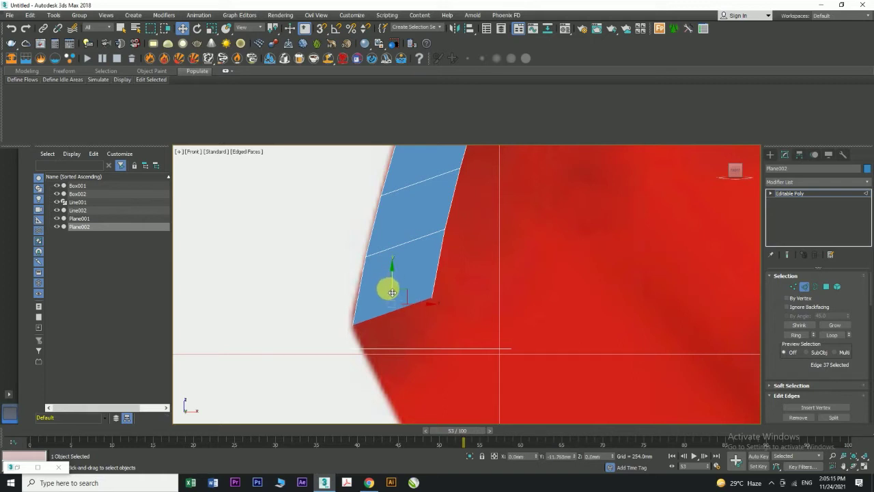
# - Extend the strip by three more segments that slope inward down to the body's lower-left corner
pyautogui.scroll(-2, 392, 292)
pyautogui.click(385, 290)
pyautogui.moveTo(385, 290); pyautogui.dragTo(414, 320)
pyautogui.moveTo(396, 291); pyautogui.dragTo(416, 318)
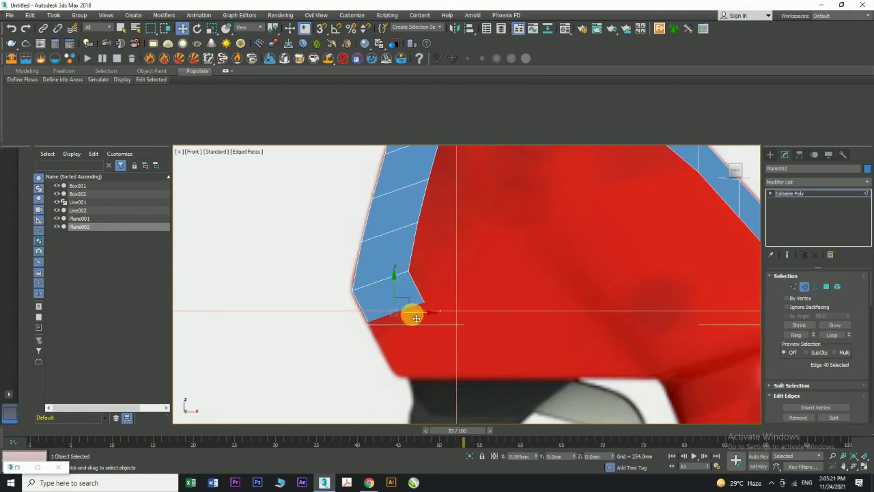
pyautogui.moveTo(414, 318); pyautogui.dragTo(398, 239, button='middle')
pyautogui.keyDown('shift'); pyautogui.moveTo(393, 237); pyautogui.dragTo(443, 312); pyautogui.keyUp('shift')
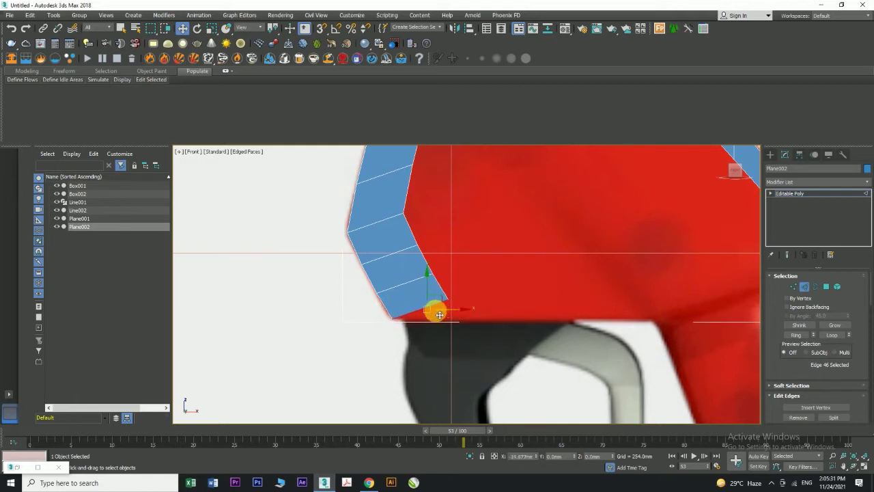
pyautogui.scroll(-2, 438, 315)
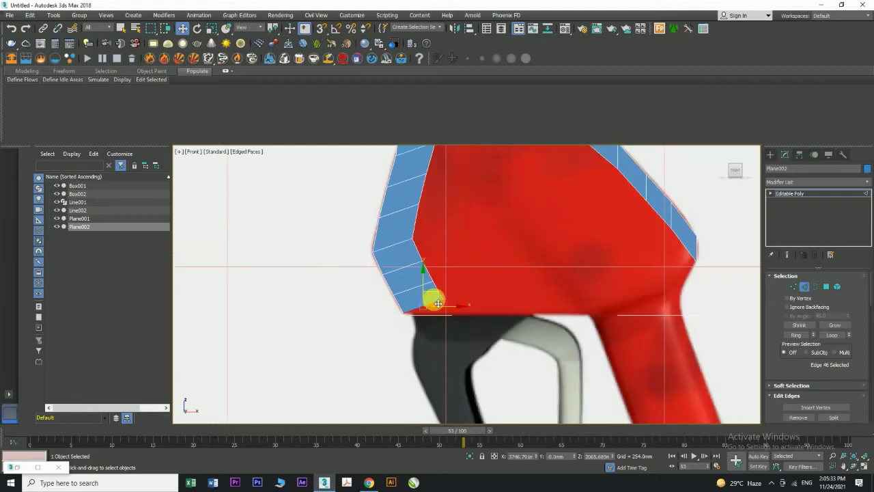
# - Lower the inner vertex of the strip's end to level it with the flat underside of the nozzle body
pyautogui.click(793, 287)
pyautogui.click(444, 303)
pyautogui.scroll(2, 443, 287)
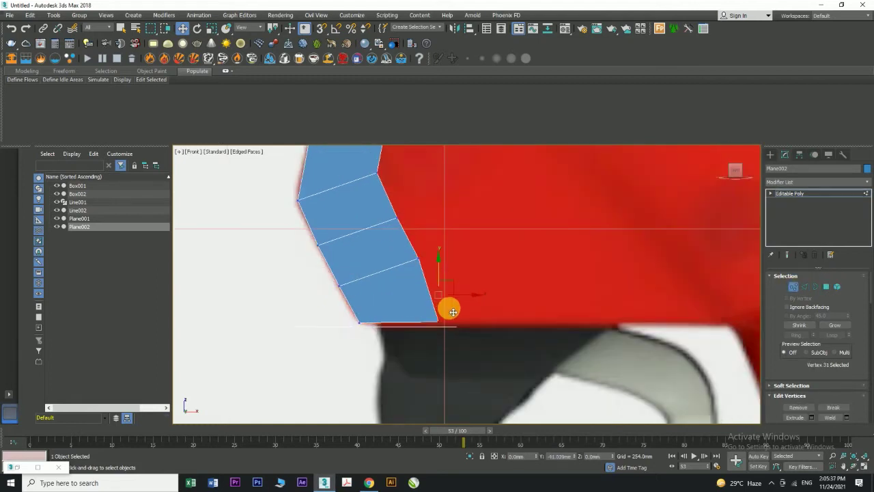
pyautogui.scroll(-3, 447, 306)
pyautogui.moveTo(512, 312); pyautogui.dragTo(434, 315, button='middle')
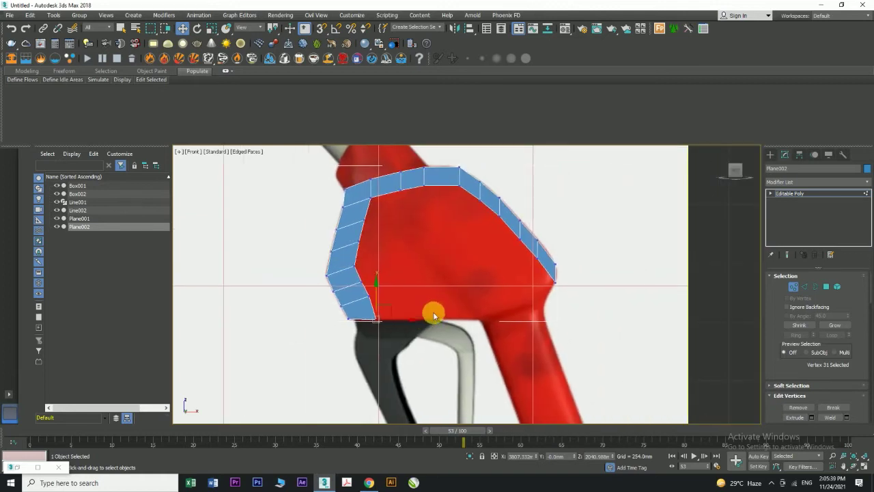
pyautogui.moveTo(499, 303); pyautogui.dragTo(485, 299, button='middle')
# - Extend the strip's side edge by four segments along the flat underside, and two more sloping up across the top of the red tube
pyautogui.click(794, 197)
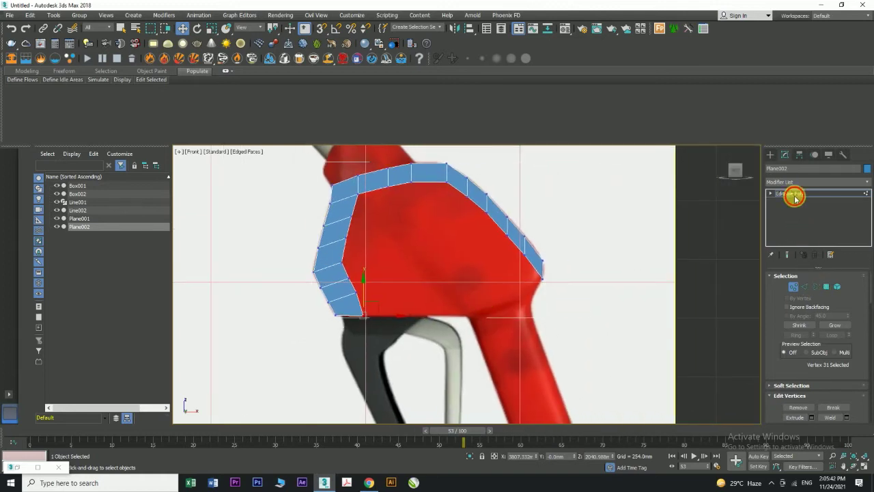
pyautogui.click(805, 286)
pyautogui.click(369, 304)
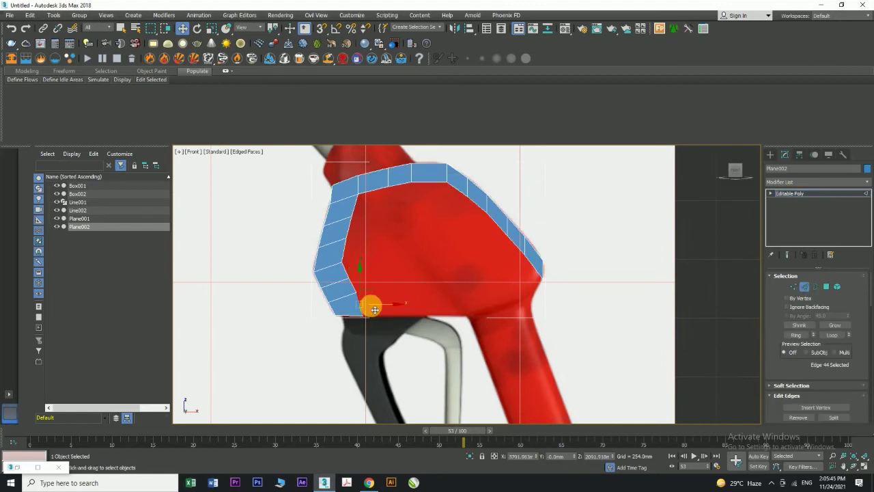
pyautogui.moveTo(399, 307); pyautogui.dragTo(495, 317)
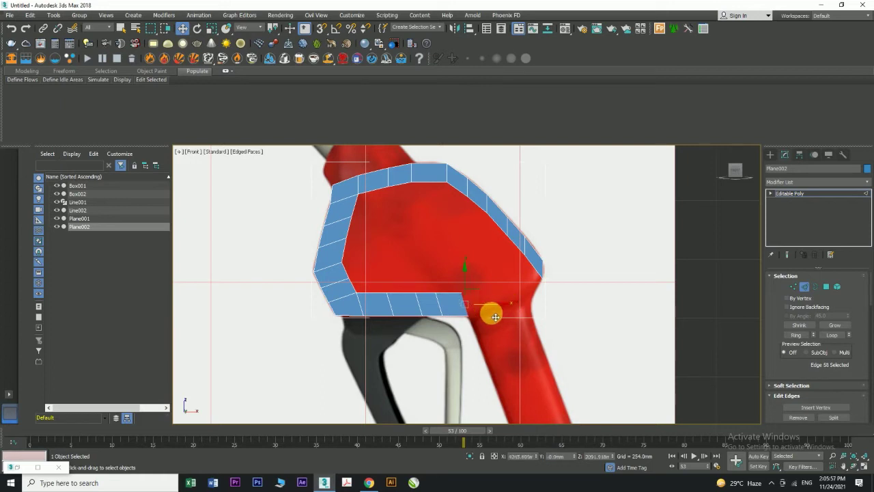
pyautogui.moveTo(482, 331); pyautogui.dragTo(463, 287, button='middle')
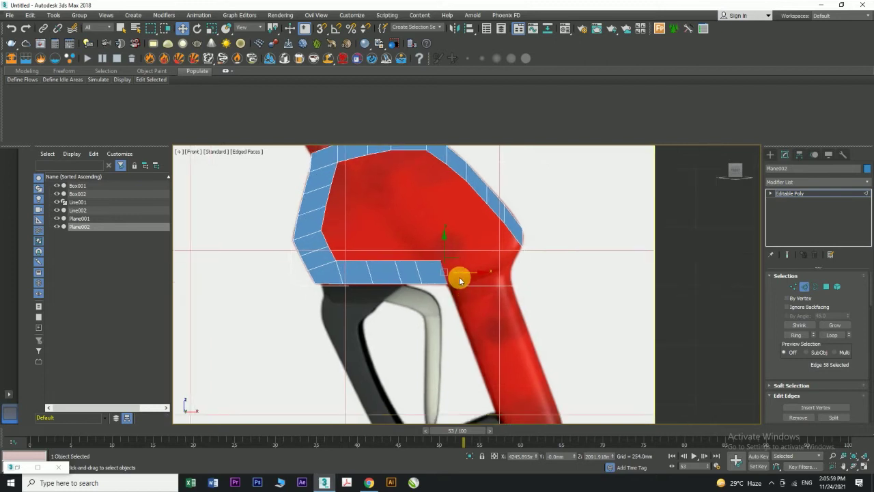
pyautogui.keyDown('shift'); pyautogui.moveTo(470, 275); pyautogui.dragTo(517, 264); pyautogui.keyUp('shift')
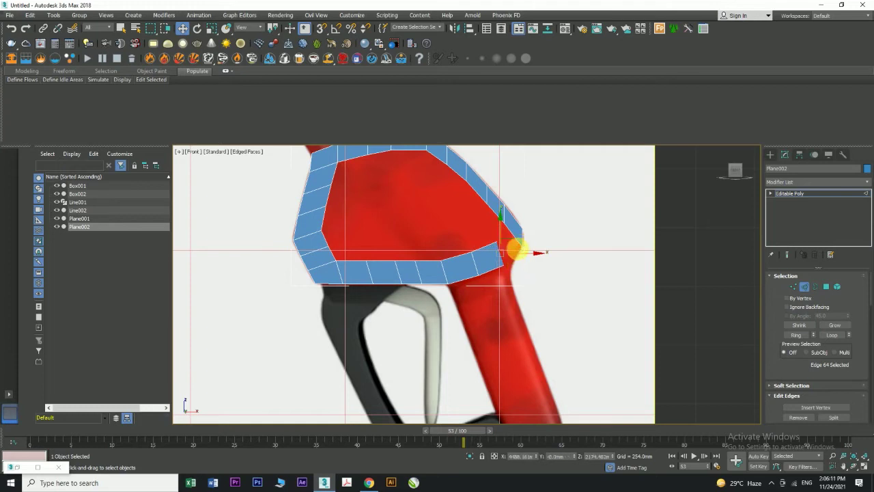
# - Bridge the gap between the lower strip's end edge and the inner edge of the upper strip's last segment to close the frame
pyautogui.scroll(-2, 799, 358)
pyautogui.scroll(-3, 802, 361)
pyautogui.scroll(1, 512, 248)
pyautogui.scroll(1, 566, 244)
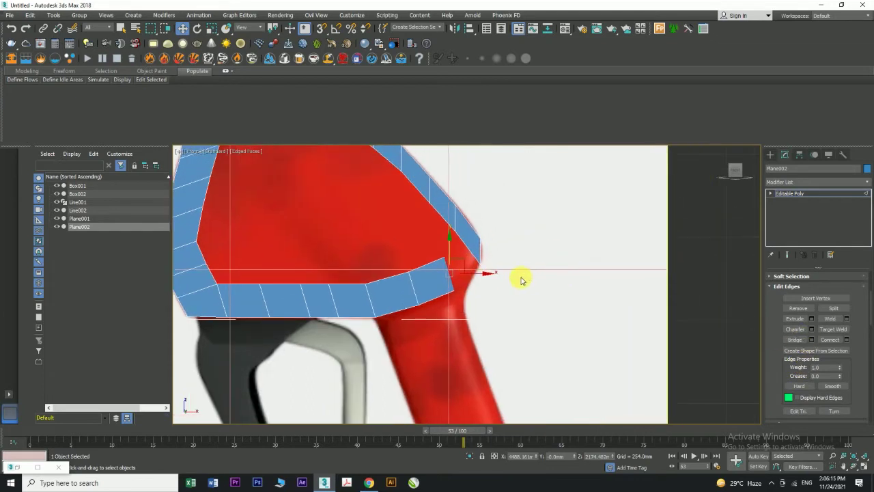
pyautogui.click(464, 242)
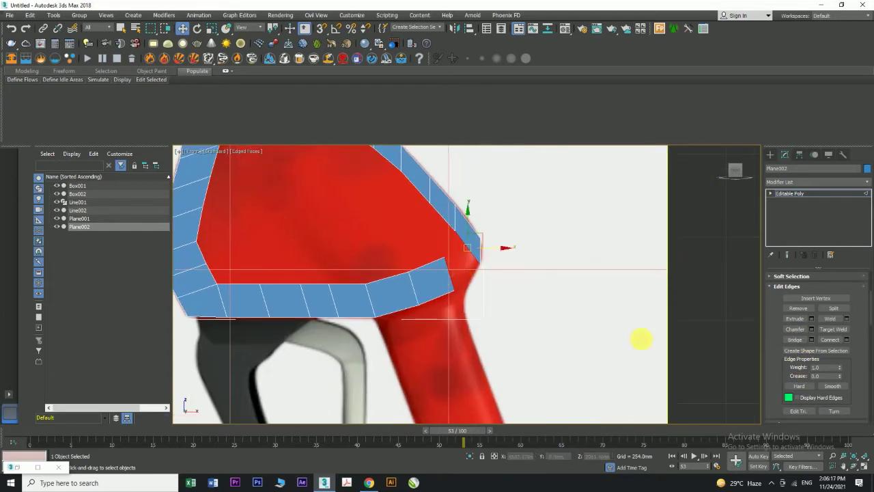
pyautogui.click(812, 341)
pyautogui.click(475, 324)
pyautogui.scroll(-1, 412, 283)
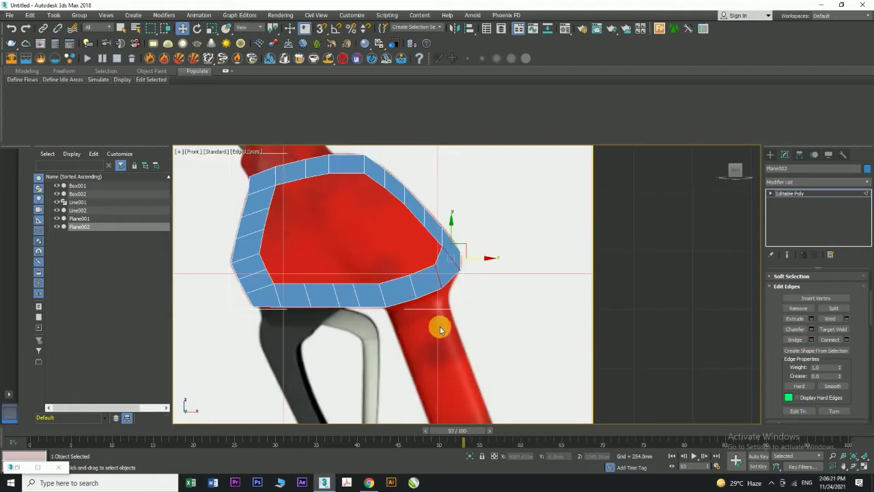
# - Extend the frame's two sloping bottom edges by one segment down along the red tube
pyautogui.moveTo(440, 329); pyautogui.dragTo(422, 294, button='middle')
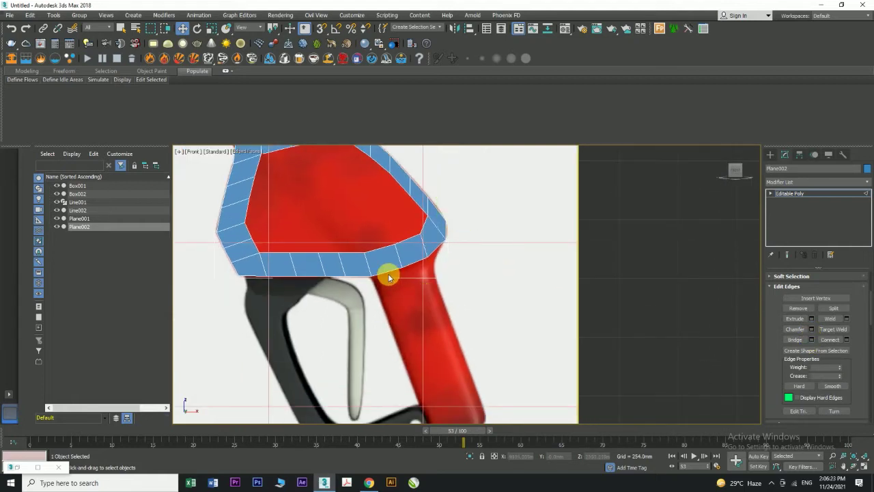
pyautogui.moveTo(388, 277); pyautogui.dragTo(395, 254, button='middle')
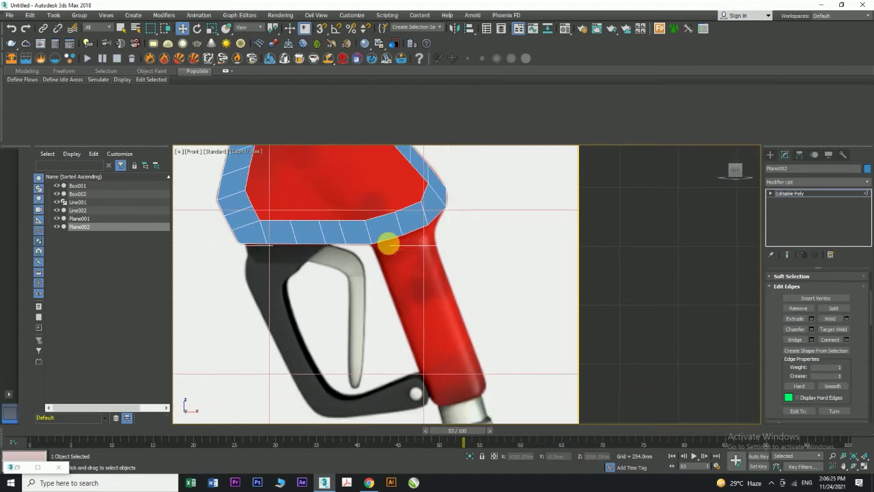
pyautogui.click(772, 194)
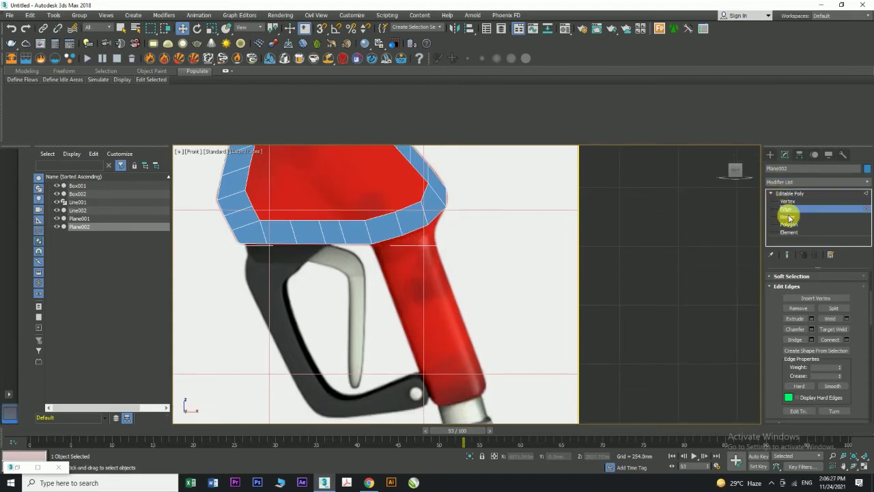
pyautogui.scroll(3, 388, 242)
pyautogui.click(378, 238)
pyautogui.click(437, 217)
pyautogui.keyDown('shift'); pyautogui.moveTo(405, 197); pyautogui.dragTo(459, 286); pyautogui.keyUp('shift')
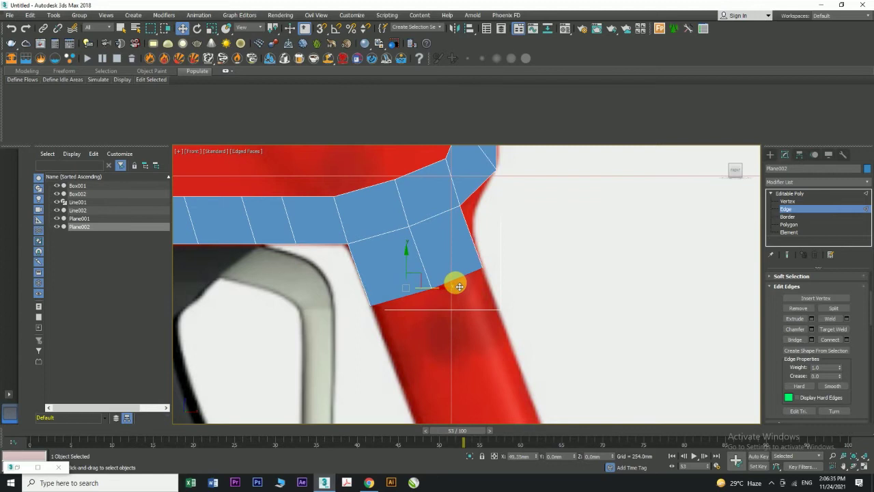
# - Extend the tube's two end edges by two more segments following the red outline
pyautogui.scroll(4, 437, 280)
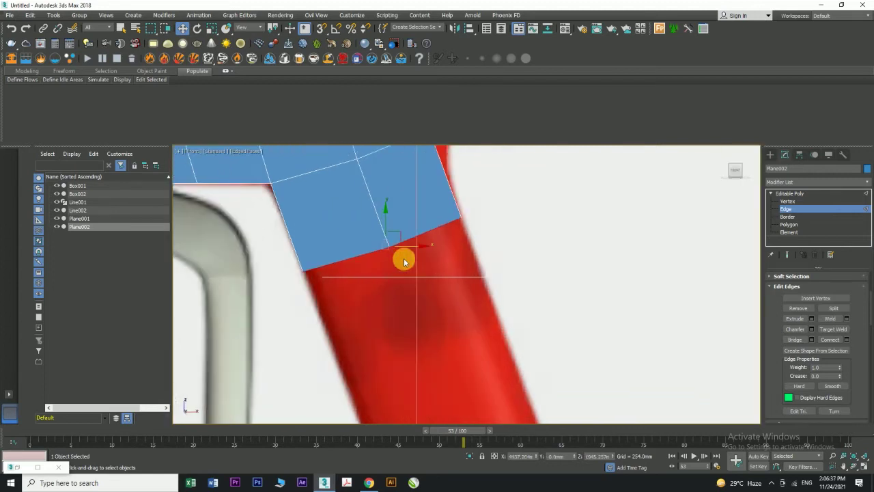
pyautogui.keyDown('shift'); pyautogui.moveTo(367, 259); pyautogui.dragTo(422, 355); pyautogui.keyUp('shift')
pyautogui.moveTo(433, 367); pyautogui.dragTo(384, 287, button='middle')
pyautogui.scroll(-2, 384, 288)
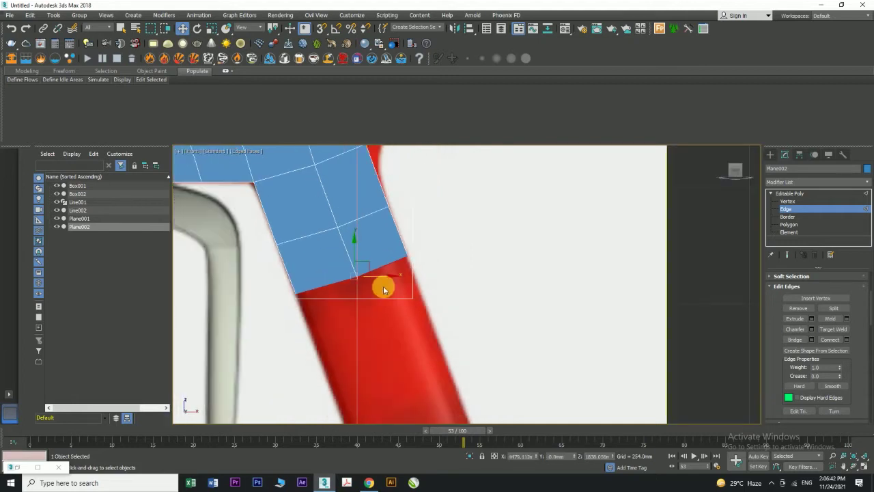
pyautogui.keyDown('shift'); pyautogui.moveTo(353, 249); pyautogui.dragTo(406, 339); pyautogui.keyUp('shift')
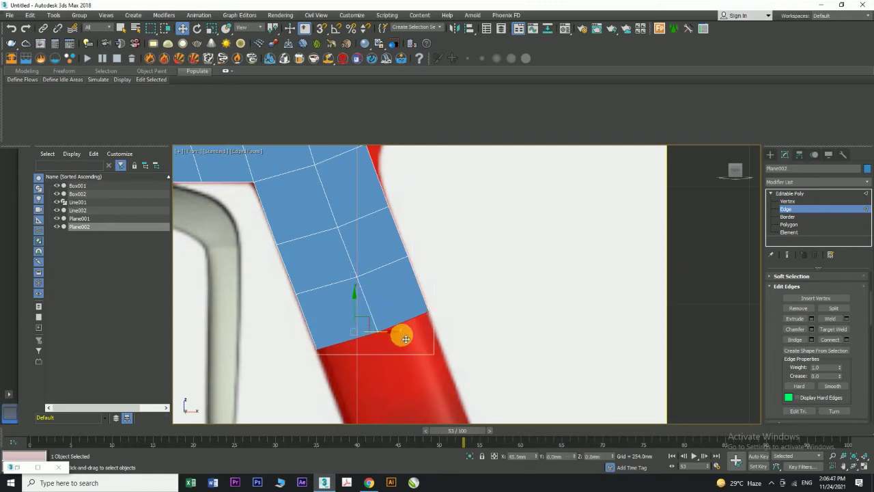
# - Continue extending the tube's end edges in segments down to the metal collar at the end of the red part
pyautogui.moveTo(400, 335); pyautogui.dragTo(332, 179, button='middle')
pyautogui.keyDown('shift'); pyautogui.moveTo(322, 170); pyautogui.dragTo(373, 282); pyautogui.keyUp('shift')
pyautogui.scroll(-2, 347, 231)
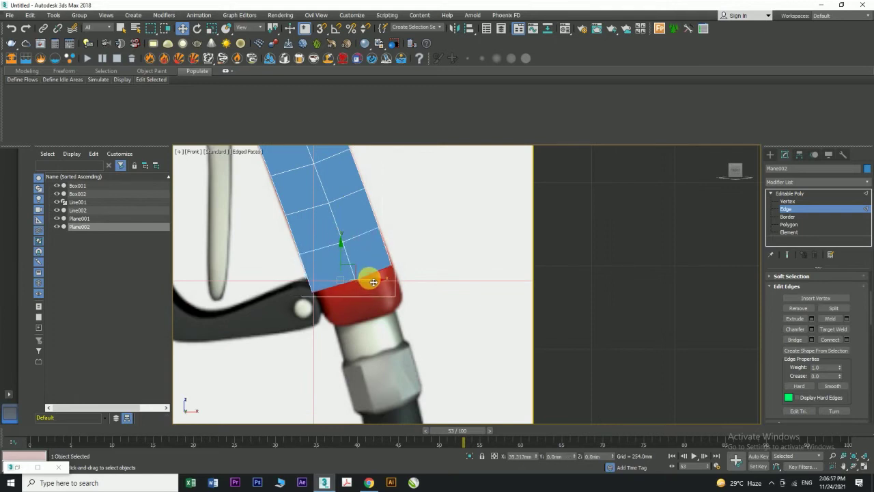
pyautogui.scroll(1, 370, 287)
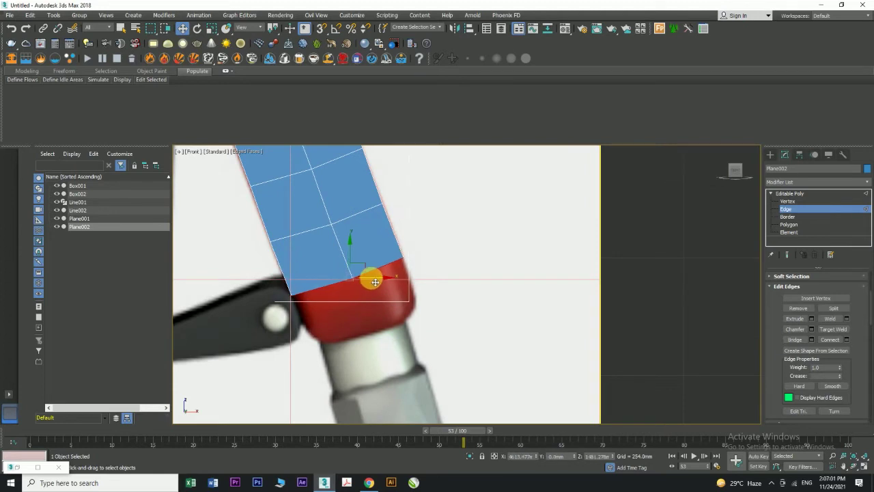
pyautogui.keyDown('shift'); pyautogui.moveTo(349, 244); pyautogui.dragTo(396, 328); pyautogui.keyUp('shift')
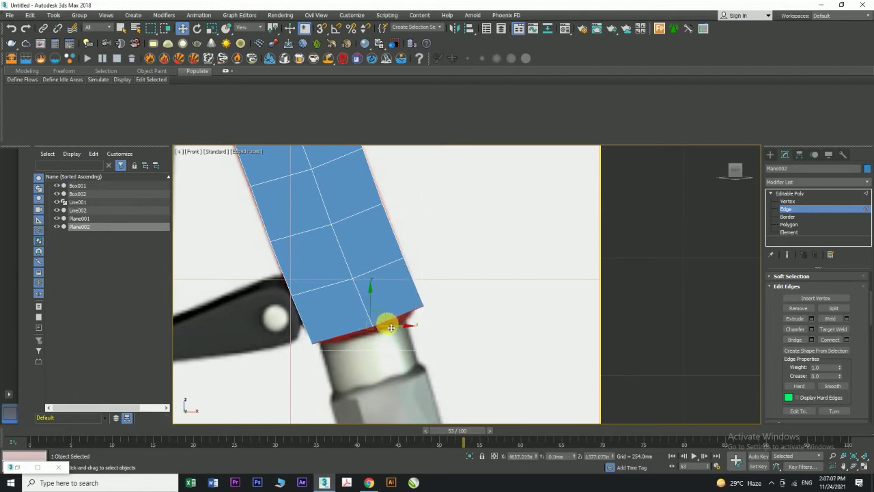
# - Select the inner edges of the frame's bottom strip and extend them upward and slightly left into a new row of faces
pyautogui.scroll(-2, 373, 279)
pyautogui.moveTo(362, 215); pyautogui.dragTo(363, 352, button='middle')
pyautogui.scroll(2, 341, 275)
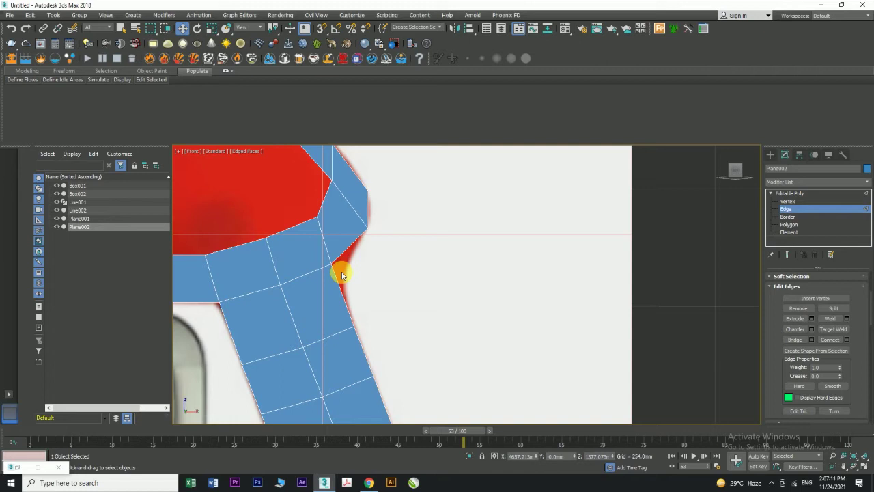
pyautogui.scroll(-3, 342, 275)
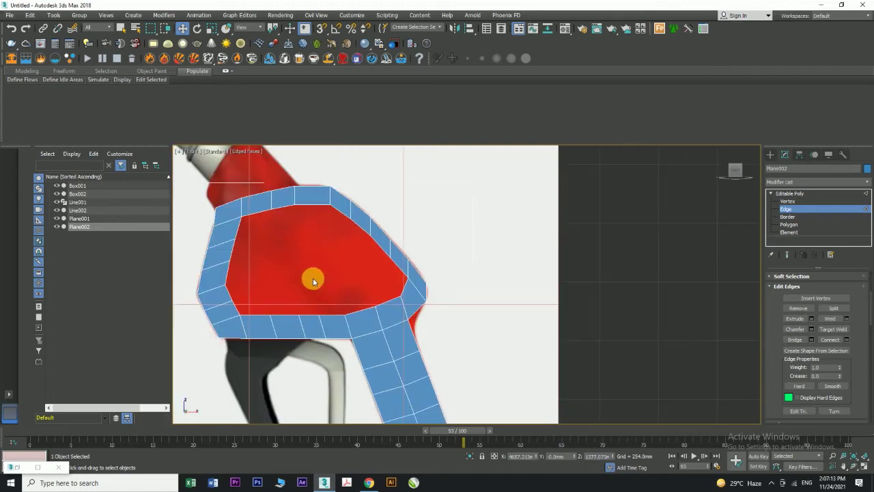
pyautogui.scroll(2, 241, 305)
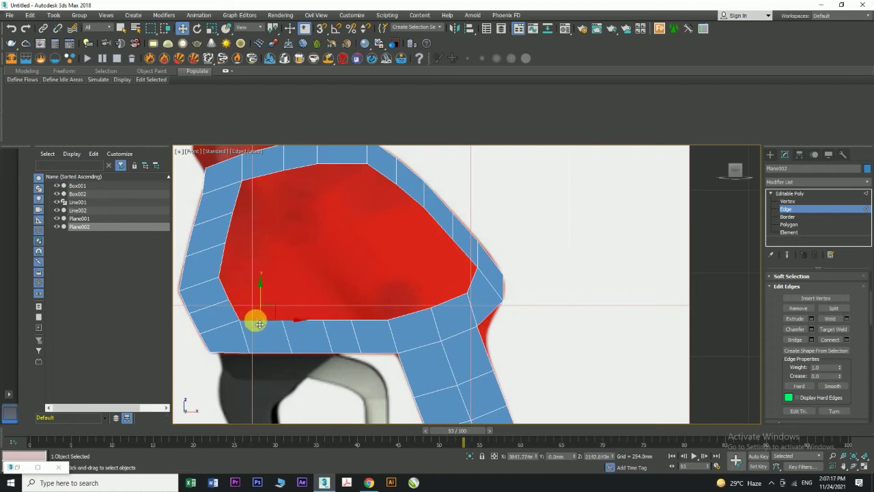
pyautogui.scroll(2, 259, 324)
pyautogui.keyDown('shift'); pyautogui.moveTo(260, 306); pyautogui.dragTo(260, 271); pyautogui.keyUp('shift')
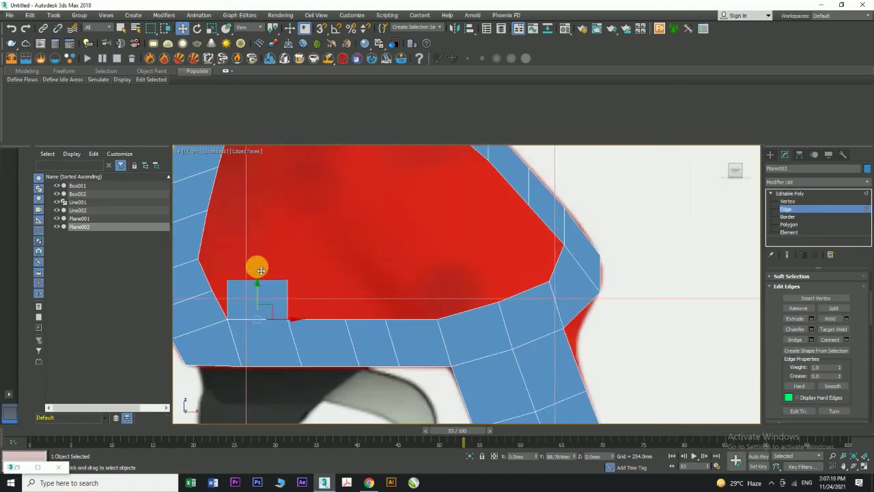
pyautogui.hotkey('ctrl', 'z')
pyautogui.keyDown('ctrl'); pyautogui.click(326, 320); pyautogui.keyUp('ctrl')
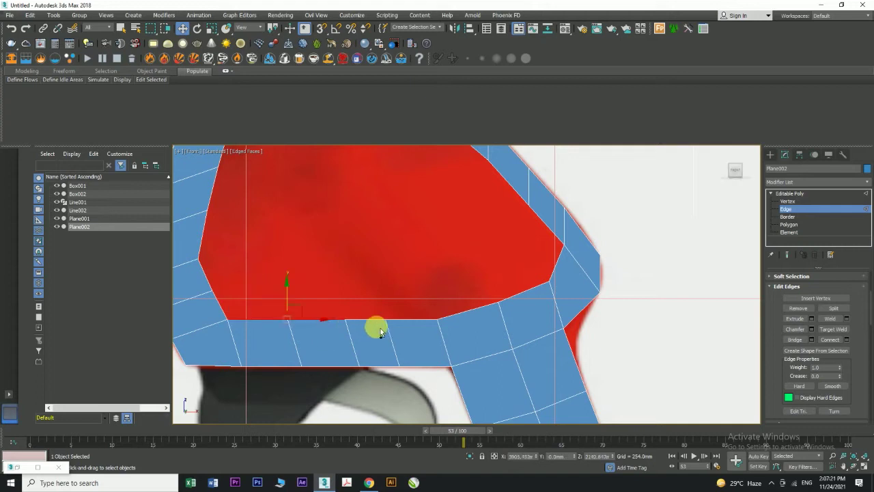
pyautogui.moveTo(378, 321); pyautogui.dragTo(552, 265)
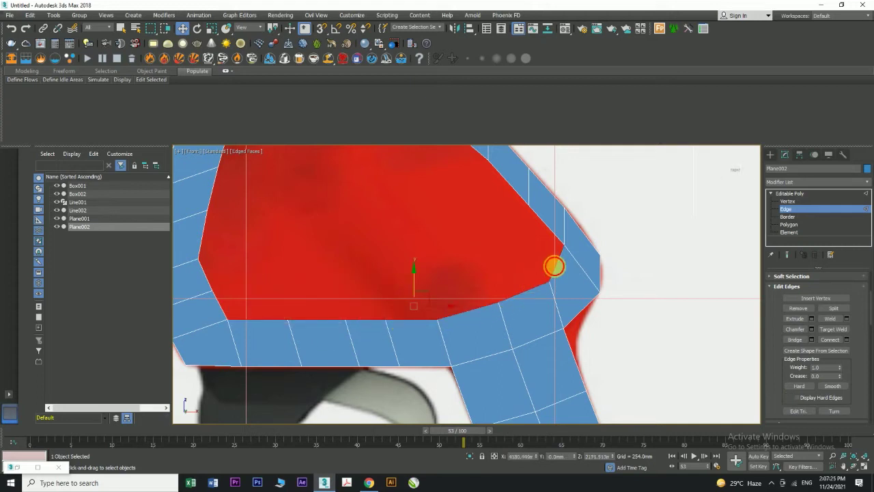
pyautogui.moveTo(552, 265); pyautogui.dragTo(564, 316, button='middle')
pyautogui.moveTo(426, 320); pyautogui.dragTo(398, 255)
pyautogui.moveTo(453, 284); pyautogui.dragTo(433, 310)
# - Target-weld the upper strip's lowest free inner vertex to the new row's right-end vertex and move the welded vertex slightly left
pyautogui.scroll(3, 548, 272)
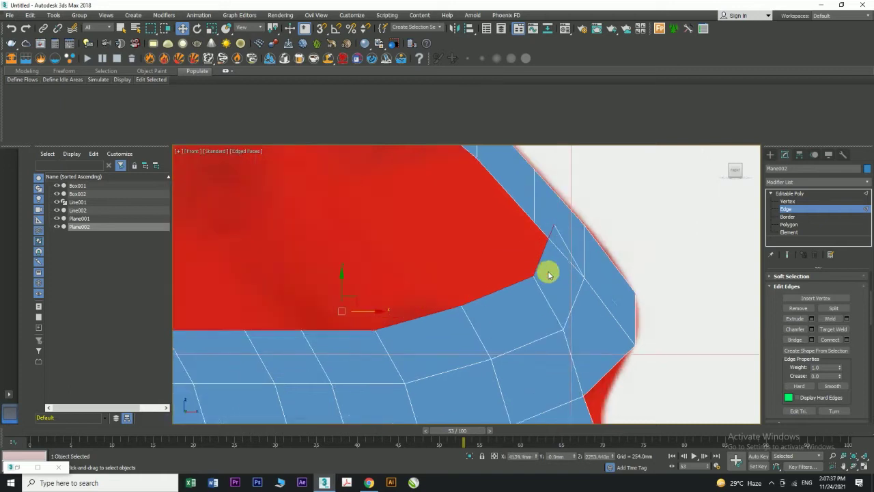
pyautogui.click(786, 201)
pyautogui.rightClick(559, 209)
pyautogui.click(538, 259)
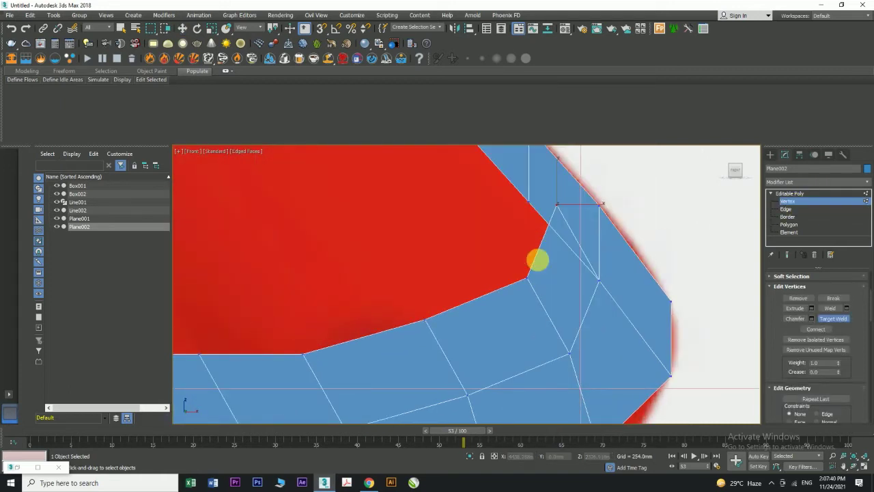
pyautogui.click(528, 206)
pyautogui.click(559, 207)
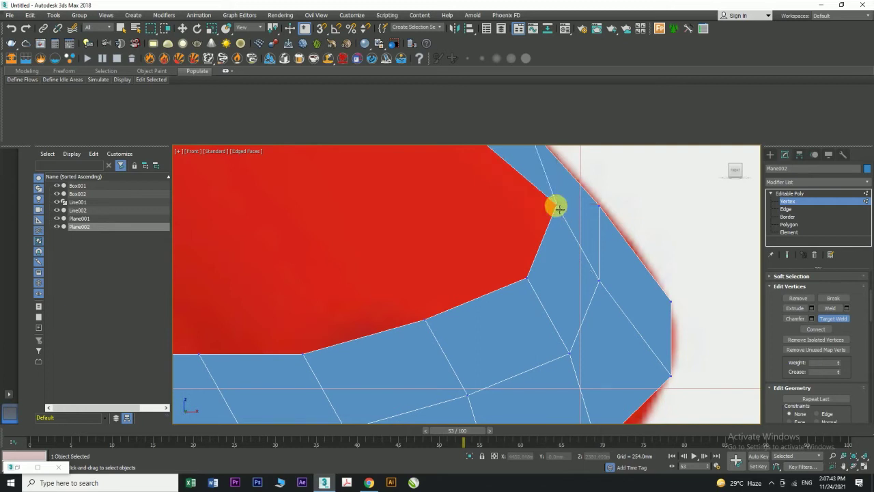
pyautogui.rightClick(552, 225)
pyautogui.click(557, 205)
pyautogui.moveTo(566, 209); pyautogui.dragTo(533, 201)
# - Target-weld the new row's left-end vertex to the neighbouring inner vertex of the frame's left strip
pyautogui.scroll(-2, 513, 239)
pyautogui.moveTo(437, 259); pyautogui.dragTo(629, 248, button='middle')
pyautogui.scroll(3, 409, 314)
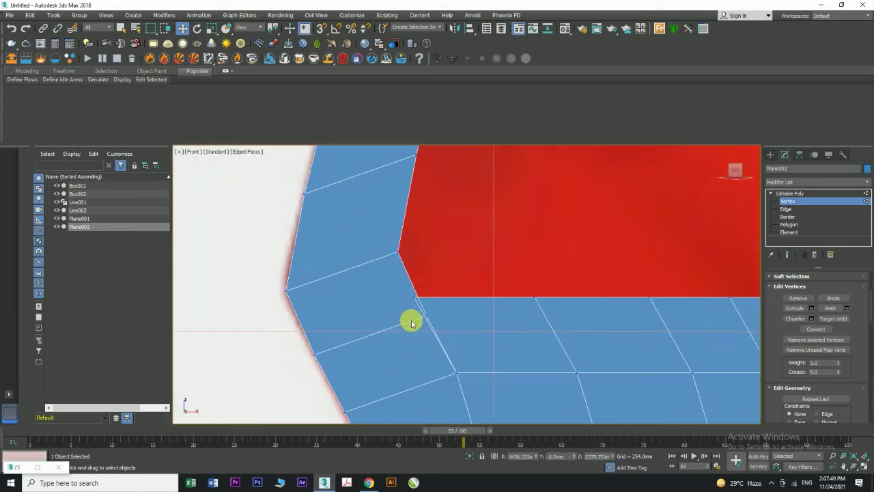
pyautogui.rightClick(418, 293)
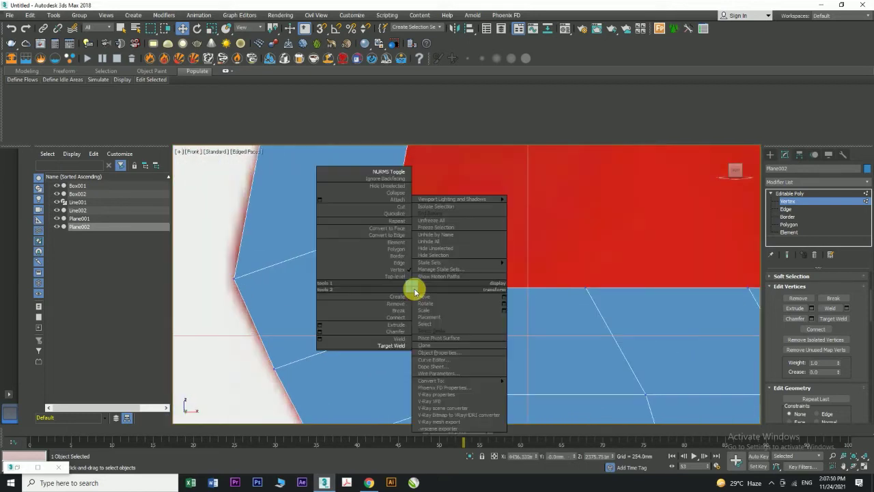
pyautogui.click(390, 345)
pyautogui.click(417, 292)
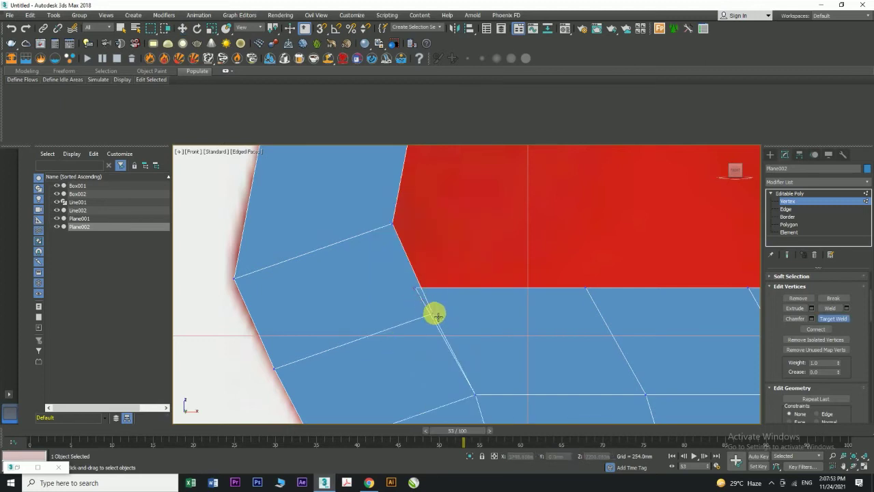
pyautogui.click(434, 316)
pyautogui.scroll(-4, 439, 318)
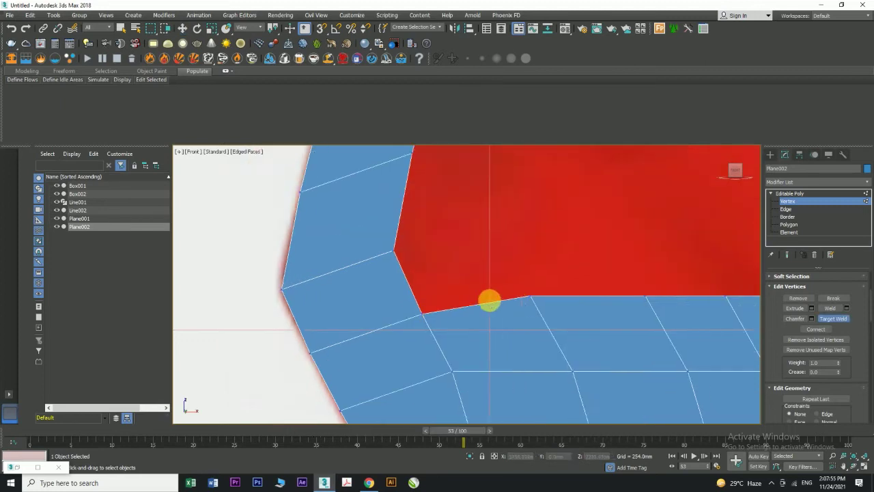
pyautogui.press('w')
pyautogui.moveTo(467, 303); pyautogui.dragTo(443, 302, button='middle')
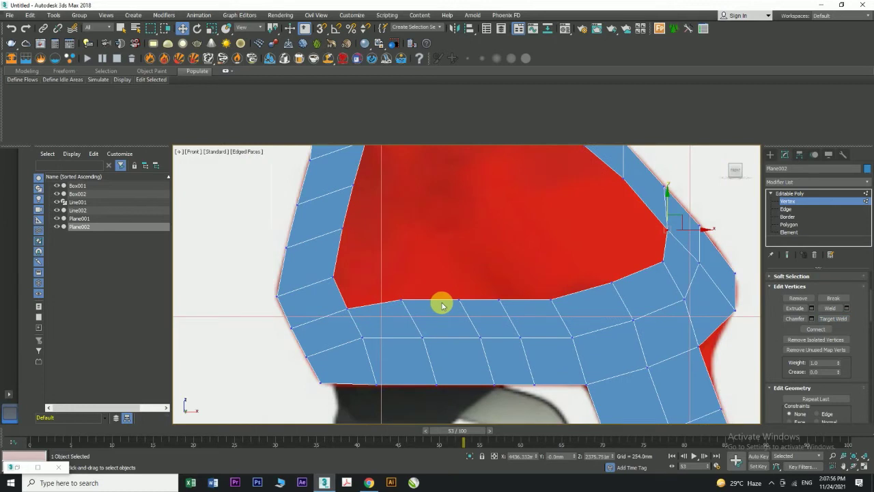
pyautogui.click(793, 194)
pyautogui.scroll(-2, 341, 229)
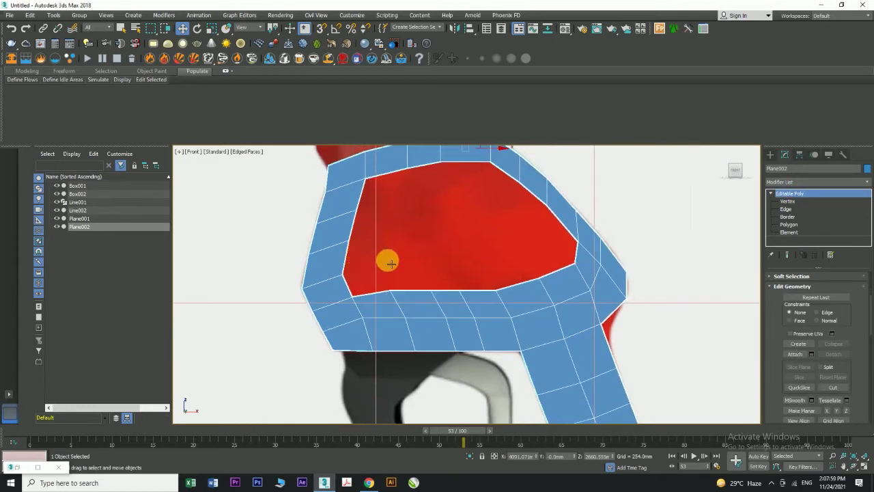
# - Select the new row's upper edges and extend them upward and slightly left into a second row of faces
pyautogui.click(788, 209)
pyautogui.click(366, 294)
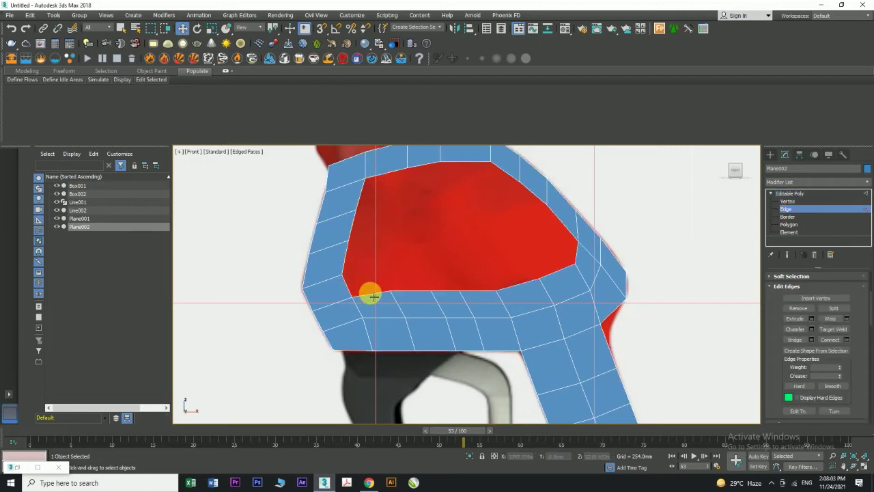
pyautogui.moveTo(374, 297); pyautogui.dragTo(584, 258)
pyautogui.scroll(3, 529, 272)
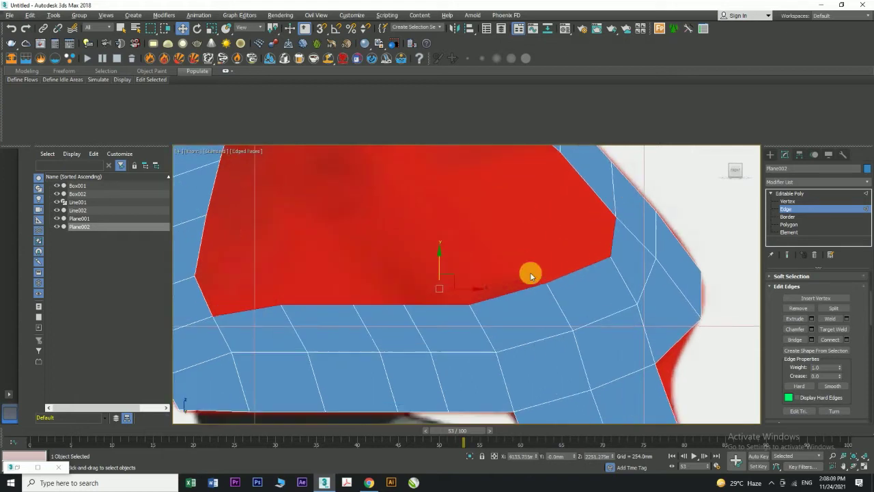
pyautogui.moveTo(442, 272); pyautogui.dragTo(430, 230)
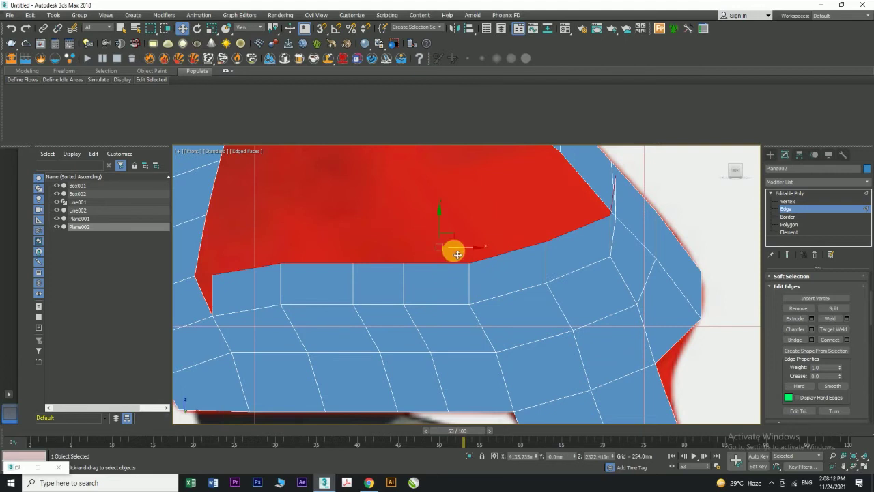
pyautogui.moveTo(462, 248); pyautogui.dragTo(437, 258)
# - Extend the second row's upper edges upward and left into a third row of faces
pyautogui.scroll(-3, 434, 255)
pyautogui.scroll(3, 443, 256)
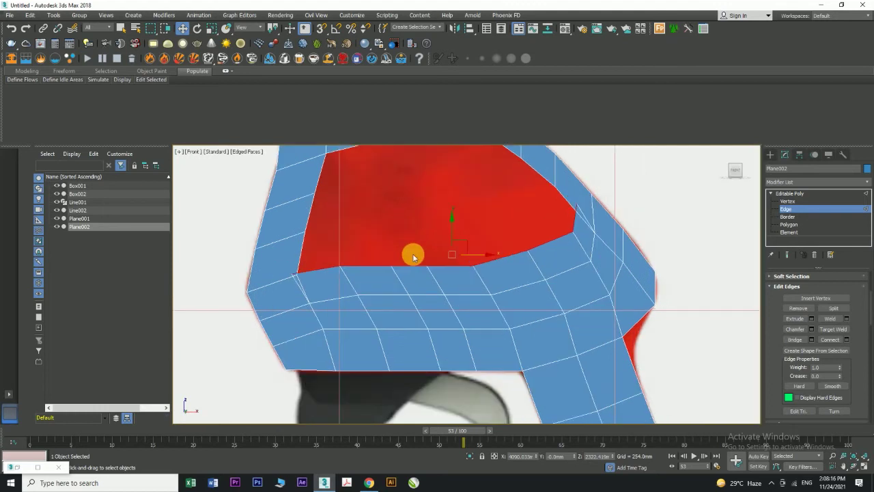
pyautogui.scroll(2, 581, 220)
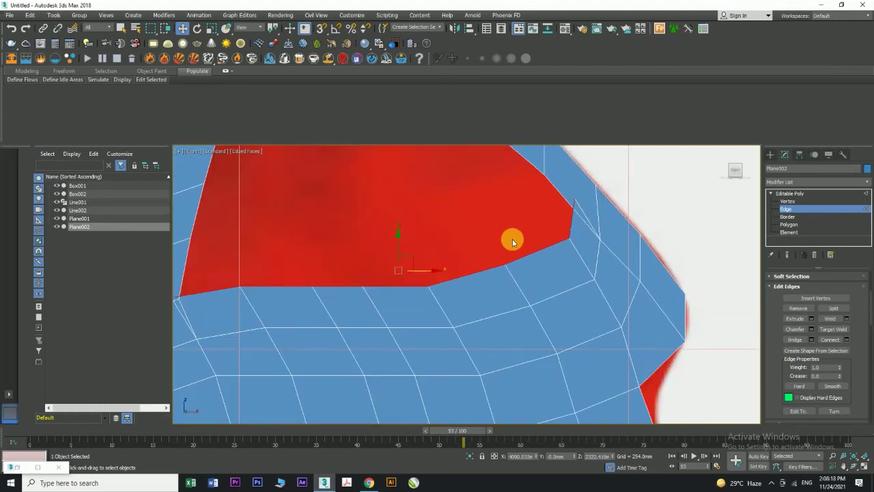
pyautogui.scroll(-2, 512, 238)
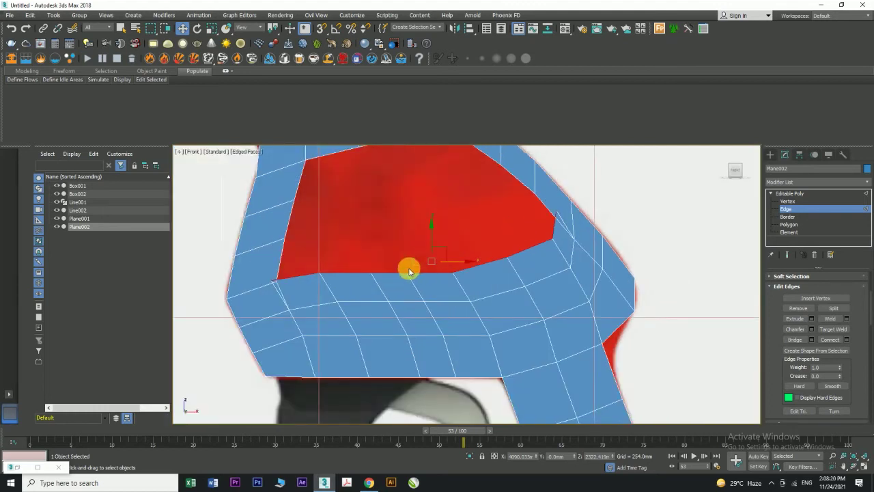
pyautogui.moveTo(410, 222); pyautogui.dragTo(446, 242)
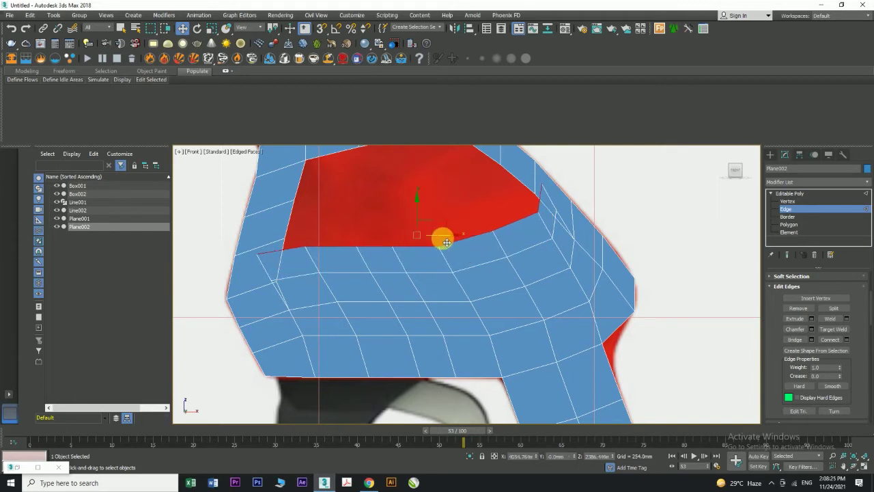
pyautogui.click(453, 219)
# - Adjust the right-end vertices of the second and third rows where they overlap the frame's upper strip
pyautogui.scroll(2, 579, 222)
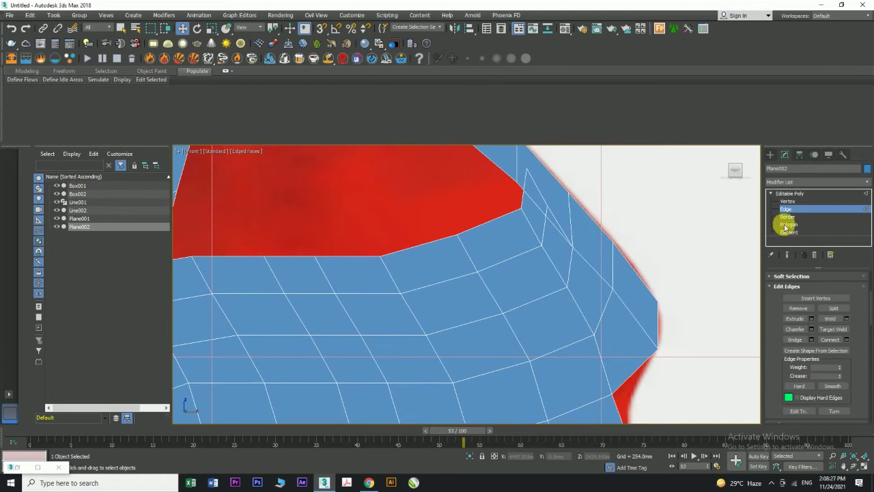
pyautogui.click(788, 201)
pyautogui.scroll(1, 566, 226)
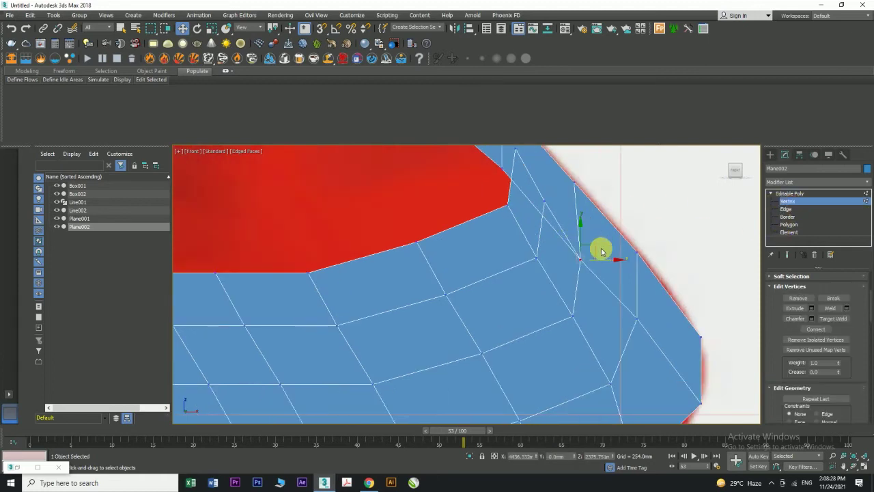
pyautogui.moveTo(510, 151); pyautogui.dragTo(523, 165)
pyautogui.click(526, 151)
pyautogui.moveTo(526, 150); pyautogui.dragTo(494, 201, button='middle')
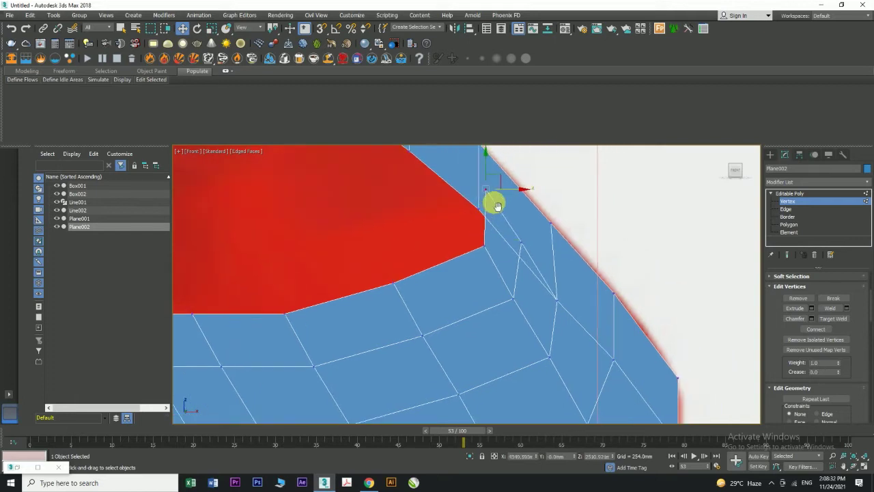
pyautogui.click(521, 241)
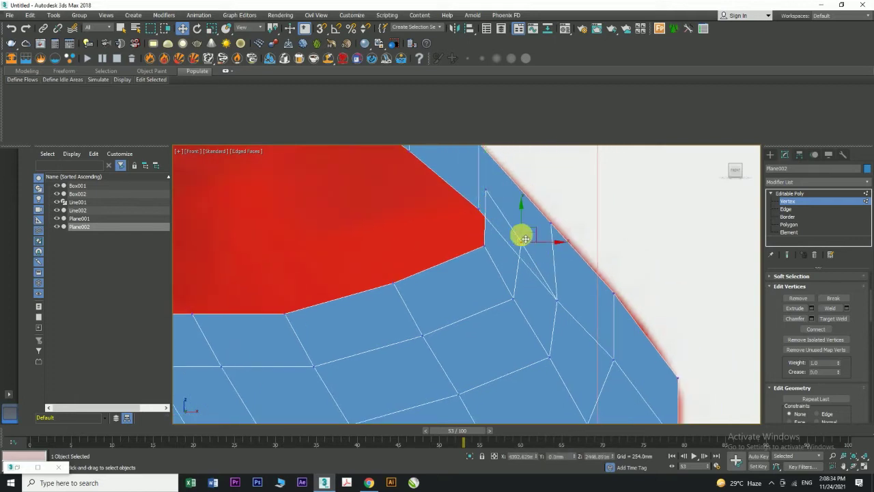
pyautogui.moveTo(503, 223); pyautogui.dragTo(514, 243)
# - Target-weld the second row's right-end vertex to the adjacent inner vertex of the upper strip
pyautogui.moveTo(480, 242); pyautogui.dragTo(498, 271, button='middle')
pyautogui.click(504, 275)
pyautogui.moveTo(522, 279); pyautogui.dragTo(495, 235)
pyautogui.rightClick(546, 298)
pyautogui.click(514, 350)
pyautogui.moveTo(491, 267); pyautogui.dragTo(507, 285, button='middle')
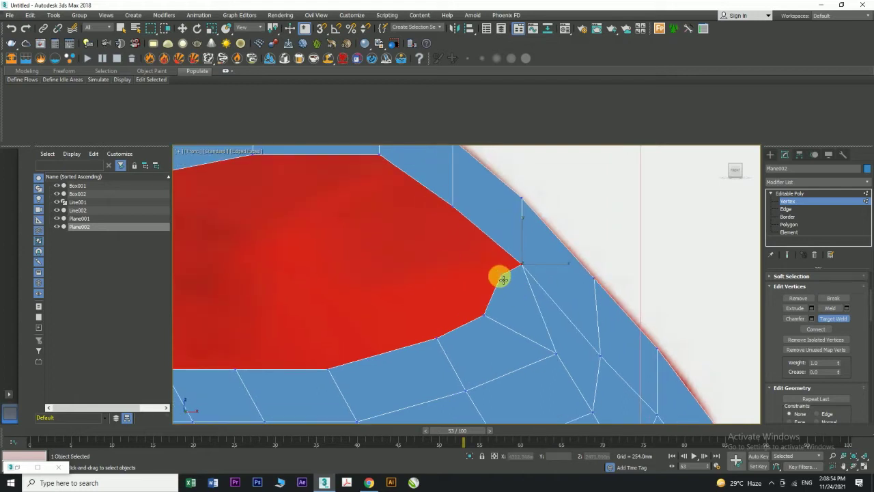
# - Try to target-weld the third row's right-end vertex to the next inner vertex of the upper strip
pyautogui.click(501, 276)
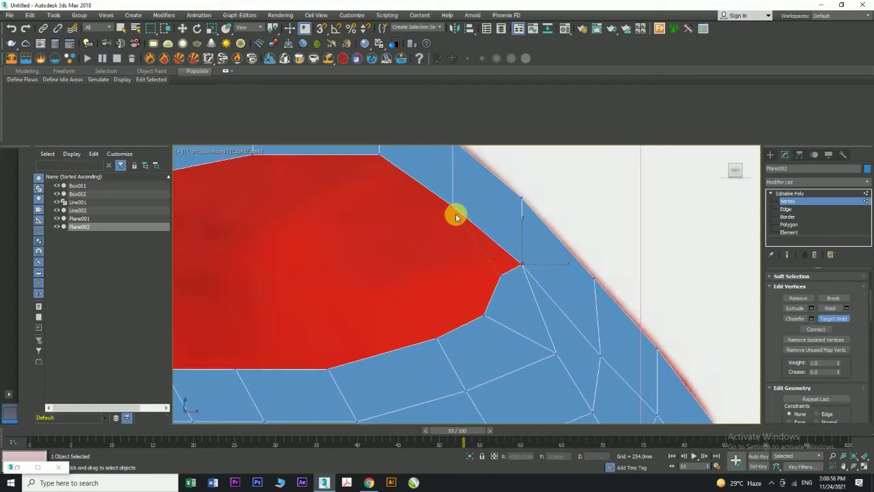
pyautogui.click(453, 206)
pyautogui.moveTo(429, 275); pyautogui.dragTo(517, 271, button='middle')
pyautogui.scroll(-2, 517, 271)
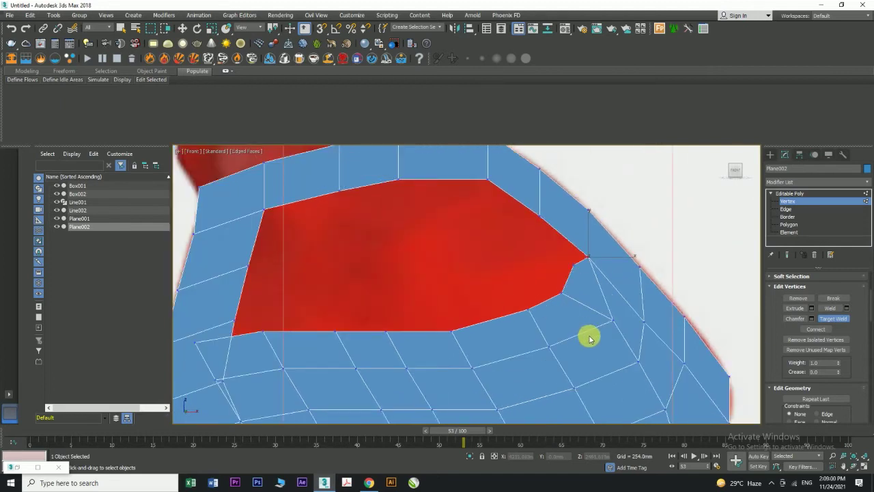
pyautogui.rightClick(577, 269)
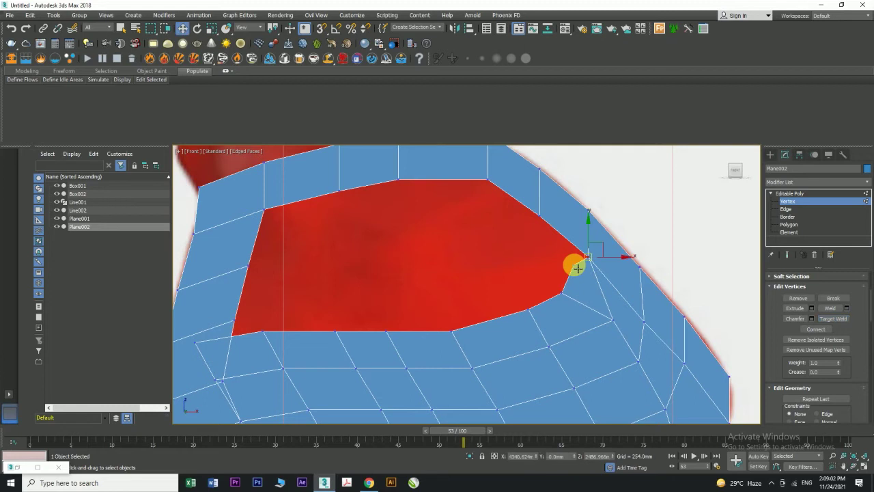
pyautogui.rightClick(576, 264)
pyautogui.click(585, 267)
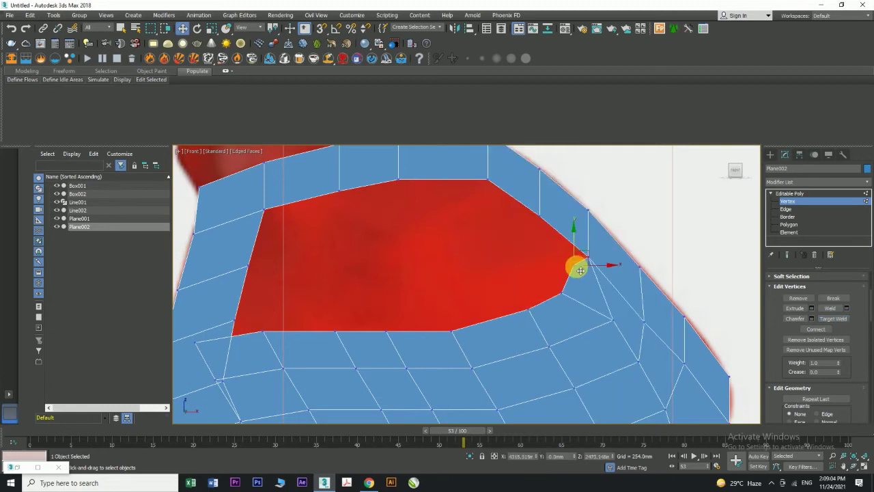
# - Try to target-weld the upper strip's inner vertex and the third row's right-end vertex together
pyautogui.rightClick(578, 269)
pyautogui.click(564, 326)
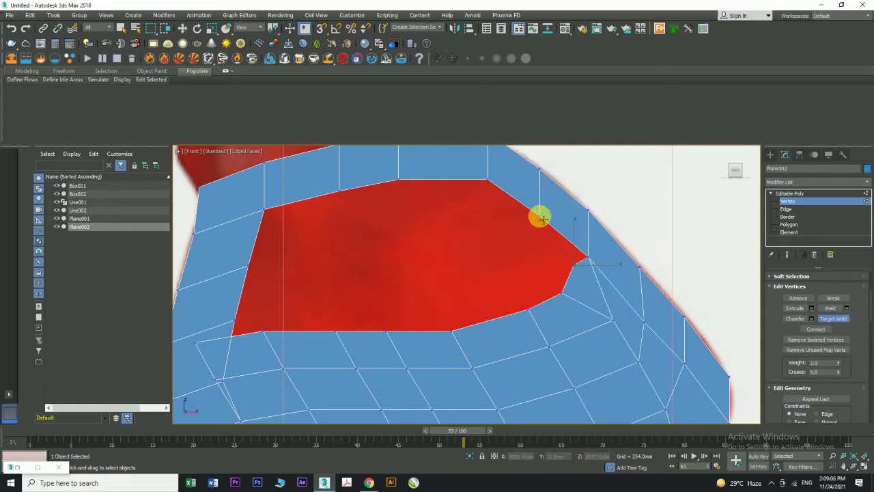
pyautogui.click(577, 268)
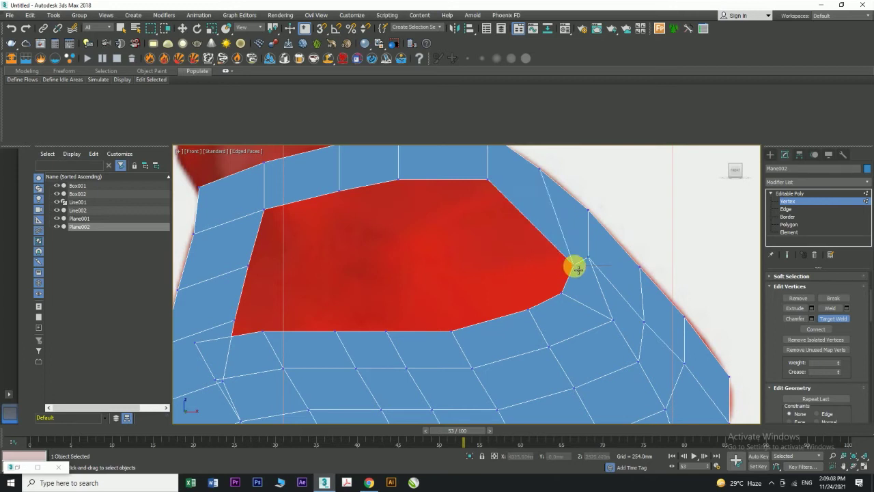
pyautogui.click(580, 268)
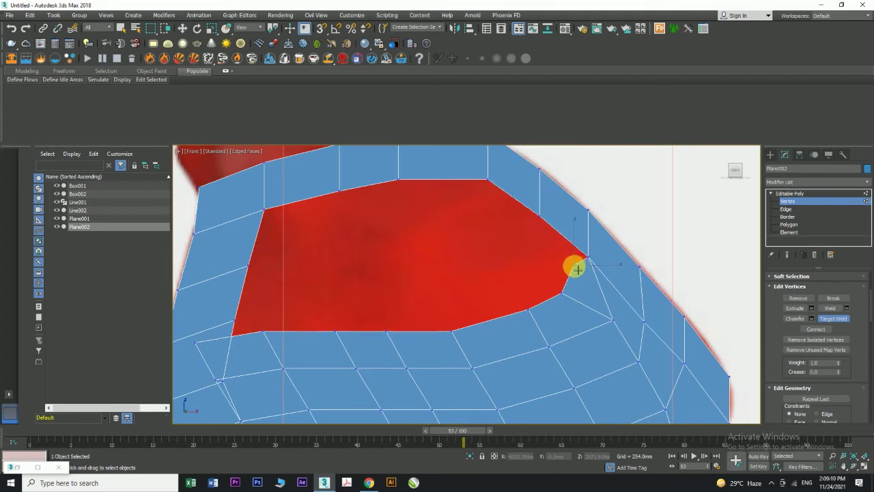
# - Target-weld the third row's right-end vertex to the next inner vertex of the upper strip
pyautogui.rightClick(574, 265)
pyautogui.click(554, 314)
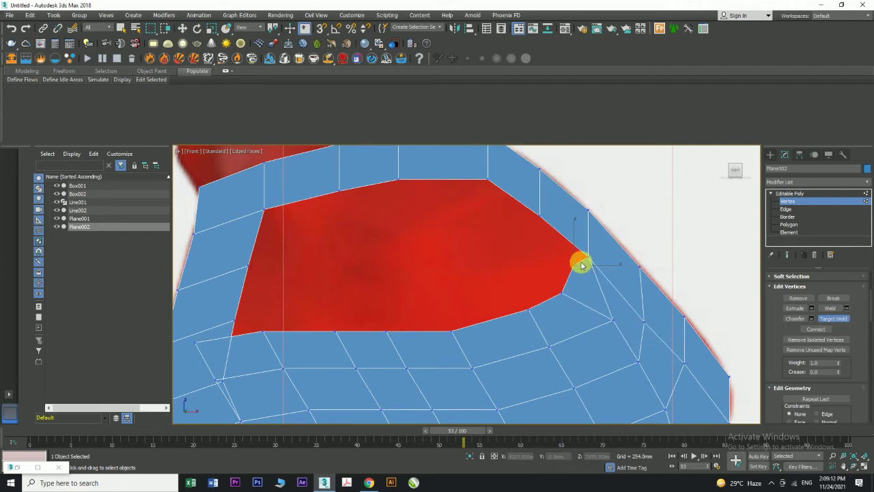
pyautogui.click(569, 254)
pyautogui.click(539, 216)
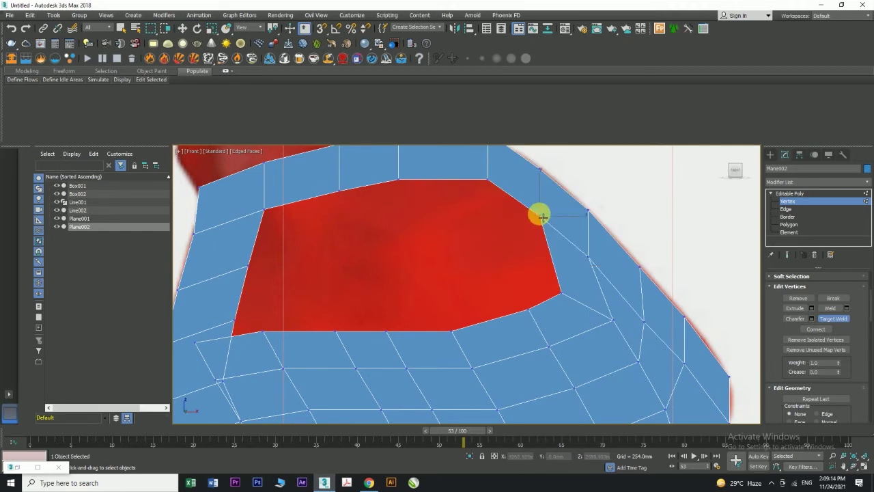
# - Target-weld the left-end vertices of the second and third rows to the adjacent inner vertices of the frame's left strip
pyautogui.scroll(-3, 564, 330)
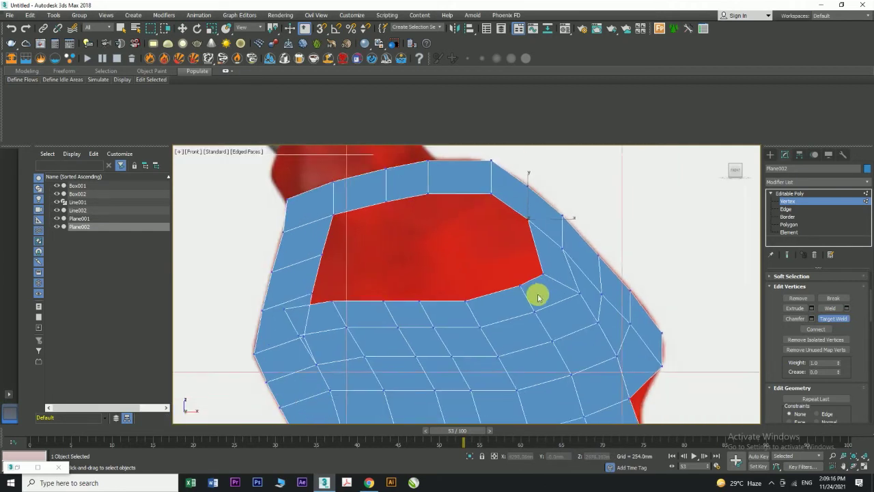
pyautogui.scroll(3, 306, 336)
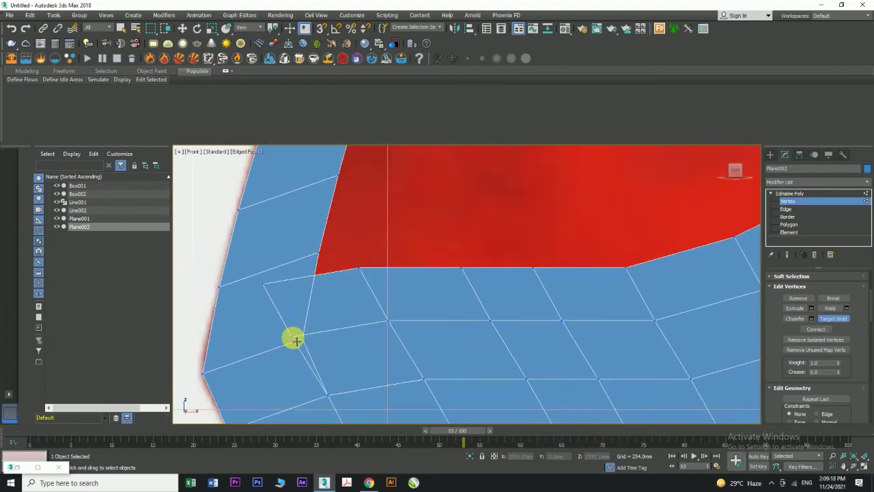
pyautogui.press('w')
pyautogui.rightClick(293, 340)
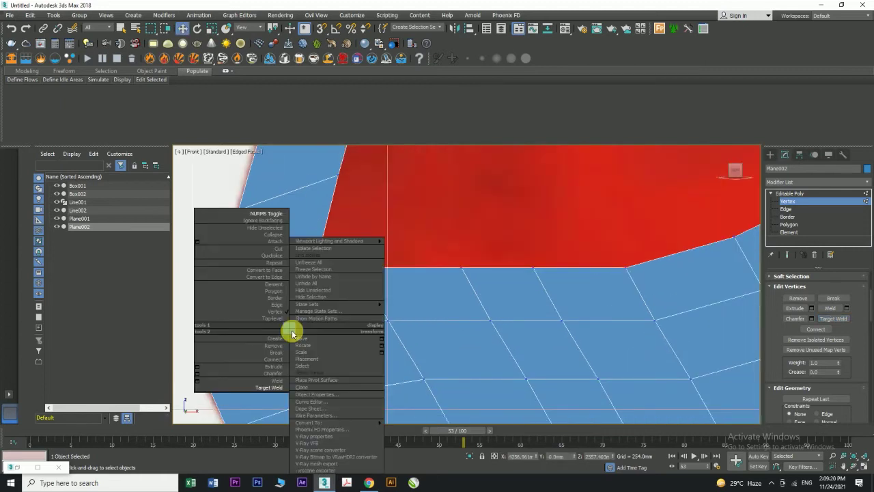
pyautogui.click(279, 381)
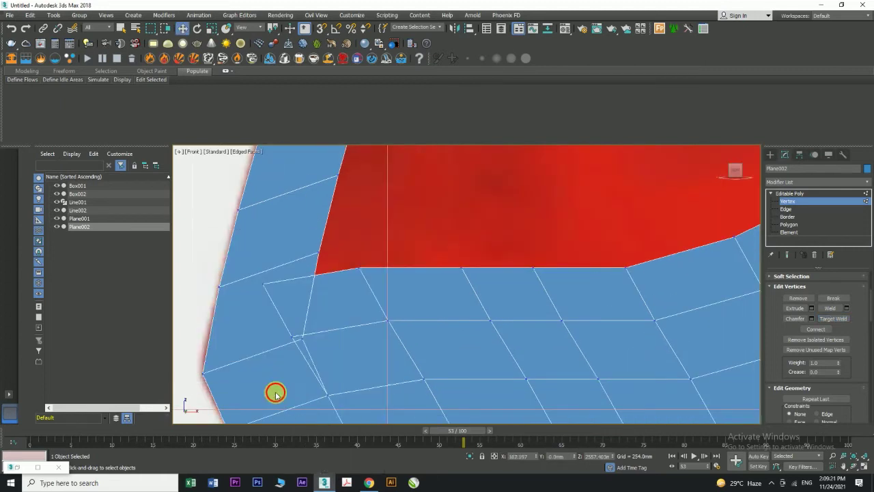
pyautogui.click(304, 339)
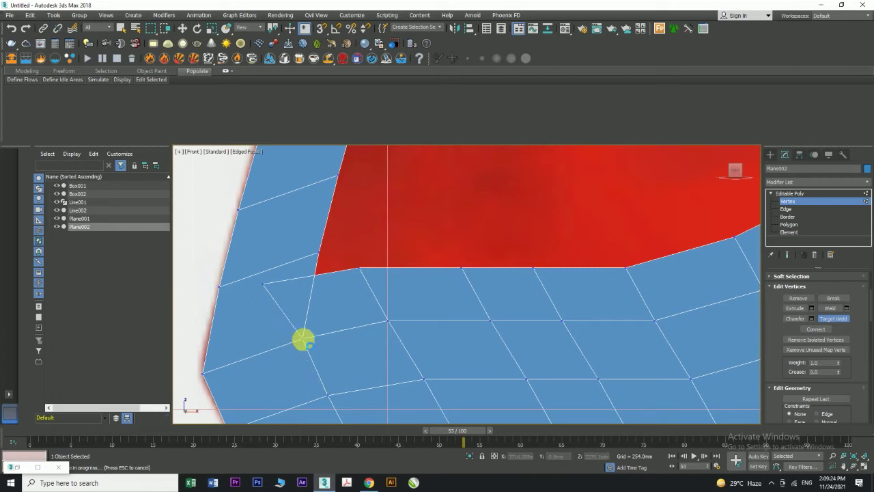
pyautogui.click(266, 287)
pyautogui.click(317, 256)
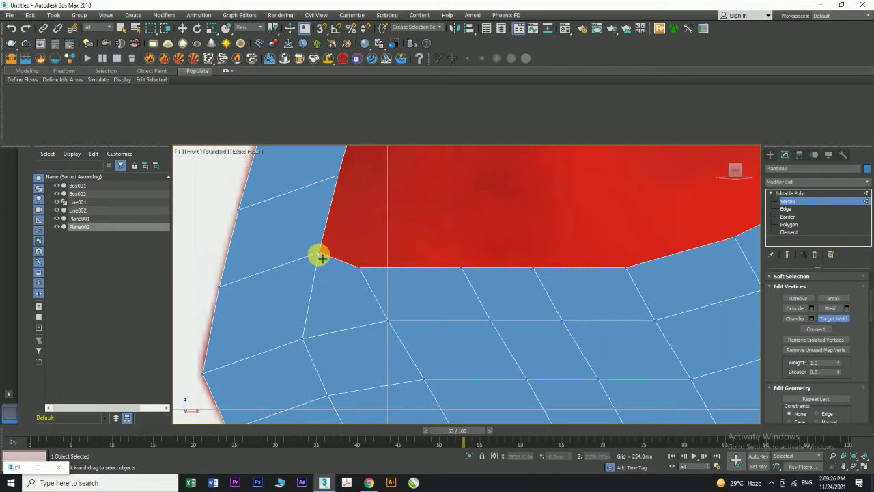
# - Raise the vertices near the right end of the third row's upper edge to smooth its curve into the frame
pyautogui.scroll(-5, 348, 271)
pyautogui.scroll(2, 486, 258)
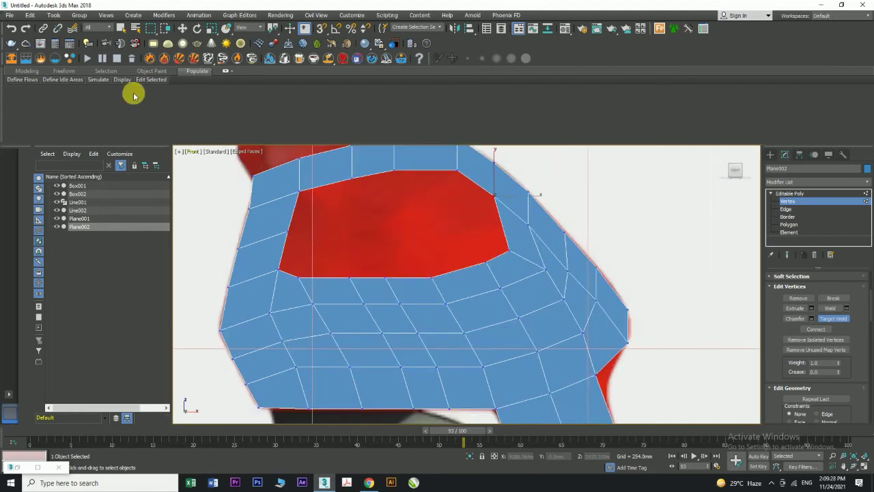
pyautogui.scroll(2, 289, 277)
pyautogui.click(282, 273)
pyautogui.moveTo(290, 265); pyautogui.dragTo(292, 240)
pyautogui.moveTo(505, 286); pyautogui.dragTo(398, 225)
pyautogui.moveTo(537, 223); pyautogui.dragTo(539, 203)
pyautogui.moveTo(538, 203); pyautogui.dragTo(507, 285, button='middle')
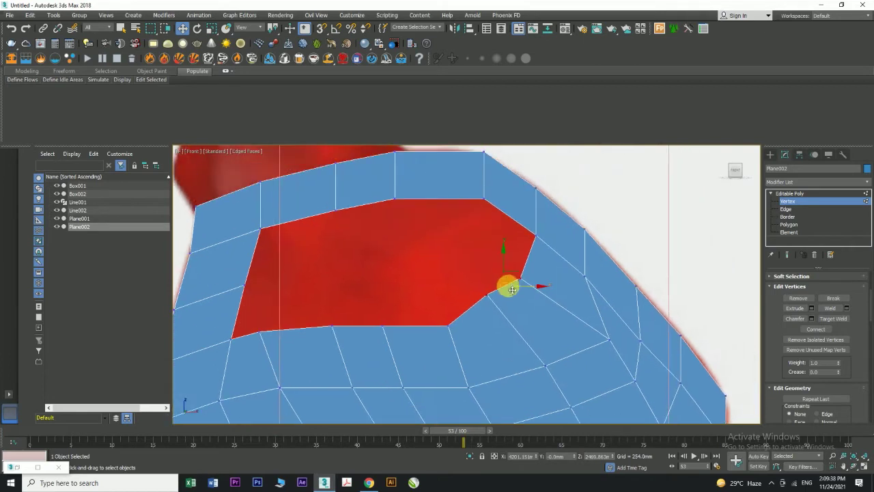
pyautogui.moveTo(512, 273); pyautogui.dragTo(506, 284)
# - Shift the third row's left-side vertices rightward and even out the vertex spacing toward the right end of its upper edge
pyautogui.scroll(2, 504, 285)
pyautogui.moveTo(436, 300); pyautogui.dragTo(615, 273, button='middle')
pyautogui.click(350, 318)
pyautogui.moveTo(383, 327); pyautogui.dragTo(417, 327)
pyautogui.click(386, 401)
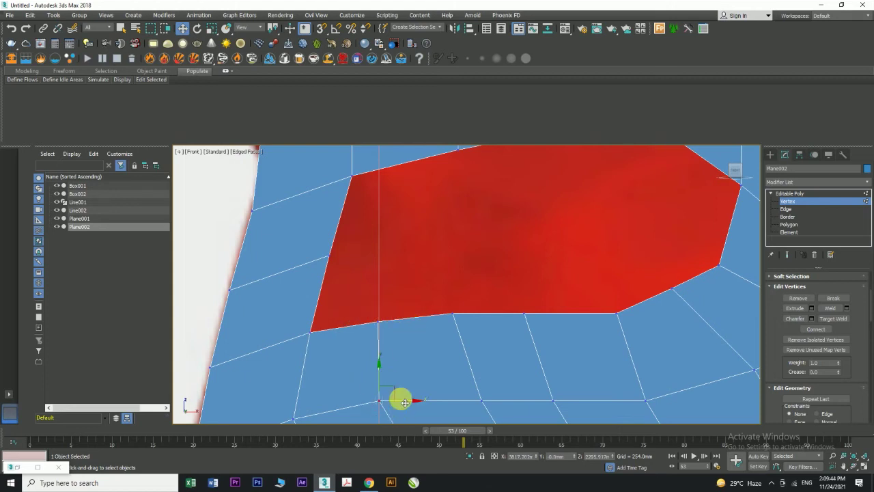
pyautogui.moveTo(566, 379); pyautogui.dragTo(370, 377, button='middle')
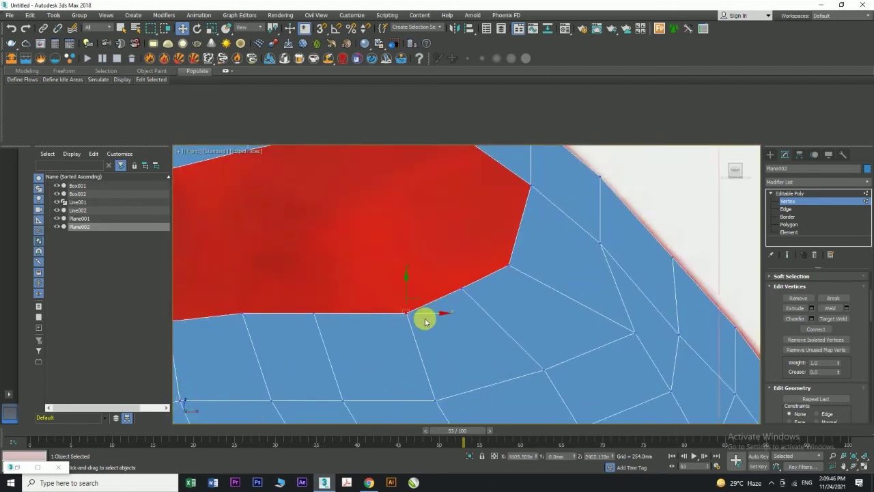
pyautogui.click(520, 268)
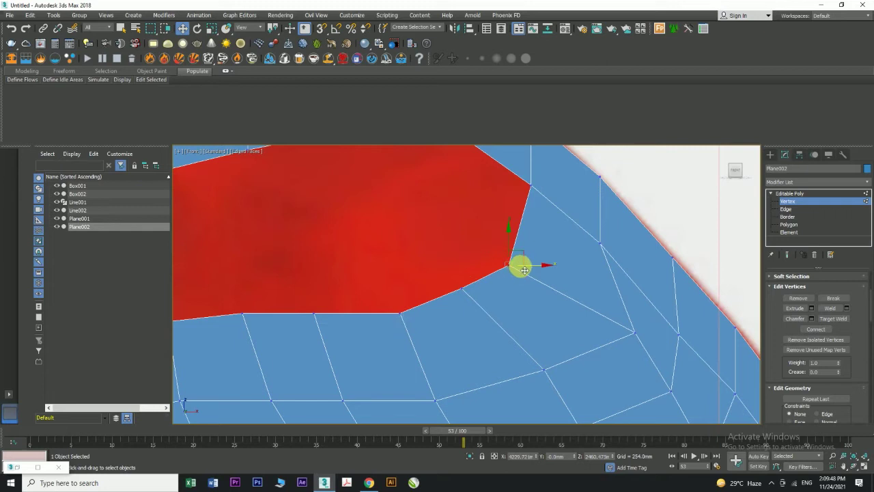
pyautogui.moveTo(524, 256); pyautogui.dragTo(546, 276, button='middle')
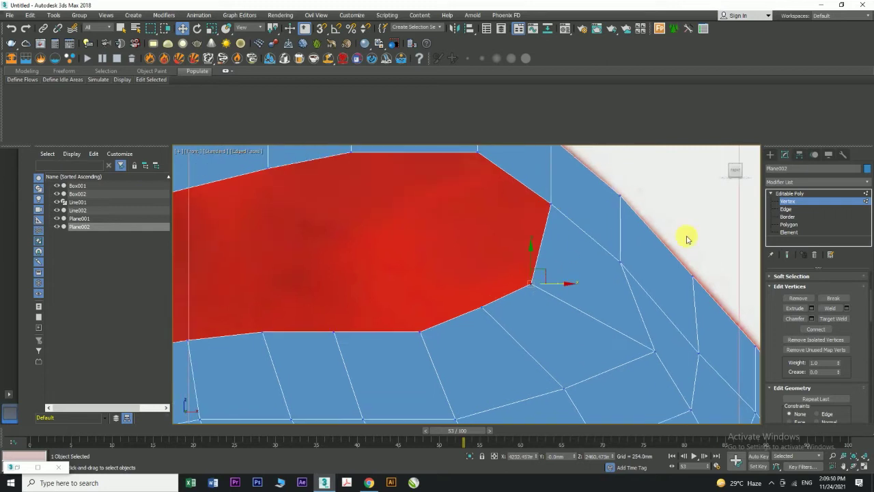
# - Extend the third row's upper edges upward and left into a fourth row of faces
pyautogui.click(788, 210)
pyautogui.scroll(2, 585, 267)
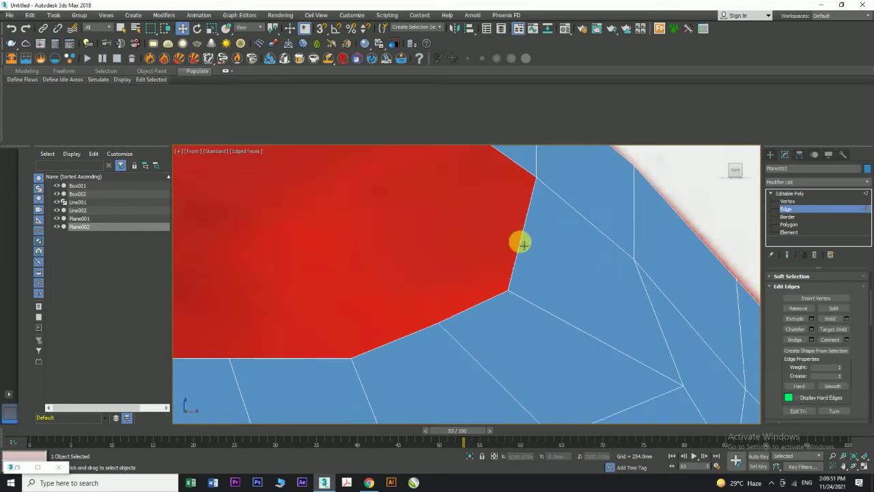
pyautogui.keyDown('ctrl'); pyautogui.click(476, 307); pyautogui.keyUp('ctrl')
pyautogui.keyDown('ctrl'); pyautogui.click(412, 333); pyautogui.keyUp('ctrl')
pyautogui.moveTo(366, 365); pyautogui.dragTo(816, 313, button='middle')
pyautogui.moveTo(661, 319); pyautogui.dragTo(562, 298, button='middle')
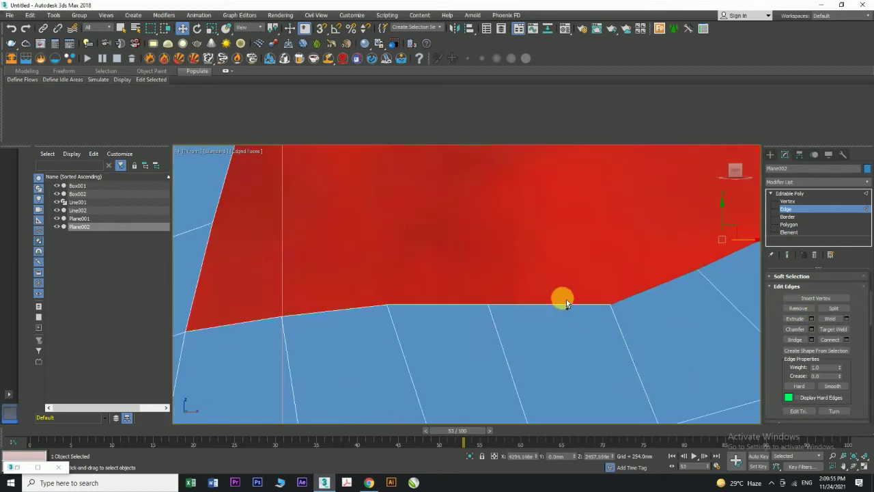
pyautogui.keyDown('ctrl'); pyautogui.click(430, 307); pyautogui.keyUp('ctrl')
pyautogui.keyDown('ctrl'); pyautogui.click(334, 313); pyautogui.keyUp('ctrl')
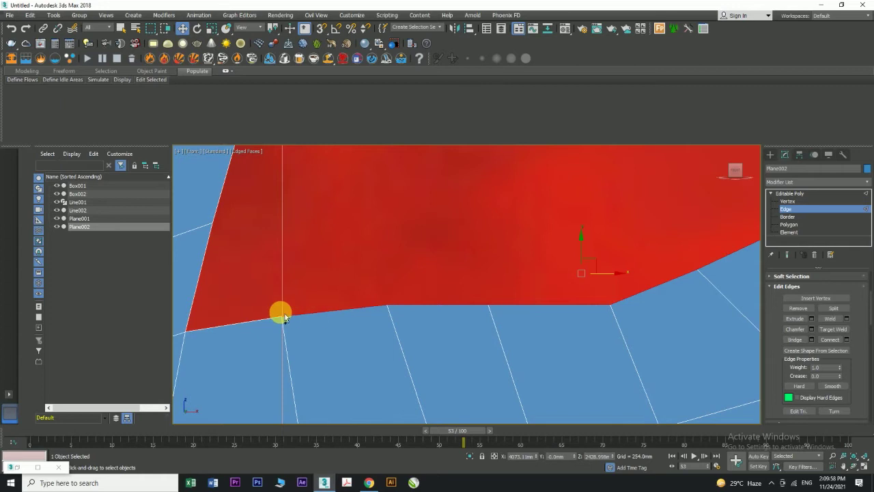
pyautogui.keyDown('ctrl'); pyautogui.click(268, 321); pyautogui.keyUp('ctrl')
pyautogui.scroll(-2, 269, 319)
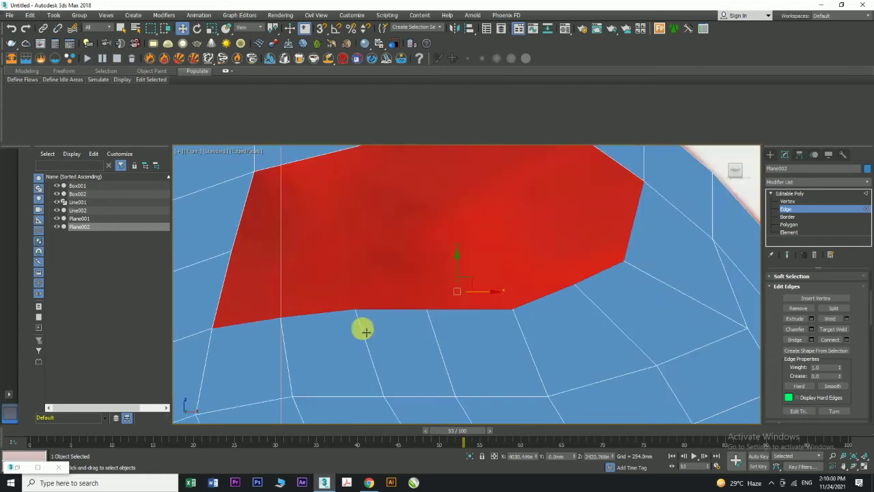
pyautogui.keyDown('shift'); pyautogui.moveTo(460, 279); pyautogui.dragTo(455, 224); pyautogui.keyUp('shift')
pyautogui.moveTo(454, 225); pyautogui.dragTo(486, 336, button='middle')
pyautogui.scroll(-3, 485, 336)
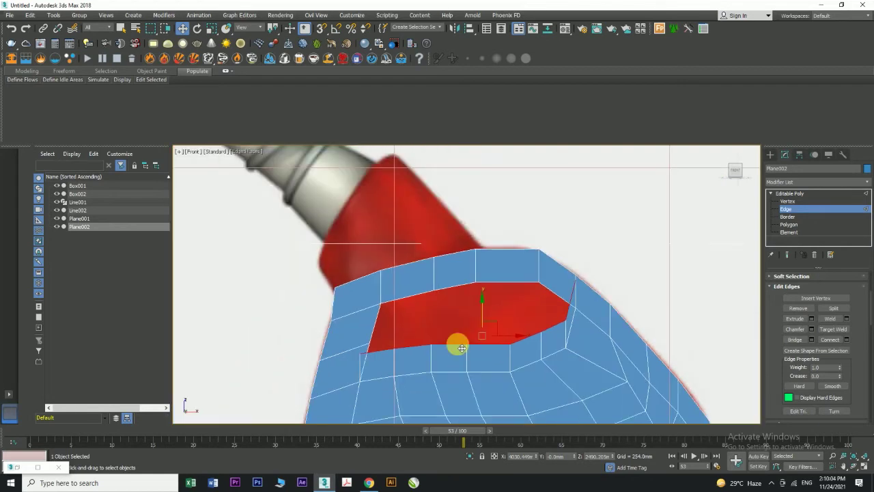
pyautogui.scroll(2, 457, 346)
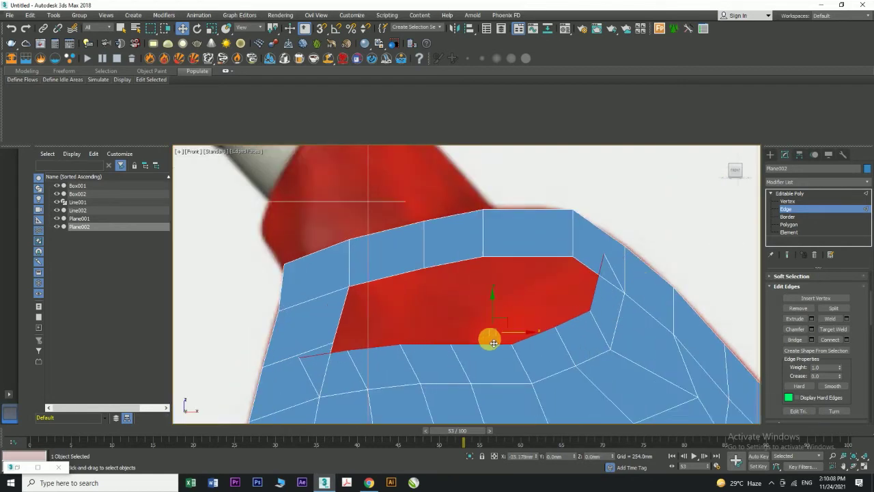
# - Target-weld the fourth row's right-end and left-end vertices to the nearest inner vertices of the surrounding frame
pyautogui.rightClick(534, 286)
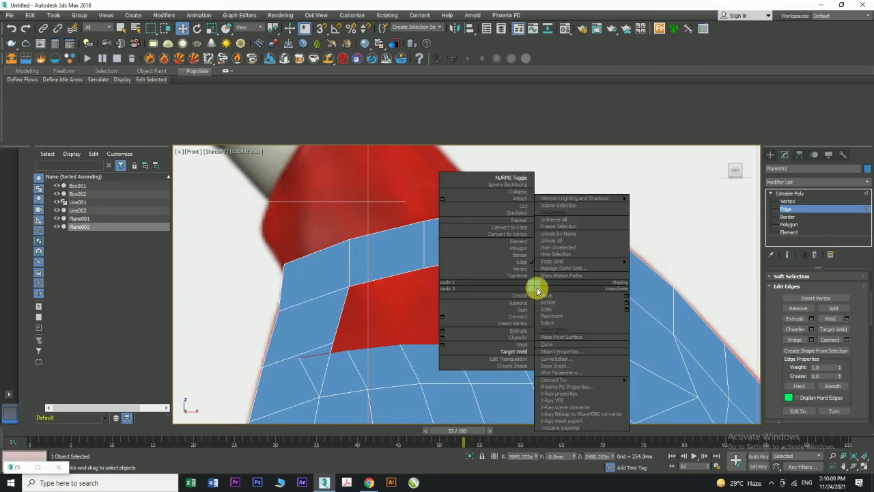
pyautogui.click(816, 208)
pyautogui.click(794, 202)
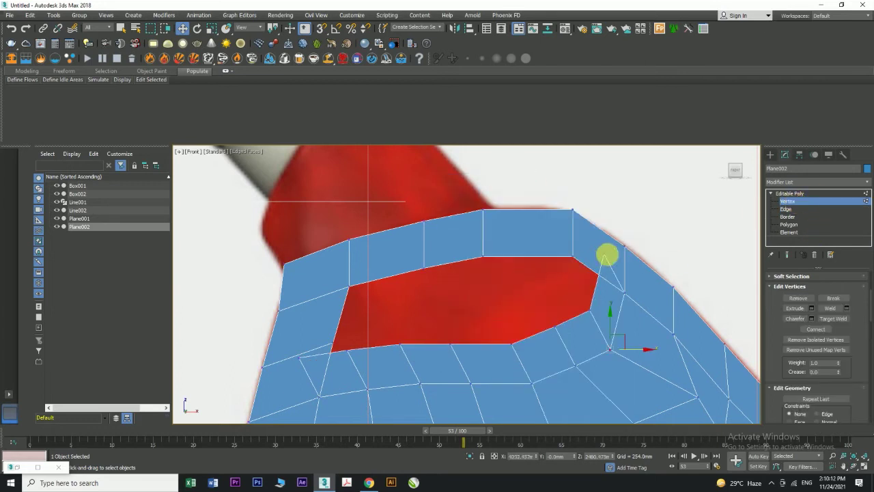
pyautogui.rightClick(607, 255)
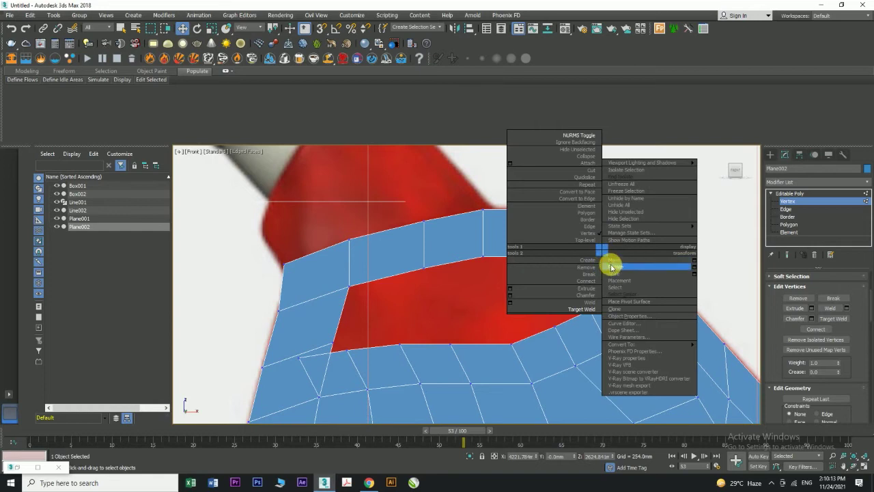
pyautogui.click(585, 306)
pyautogui.click(607, 256)
pyautogui.click(574, 256)
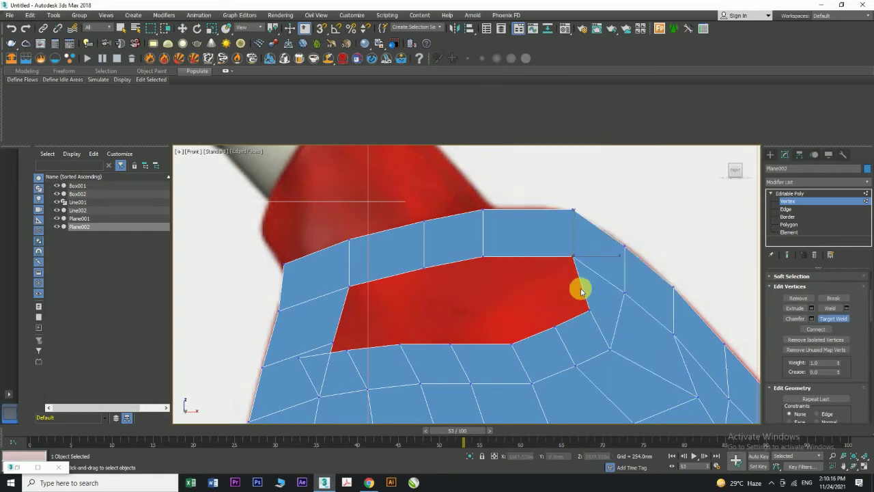
pyautogui.click(301, 357)
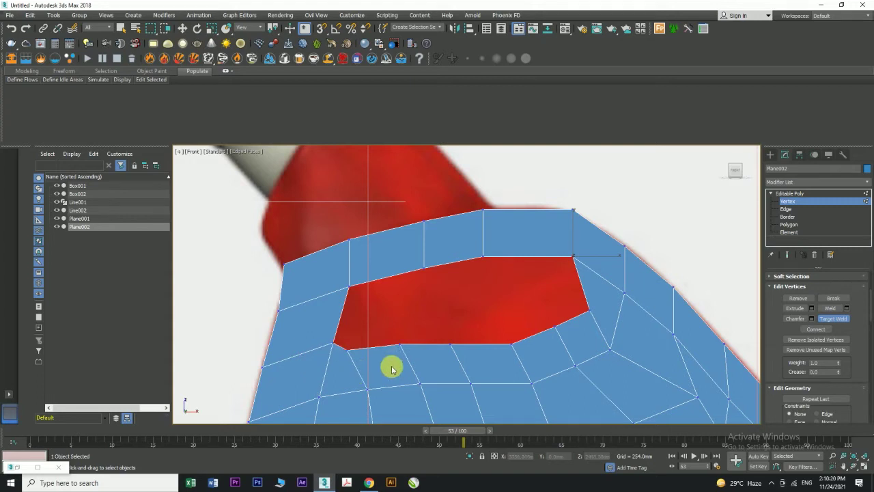
# - Move the fourth row's upper-edge vertices inward, shifting the right-end ones left and the left-side ones right
pyautogui.press('w')
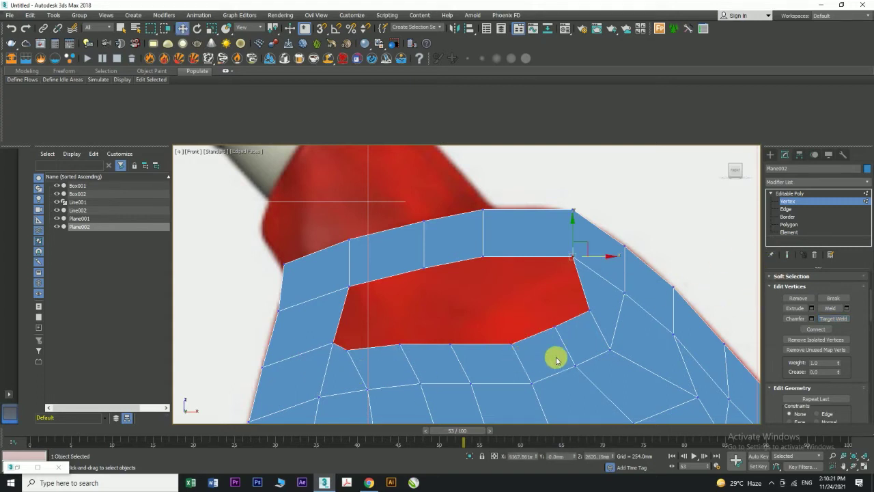
pyautogui.scroll(2, 557, 357)
pyautogui.click(596, 300)
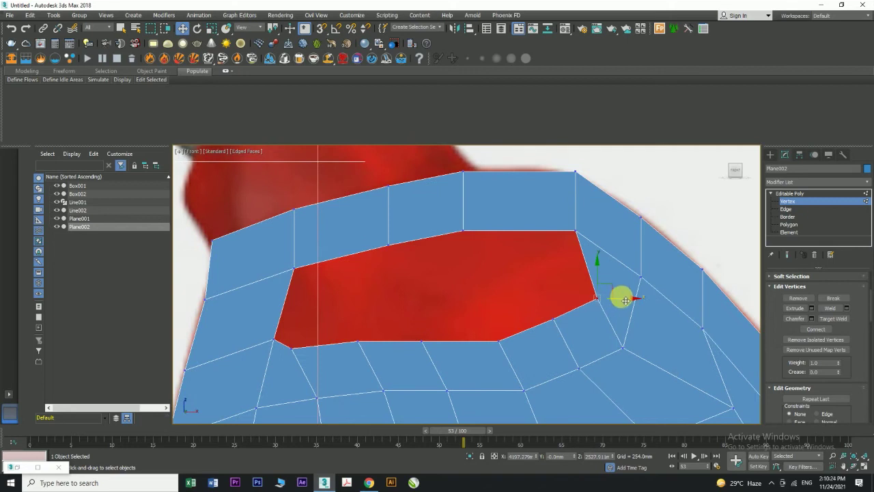
pyautogui.moveTo(626, 300); pyautogui.dragTo(555, 323)
pyautogui.click(292, 349)
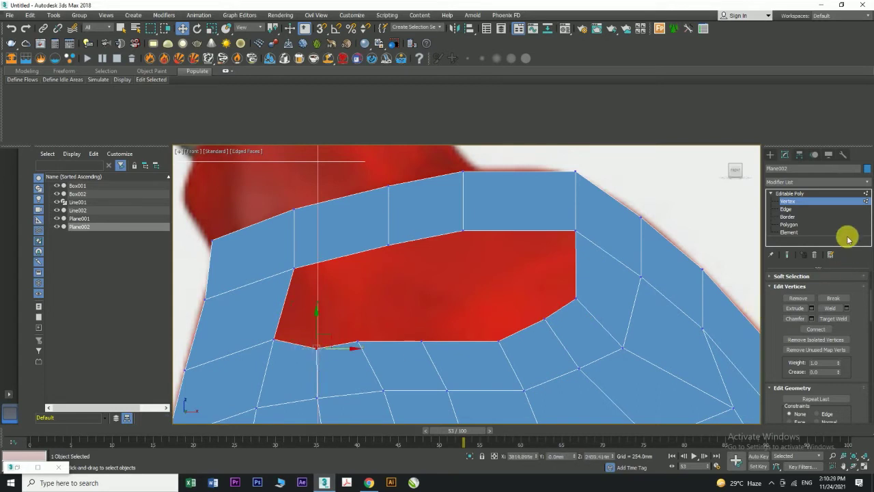
pyautogui.click(358, 343)
pyautogui.moveTo(385, 342)
pyautogui.mouseDown()
pyautogui.moveTo(396, 340)
pyautogui.moveTo(381, 327)
pyautogui.mouseUp()
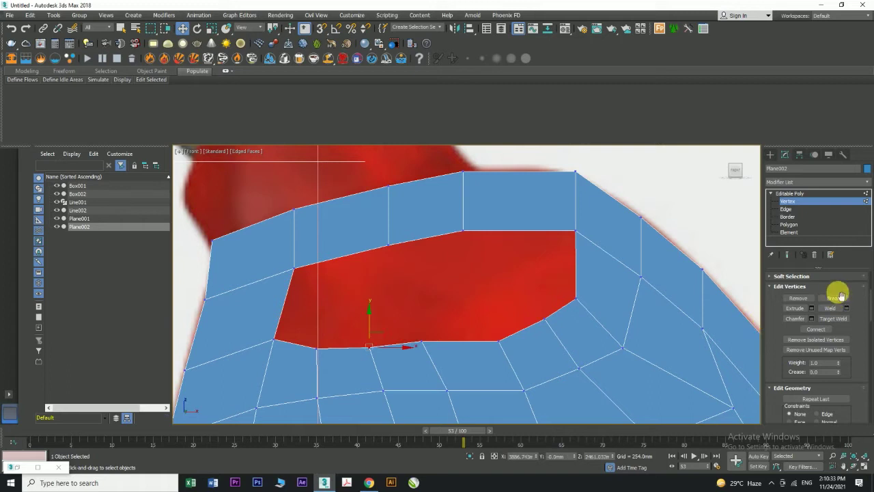
# - Extend the fourth row's upper edges upward and left into a fifth row of faces
pyautogui.click(789, 209)
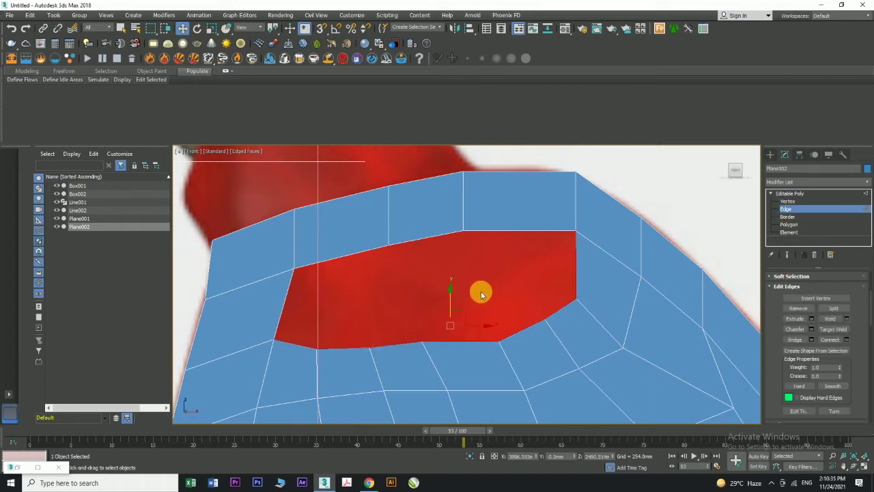
pyautogui.keyDown('shift'); pyautogui.moveTo(451, 306); pyautogui.dragTo(435, 291); pyautogui.keyUp('shift')
pyautogui.keyDown('shift'); pyautogui.moveTo(493, 309); pyautogui.dragTo(448, 307); pyautogui.keyUp('shift')
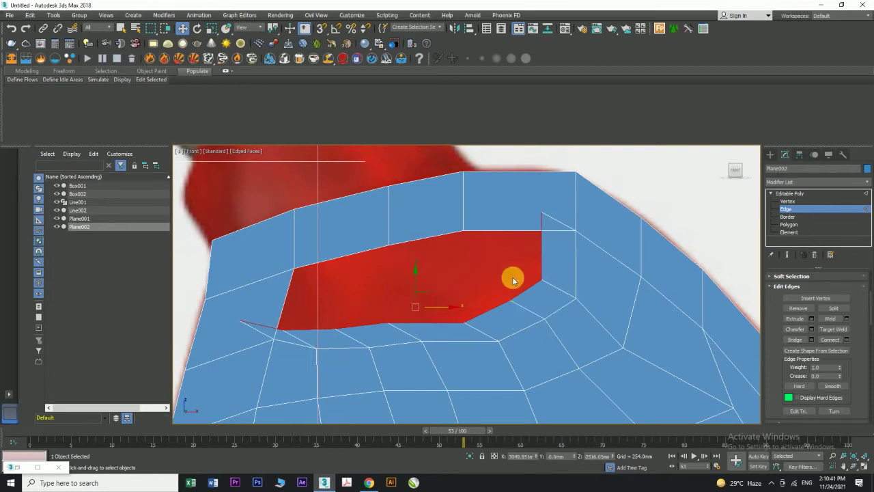
pyautogui.scroll(2, 513, 249)
pyautogui.click(787, 202)
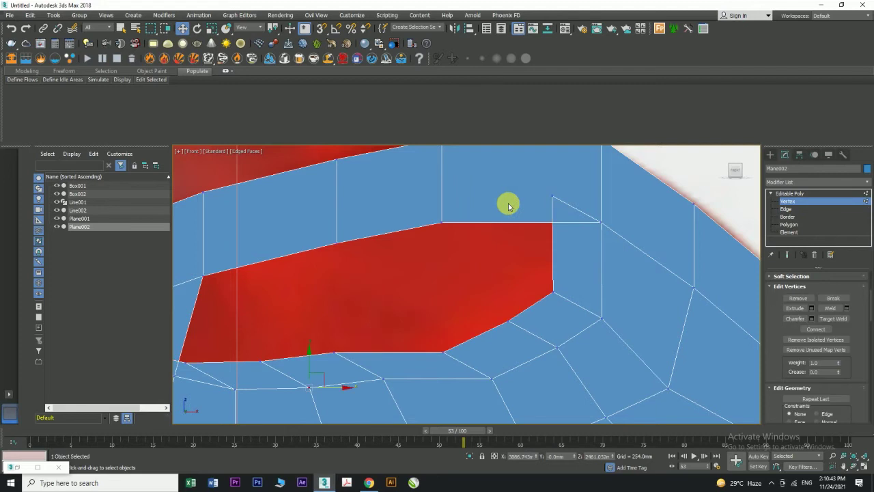
# - Target-weld the fifth row's right-end and left-end vertices to the nearest inner vertices of the surrounding frame
pyautogui.rightClick(556, 202)
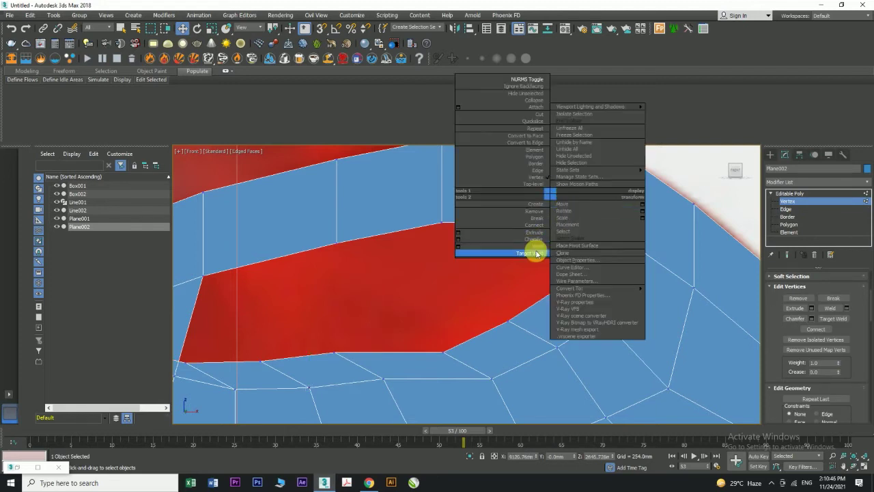
pyautogui.click(531, 248)
pyautogui.click(555, 199)
pyautogui.click(444, 226)
pyautogui.moveTo(412, 264); pyautogui.dragTo(555, 247, button='middle')
pyautogui.click(270, 335)
pyautogui.click(345, 259)
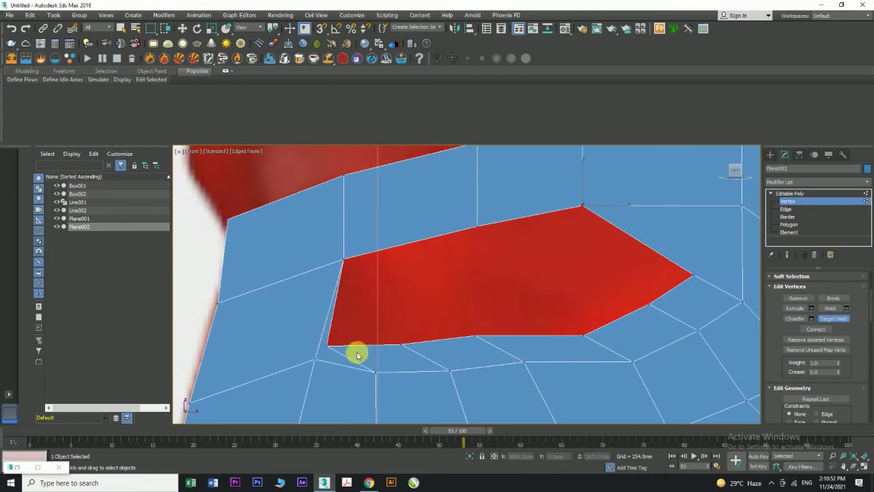
# - Shift the opening's lower-left vertices right and upward, and raise the other vertices along its lower edge
pyautogui.press('w')
pyautogui.moveTo(329, 350); pyautogui.dragTo(428, 313)
pyautogui.click(402, 346)
pyautogui.moveTo(468, 333); pyautogui.dragTo(476, 308)
pyautogui.click(583, 335)
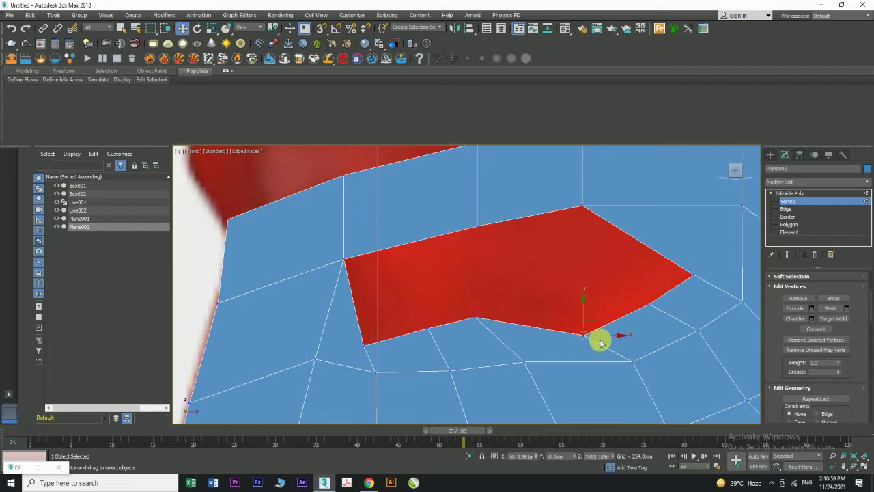
pyautogui.moveTo(585, 316); pyautogui.dragTo(581, 292)
pyautogui.moveTo(672, 309); pyautogui.dragTo(663, 293)
pyautogui.moveTo(349, 329); pyautogui.dragTo(375, 303)
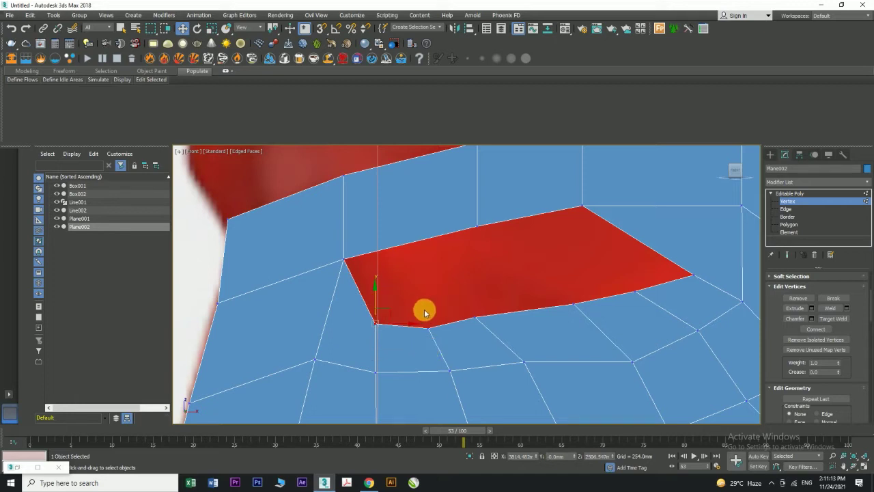
# - Raise the vertices along the opening's lower edge further to narrow the remaining gap
pyautogui.moveTo(471, 308); pyautogui.dragTo(444, 306, button='middle')
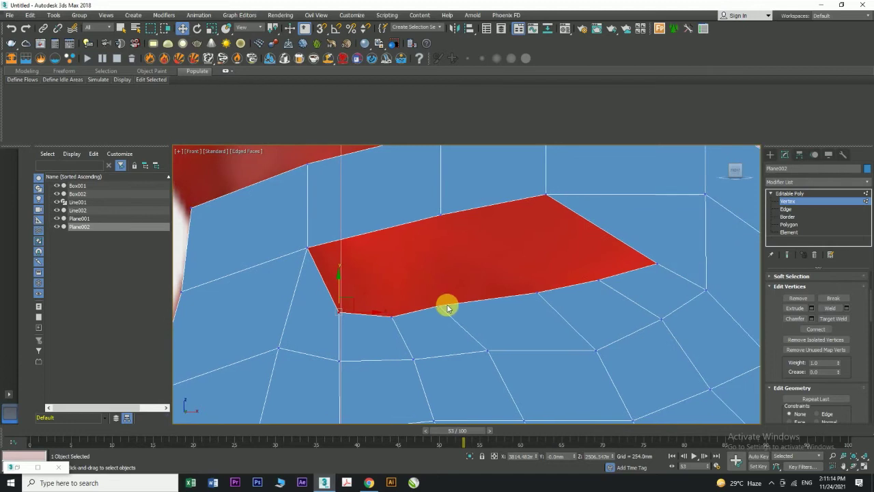
pyautogui.click(393, 315)
pyautogui.moveTo(395, 302); pyautogui.dragTo(440, 271)
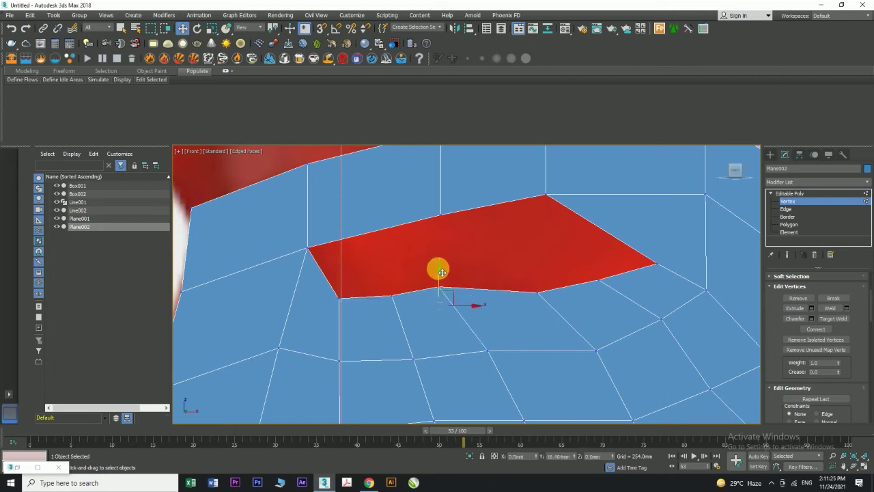
pyautogui.click(542, 298)
pyautogui.moveTo(538, 279); pyautogui.dragTo(584, 256)
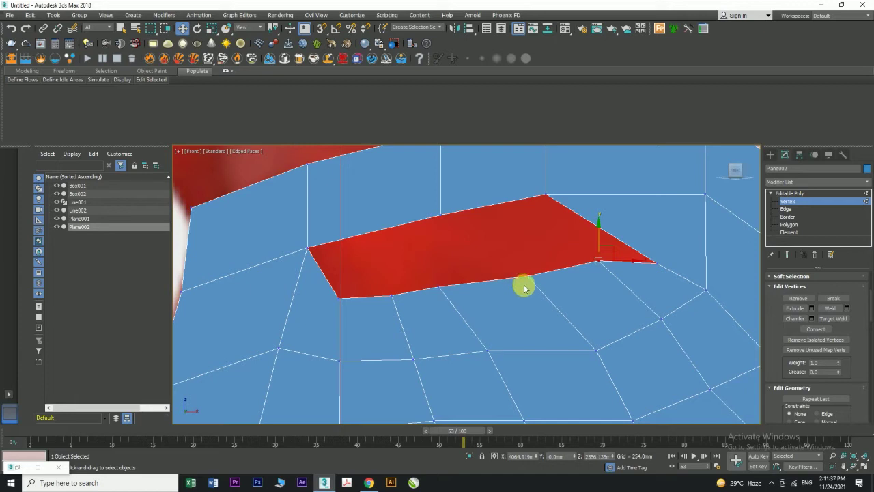
pyautogui.click(792, 194)
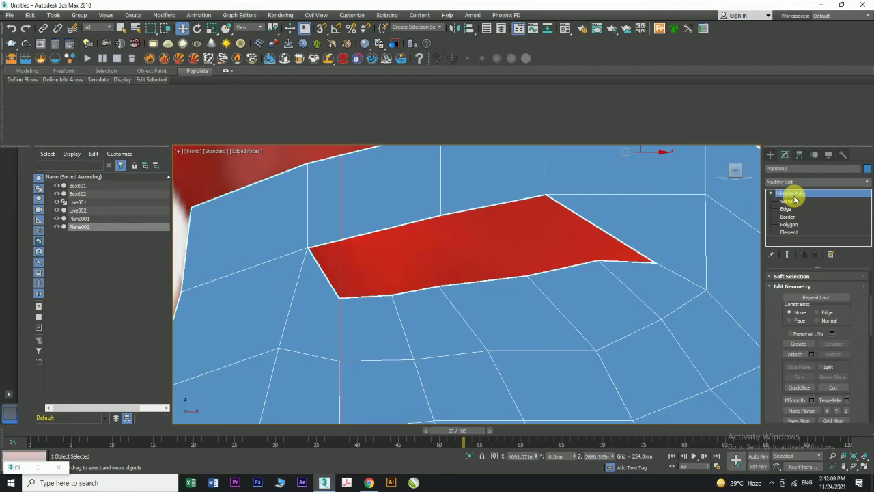
pyautogui.click(786, 209)
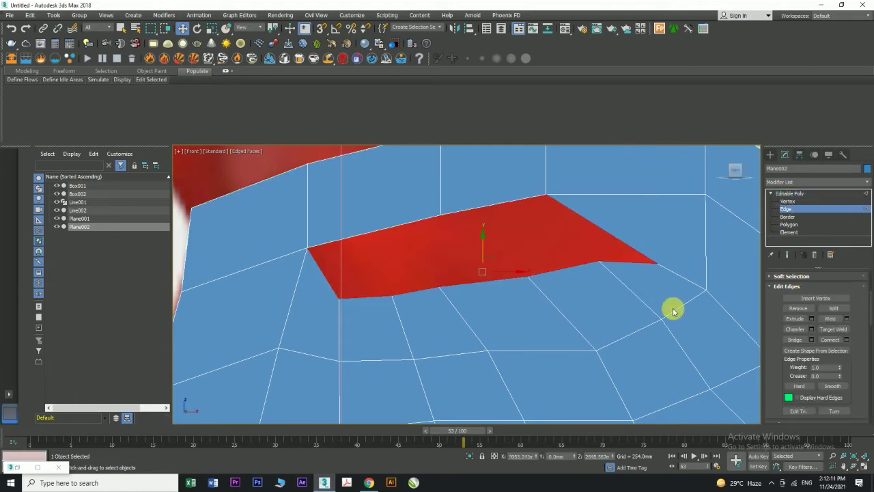
pyautogui.click(320, 265)
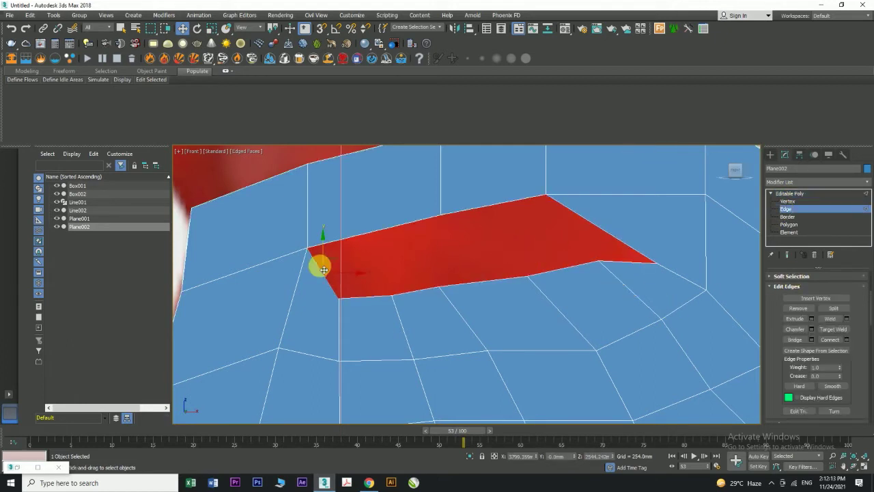
pyautogui.keyDown('ctrl'); pyautogui.click(582, 216); pyautogui.keyUp('ctrl')
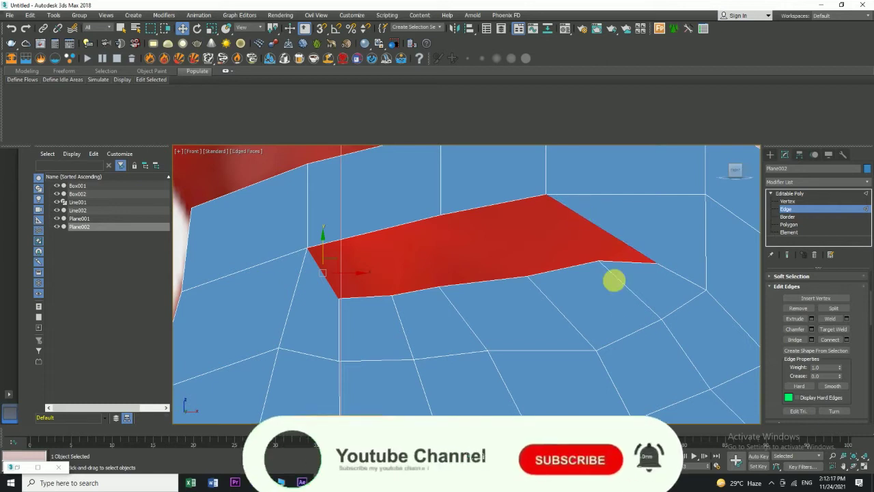
pyautogui.click(562, 248)
pyautogui.click(480, 211)
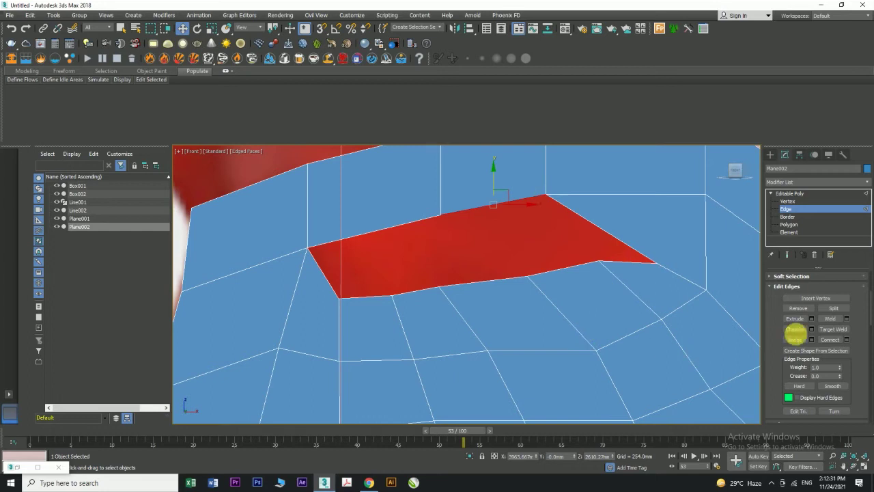
# - Try to cap the border of the remaining opening and undo the cap
pyautogui.scroll(4, 822, 282)
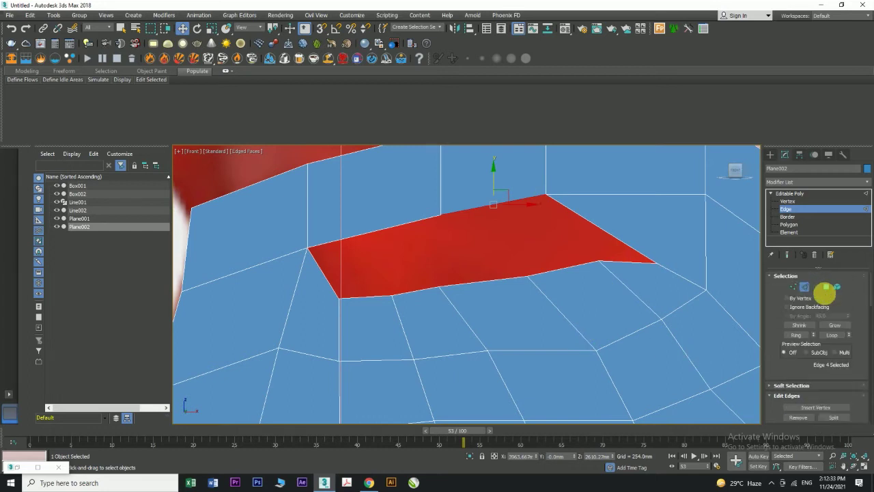
pyautogui.click(816, 288)
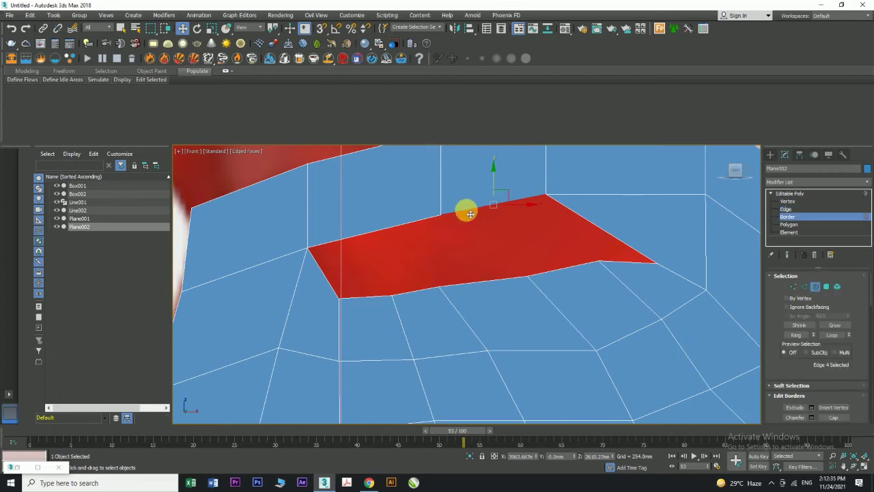
pyautogui.click(474, 213)
pyautogui.click(475, 214)
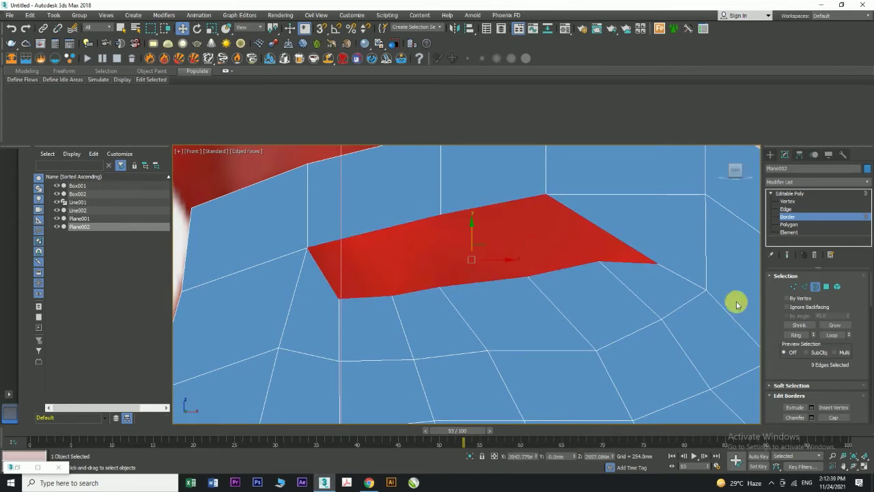
pyautogui.click(831, 416)
pyautogui.scroll(-2, 537, 303)
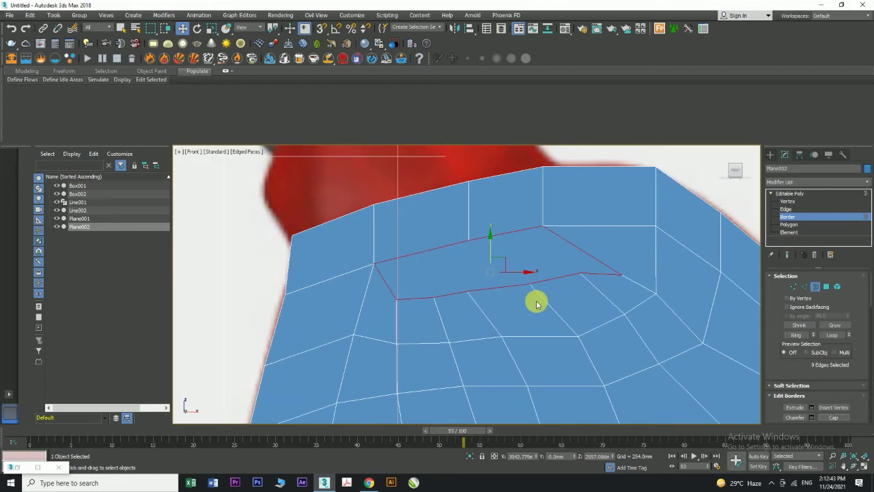
pyautogui.hotkey('ctrl', 'z')
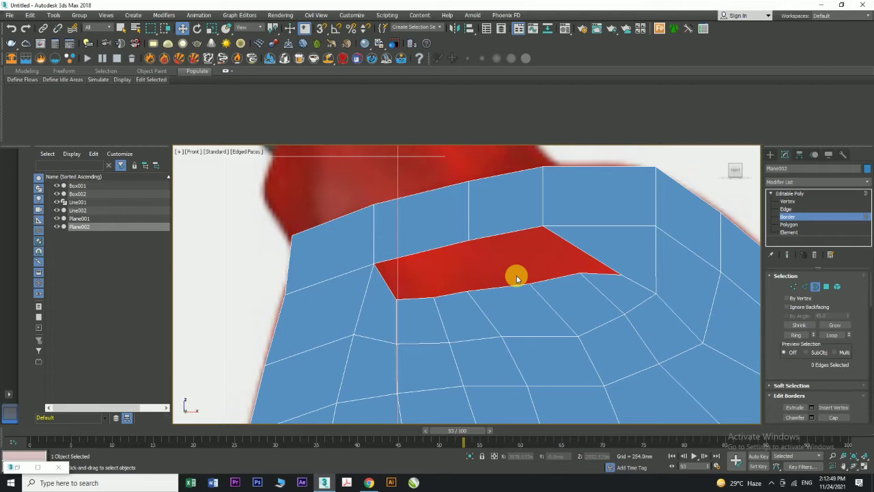
pyautogui.click(403, 300)
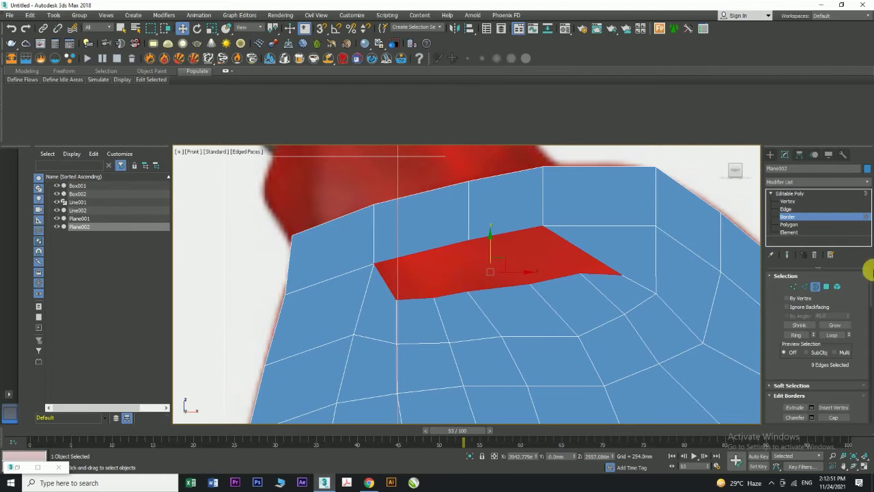
# - Target-weld the opening's lower-left vertex to its upper middle vertex, and the rightmost inner lower vertex to the upper-right one
pyautogui.click(787, 201)
pyautogui.click(394, 299)
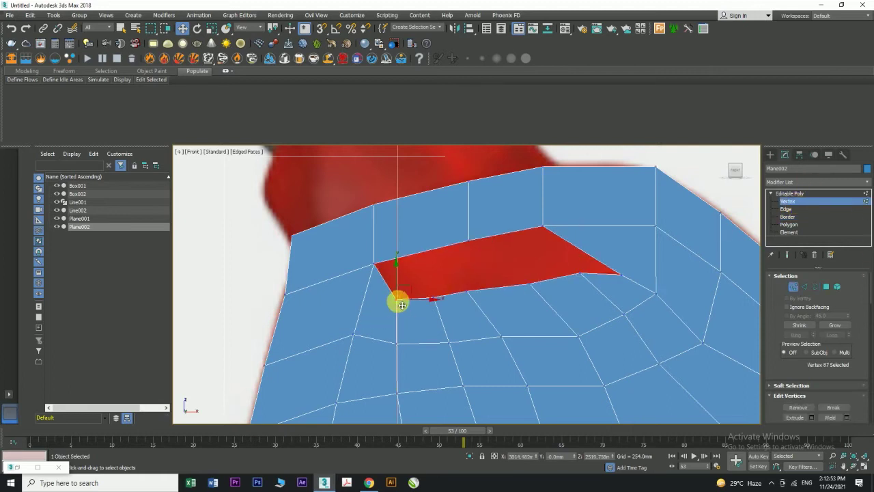
pyautogui.rightClick(395, 300)
pyautogui.click(383, 357)
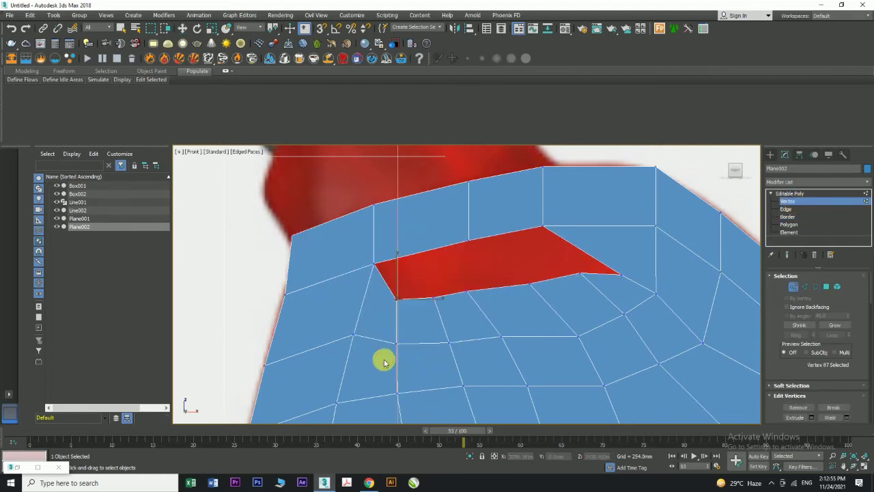
pyautogui.click(396, 300)
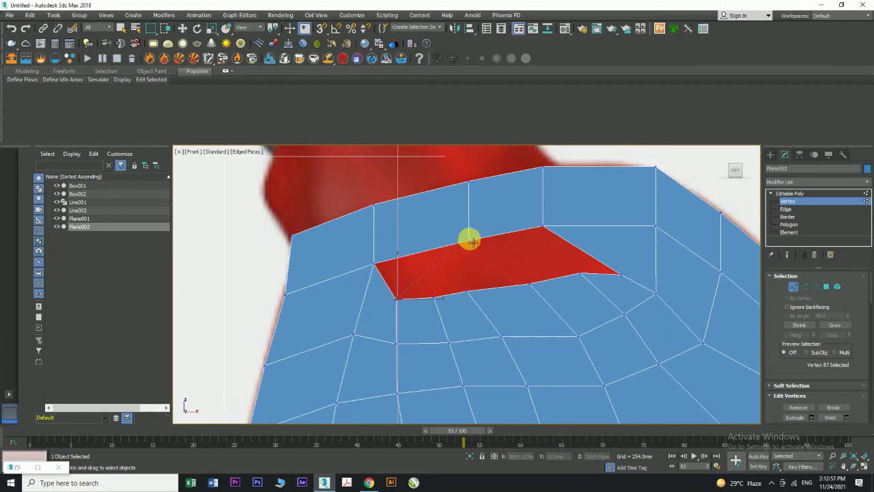
pyautogui.click(469, 241)
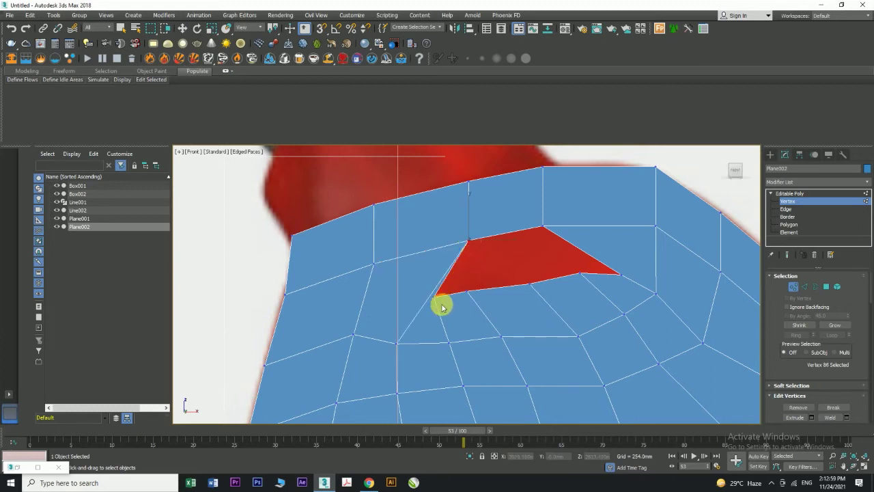
pyautogui.click(578, 273)
pyautogui.click(541, 228)
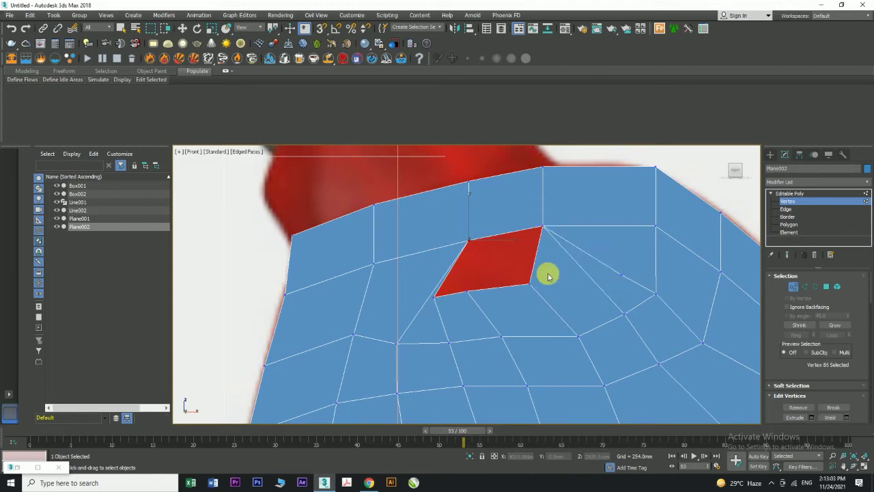
# - Move the opening's two lower-left vertices right and slightly upward
pyautogui.press('w')
pyautogui.click(434, 297)
pyautogui.moveTo(450, 301); pyautogui.dragTo(483, 275)
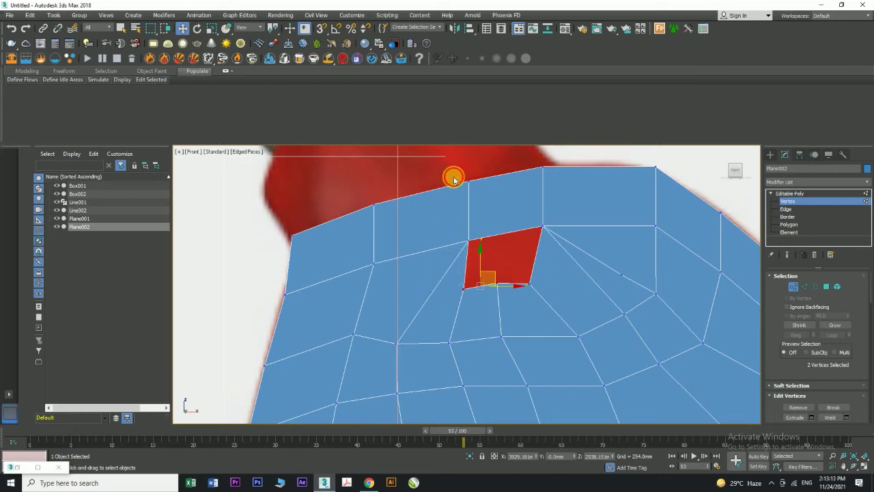
# - Widen the frame face above the opening by moving its left vertex pair left and its right vertex pair right
pyautogui.moveTo(453, 178); pyautogui.dragTo(478, 250)
pyautogui.moveTo(483, 209); pyautogui.dragTo(452, 223)
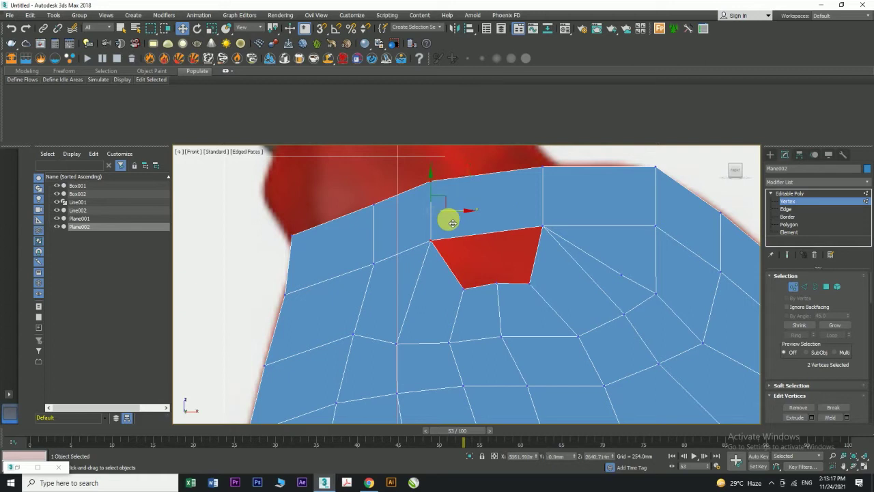
pyautogui.click(490, 263)
pyautogui.moveTo(525, 163); pyautogui.dragTo(554, 235)
pyautogui.moveTo(569, 196); pyautogui.dragTo(593, 195)
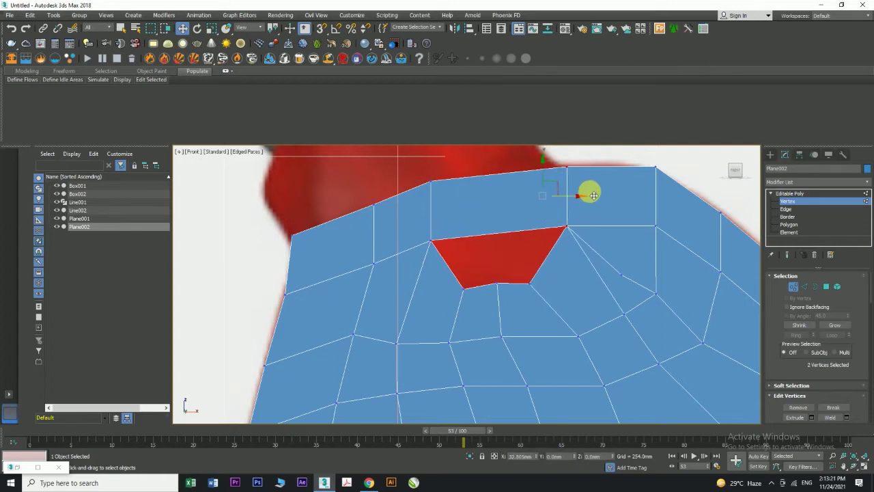
pyautogui.click(578, 285)
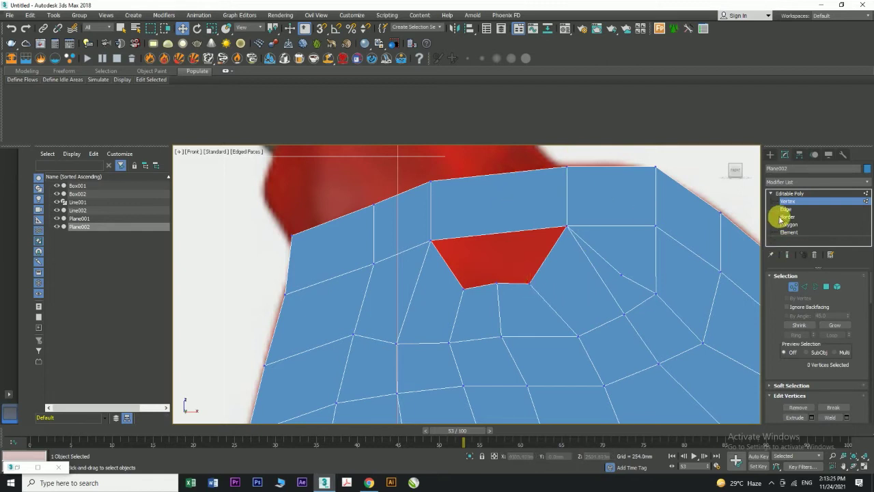
# - Try connecting the upper and lower edges of the frame face above the opening with three segments, and undo it
pyautogui.moveTo(486, 157); pyautogui.dragTo(513, 263)
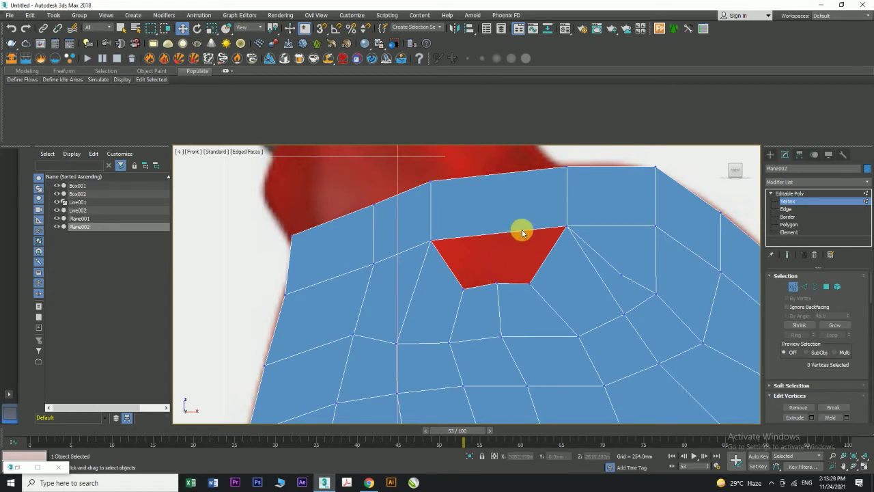
pyautogui.click(804, 286)
pyautogui.click(526, 231)
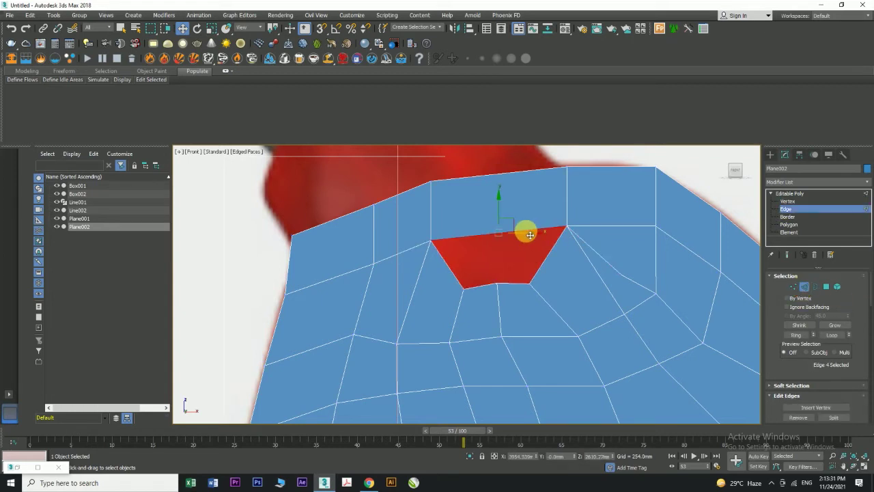
pyautogui.keyDown('ctrl'); pyautogui.click(510, 172); pyautogui.keyUp('ctrl')
pyautogui.scroll(-3, 854, 388)
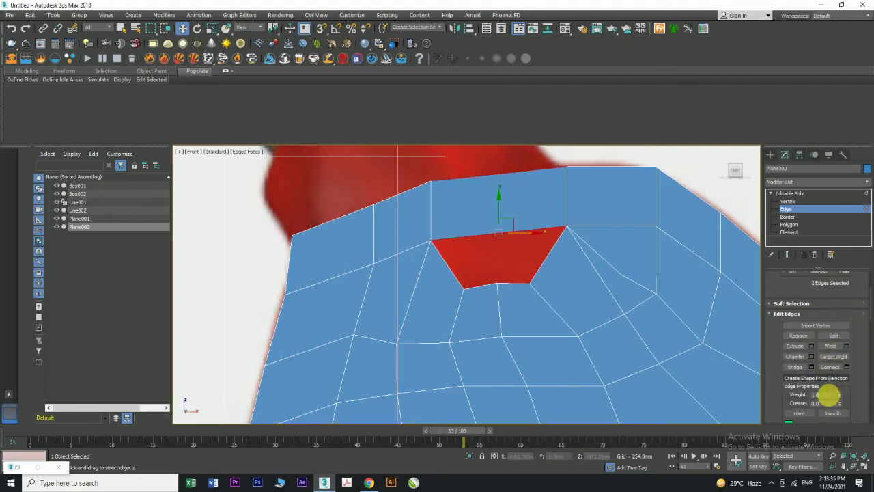
pyautogui.click(847, 367)
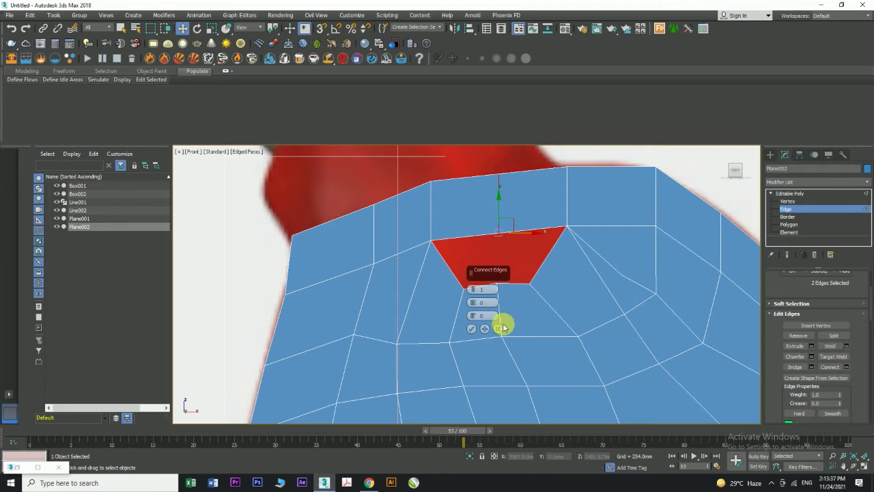
pyautogui.moveTo(472, 290); pyautogui.dragTo(472, 285)
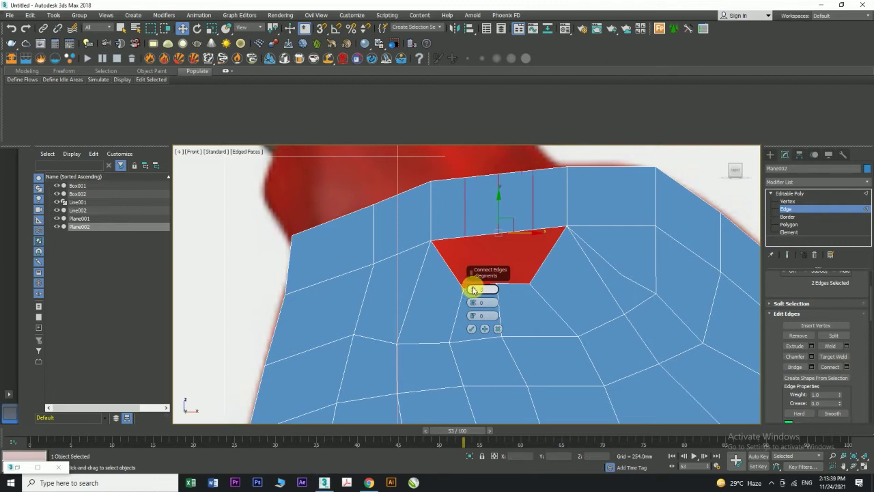
pyautogui.click(471, 328)
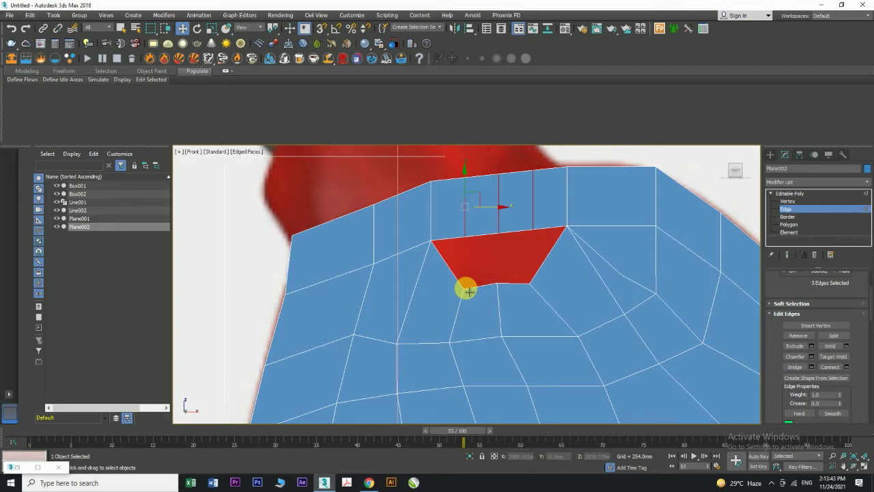
pyautogui.hotkey('ctrl', 'z')
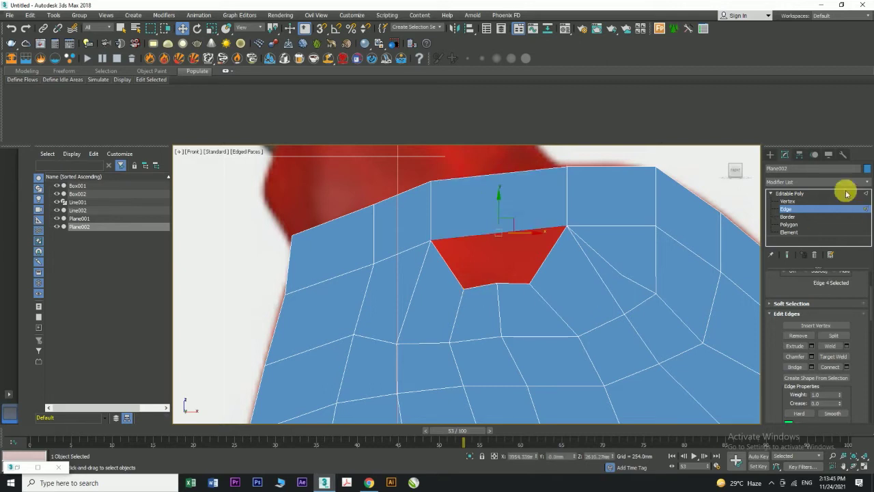
pyautogui.click(799, 194)
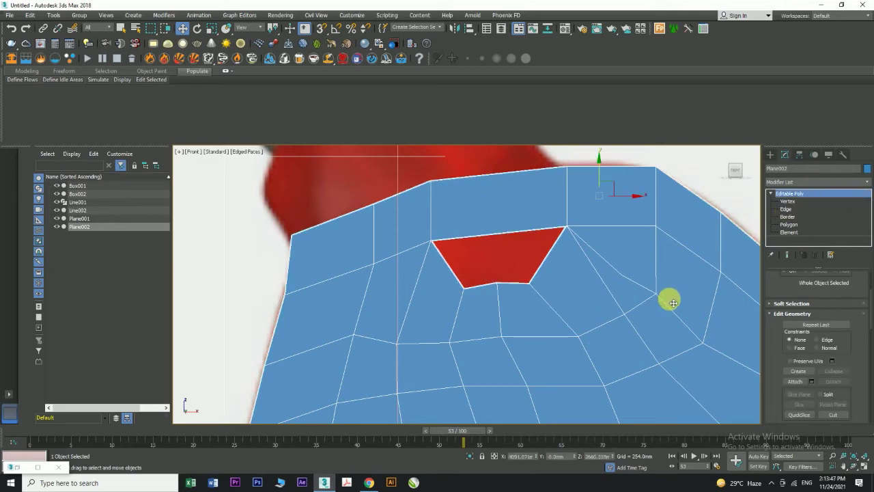
# - Undo the recent welds and vertex moves around the frame opening, back to the wide opening with its lower vertices unwelded
pyautogui.hotkey('ctrl', 'z')
pyautogui.hotkey('ctrl', 'z')
pyautogui.hotkey('ctrl', 'z')
pyautogui.hotkey('ctrl', 'z')
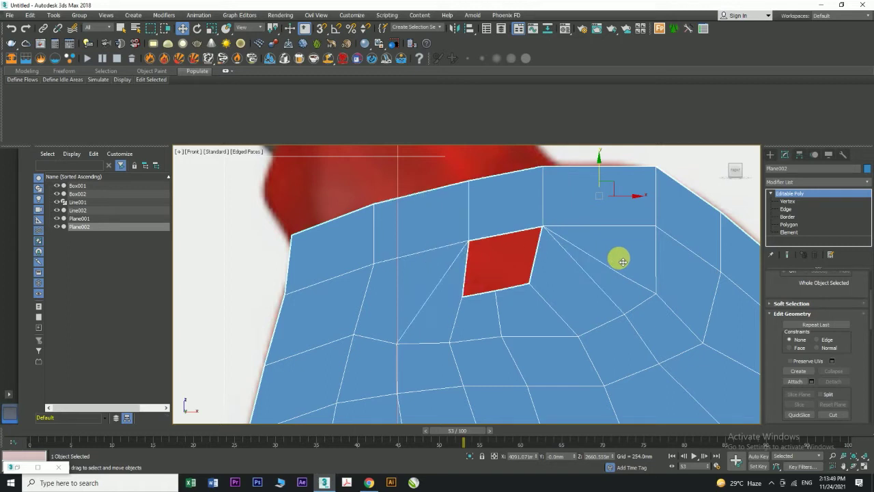
pyautogui.hotkey('ctrl', 'z')
pyautogui.hotkey('ctrl', 'z')
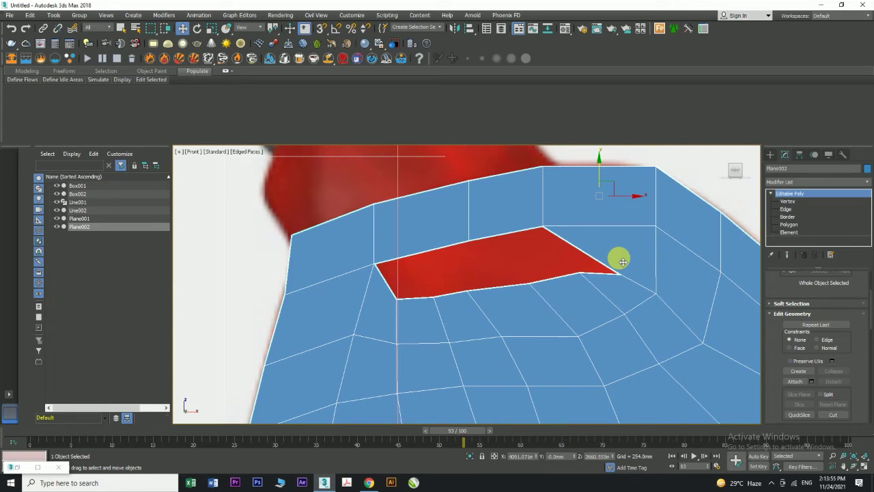
pyautogui.click(562, 264)
pyautogui.click(440, 338)
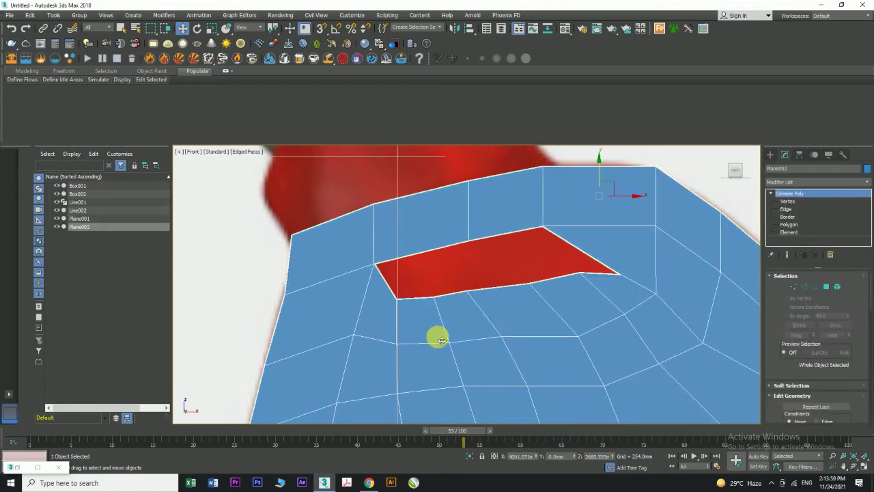
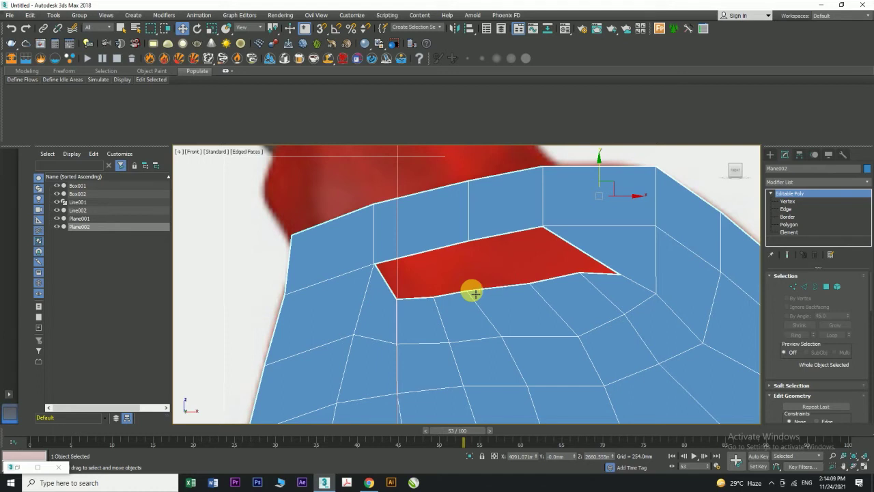
# - Move the vertex pair at the opening's upper-right corner right, and place the opening's rightmost lower vertex directly below that corner
pyautogui.click(789, 209)
pyautogui.click(788, 202)
pyautogui.moveTo(528, 152); pyautogui.dragTo(573, 281)
pyautogui.moveTo(570, 202); pyautogui.dragTo(638, 188)
pyautogui.click(620, 274)
pyautogui.moveTo(635, 269)
pyautogui.mouseDown()
pyautogui.moveTo(620, 252)
pyautogui.moveTo(638, 260)
pyautogui.moveTo(638, 271)
pyautogui.mouseUp()
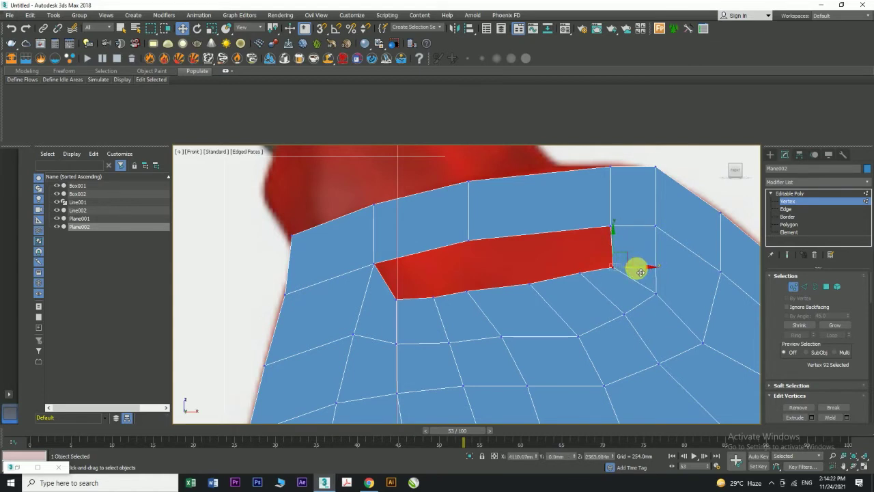
# - Connect the upper and lower edges of the right-hand frame face above the opening with two segments
pyautogui.click(792, 209)
pyautogui.click(557, 232)
pyautogui.keyDown('ctrl'); pyautogui.click(562, 176); pyautogui.keyUp('ctrl')
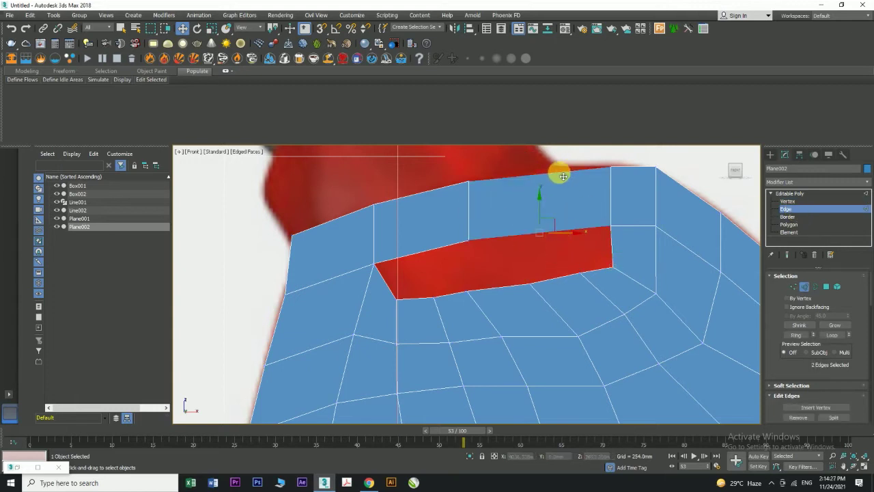
pyautogui.scroll(-3, 857, 396)
pyautogui.click(846, 353)
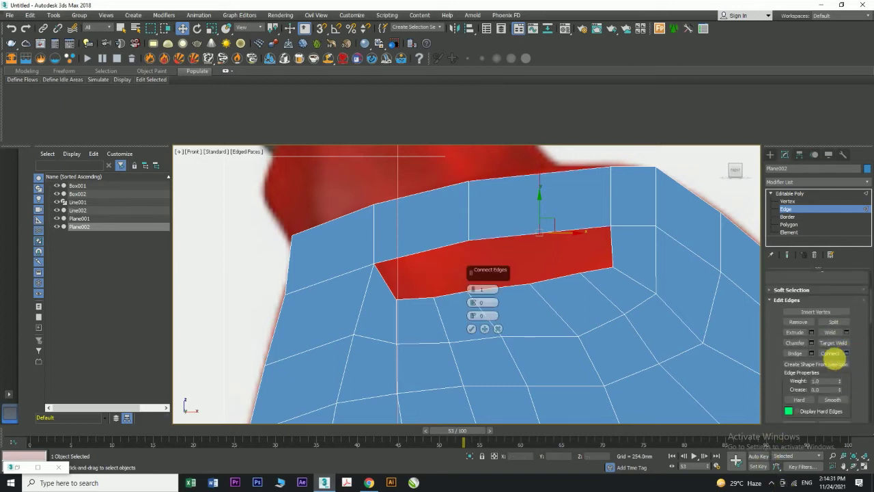
pyautogui.moveTo(475, 291); pyautogui.dragTo(474, 286)
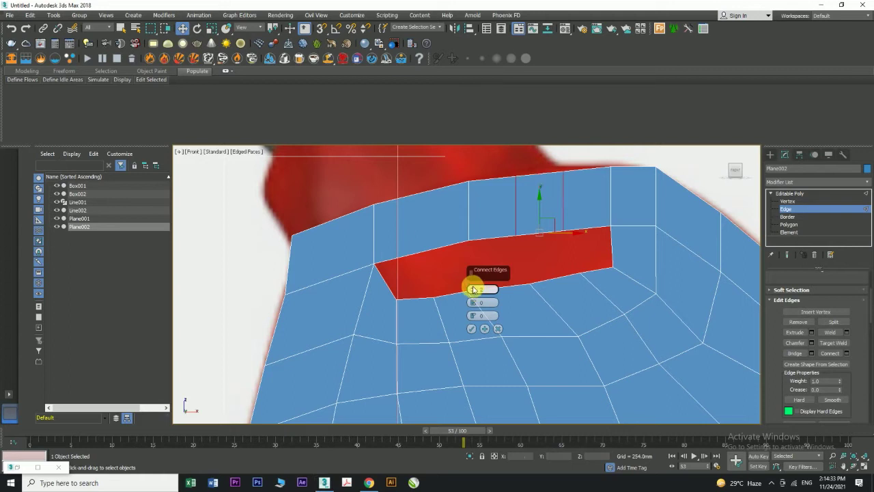
pyautogui.click(470, 330)
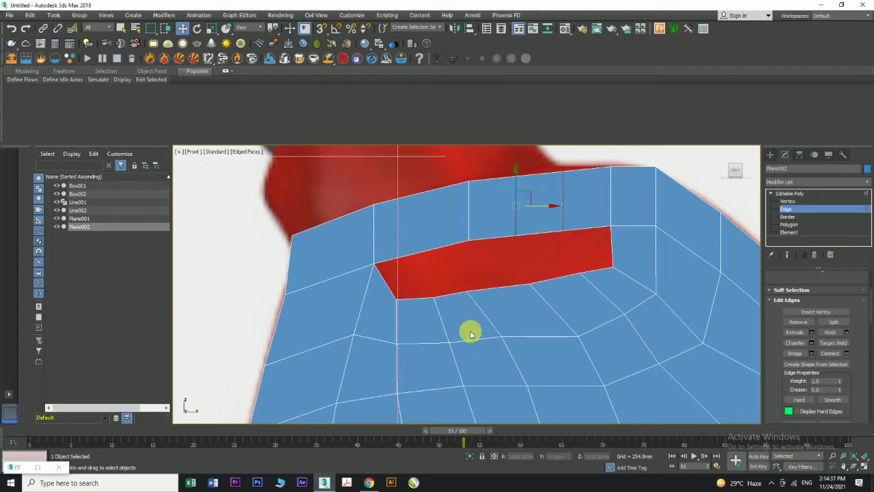
# - Connect the upper and lower edges of the left-hand frame face above the opening with two segments
pyautogui.click(438, 247)
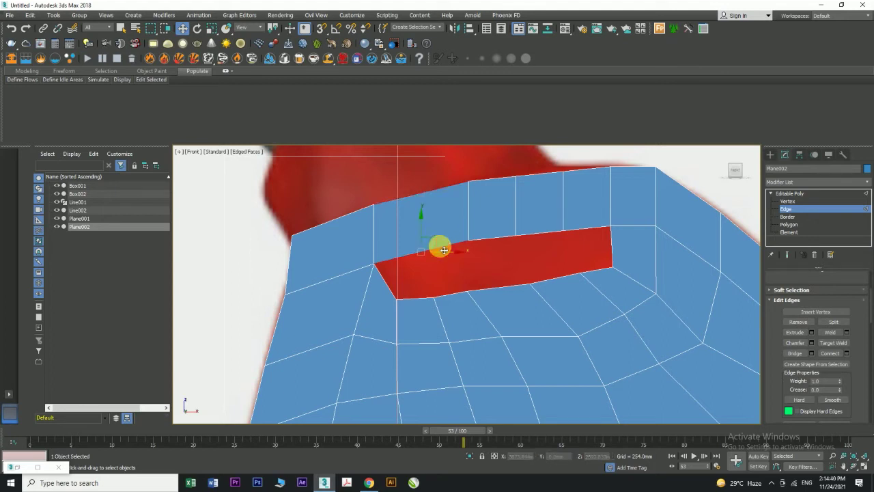
pyautogui.click(846, 353)
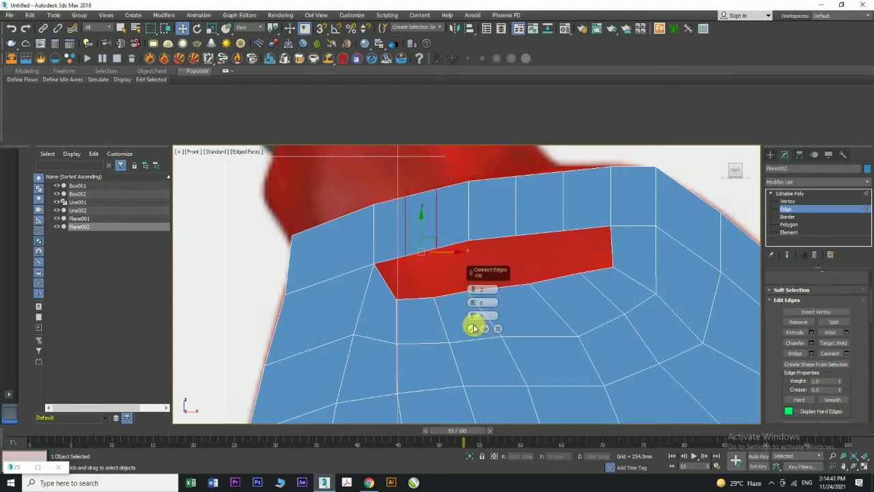
pyautogui.click(471, 329)
# - Target-weld the second and third lower vertices from the opening's right end to the two new upper vertices above them
pyautogui.click(789, 201)
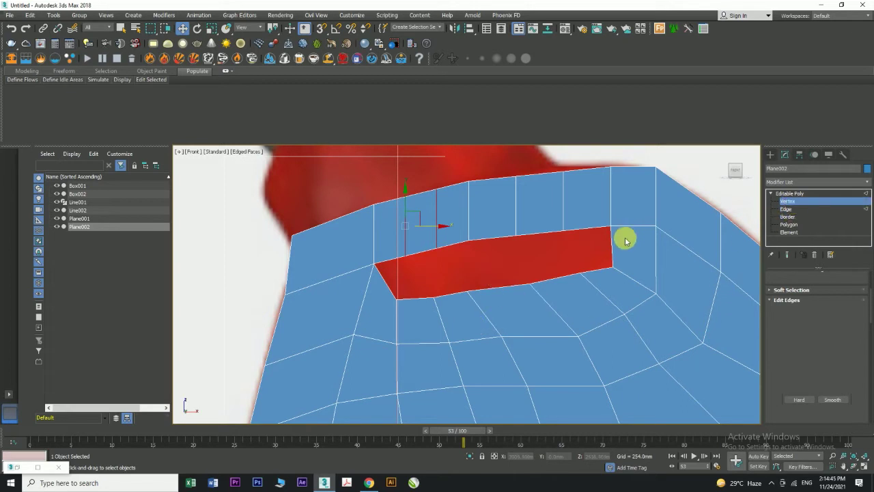
pyautogui.click(611, 228)
pyautogui.rightClick(580, 271)
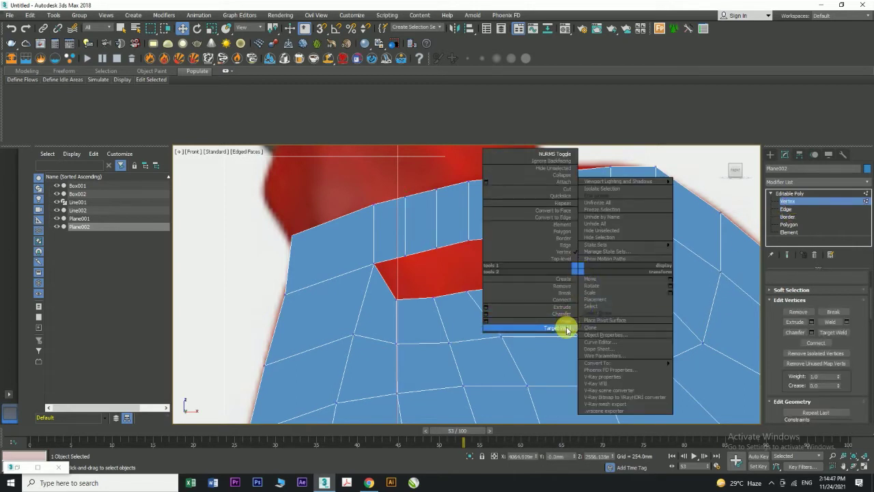
pyautogui.click(557, 328)
pyautogui.click(579, 272)
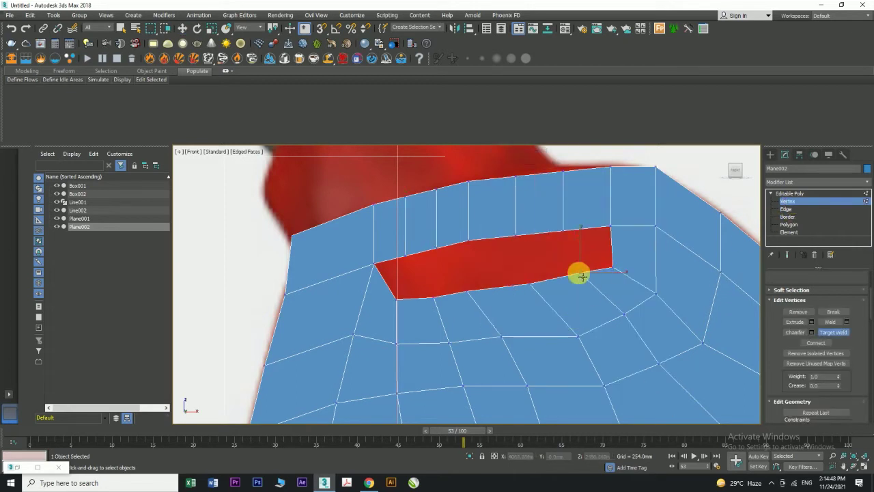
pyautogui.click(565, 233)
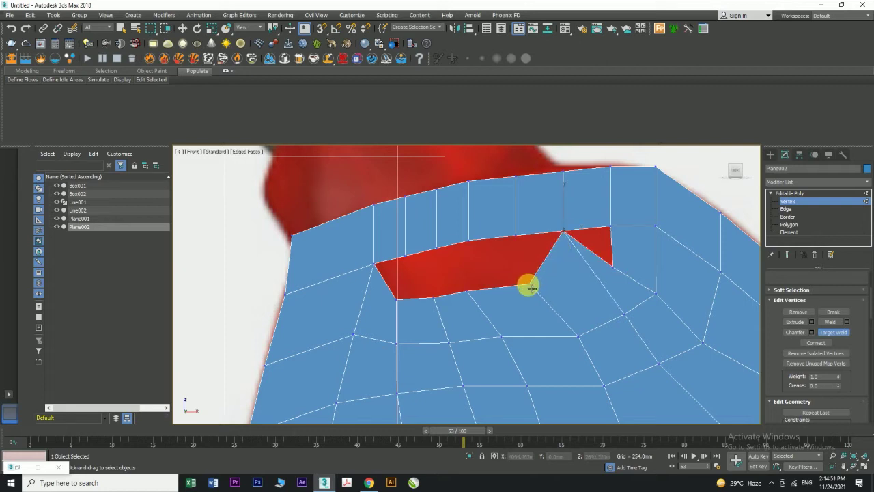
pyautogui.click(531, 287)
pyautogui.click(515, 236)
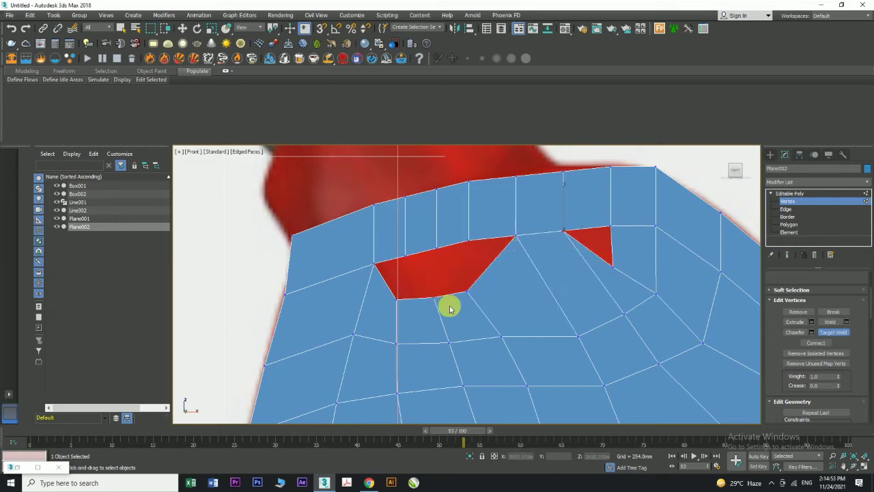
# - Target-weld the opening's three remaining lower vertices on the left to the upper vertices directly above them
pyautogui.click(469, 292)
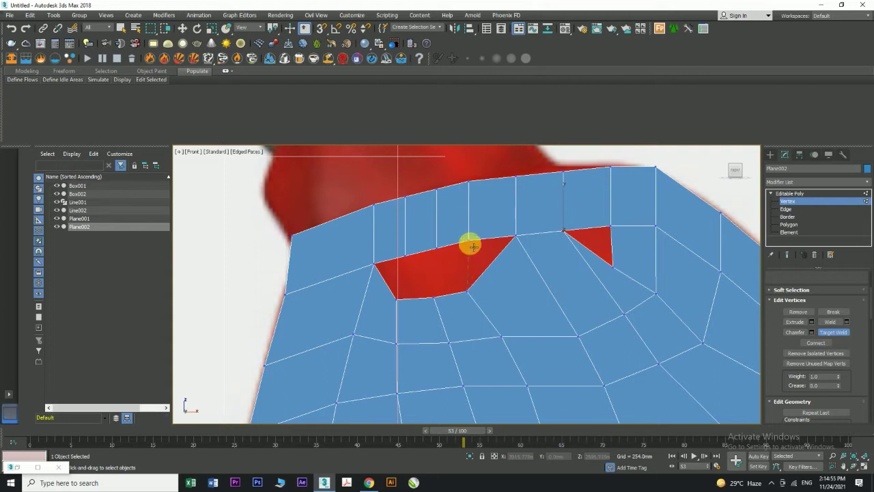
pyautogui.click(468, 241)
pyautogui.click(438, 299)
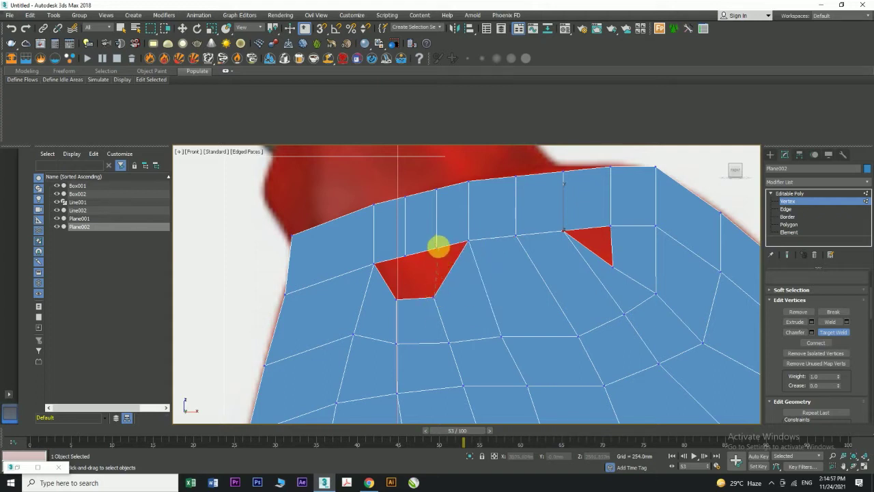
pyautogui.click(437, 247)
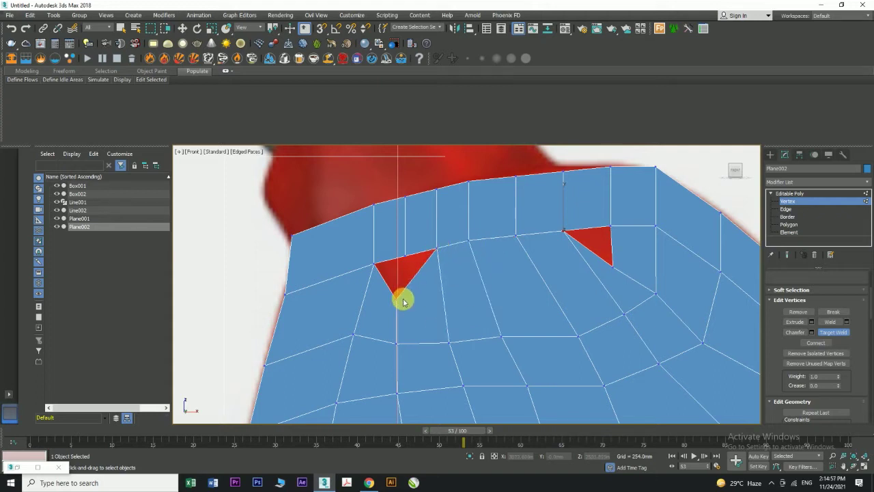
pyautogui.click(407, 258)
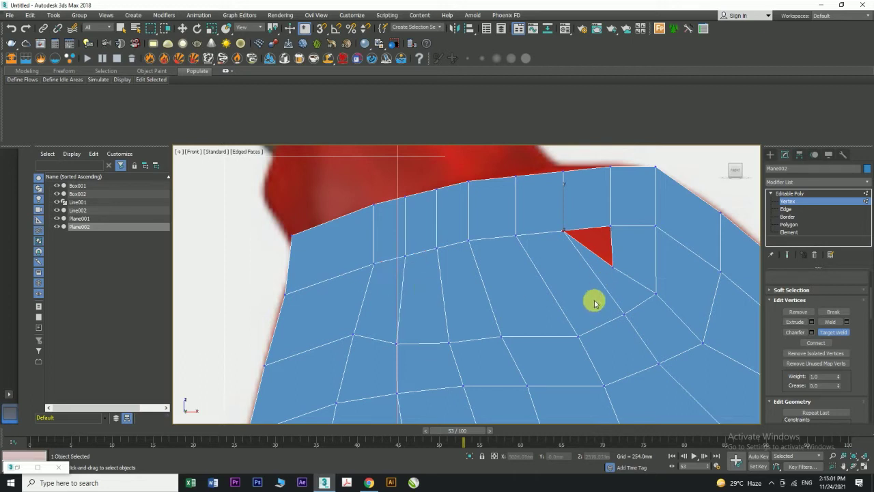
pyautogui.press('w')
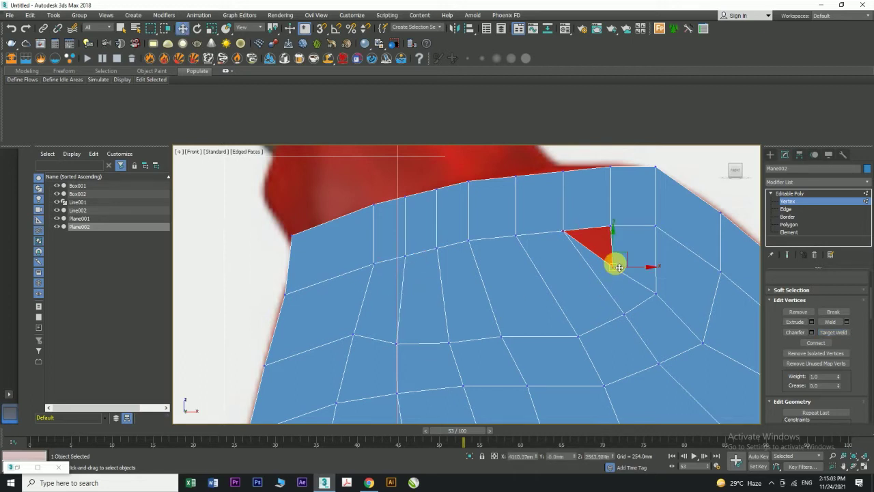
# - Raise the triangular gap's lower vertex and connect the two edges of the frame face above the gap with one segment
pyautogui.scroll(1, 619, 265)
pyautogui.moveTo(617, 254); pyautogui.dragTo(634, 247)
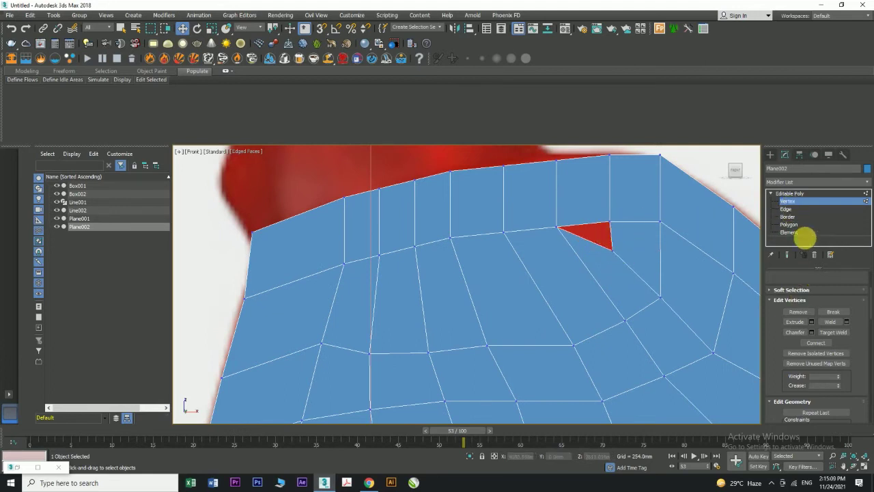
pyautogui.scroll(3, 811, 322)
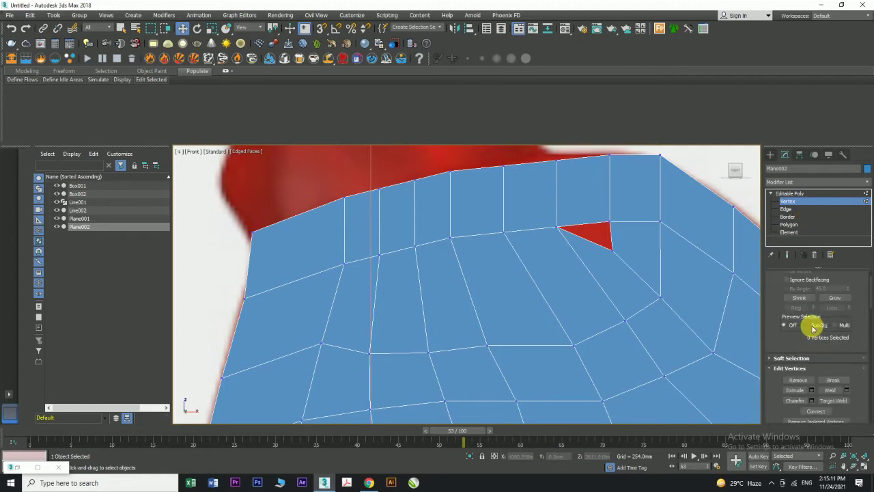
pyautogui.click(804, 287)
pyautogui.click(587, 162)
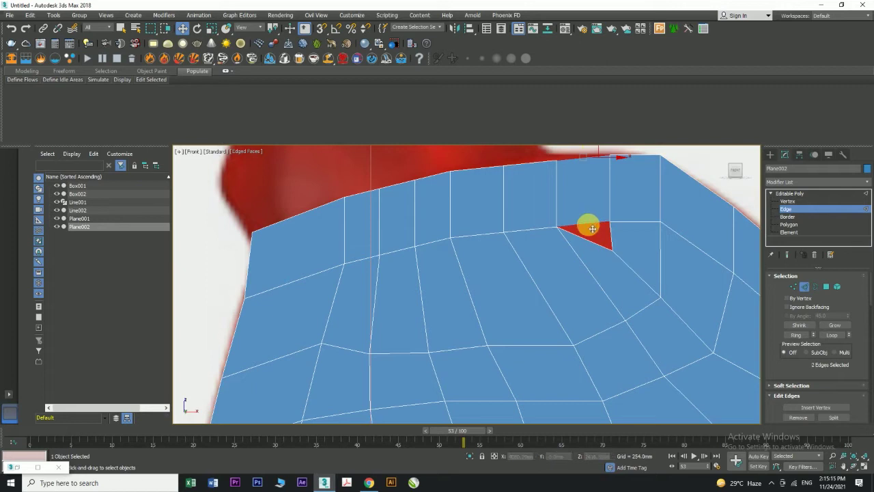
pyautogui.moveTo(871, 298)
pyautogui.mouseDown()
pyautogui.moveTo(870, 468)
pyautogui.moveTo(867, 305)
pyautogui.moveTo(865, 372)
pyautogui.mouseUp()
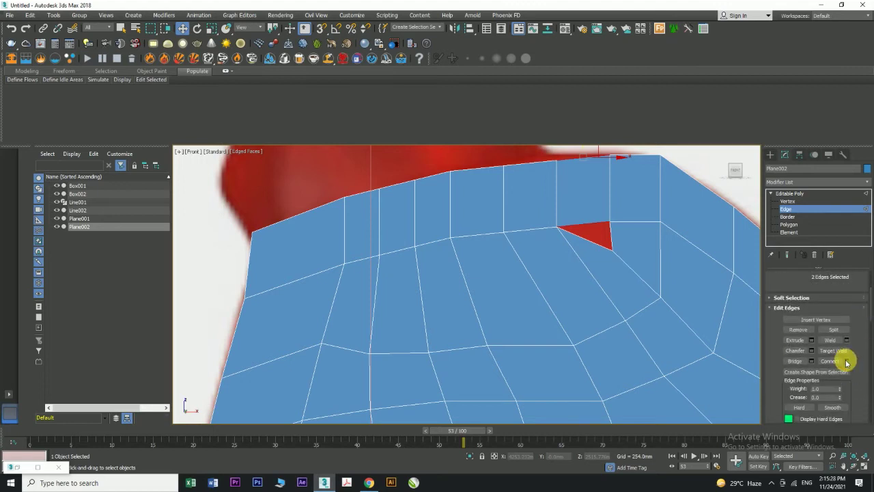
pyautogui.click(846, 361)
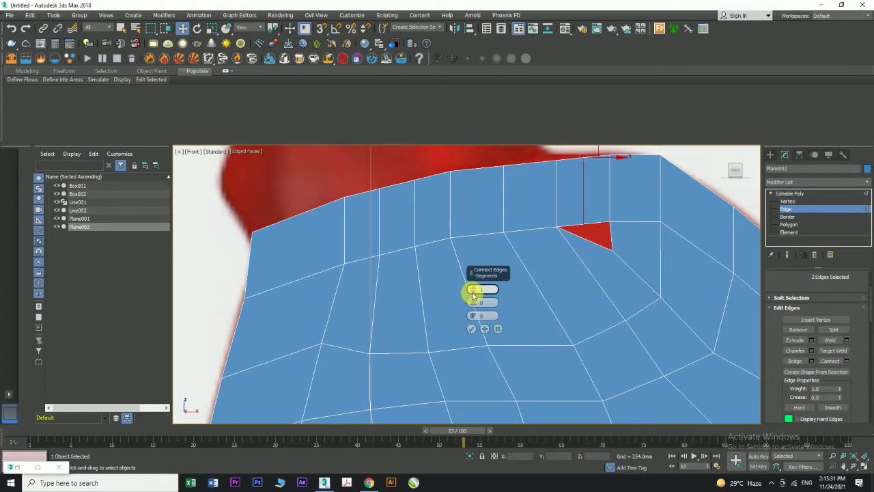
pyautogui.click(471, 328)
# - Target-weld the triangular gap's lower vertex to the new vertex on its upper edge, and finish vertex editing
pyautogui.click(788, 202)
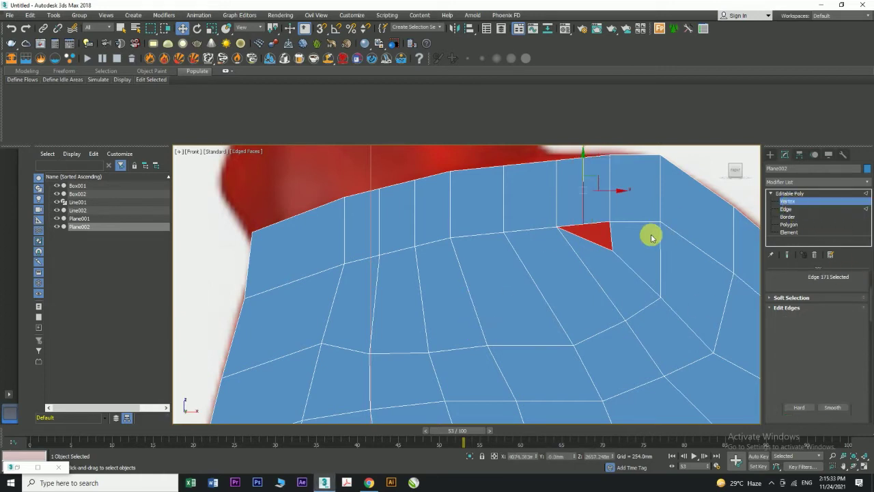
pyautogui.rightClick(612, 252)
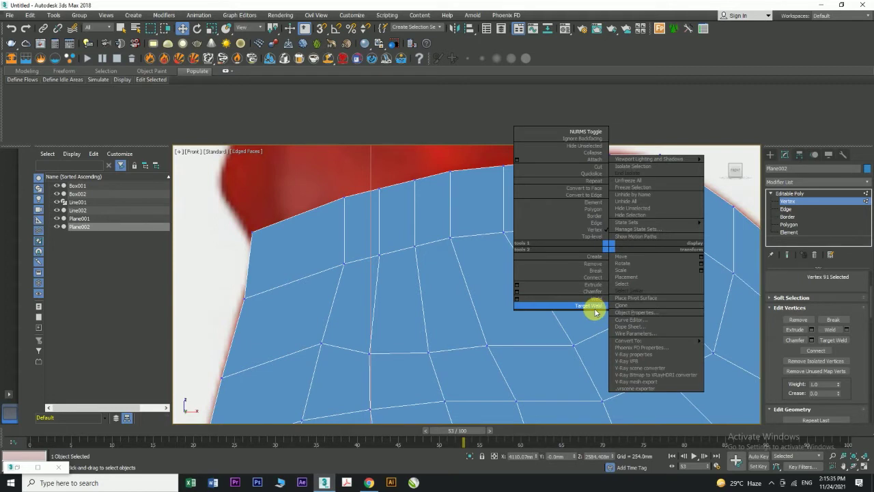
pyautogui.click(591, 308)
pyautogui.moveTo(592, 233); pyautogui.dragTo(584, 226)
pyautogui.press('w')
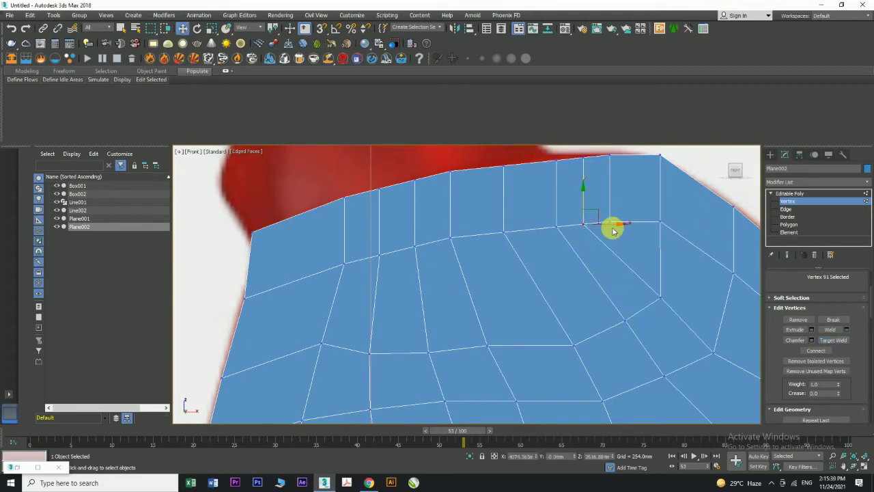
pyautogui.click(816, 194)
# - Move the whole nozzle body mesh along Y to about -71.8 mm, in front of the reference image plane
pyautogui.scroll(-3, 676, 253)
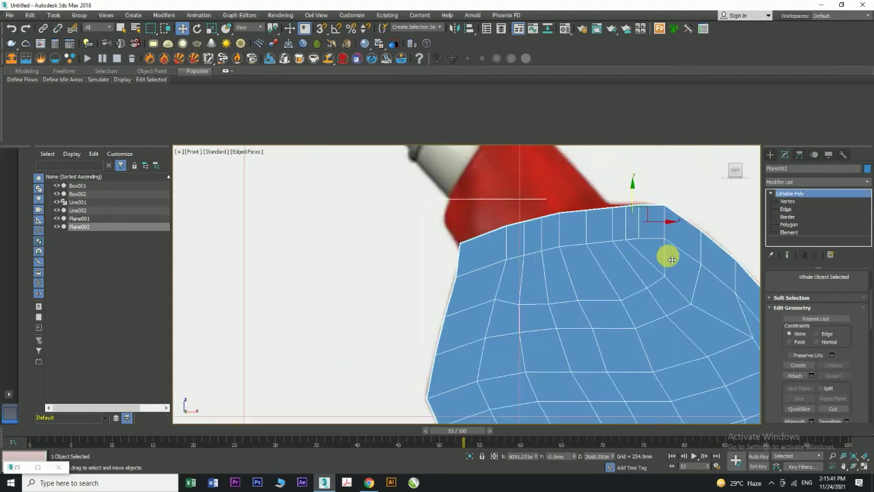
pyautogui.scroll(-5, 672, 259)
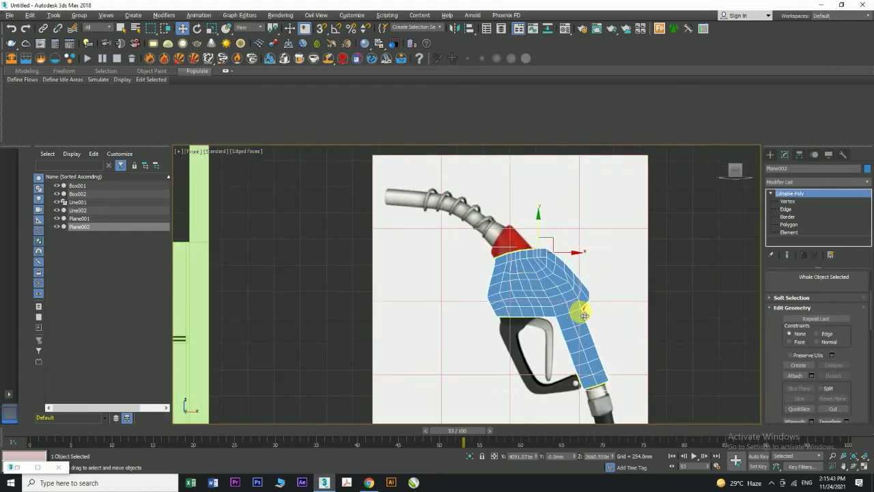
pyautogui.hotkey('alt', 'w')
pyautogui.hotkey('alt', 'w')
pyautogui.scroll(5, 443, 273)
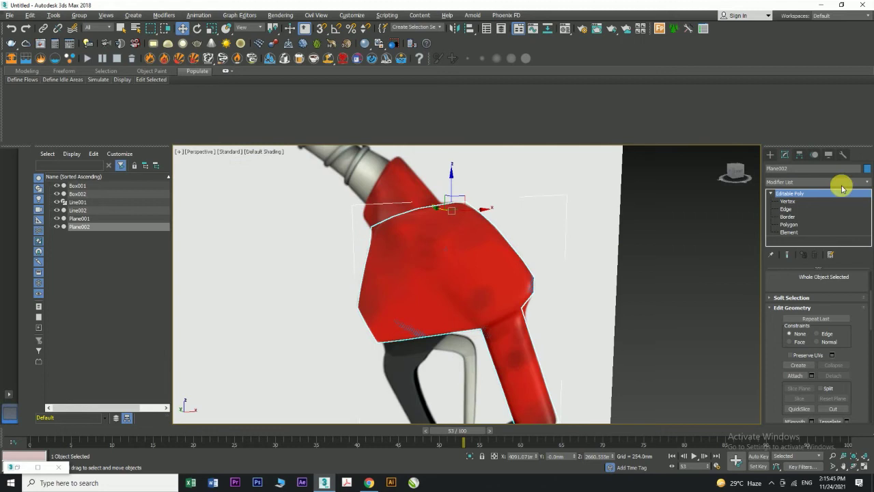
pyautogui.click(789, 200)
pyautogui.click(806, 194)
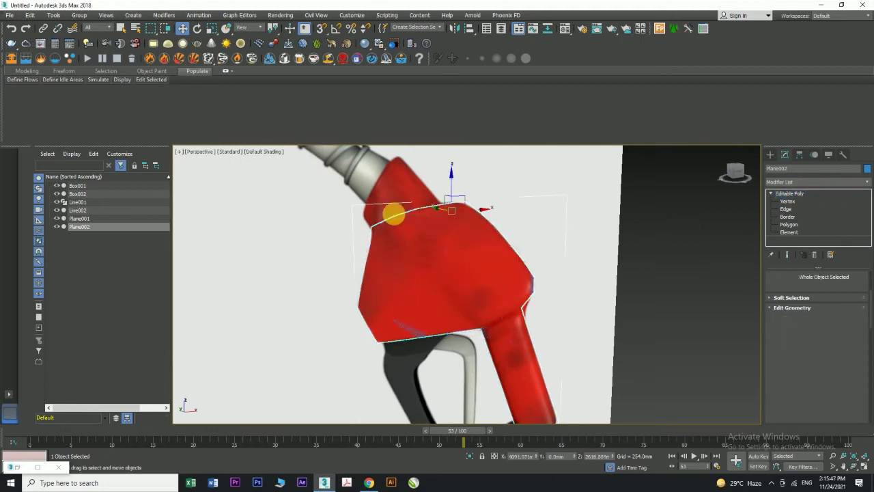
pyautogui.hotkey('alt', 'w')
pyautogui.middleClick(341, 232)
pyautogui.hotkey('alt', 'w')
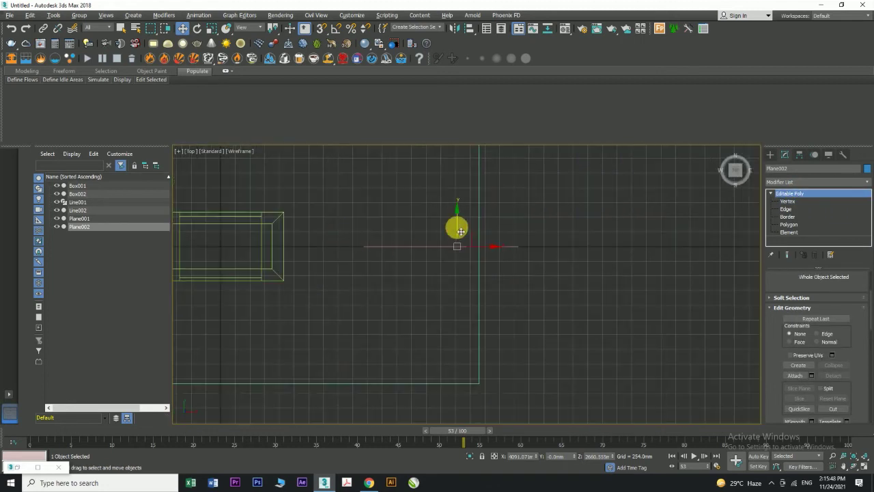
pyautogui.hotkey('alt', 'w')
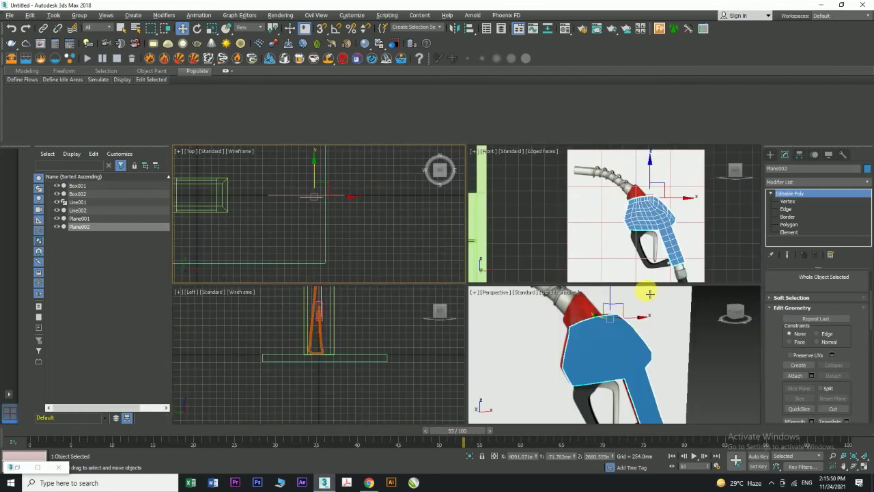
# - Switch the nozzle body mesh to edge editing and select the edge loop along its upper sloping outline
pyautogui.hotkey('alt', 'w')
pyautogui.scroll(4, 405, 296)
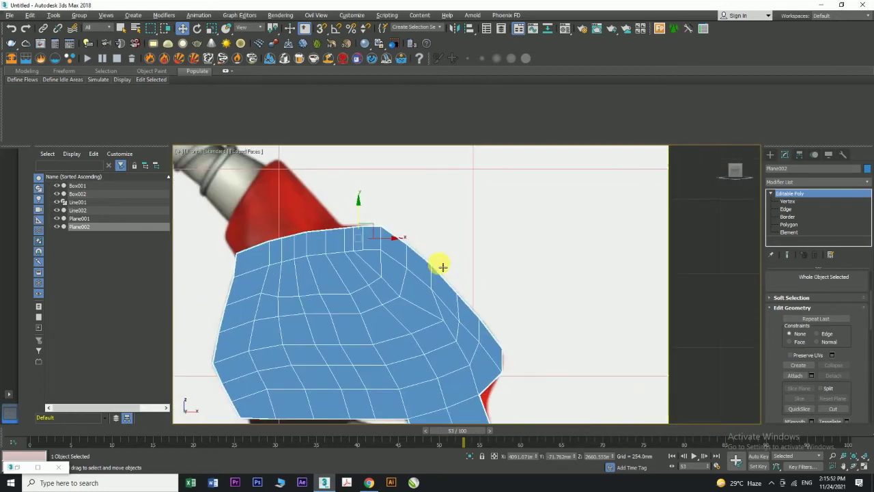
pyautogui.moveTo(472, 369); pyautogui.dragTo(478, 333, button='middle')
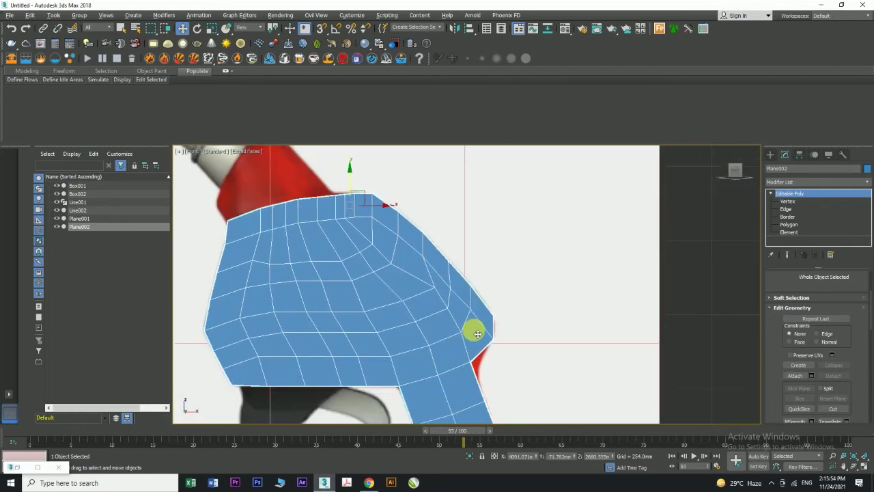
pyautogui.hotkey('alt', 'w')
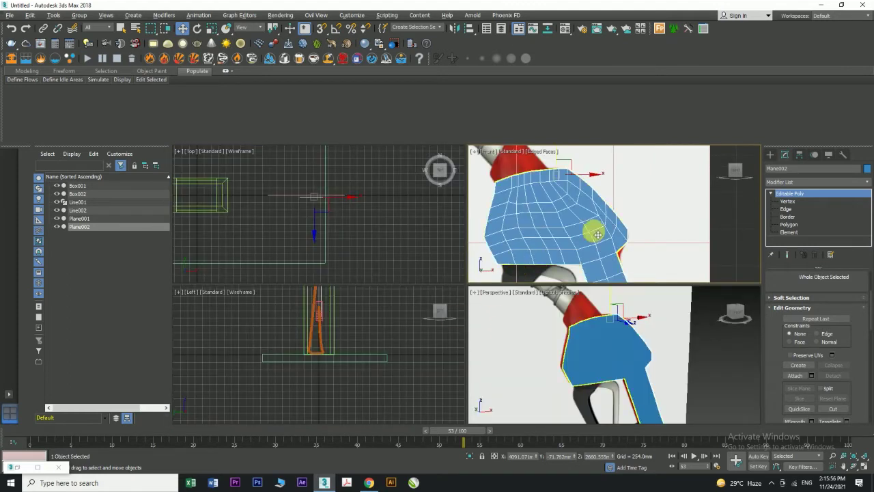
pyautogui.click(788, 202)
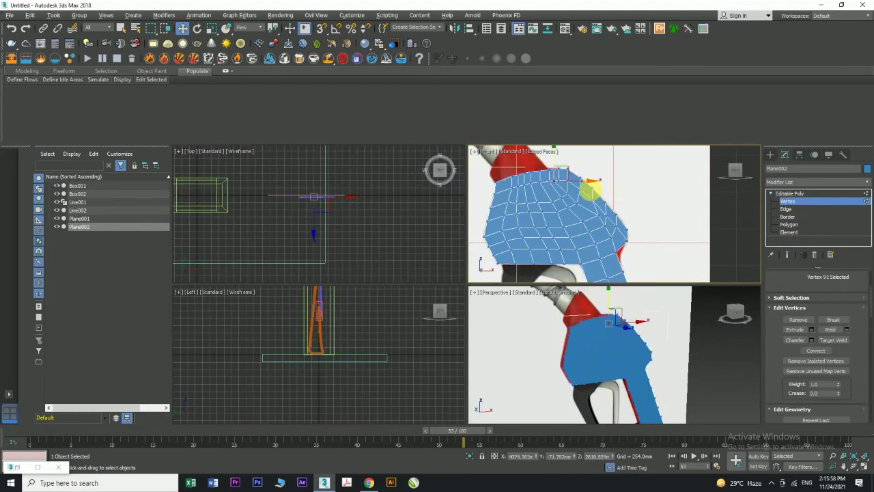
pyautogui.scroll(4, 589, 186)
pyautogui.click(788, 209)
pyautogui.click(595, 179)
pyautogui.scroll(3, 846, 315)
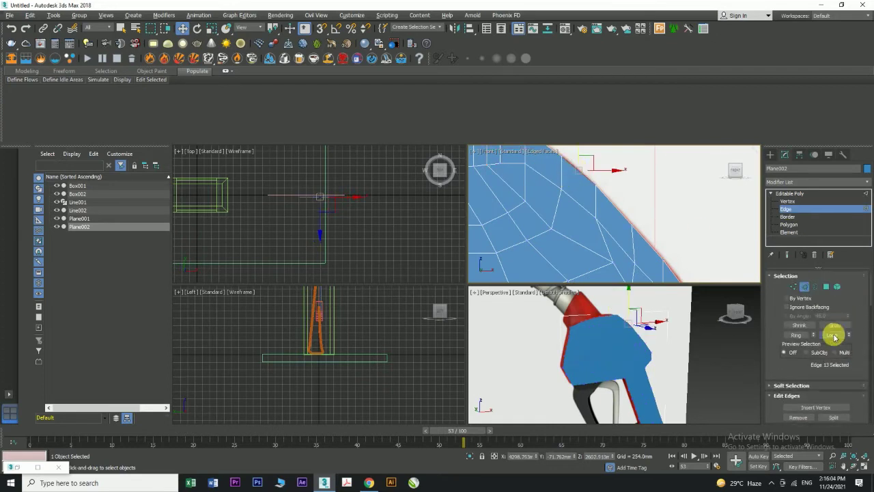
pyautogui.click(831, 334)
# - Add the outline edges along the body's underside and down the handle to the selection and extend it to loops
pyautogui.scroll(-6, 601, 226)
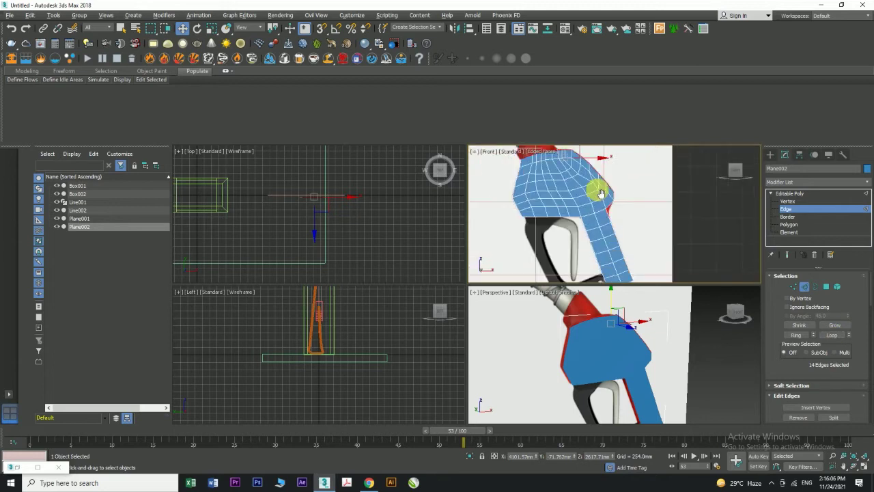
pyautogui.scroll(2, 601, 193)
pyautogui.hotkey('alt', 'w')
pyautogui.scroll(4, 396, 250)
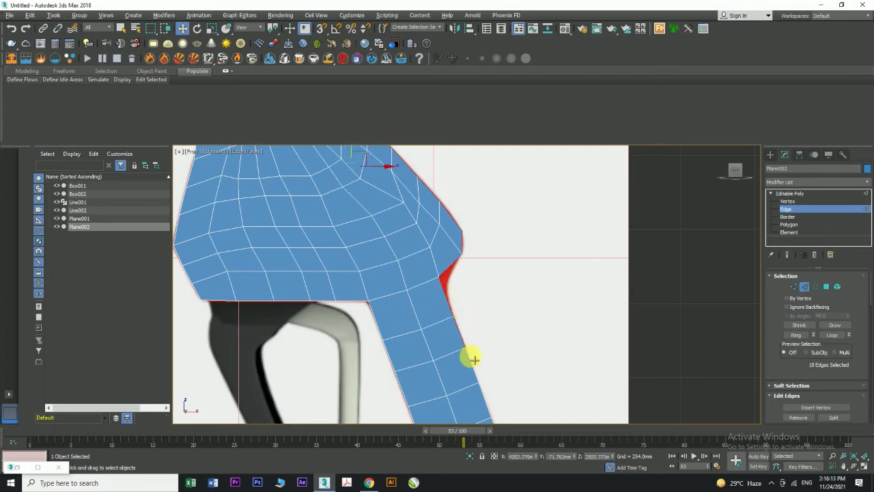
pyautogui.moveTo(473, 363); pyautogui.dragTo(480, 278, button='middle')
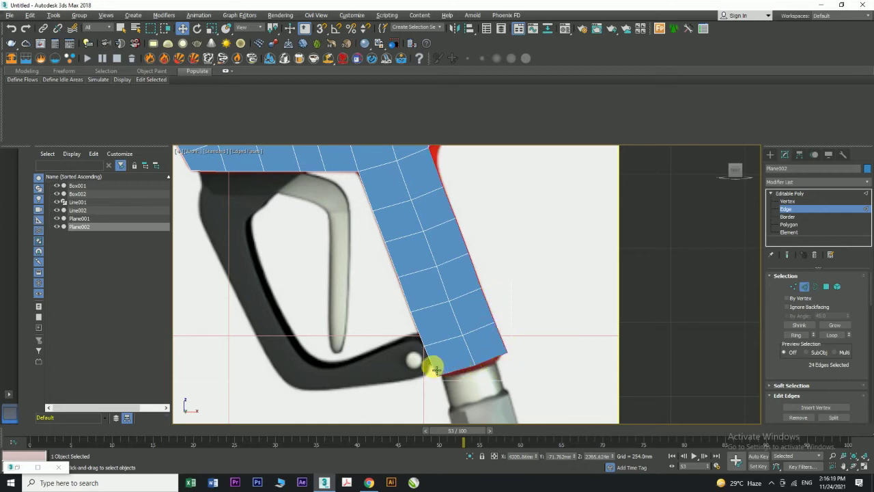
pyautogui.click(832, 334)
# - Remove the interior edges running across the nozzle body from the edge selection, starting with those near the upper outline
pyautogui.moveTo(425, 229); pyautogui.dragTo(505, 333, button='middle')
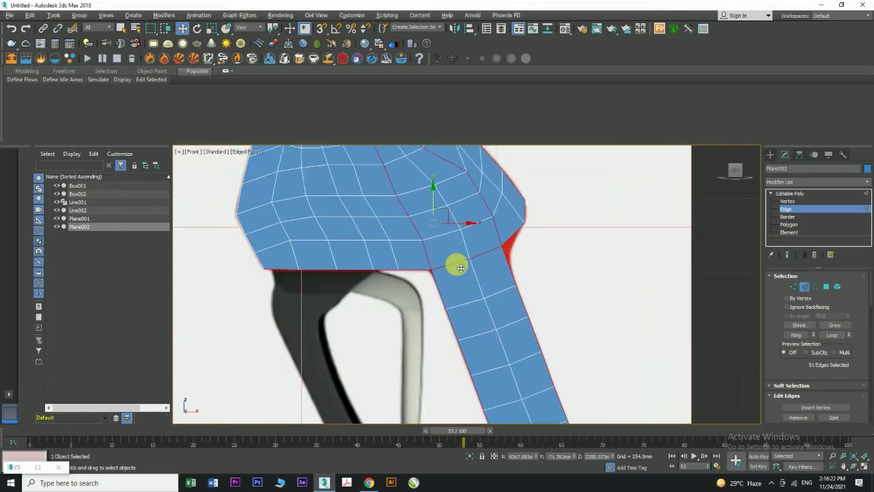
pyautogui.moveTo(431, 237); pyautogui.dragTo(456, 313, button='middle')
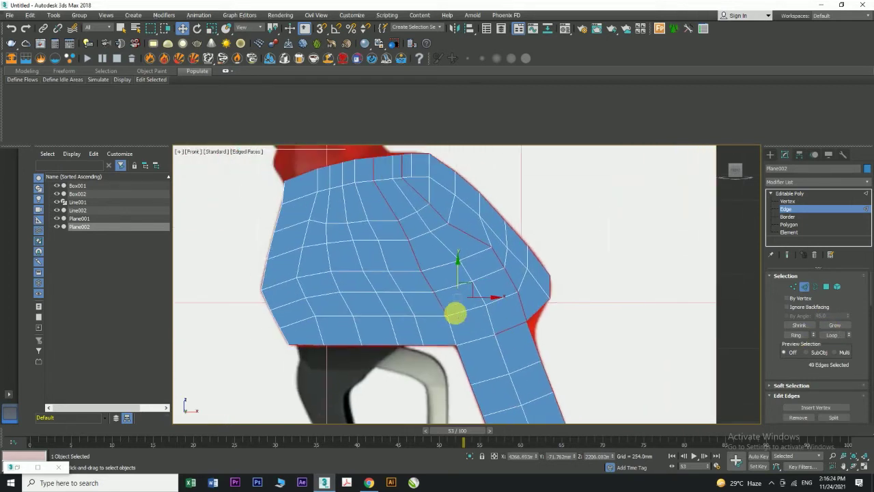
pyautogui.keyDown('alt'); pyautogui.moveTo(366, 171); pyautogui.dragTo(422, 251); pyautogui.keyUp('alt')
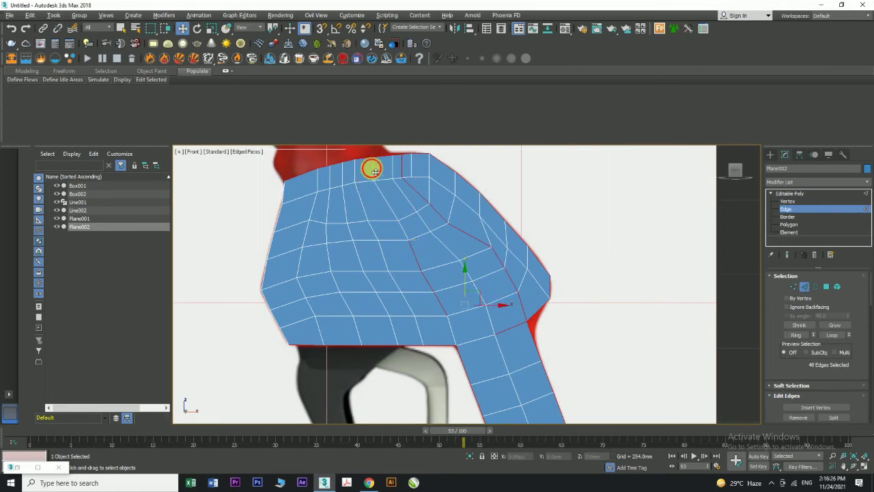
pyautogui.keyDown('alt'); pyautogui.click(401, 166); pyautogui.keyUp('alt')
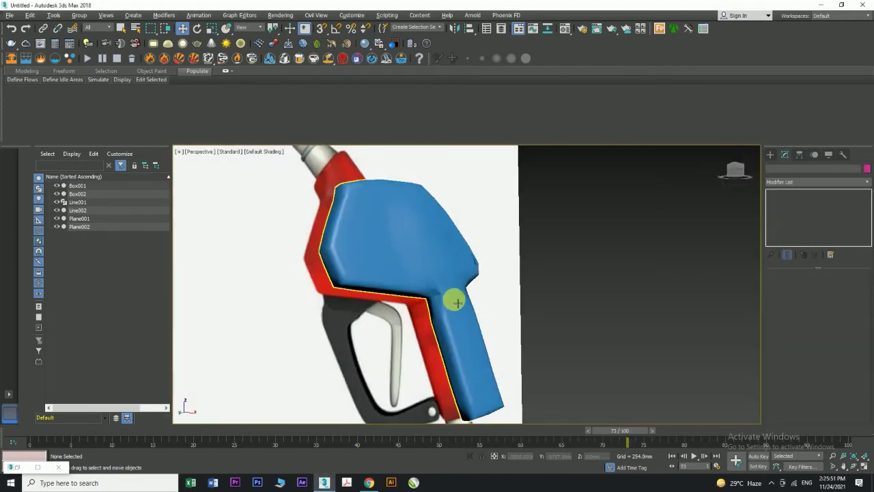
# - Display edged faces in the perspective view and examine the nozzle body's mesh around the handle junction
pyautogui.scroll(4, 453, 298)
pyautogui.moveTo(456, 301)
pyautogui.keyDown('alt'); pyautogui.mouseDown(button='middle')
pyautogui.moveTo(466, 293)
pyautogui.moveTo(451, 262)
pyautogui.moveTo(444, 293)
pyautogui.mouseUp(button='middle'); pyautogui.keyUp('alt')
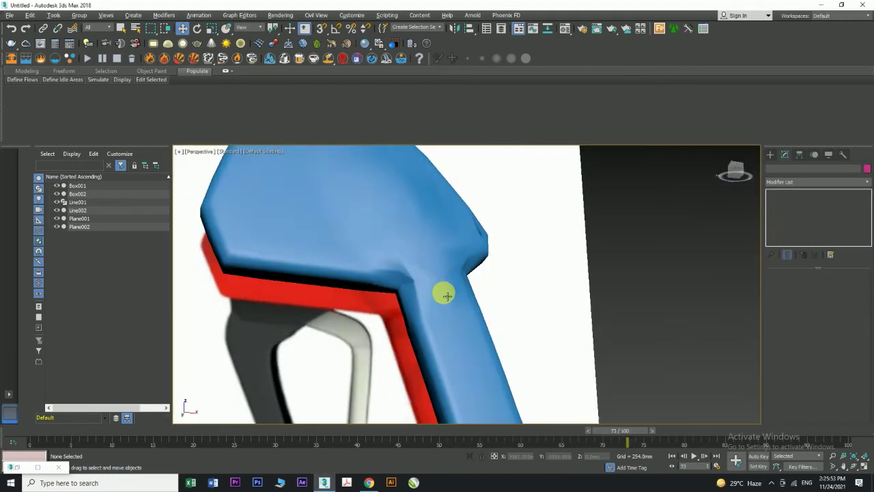
pyautogui.press('F4')
pyautogui.scroll(5, 417, 288)
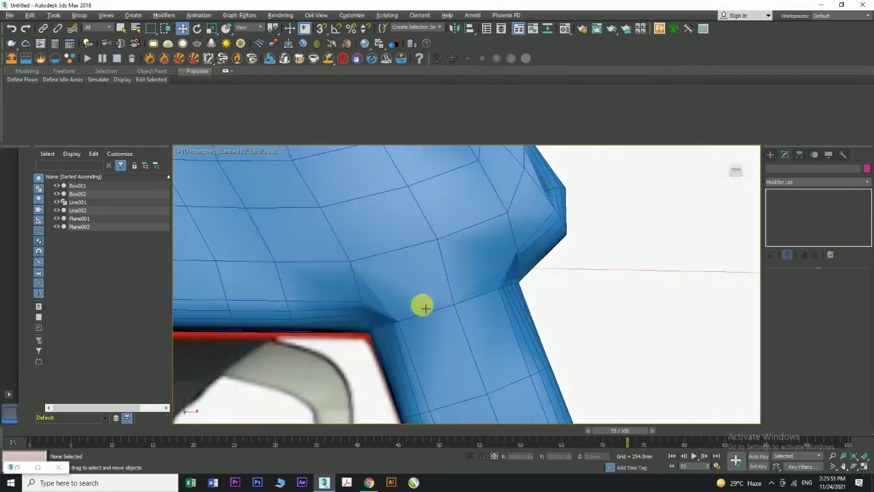
pyautogui.scroll(-3, 454, 282)
pyautogui.keyDown('alt'); pyautogui.moveTo(452, 291); pyautogui.dragTo(437, 309, button='middle'); pyautogui.keyUp('alt')
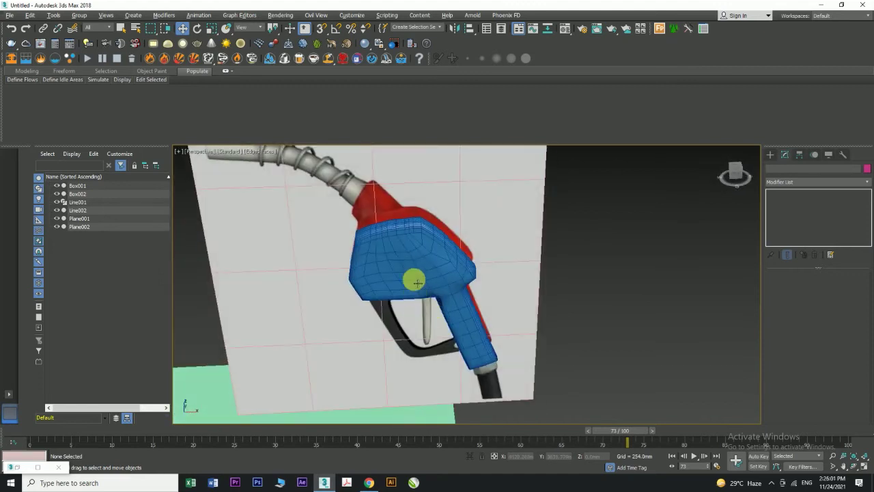
pyautogui.keyDown('alt'); pyautogui.moveTo(381, 219); pyautogui.dragTo(412, 230, button='middle'); pyautogui.keyUp('alt')
# - Select the nozzle body and move its Symmetry modifier's mirror plane along Y to about -220.1 mm
pyautogui.click(412, 231)
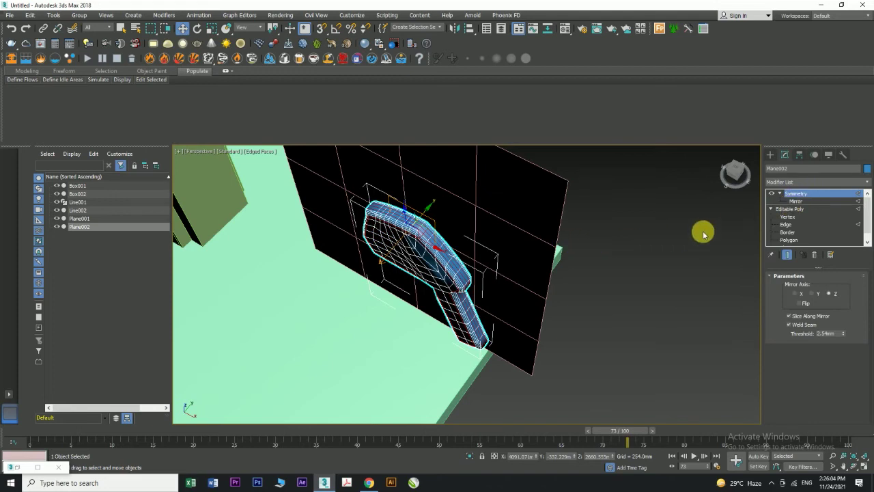
pyautogui.keyDown('alt'); pyautogui.moveTo(409, 303); pyautogui.dragTo(409, 286, button='middle'); pyautogui.keyUp('alt')
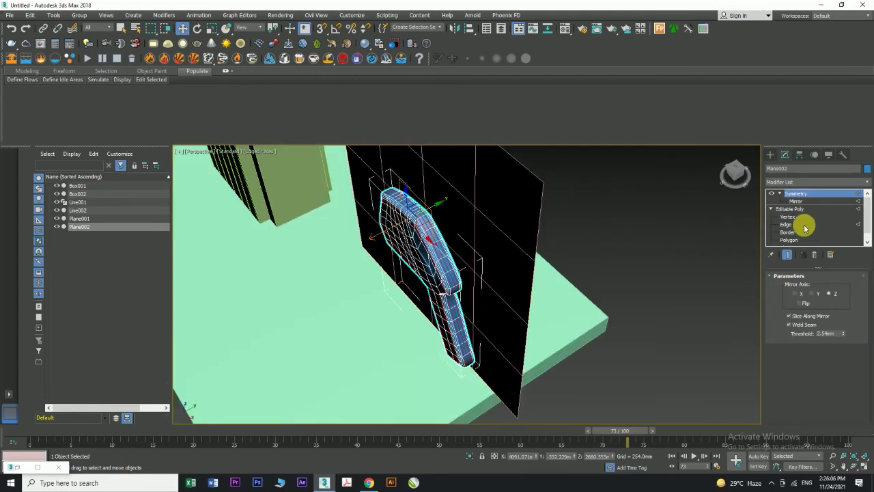
pyautogui.click(793, 201)
pyautogui.moveTo(441, 198); pyautogui.dragTo(450, 206)
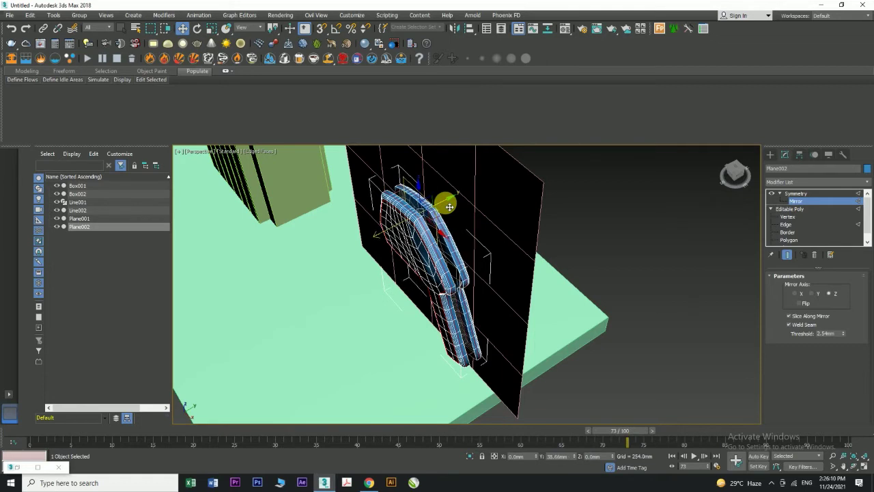
pyautogui.scroll(5, 425, 217)
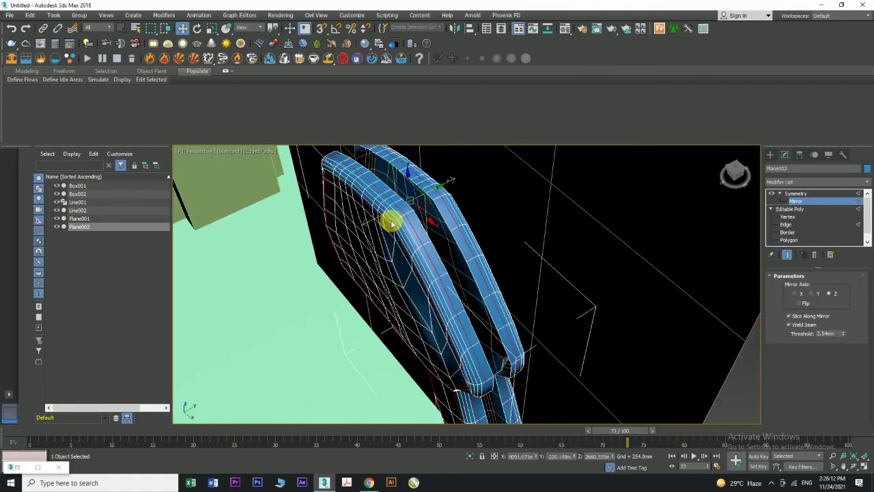
# - Return to the edge level of the nozzle body's Editable Poly base and clear the edge selection
pyautogui.rightClick(391, 214)
pyautogui.click(779, 211)
pyautogui.click(779, 208)
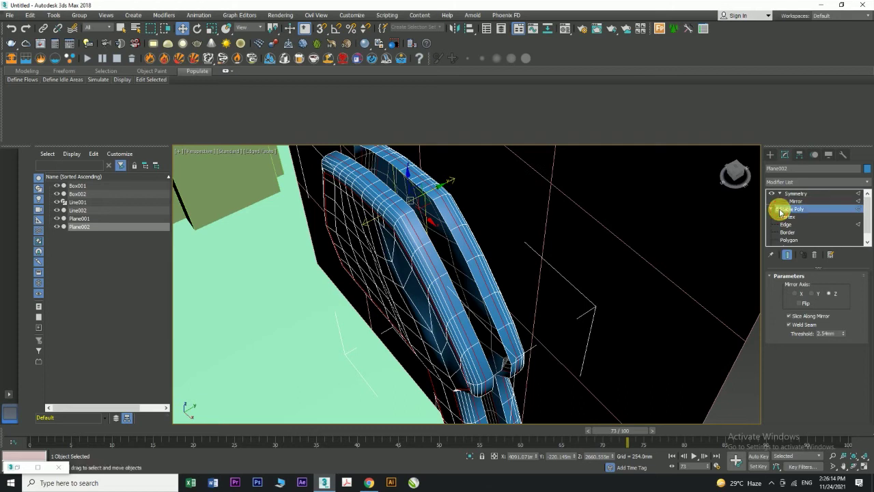
pyautogui.press('2')
pyautogui.rightClick(405, 234)
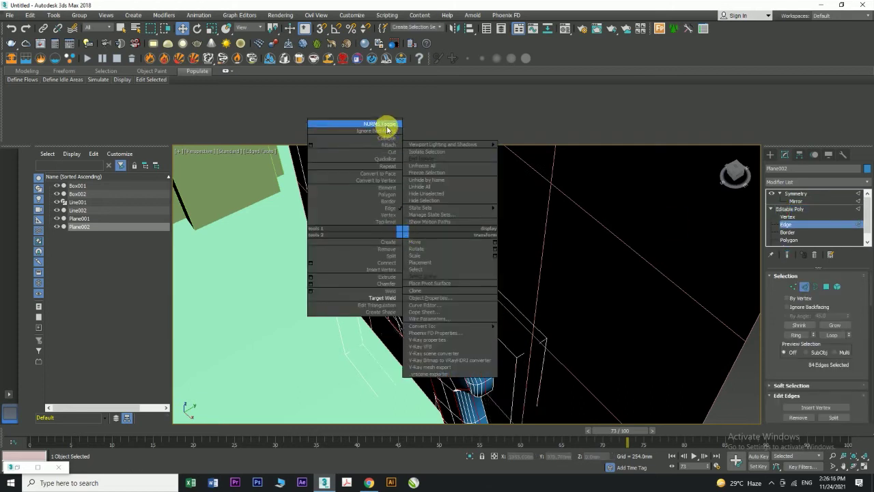
pyautogui.click(516, 247)
# - In the top view, select all vertices along the nozzle body's open rear edge and shift them along Y towards the mirror plane
pyautogui.keyDown('alt'); pyautogui.moveTo(388, 215); pyautogui.dragTo(403, 231, button='middle'); pyautogui.keyUp('alt')
pyautogui.hotkey('alt', 'w')
pyautogui.middleClick(365, 226)
pyautogui.hotkey('alt', 'w')
pyautogui.scroll(-5, 363, 225)
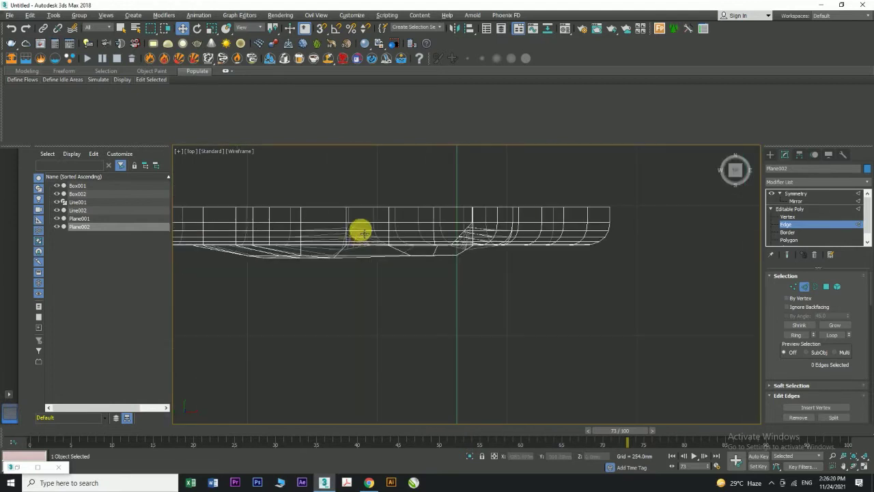
pyautogui.click(793, 286)
pyautogui.scroll(-3, 416, 220)
pyautogui.moveTo(184, 190); pyautogui.dragTo(579, 216)
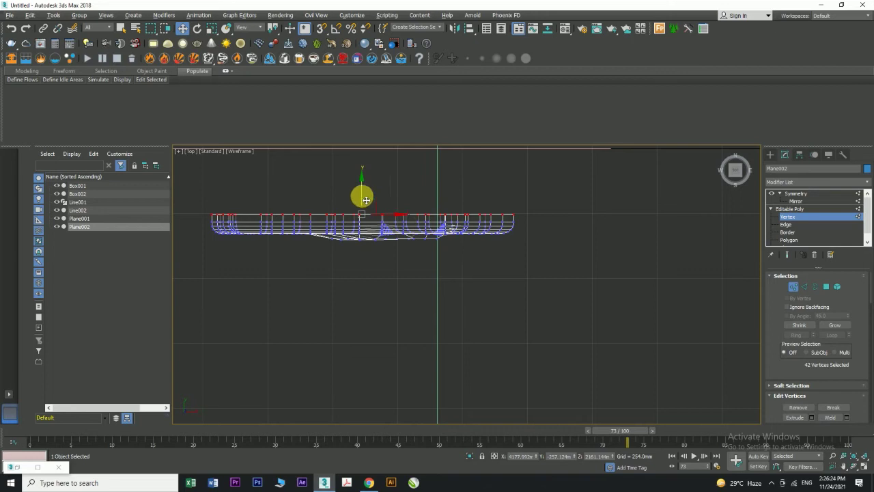
# - Show the mirrored Symmetry result, examine the seam between the two nozzle halves, and return to the Editable Poly base level
pyautogui.click(792, 194)
pyautogui.hotkey('alt', 'w')
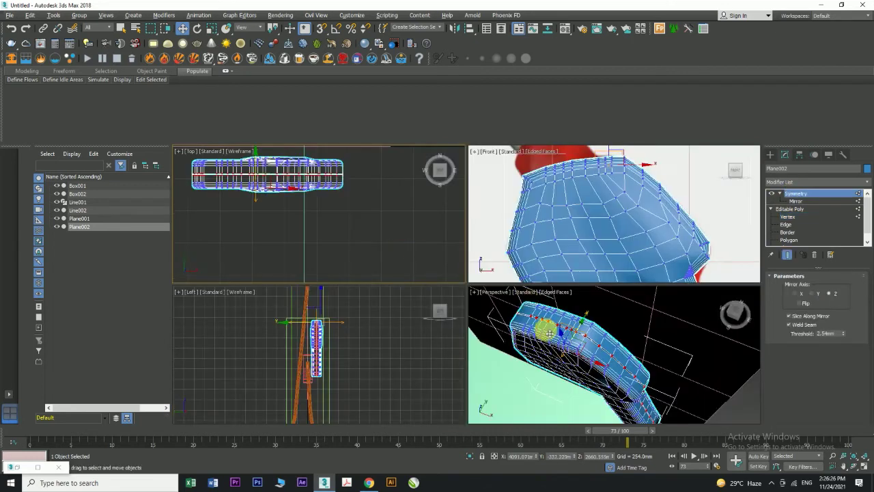
pyautogui.hotkey('alt', 'w')
pyautogui.keyDown('alt'); pyautogui.moveTo(555, 328); pyautogui.dragTo(511, 312, button='middle'); pyautogui.keyUp('alt')
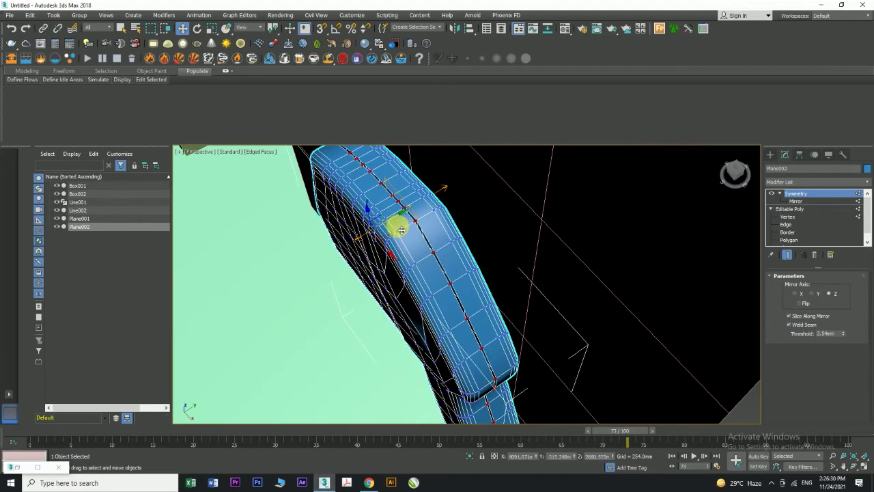
pyautogui.click(797, 202)
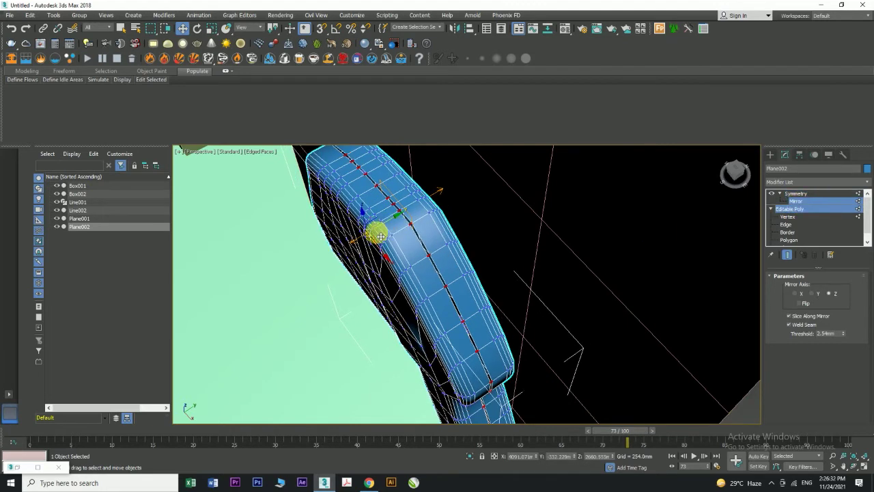
pyautogui.scroll(2, 398, 230)
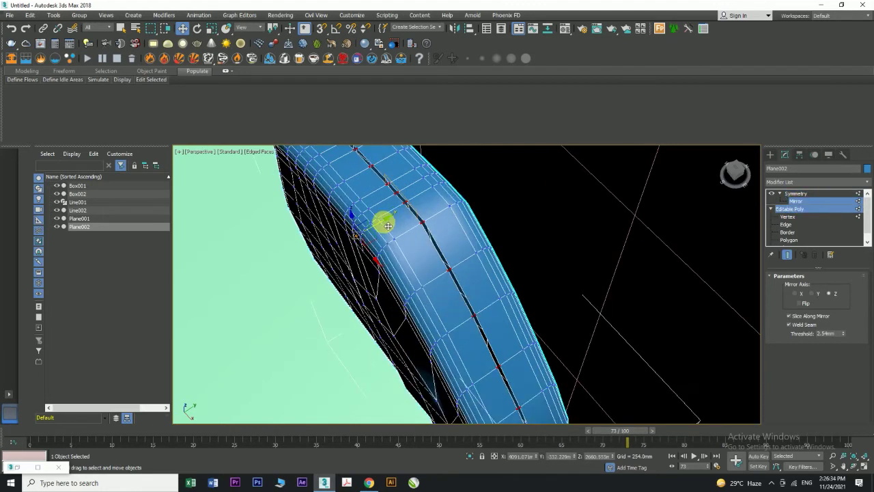
pyautogui.click(800, 217)
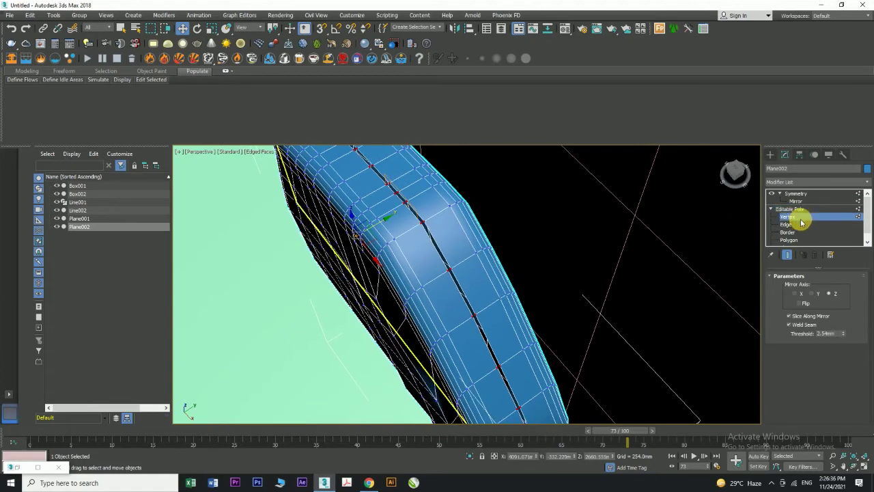
pyautogui.click(790, 208)
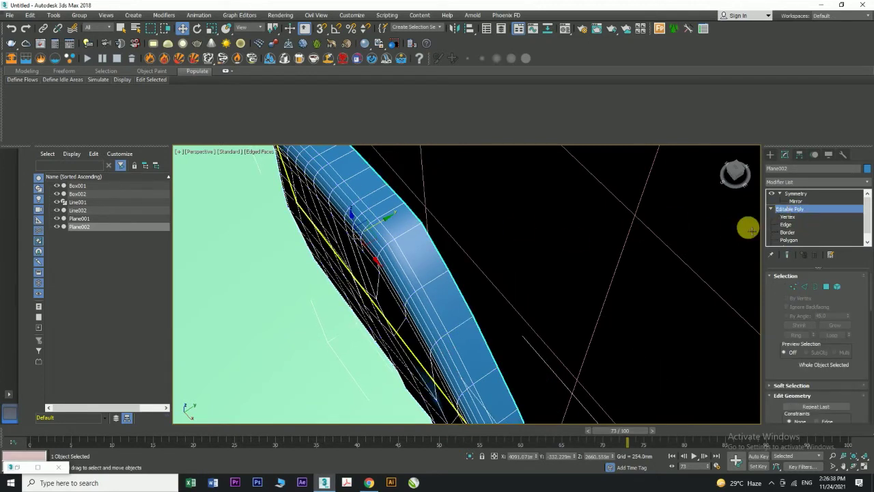
# - Move the selected outer vertices of the blue nozzle body slightly outward, then return to its Symmetry modifier
pyautogui.click(786, 216)
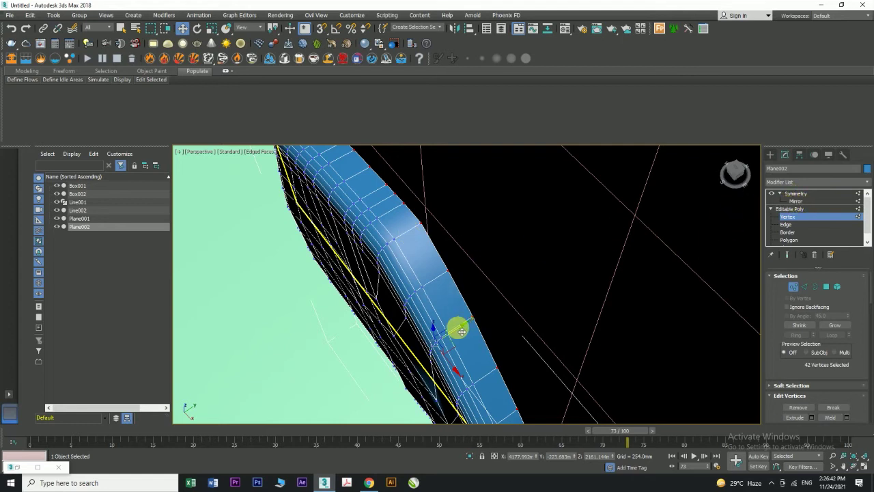
pyautogui.moveTo(449, 358); pyautogui.dragTo(461, 330)
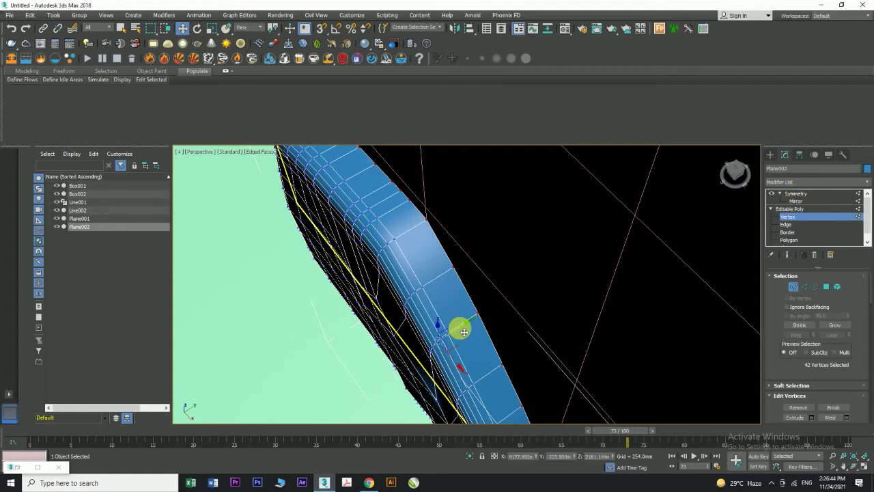
pyautogui.click(786, 195)
pyautogui.scroll(-6, 552, 279)
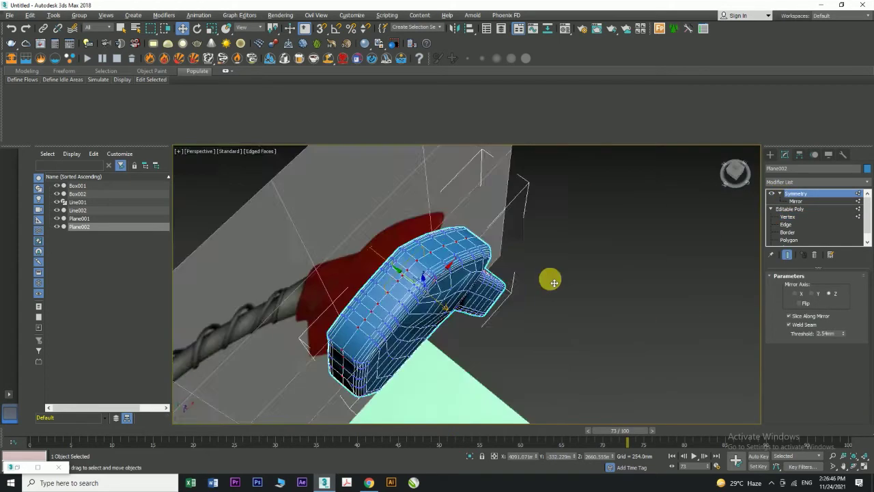
pyautogui.scroll(3, 523, 240)
pyautogui.keyDown('alt'); pyautogui.moveTo(523, 241); pyautogui.dragTo(458, 282, button='middle'); pyautogui.keyUp('alt')
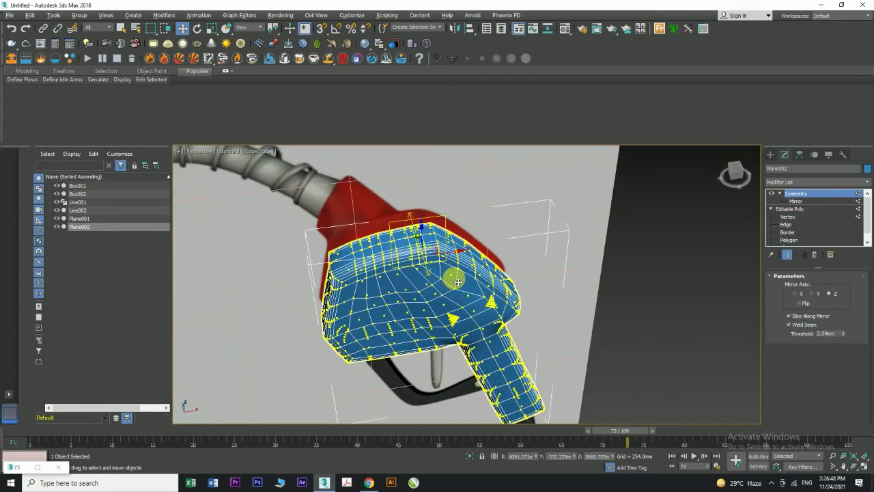
# - Examine the nozzle body's upper edge against the reference image in the front view, and its outline in the top view
pyautogui.hotkey('alt', 'w')
pyautogui.middleClick(527, 239)
pyautogui.hotkey('alt', 'w')
pyautogui.moveTo(526, 282); pyautogui.dragTo(514, 362, button='middle')
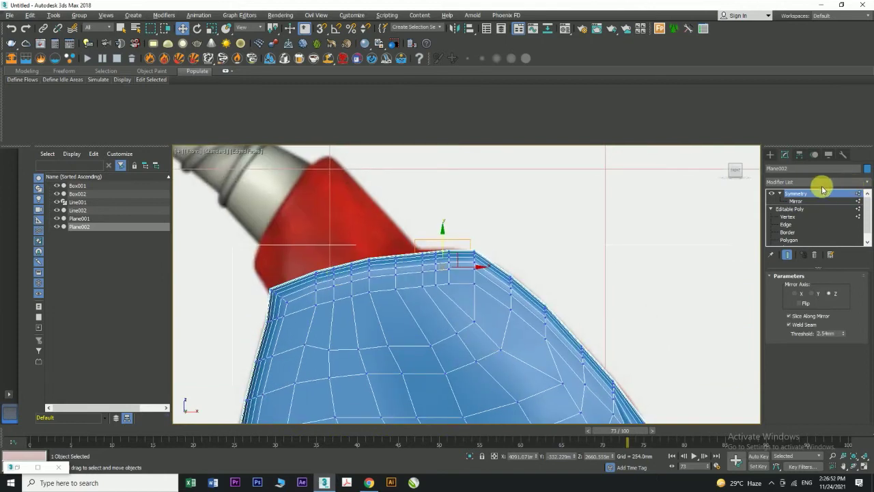
pyautogui.scroll(-2, 368, 250)
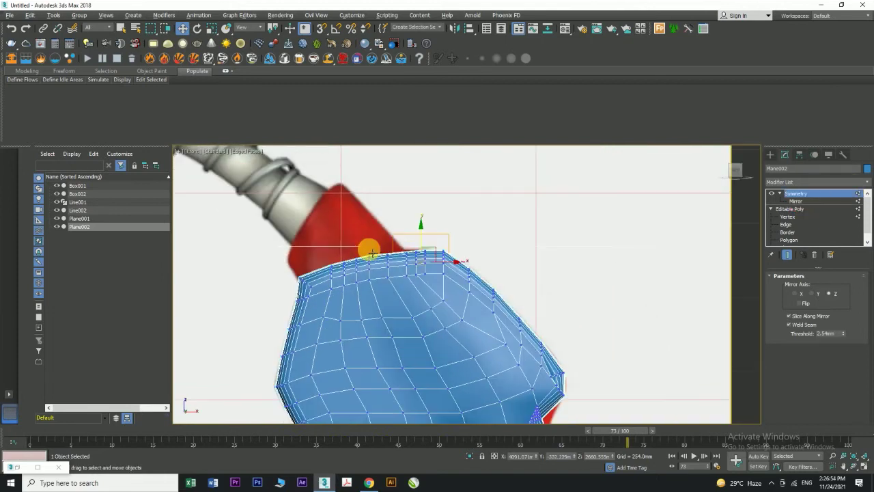
pyautogui.hotkey('alt', 'w')
pyautogui.middleClick(351, 234)
pyautogui.hotkey('alt', 'w')
pyautogui.scroll(-1, 369, 239)
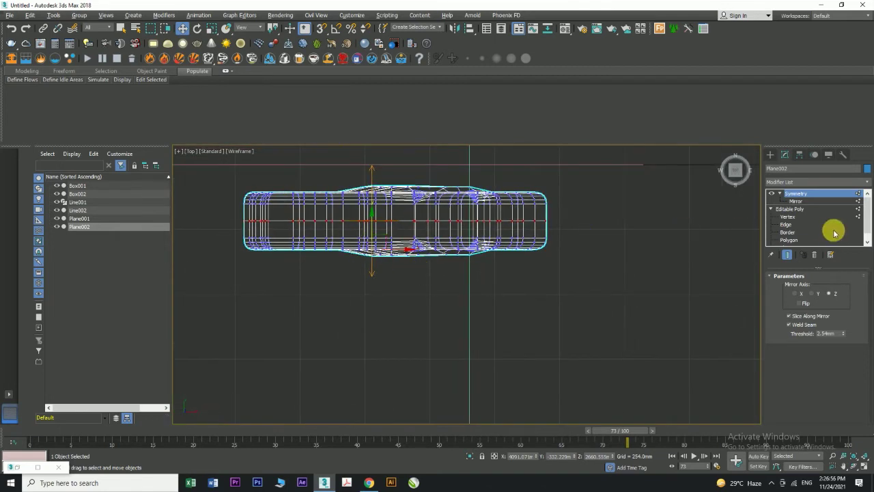
pyautogui.click(770, 154)
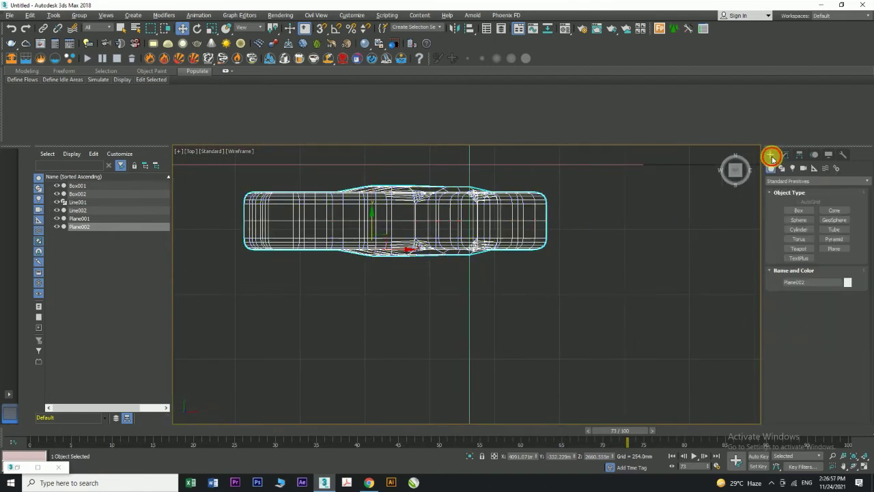
pyautogui.click(799, 230)
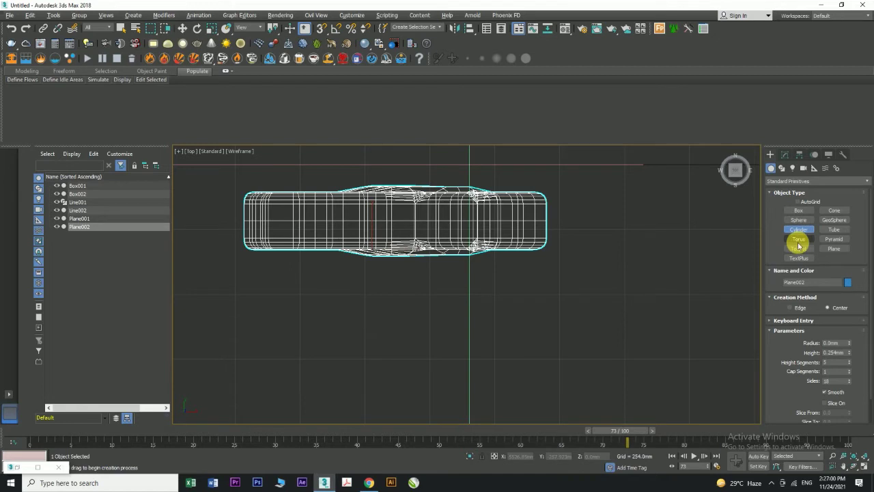
pyautogui.click(834, 230)
pyautogui.moveTo(360, 220); pyautogui.dragTo(337, 230)
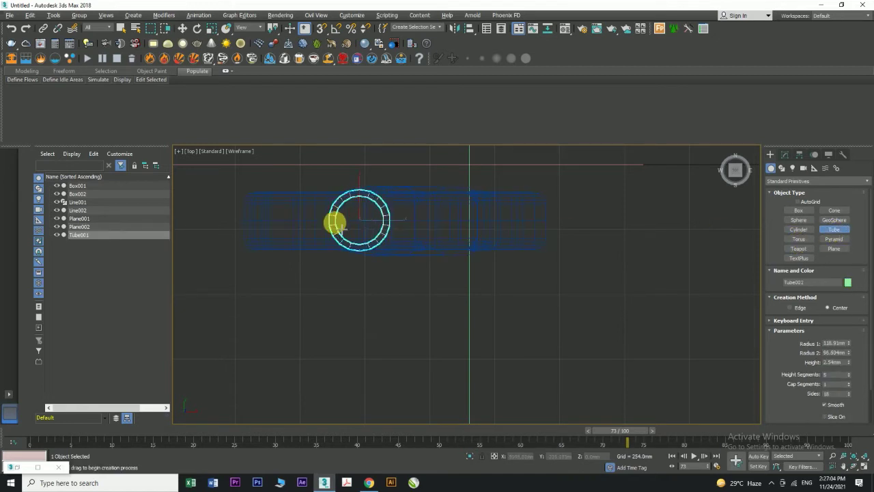
pyautogui.hotkey('ctrl', 'z')
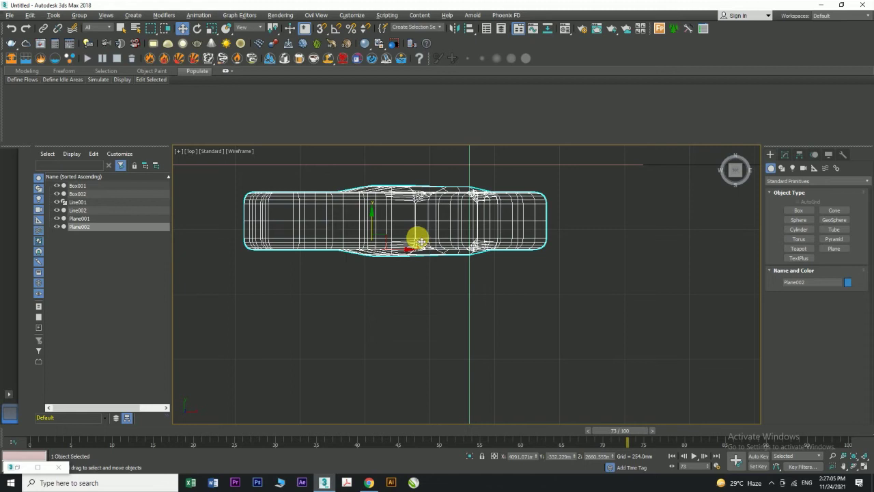
# - Create a flat cylinder with a radius of about 157 mm over the nozzle body in the top view
pyautogui.click(800, 229)
pyautogui.moveTo(375, 215); pyautogui.dragTo(336, 221)
pyautogui.click(347, 225)
pyautogui.rightClick(350, 224)
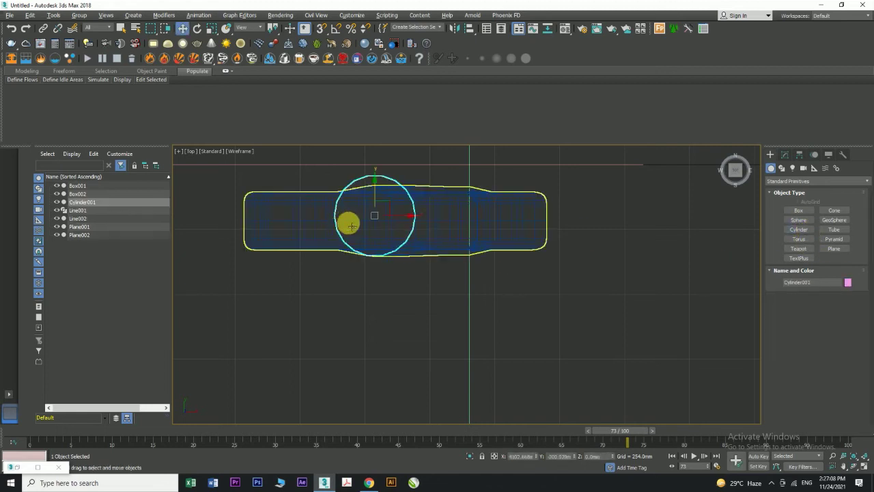
# - Set the cylinder's sides to 80 and increase its height to about 43 mm
pyautogui.click(784, 154)
pyautogui.click(835, 298)
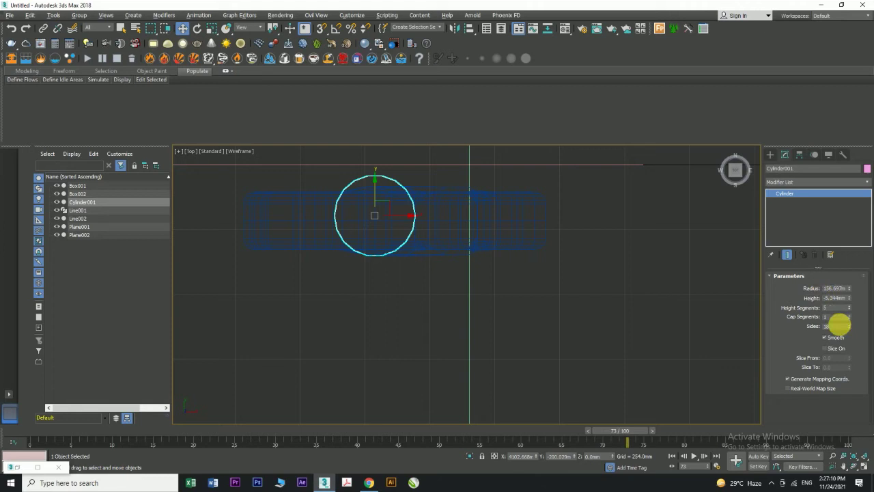
pyautogui.doubleClick(837, 326)
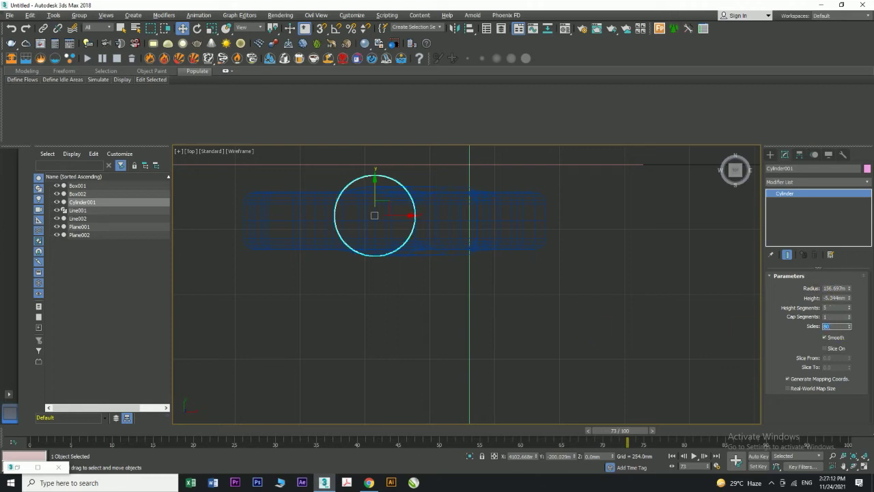
pyautogui.moveTo(850, 295); pyautogui.dragTo(843, 215)
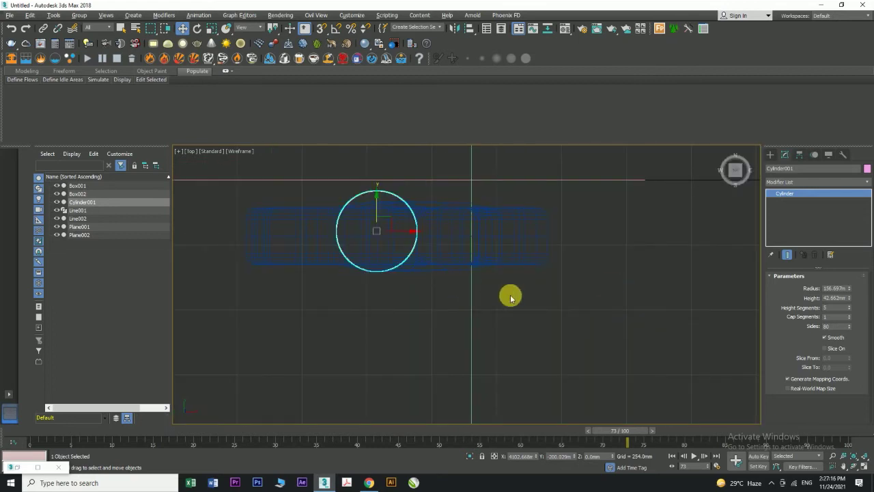
# - Move the cylinder up in the front view onto the red collar above the nozzle body
pyautogui.press('f')
pyautogui.scroll(-7, 471, 248)
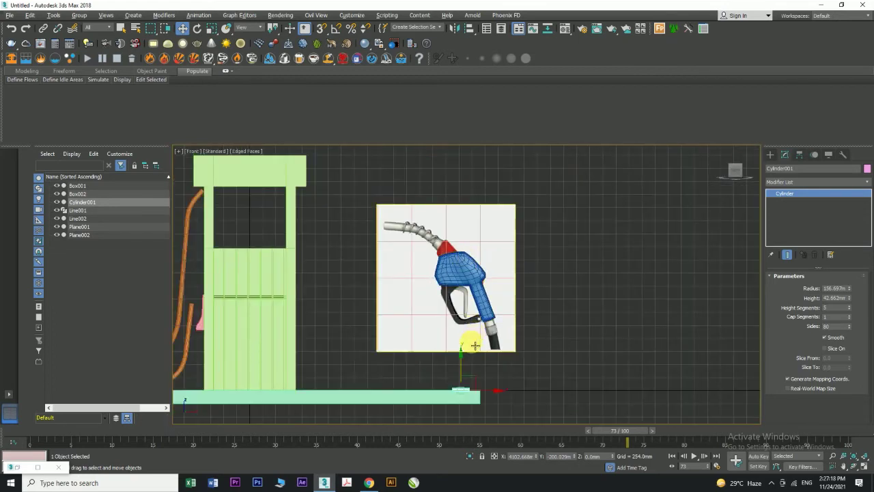
pyautogui.scroll(10, 443, 249)
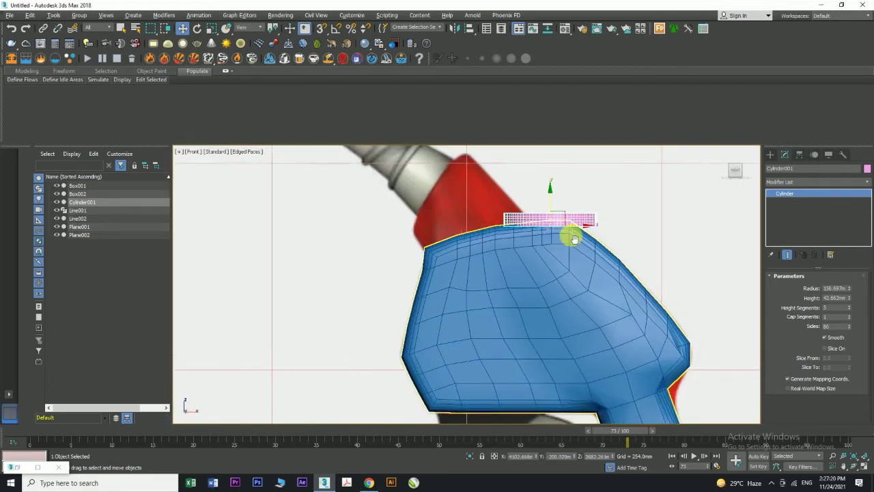
pyautogui.scroll(3, 573, 238)
pyautogui.click(414, 229)
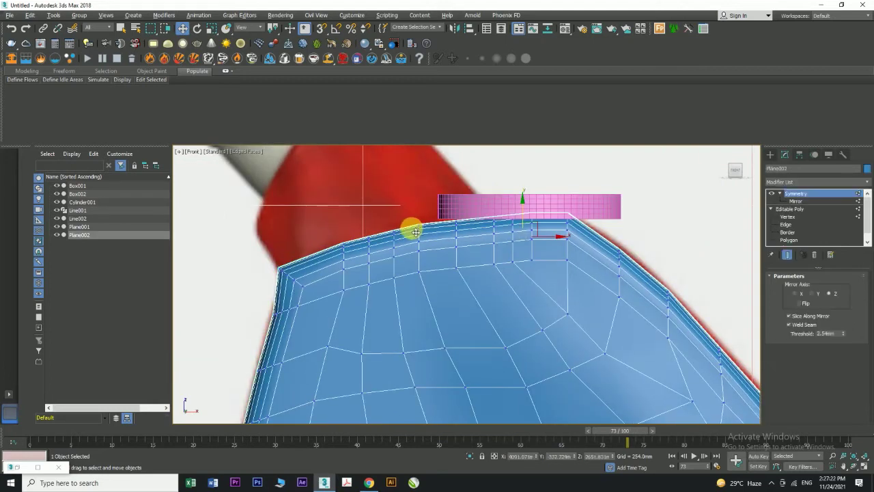
pyautogui.click(527, 203)
pyautogui.moveTo(556, 221); pyautogui.dragTo(398, 185)
# - Rotate and shift the cylinder in the front view to match the tilt of the red collar
pyautogui.press('e')
pyautogui.press('w')
pyautogui.moveTo(412, 224); pyautogui.dragTo(393, 199)
pyautogui.press('e')
pyautogui.press('w')
pyautogui.press('e')
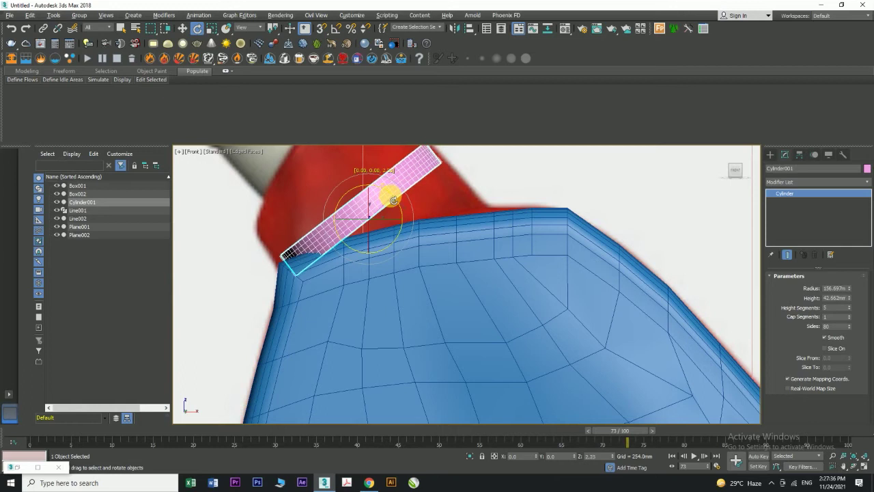
pyautogui.moveTo(391, 200); pyautogui.dragTo(387, 195)
pyautogui.press('w')
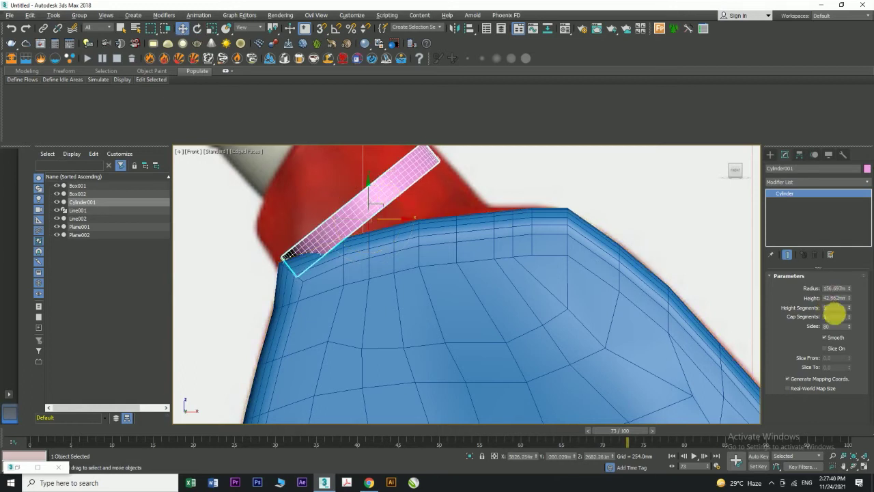
# - Increase the cylinder's height to about 167 mm with 1 height segment, and dismiss the Quick Heal upgrade notice
pyautogui.moveTo(850, 301); pyautogui.dragTo(786, 200)
pyautogui.scroll(-2, 381, 293)
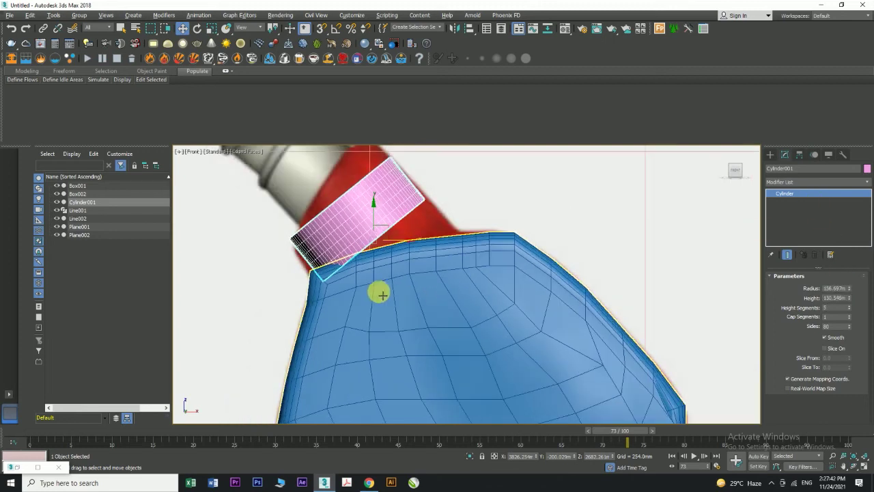
pyautogui.rightClick(850, 309)
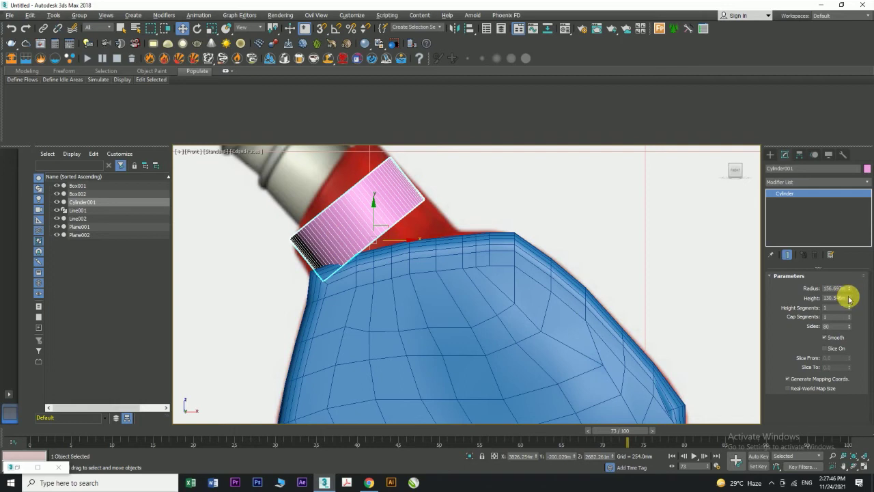
pyautogui.moveTo(850, 299); pyautogui.dragTo(846, 288)
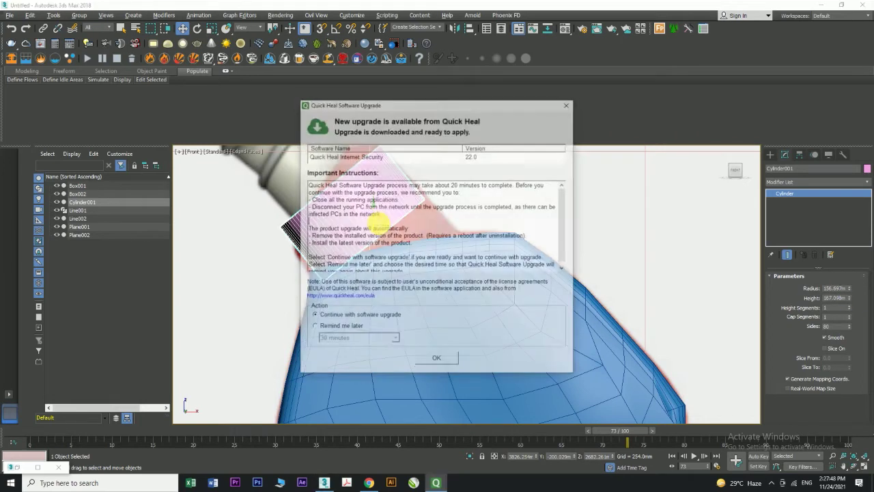
pyautogui.click(568, 106)
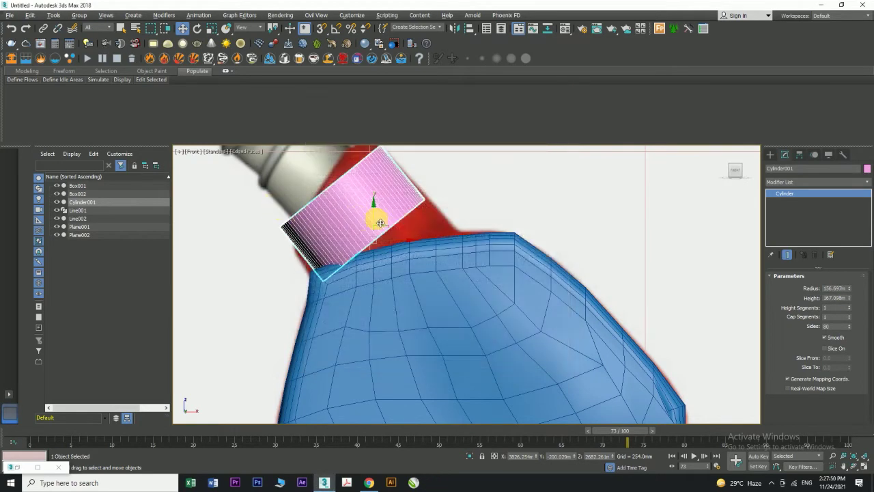
# - Fine-tune the cylinder's position and rotation so its base sinks into the nozzle body along the red collar
pyautogui.moveTo(377, 224); pyautogui.dragTo(407, 251)
pyautogui.press('e')
pyautogui.press('w')
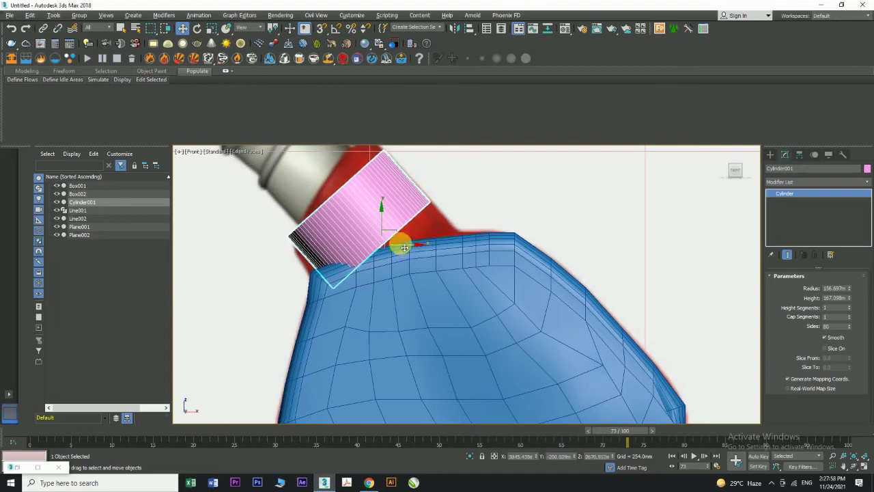
pyautogui.rightClick(385, 234)
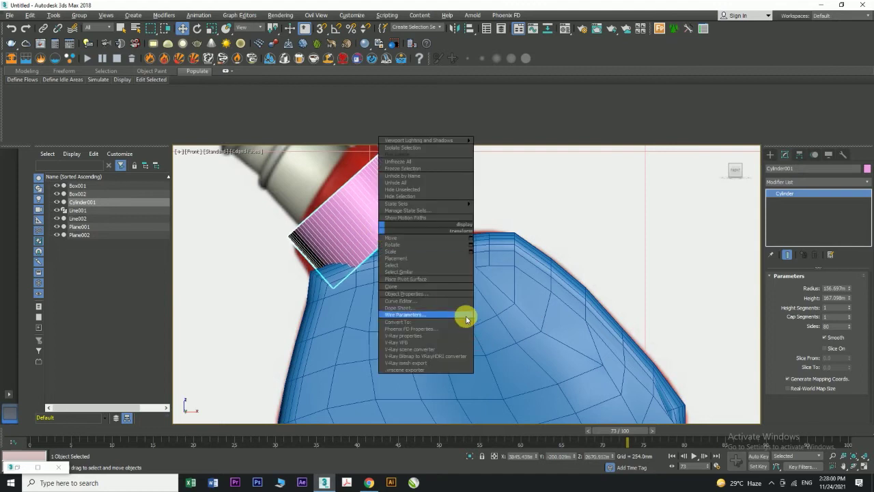
pyautogui.click(255, 206)
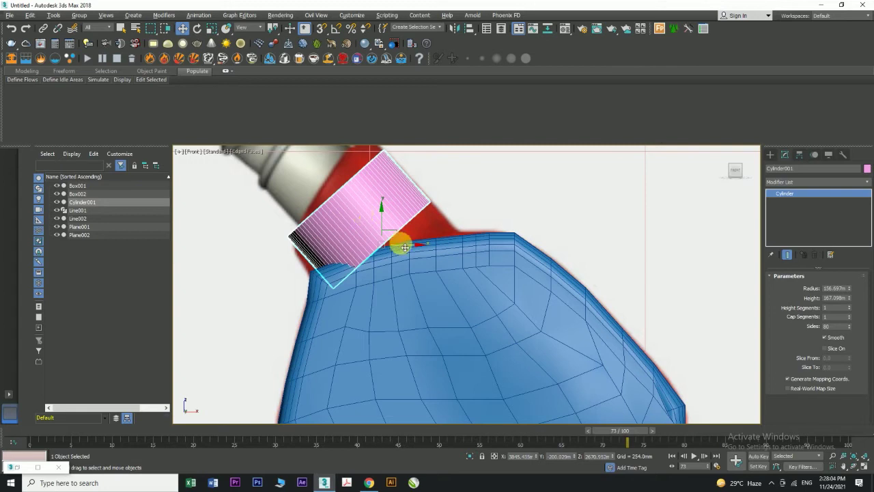
# - Scale the cylinder along Y to about 68 percent in the top view and go back to the front view
pyautogui.press('t')
pyautogui.press('r')
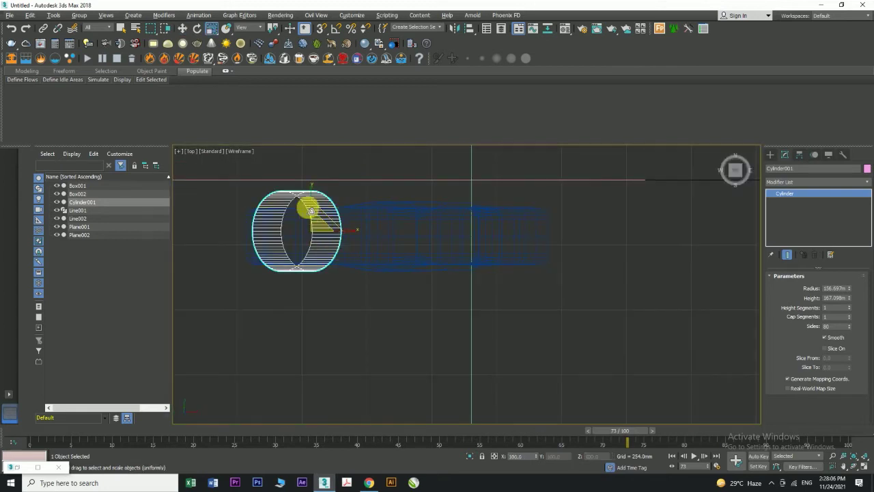
pyautogui.moveTo(312, 196); pyautogui.dragTo(315, 216)
pyautogui.hotkey('alt', 'w')
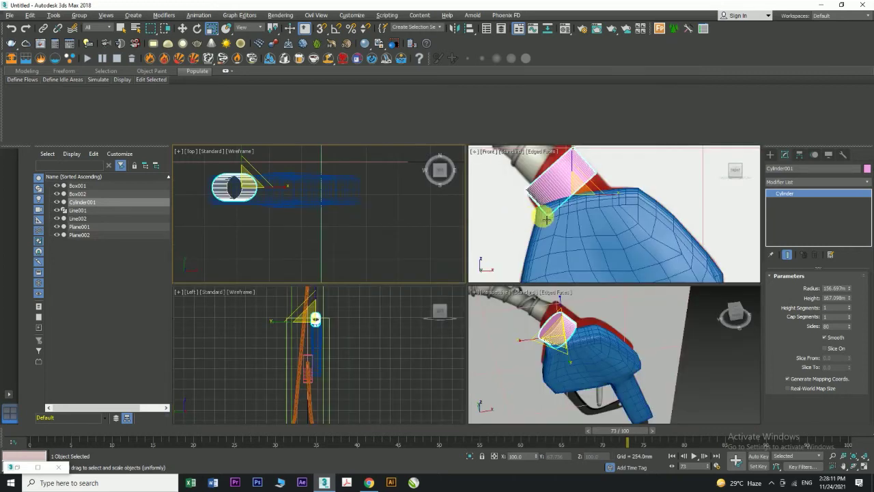
pyautogui.middleClick(554, 214)
pyautogui.hotkey('alt', 'w')
pyautogui.press('w')
pyautogui.scroll(3, 409, 214)
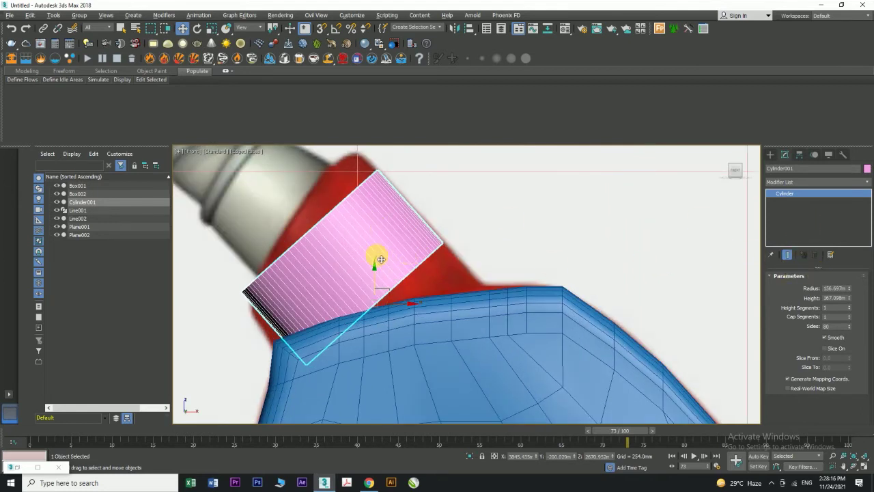
pyautogui.press('Delete')
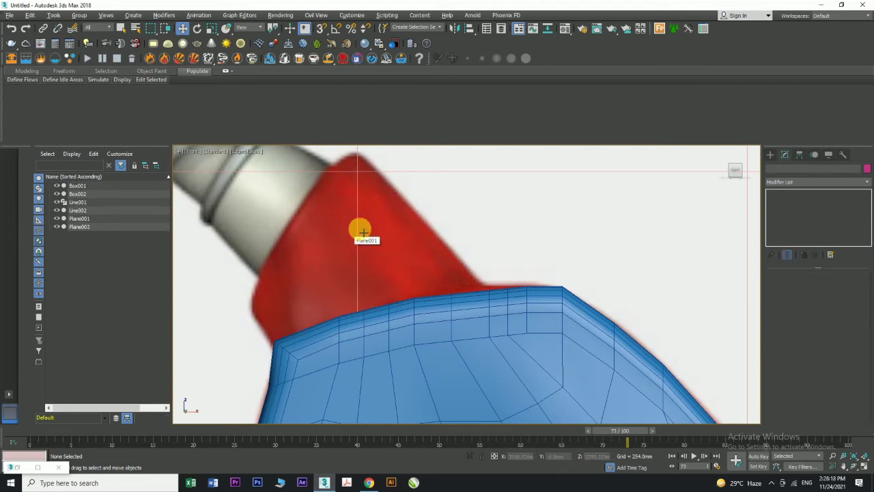
pyautogui.scroll(3, 316, 256)
pyautogui.scroll(-2, 369, 269)
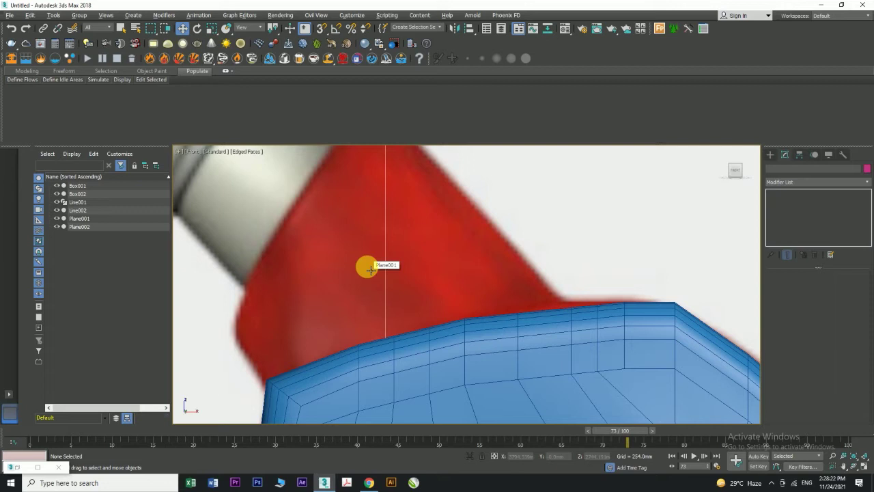
pyautogui.hotkey('ctrl', 'z')
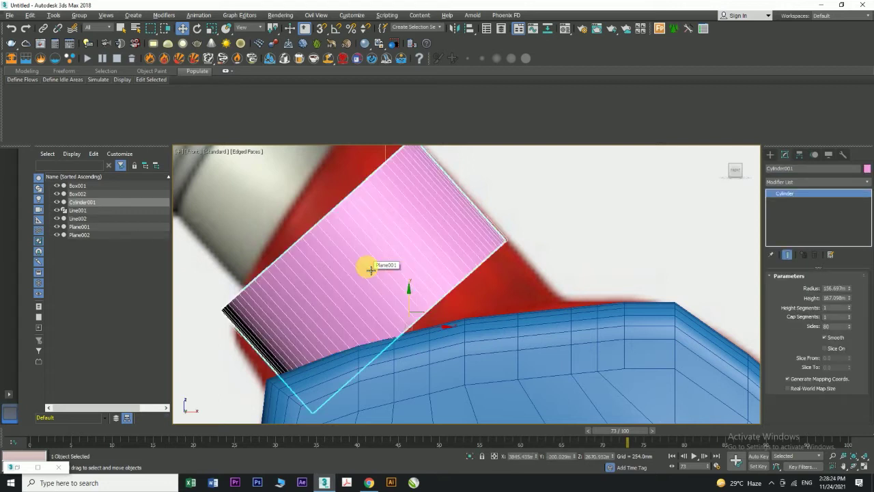
# - Convert the collar cylinder to an Editable Poly
pyautogui.scroll(-2, 468, 287)
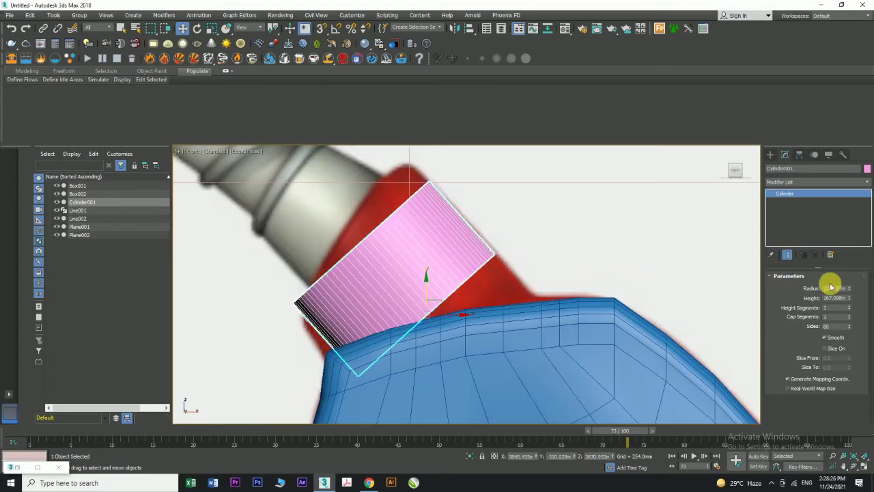
pyautogui.rightClick(421, 261)
pyautogui.moveTo(502, 356)
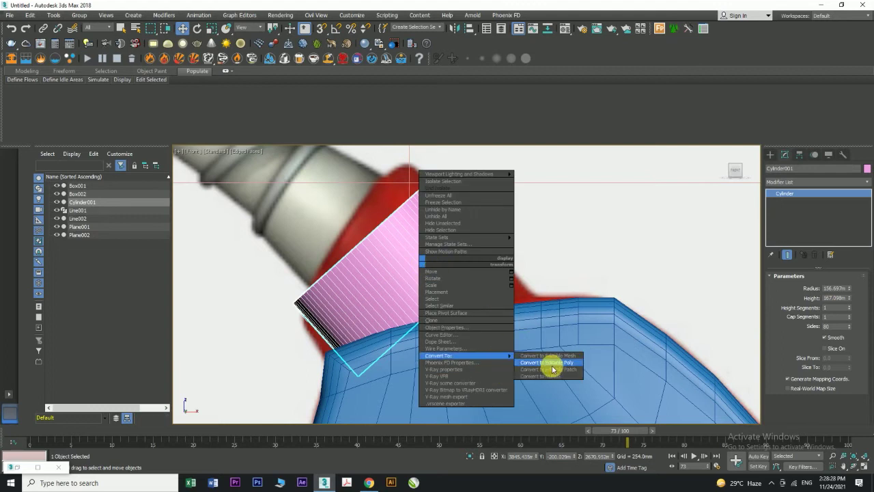
pyautogui.click(551, 369)
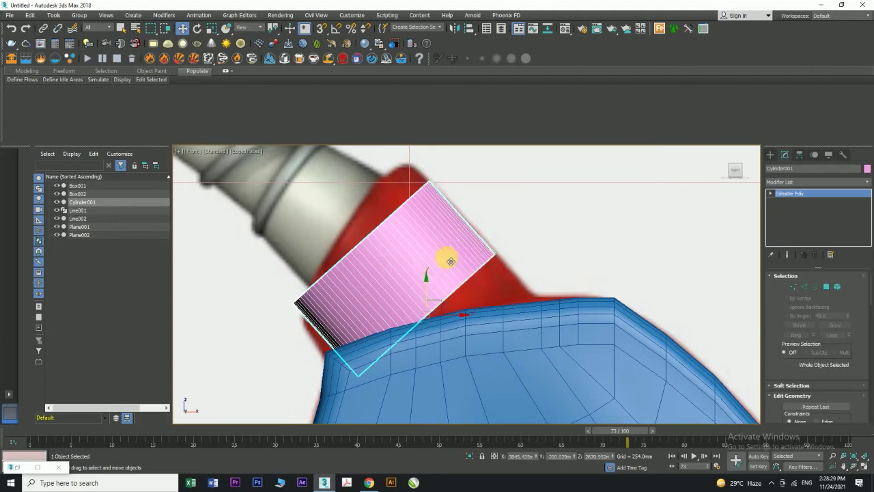
# - Select the 13 vertices at the cylinder base's outer corner and move them down to meet the nozzle body along the red collar's edge
pyautogui.click(793, 286)
pyautogui.moveTo(575, 327); pyautogui.dragTo(577, 328)
pyautogui.moveTo(491, 224); pyautogui.dragTo(545, 309)
pyautogui.click(547, 289)
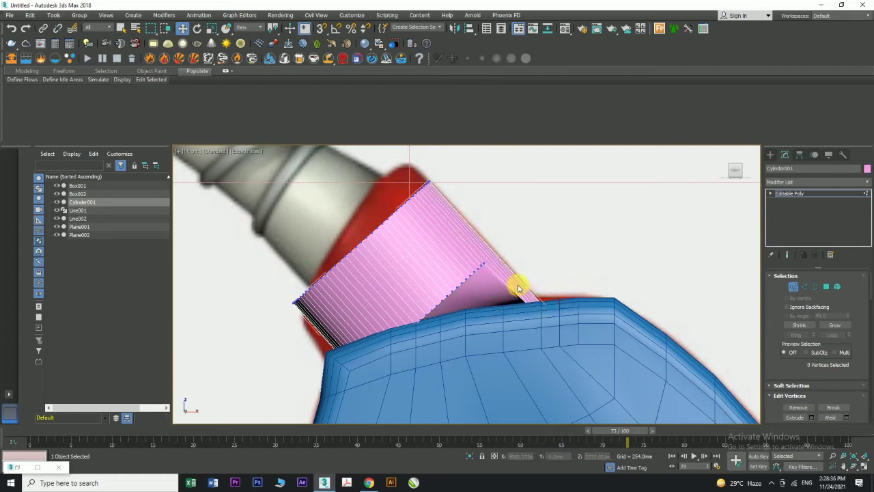
pyautogui.hotkey('ctrl', 'z')
pyautogui.hotkey('ctrl', 'z')
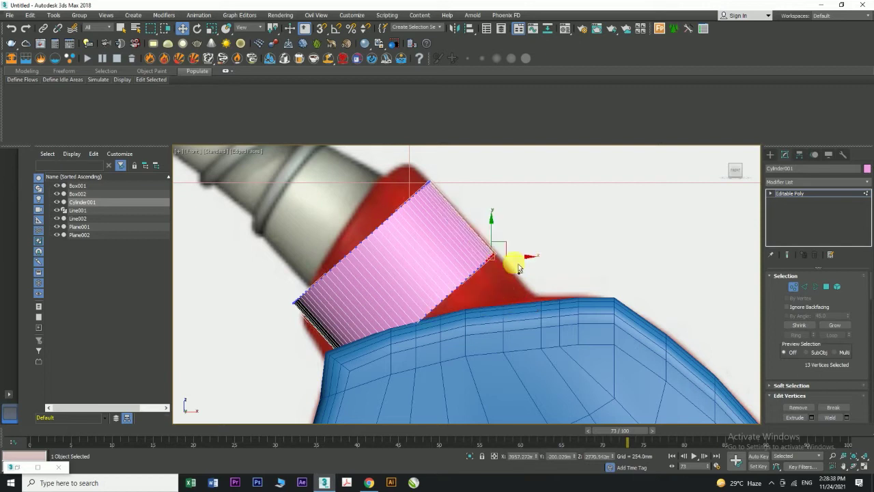
pyautogui.moveTo(497, 245); pyautogui.dragTo(521, 299)
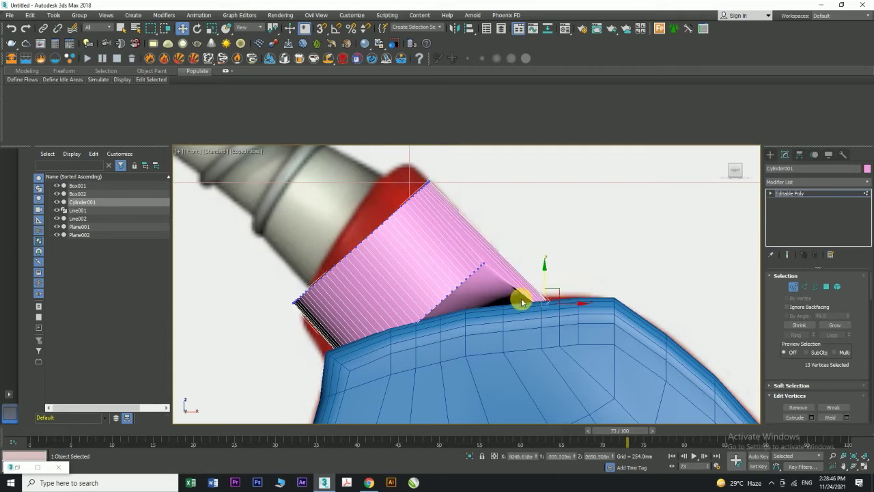
# - Move the next groups of cylinder base vertices down to the nozzle body's upper edge, closing the gap
pyautogui.moveTo(460, 258); pyautogui.dragTo(532, 308)
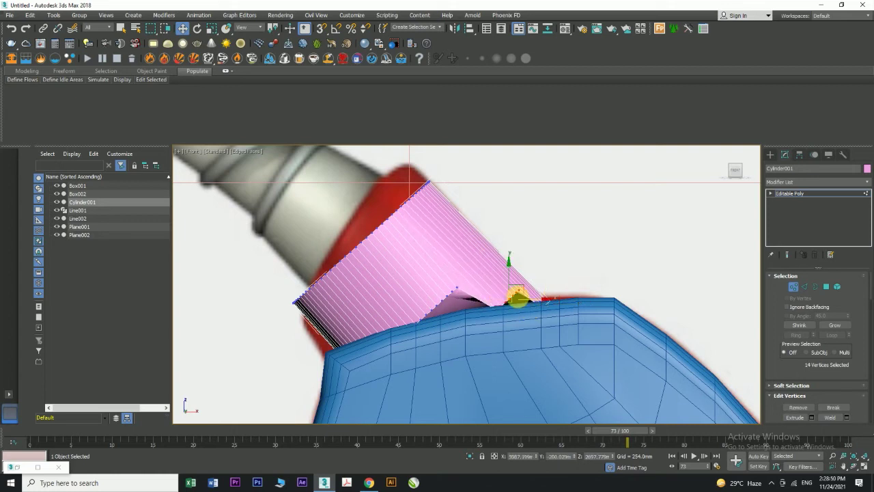
pyautogui.scroll(3, 518, 297)
pyautogui.moveTo(504, 280); pyautogui.dragTo(548, 336)
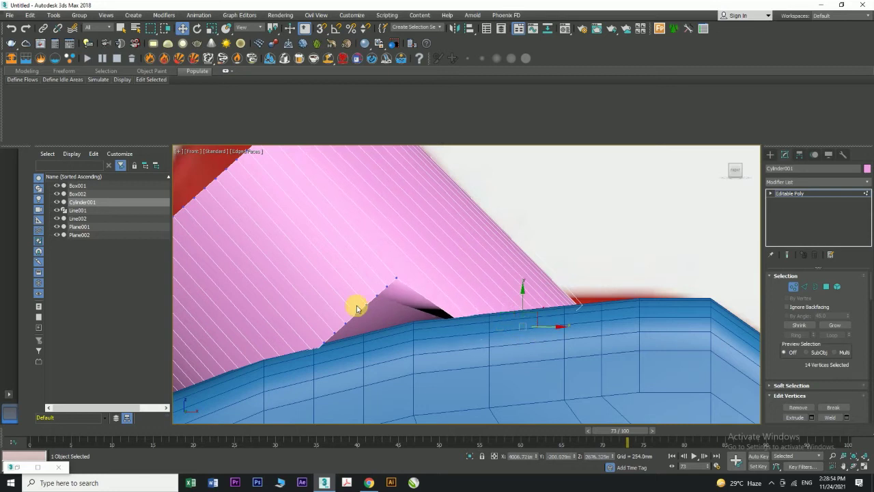
pyautogui.scroll(-3, 357, 306)
pyautogui.moveTo(358, 306); pyautogui.dragTo(423, 261, button='middle')
pyautogui.moveTo(465, 292); pyautogui.dragTo(465, 292)
pyautogui.moveTo(431, 240); pyautogui.dragTo(483, 283)
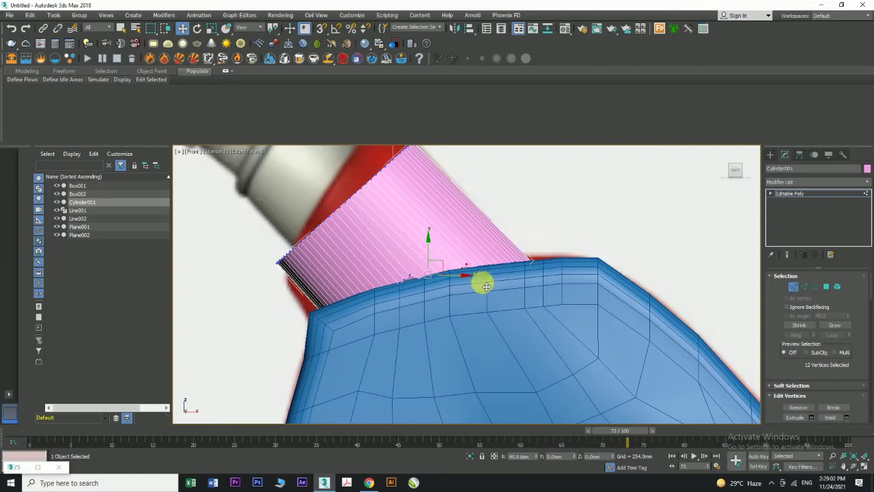
pyautogui.moveTo(486, 286); pyautogui.dragTo(485, 286)
pyautogui.moveTo(413, 286); pyautogui.dragTo(419, 288)
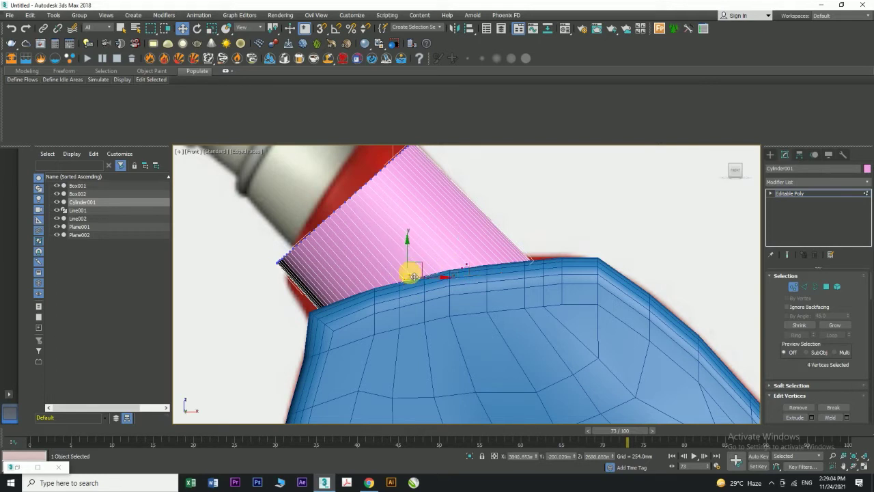
# - Rotate and move the cylinder's 80 upper-end vertices to match the slanted end of the red collar
pyautogui.scroll(-3, 419, 273)
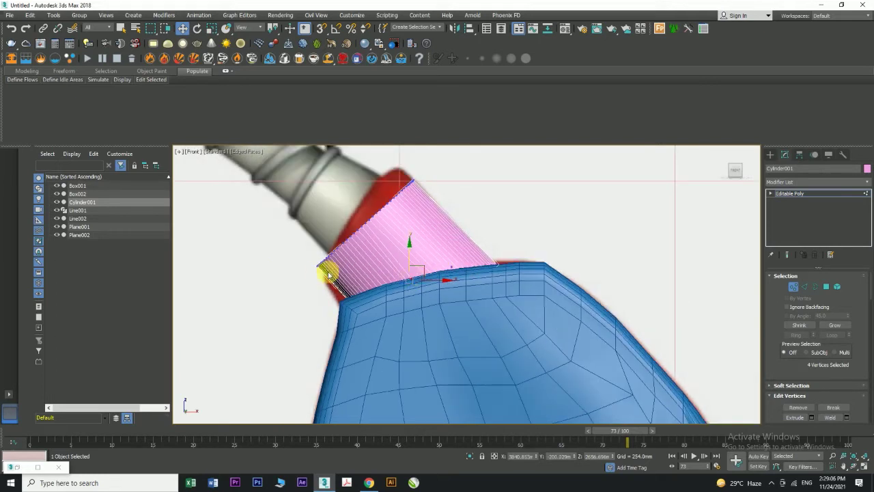
pyautogui.moveTo(292, 162); pyautogui.dragTo(456, 254)
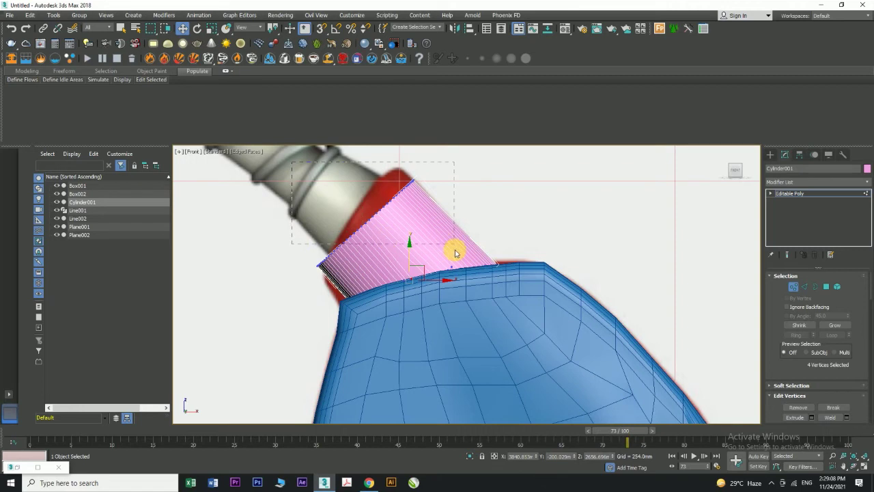
pyautogui.keyDown('ctrl'); pyautogui.moveTo(311, 238); pyautogui.dragTo(347, 272); pyautogui.keyUp('ctrl')
pyautogui.press('e')
pyautogui.moveTo(395, 247); pyautogui.dragTo(390, 220)
pyautogui.press('w')
pyautogui.press('e')
pyautogui.press('w')
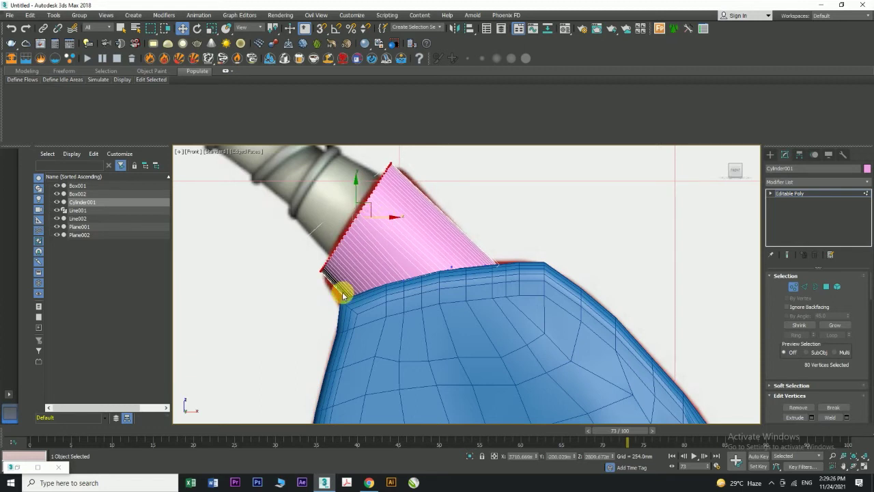
# - Leave vertex editing and shift the whole cylinder along Y to about -220 mm in the top view, centring it on the nozzle body
pyautogui.scroll(2, 344, 295)
pyautogui.scroll(3, 448, 256)
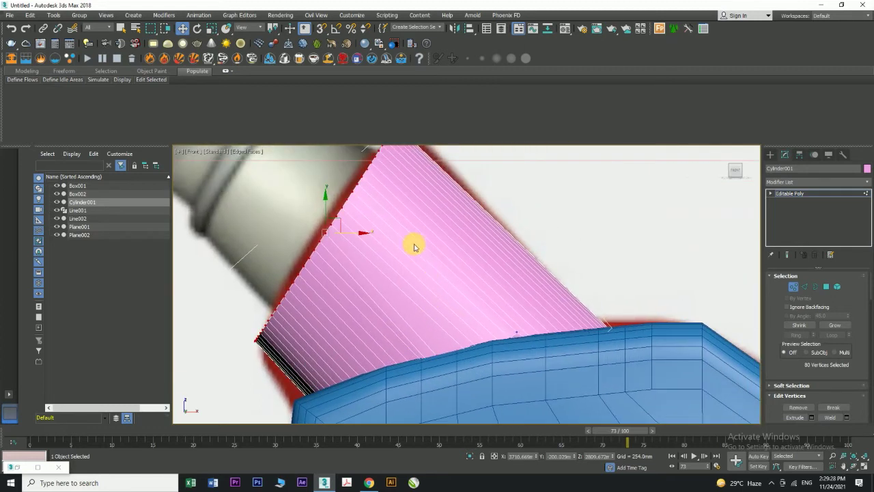
pyautogui.hotkey('alt', 'w')
pyautogui.rightClick(380, 224)
pyautogui.hotkey('alt', 'w')
pyautogui.scroll(2, 321, 232)
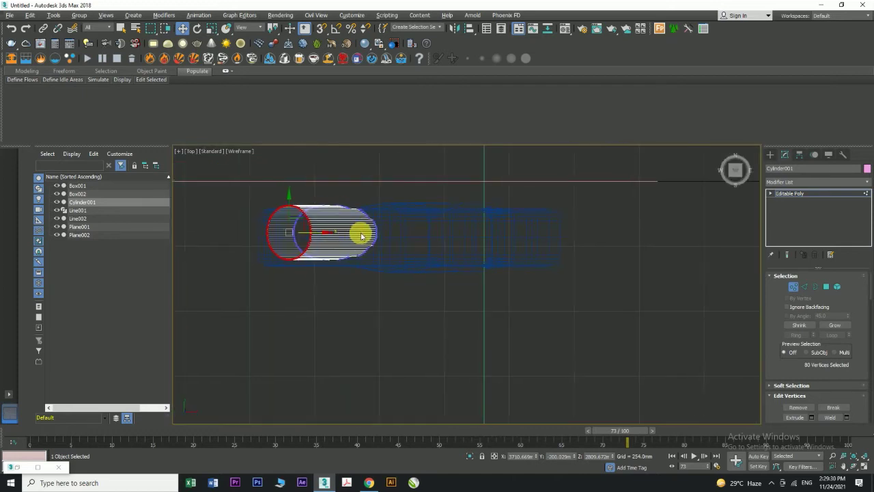
pyautogui.click(790, 194)
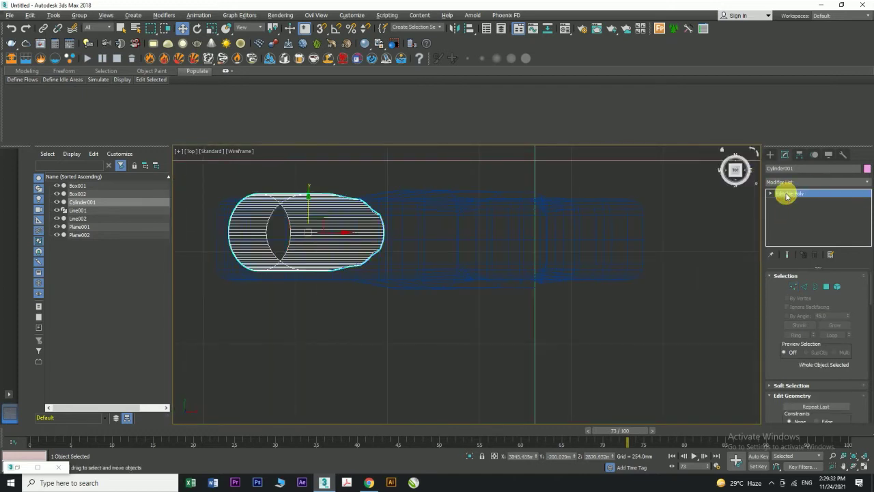
pyautogui.hotkey('alt', 'w')
pyautogui.hotkey('alt', 'w')
pyautogui.scroll(-5, 504, 322)
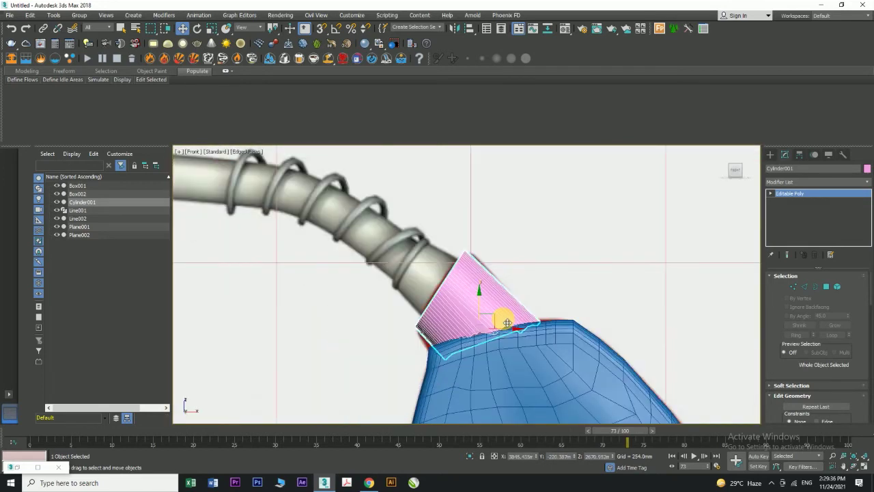
# - Lower the cylinder in the perspective view to a Z position of about 2657 mm, sinking its base into the nozzle body
pyautogui.hotkey('alt', 'w')
pyautogui.hotkey('alt', 'w')
pyautogui.scroll(3, 517, 321)
pyautogui.click(467, 320)
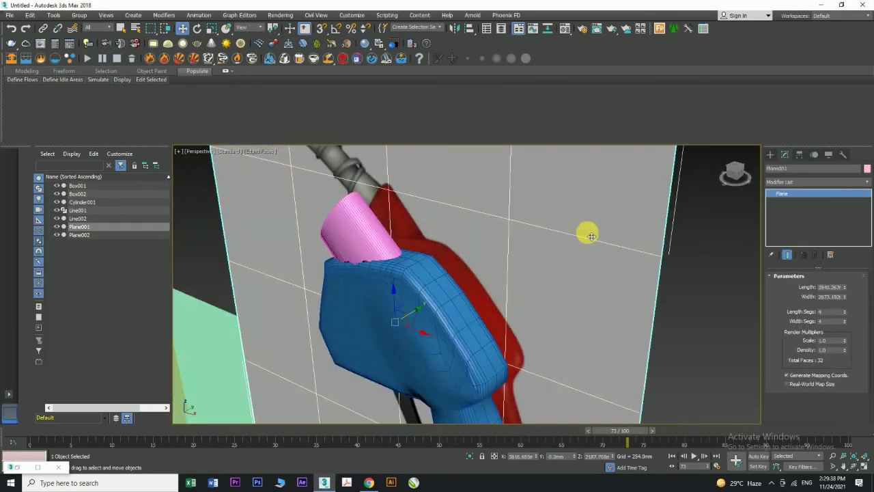
pyautogui.click(362, 230)
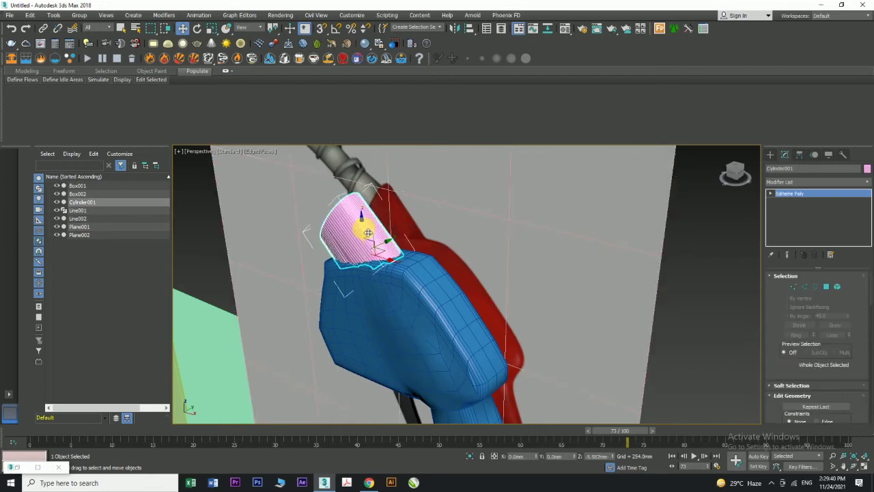
# - Examine how the cylinder meets the nozzle body from several angles in the perspective and front views
pyautogui.keyDown('alt'); pyautogui.moveTo(362, 238); pyautogui.dragTo(503, 231, button='middle'); pyautogui.keyUp('alt')
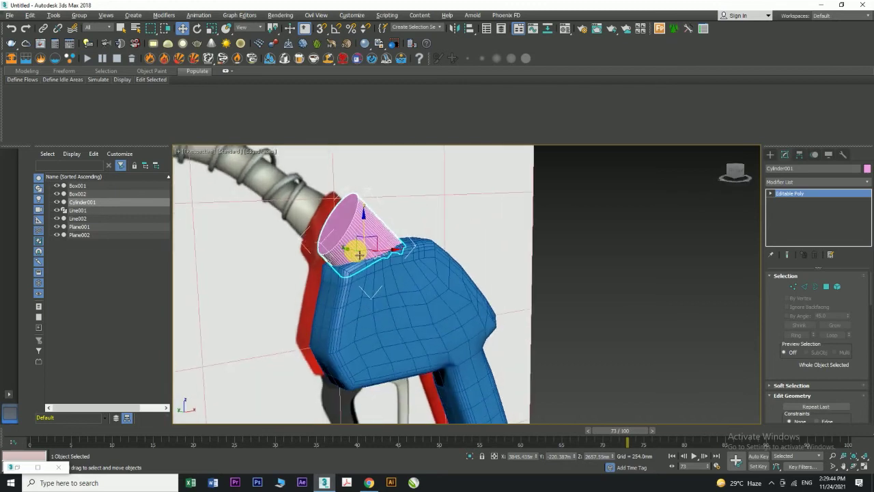
pyautogui.hotkey('alt', 'w')
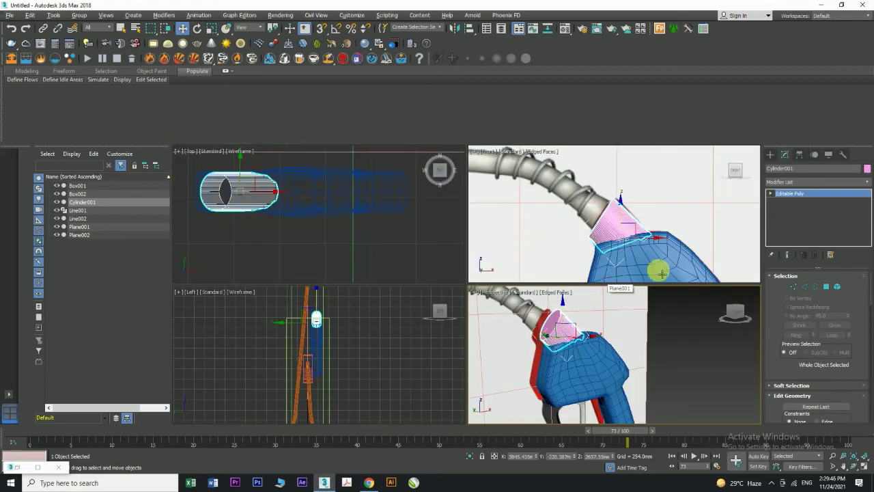
pyautogui.click(673, 244)
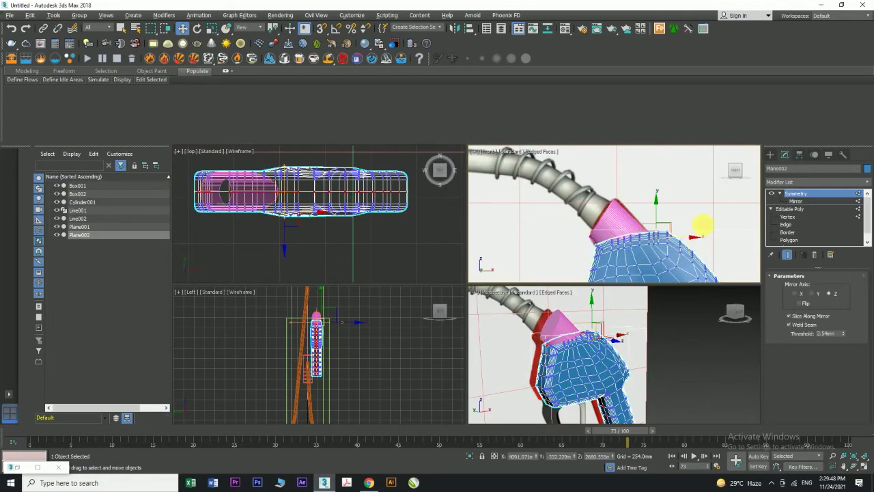
pyautogui.hotkey('alt', 'w')
pyautogui.click(478, 307)
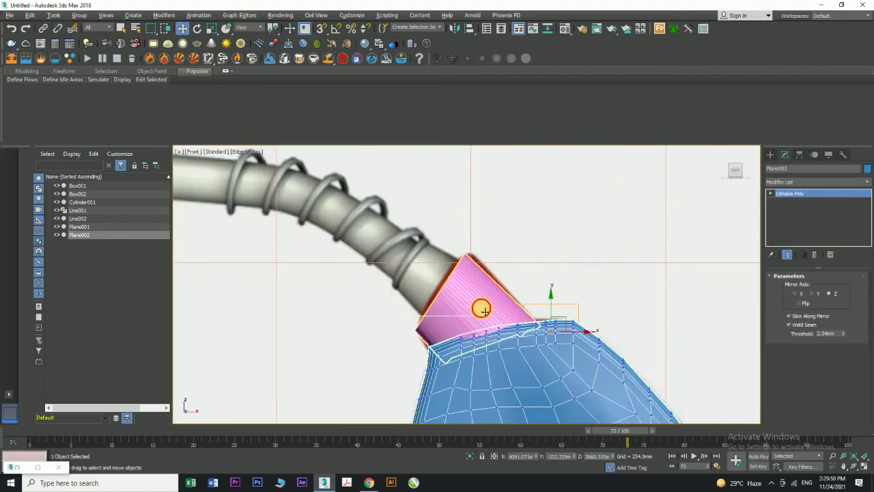
pyautogui.scroll(3, 449, 312)
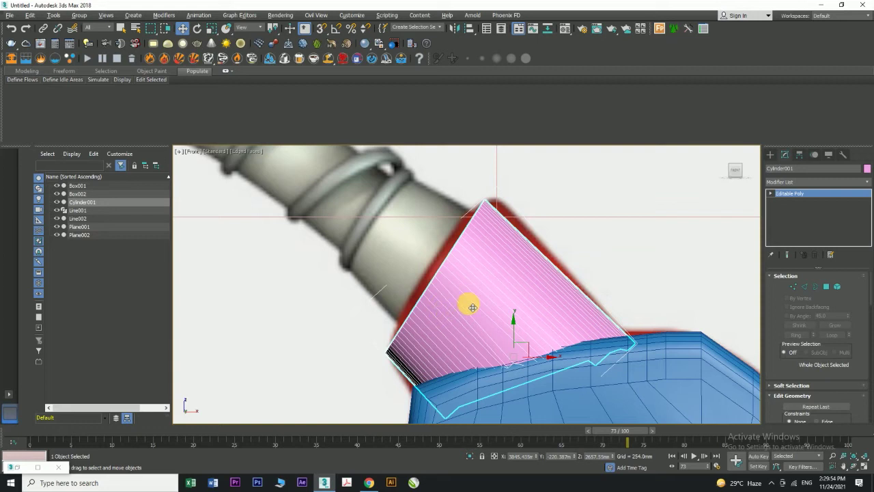
pyautogui.hotkey('alt', 'w')
pyautogui.hotkey('alt', 'w')
pyautogui.keyDown('alt'); pyautogui.moveTo(523, 318); pyautogui.dragTo(462, 307, button='middle'); pyautogui.keyUp('alt')
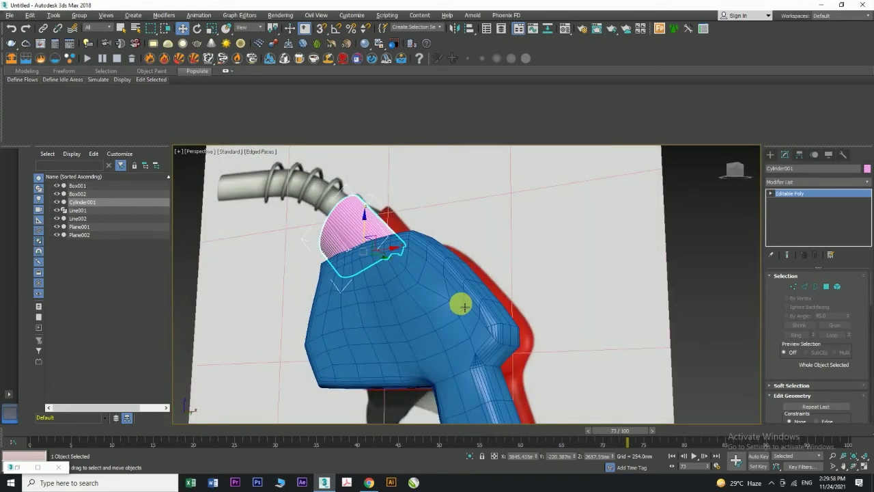
# - Select the nozzle body together with the cylinder and convert both to Editable Poly, collapsing the body's Symmetry modifier
pyautogui.click(412, 309)
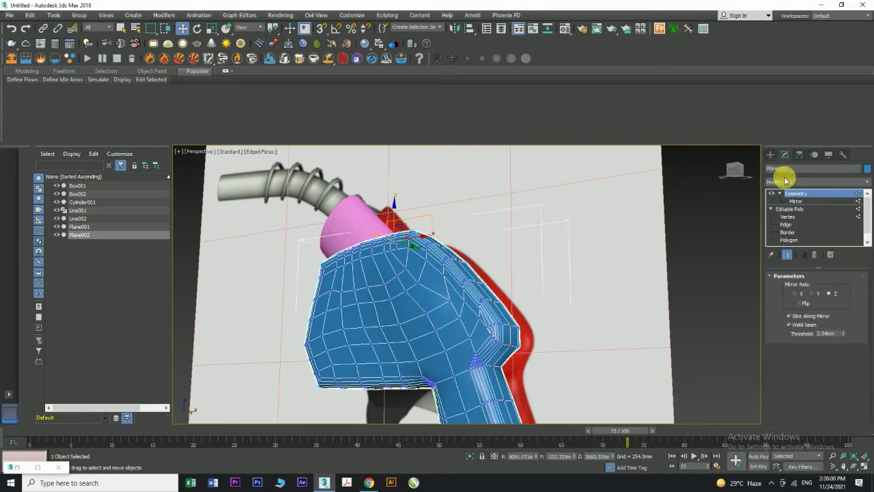
pyautogui.click(771, 156)
pyautogui.keyDown('ctrl'); pyautogui.click(345, 239); pyautogui.keyUp('ctrl')
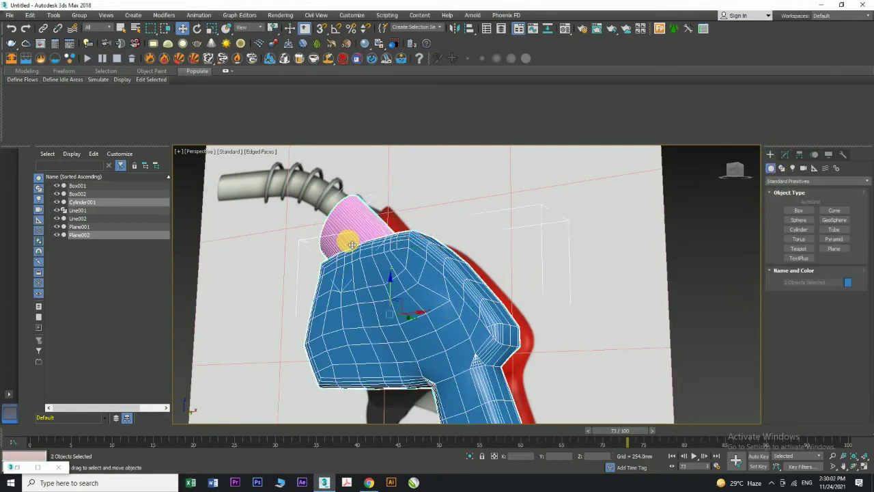
pyautogui.rightClick(345, 237)
pyautogui.moveTo(386, 216)
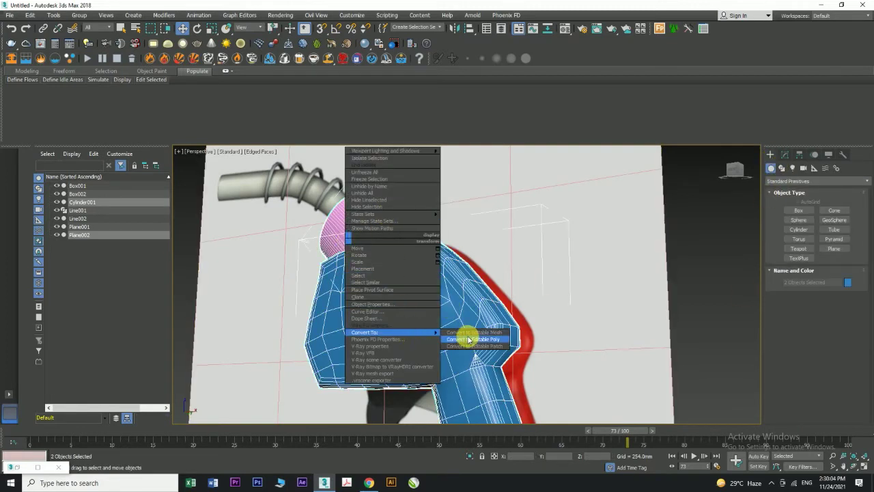
pyautogui.click(469, 335)
# - Attach the collar cylinder to the nozzle body
pyautogui.click(445, 306)
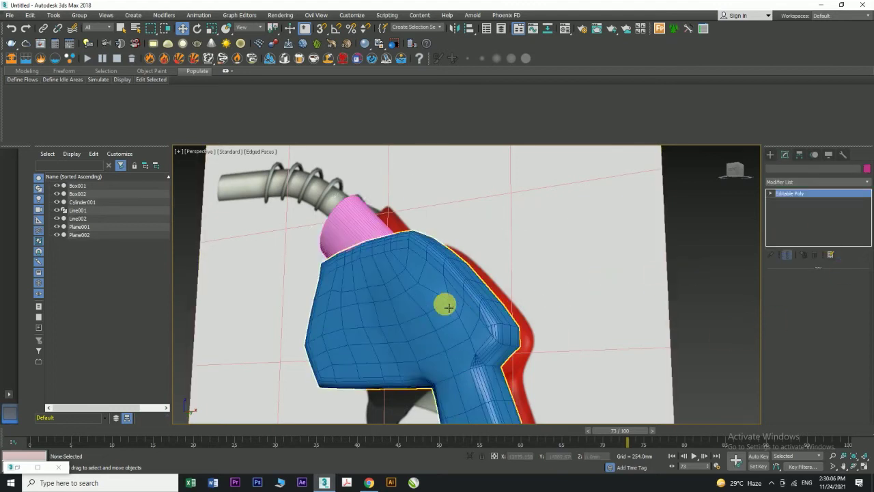
pyautogui.scroll(-4, 804, 387)
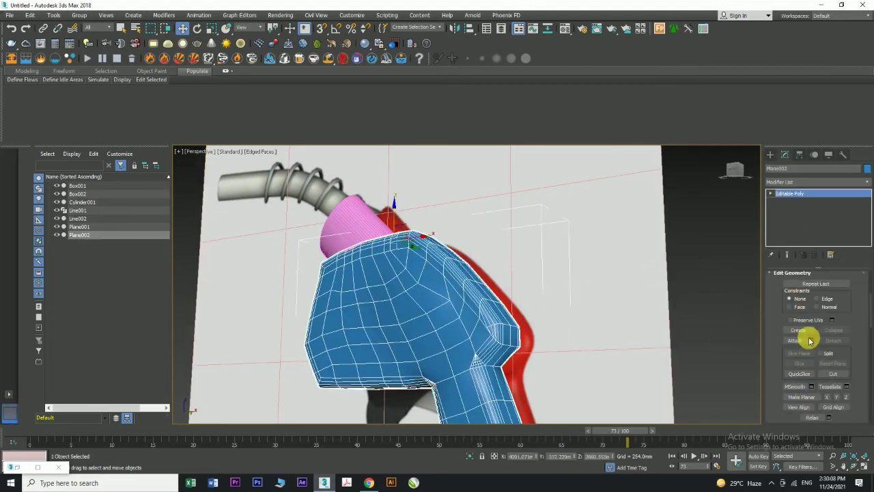
pyautogui.click(811, 340)
pyautogui.click(185, 254)
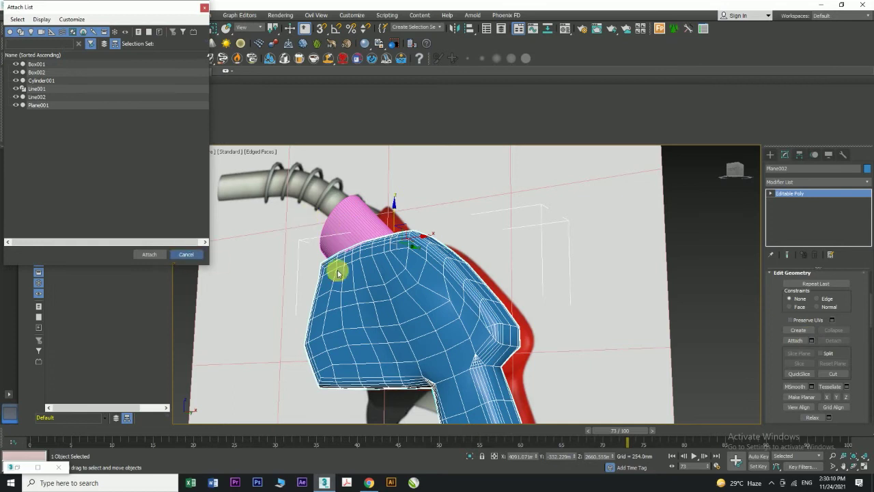
pyautogui.click(795, 341)
pyautogui.click(342, 231)
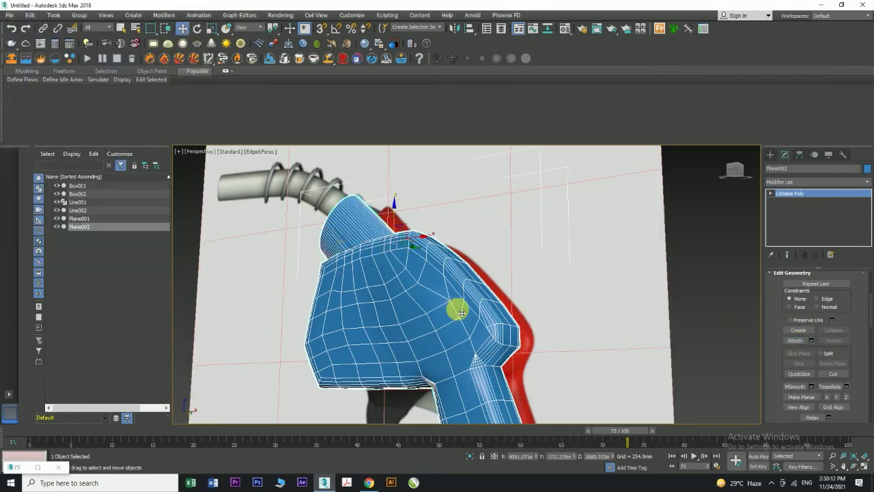
pyautogui.keyDown('alt'); pyautogui.moveTo(458, 307); pyautogui.dragTo(483, 353, button='middle'); pyautogui.keyUp('alt')
pyautogui.scroll(-5, 478, 348)
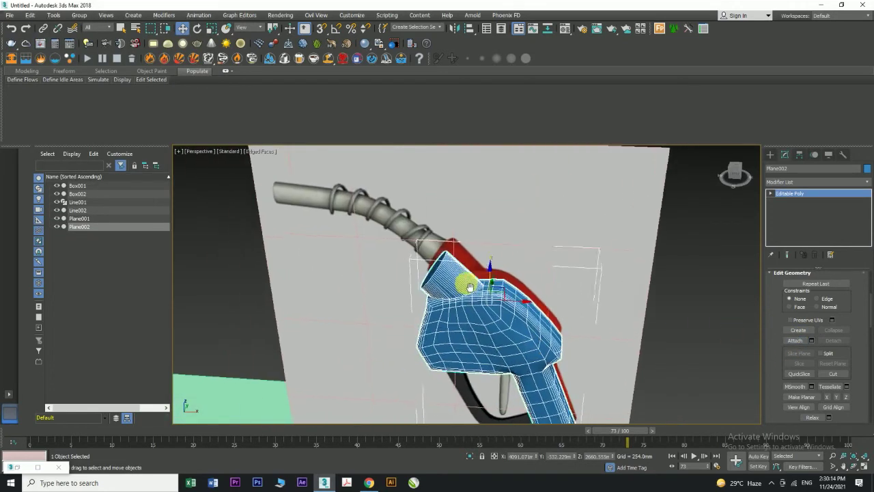
pyautogui.hotkey('alt', 'w')
pyautogui.hotkey('alt', 'w')
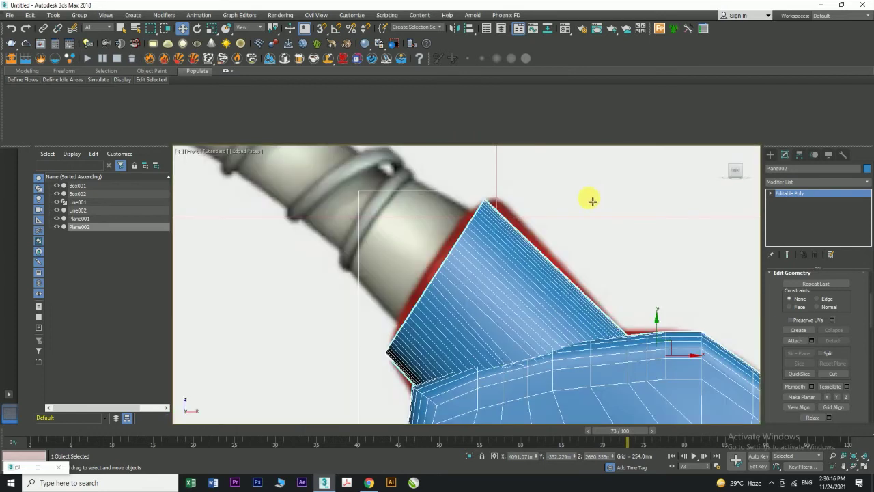
pyautogui.scroll(-6, 544, 225)
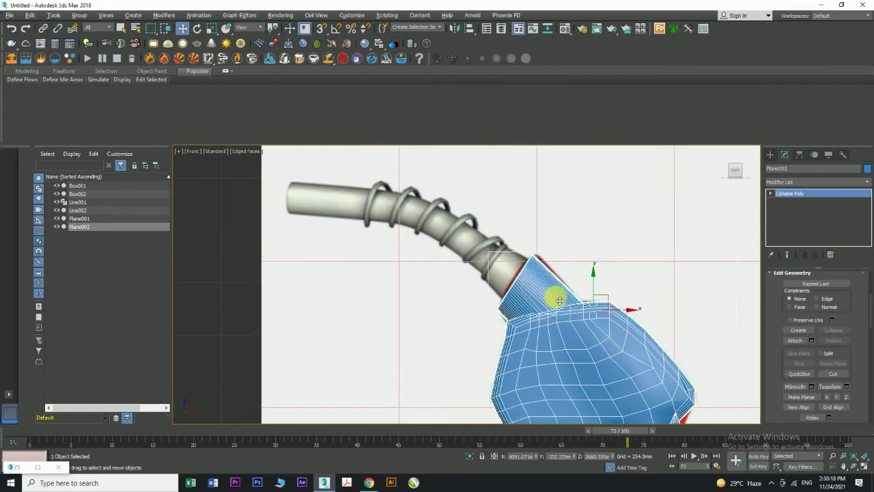
# - Draw a three-point line along the spout's centre in the reference, from the collar through the bend to the spout's tip
pyautogui.click(770, 154)
pyautogui.click(782, 168)
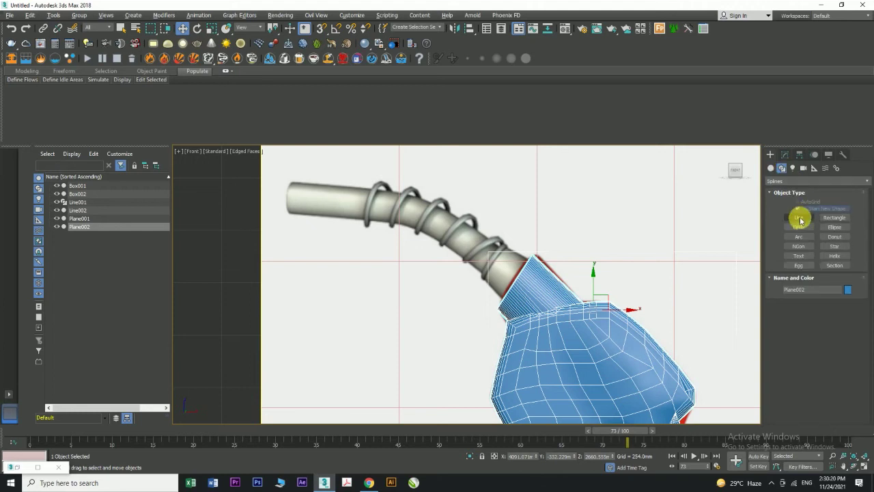
pyautogui.click(798, 217)
pyautogui.click(517, 286)
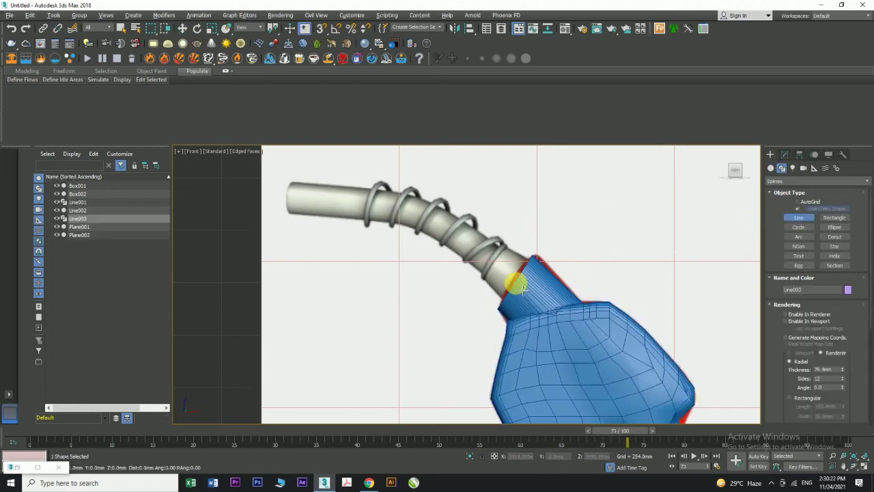
pyautogui.click(418, 213)
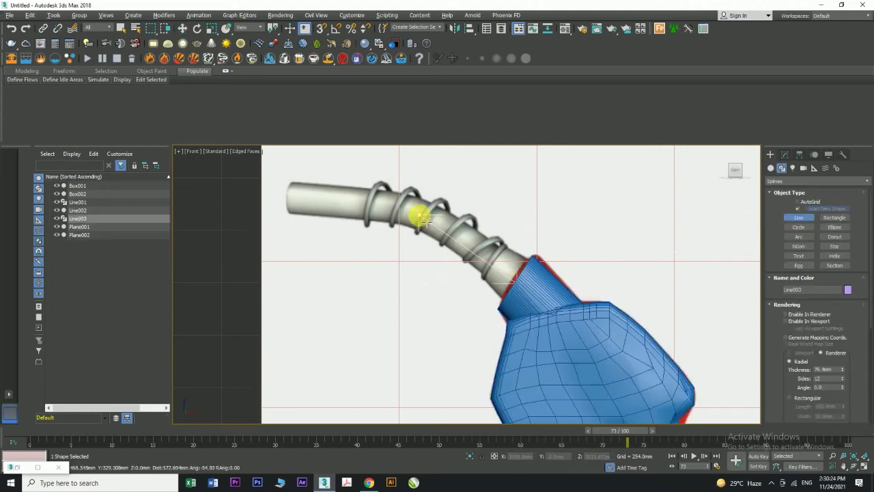
pyautogui.rightClick(290, 198)
pyautogui.rightClick(289, 199)
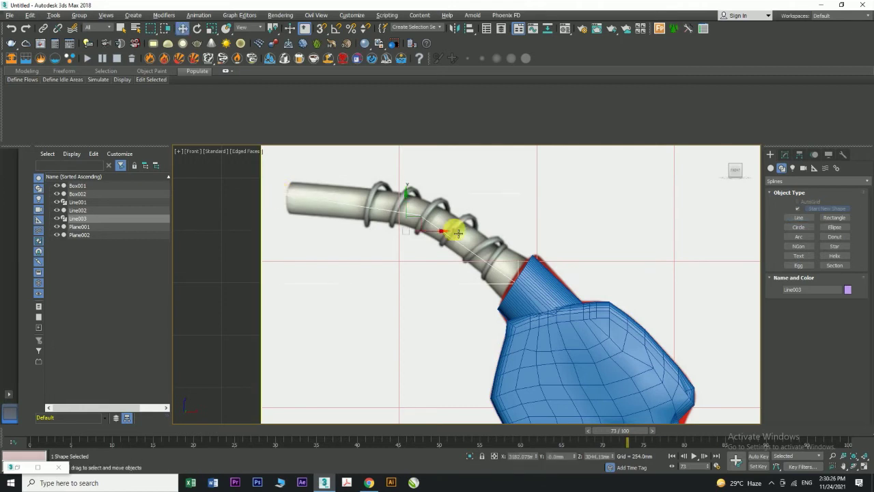
# - Adjust the line's bend and collar-end vertices so that the path follows the centre of the reference spout
pyautogui.click(784, 155)
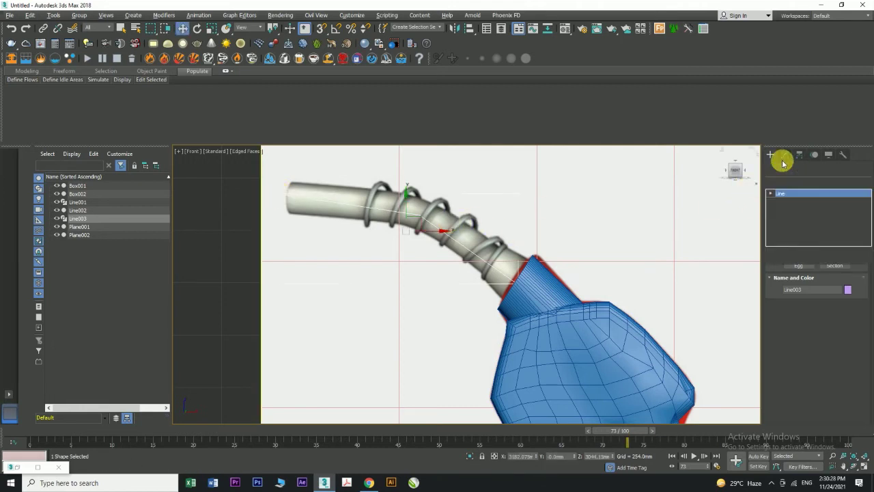
pyautogui.click(770, 194)
pyautogui.click(787, 201)
pyautogui.click(419, 215)
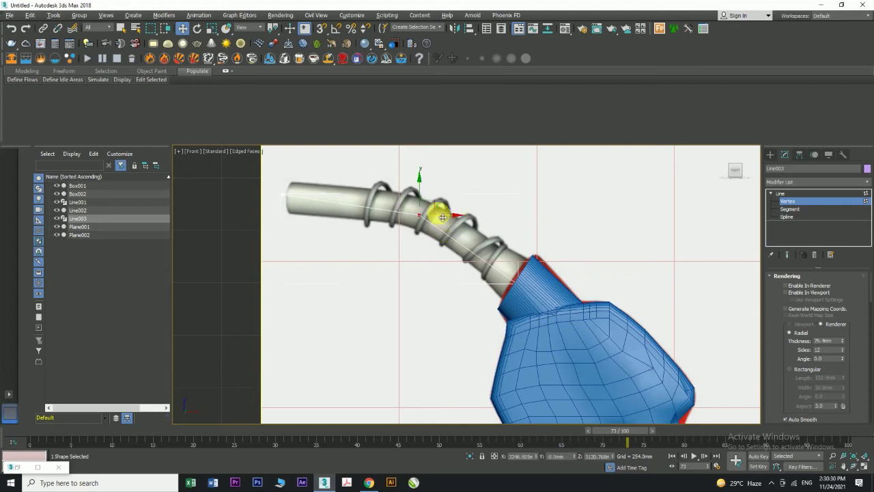
pyautogui.moveTo(423, 206); pyautogui.dragTo(419, 196)
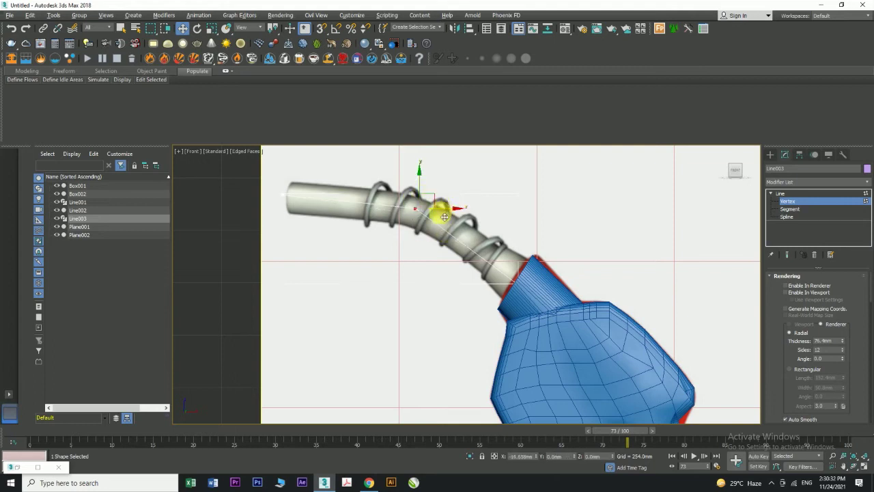
pyautogui.click(517, 255)
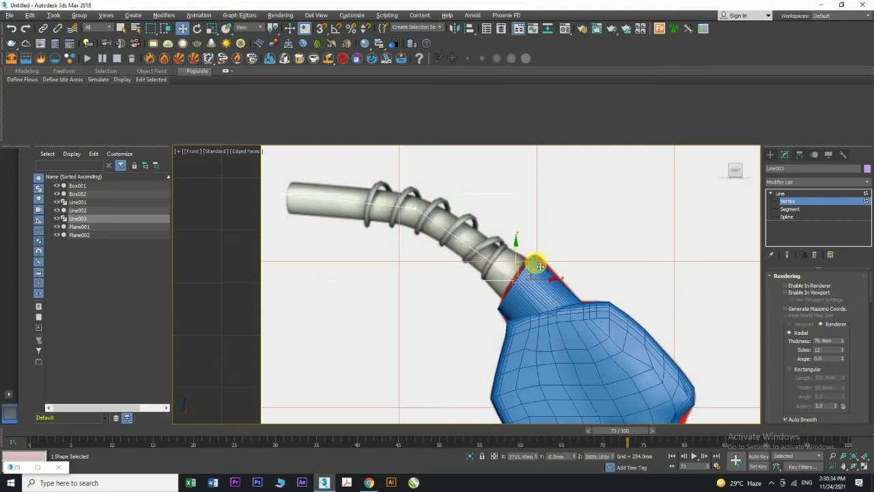
# - Enable the spout line in renderer and viewport with a radial thickness of about 174 mm and 73 sides
pyautogui.click(778, 194)
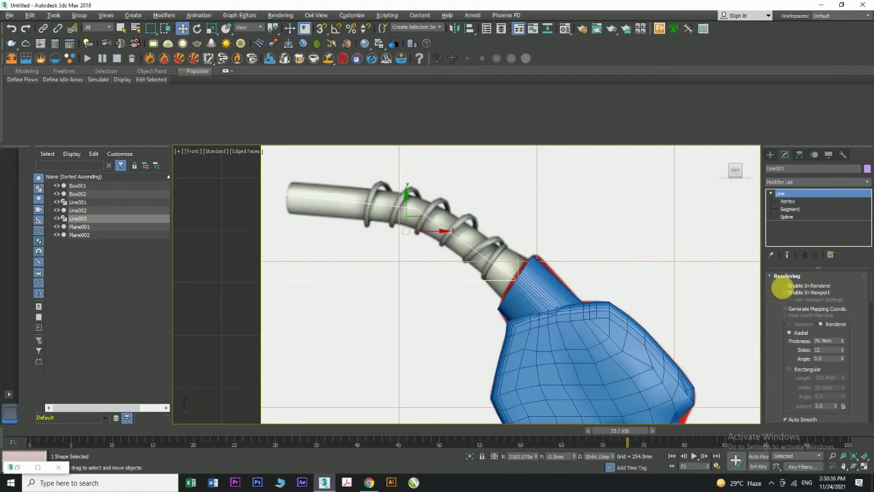
pyautogui.click(788, 293)
pyautogui.moveTo(843, 340); pyautogui.dragTo(843, 287)
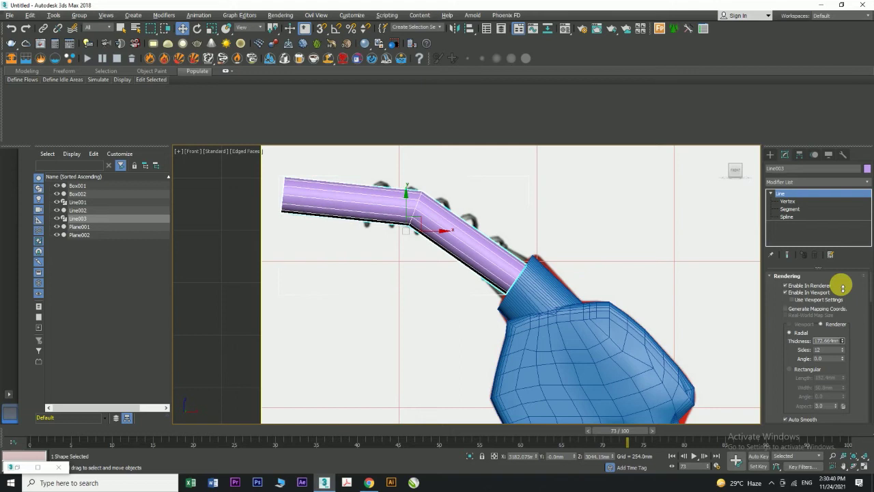
pyautogui.moveTo(843, 350); pyautogui.dragTo(846, 326)
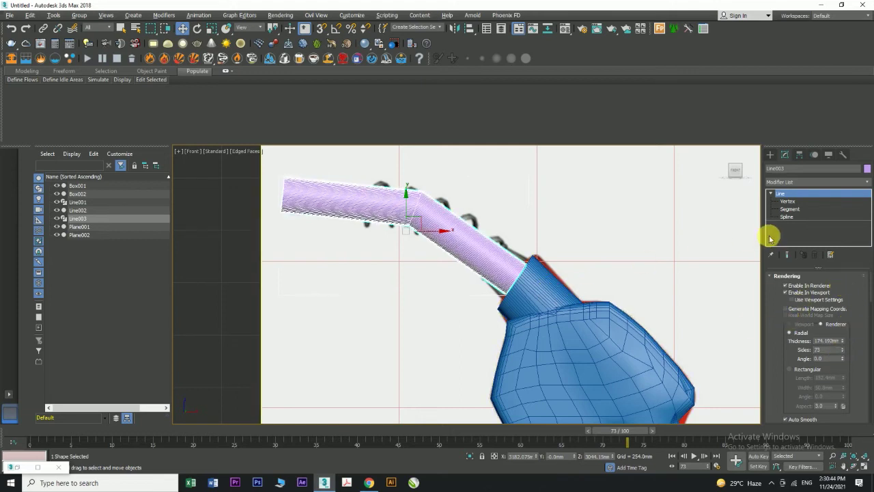
# - Fillet the middle vertex of the spout line so that the pipe bends smoothly along the reference curve
pyautogui.click(787, 201)
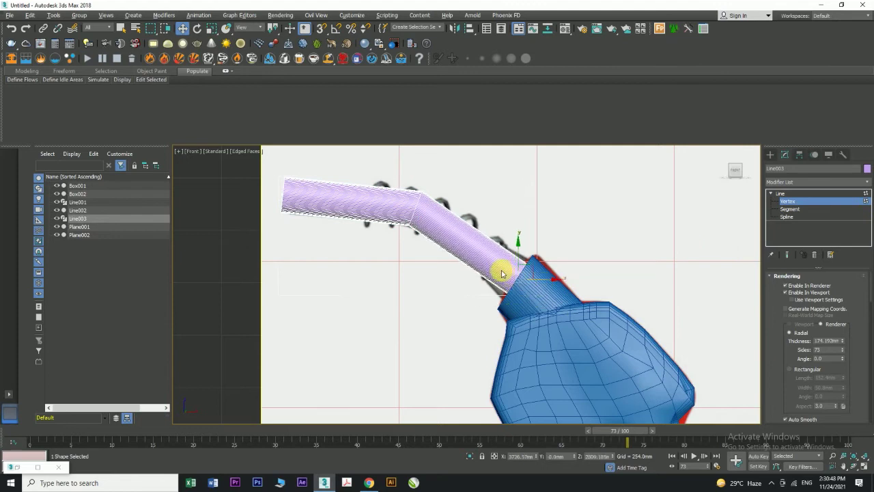
pyautogui.moveTo(387, 172); pyautogui.dragTo(457, 245)
pyautogui.scroll(-10, 799, 365)
pyautogui.scroll(-5, 799, 367)
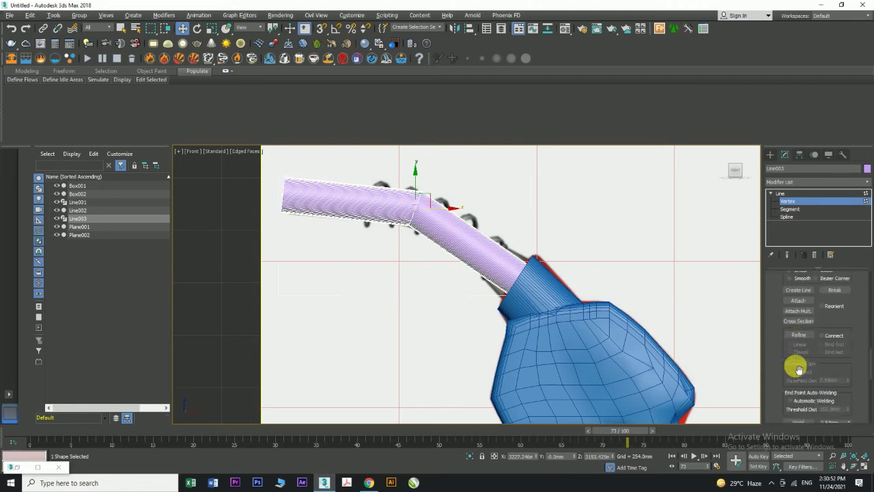
pyautogui.click(796, 379)
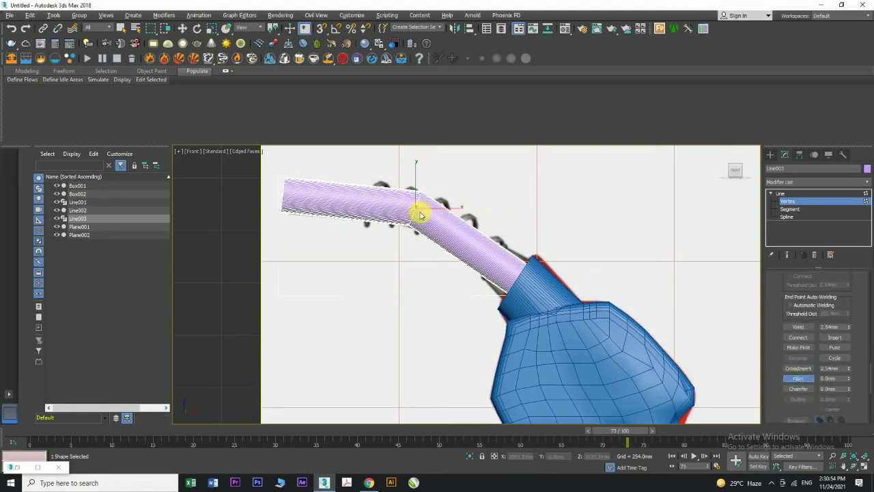
pyautogui.moveTo(417, 213); pyautogui.dragTo(440, 166)
pyautogui.click(788, 194)
pyautogui.press('w')
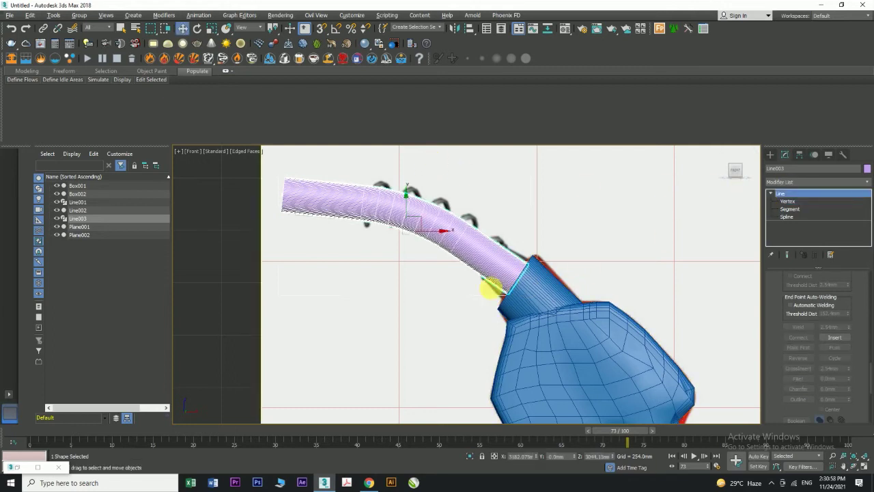
# - Convert the spout pipe to Editable Poly
pyautogui.hotkey('alt', 'w')
pyautogui.hotkey('alt', 'w')
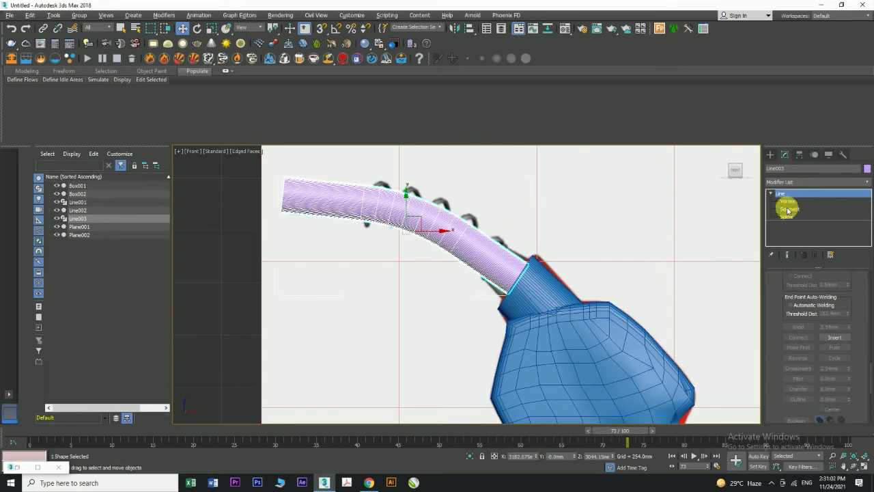
pyautogui.click(491, 265)
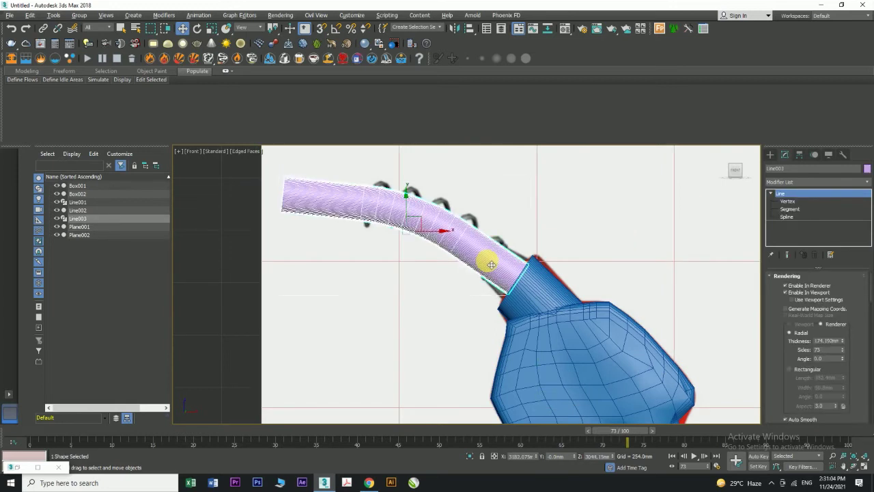
pyautogui.rightClick(490, 264)
pyautogui.moveTo(558, 353)
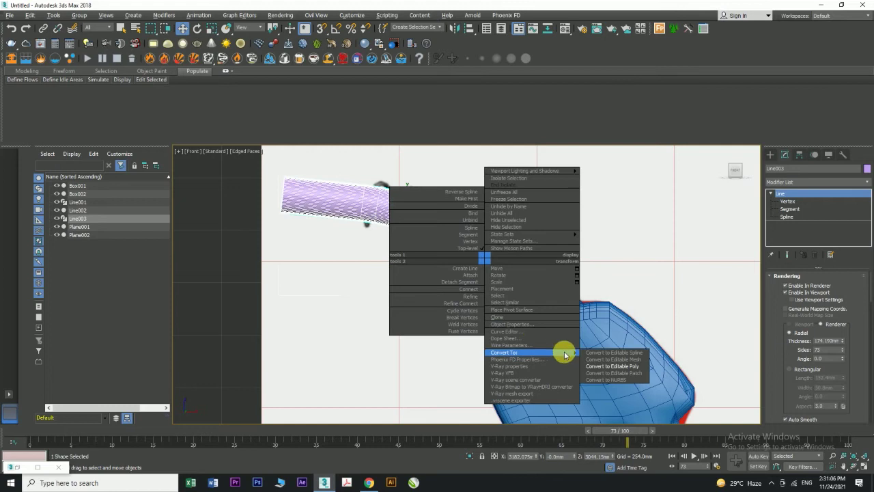
pyautogui.click(613, 366)
# - Select the complete ring of lengthwise edges around the spout section next to the collar
pyautogui.scroll(8, 790, 343)
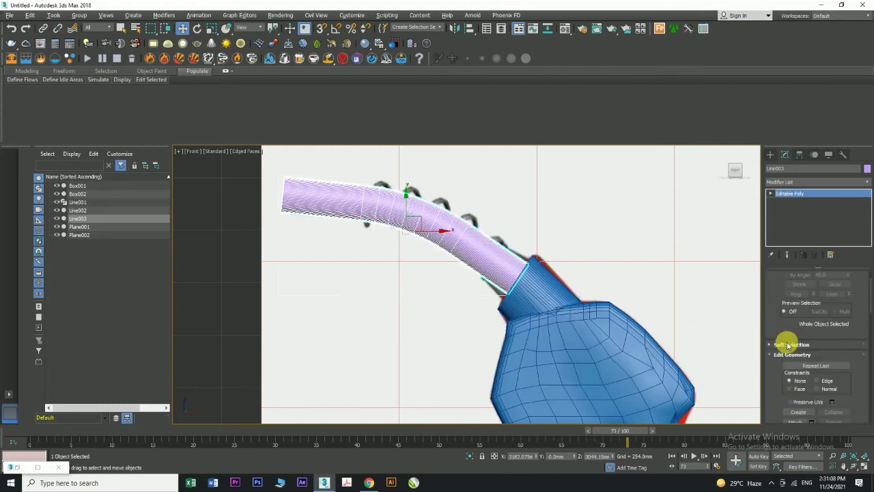
pyautogui.scroll(-7, 569, 337)
pyautogui.scroll(5, 450, 299)
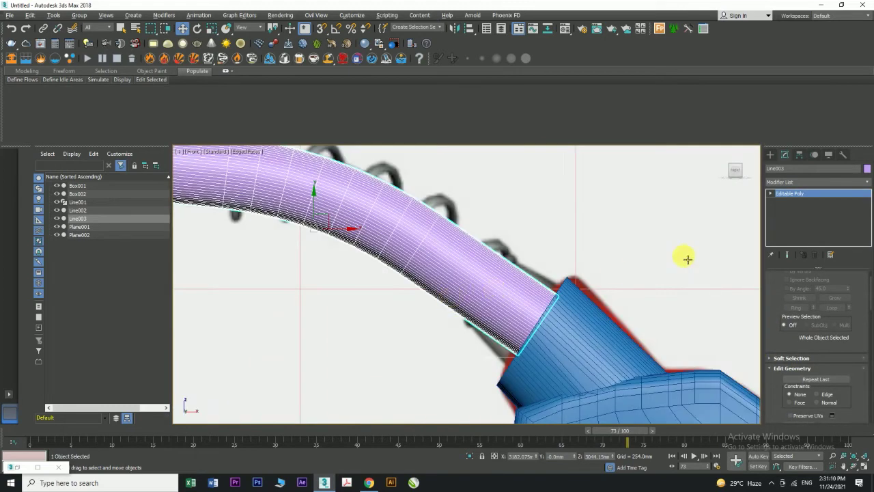
pyautogui.scroll(2, 868, 294)
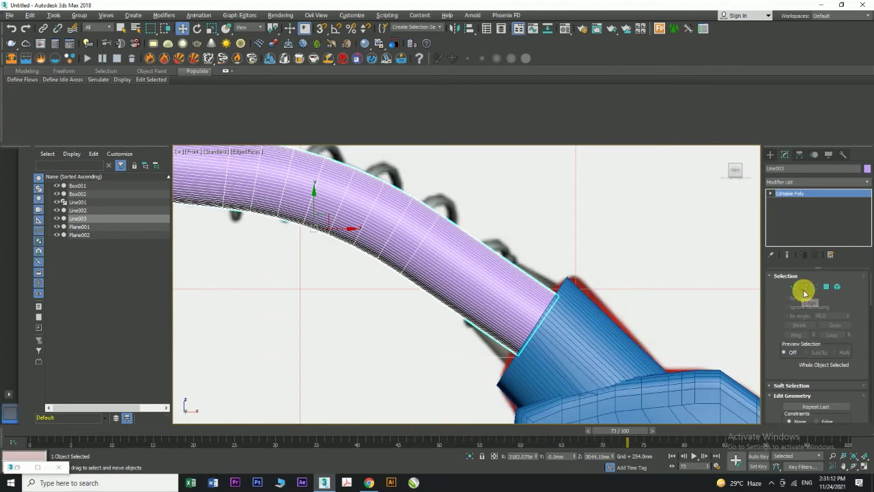
pyautogui.click(804, 286)
pyautogui.click(495, 293)
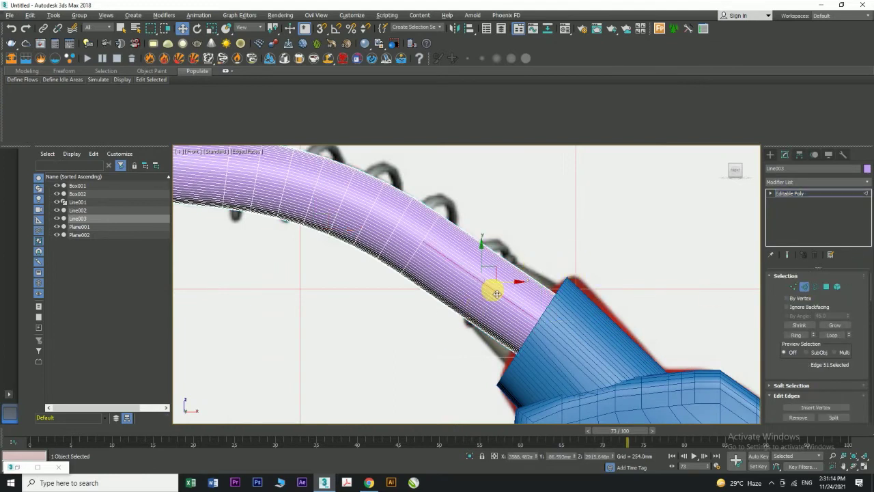
pyautogui.hotkey('alt', 'r')
pyautogui.hotkey('alt', 'w')
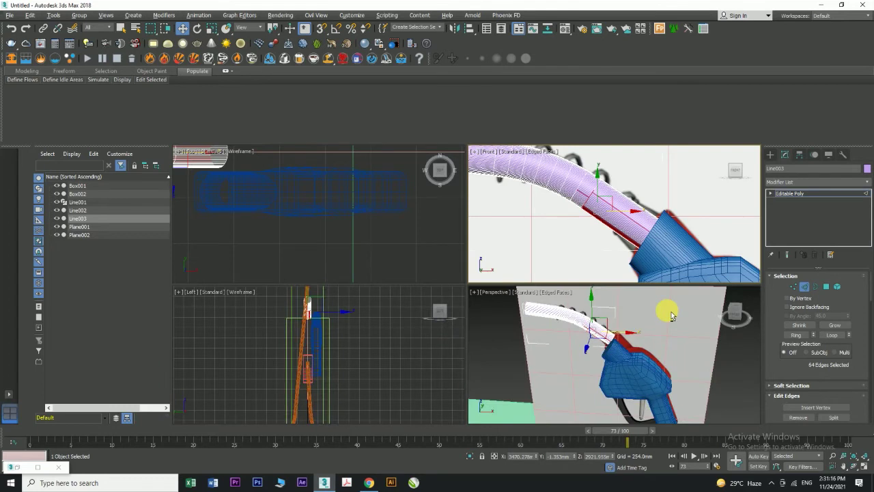
pyautogui.rightClick(637, 326)
pyautogui.hotkey('alt', 'w')
pyautogui.keyDown('ctrl'); pyautogui.moveTo(496, 227); pyautogui.dragTo(422, 289); pyautogui.keyUp('ctrl')
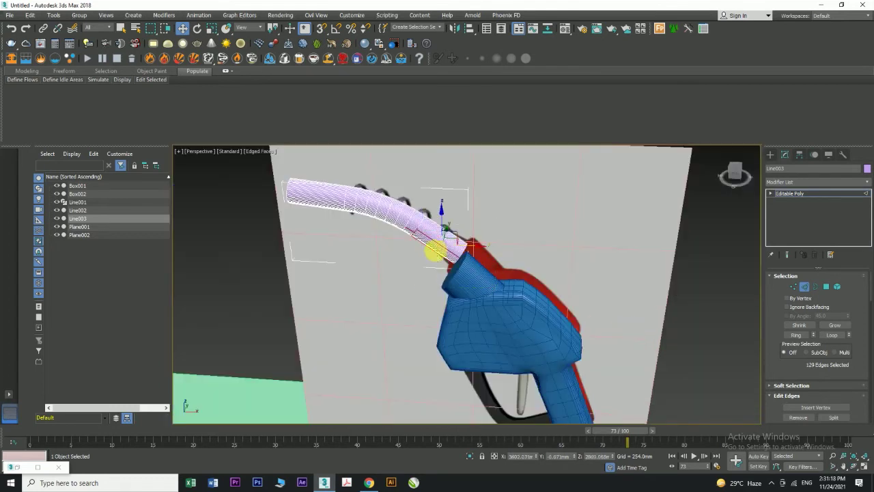
pyautogui.scroll(5, 436, 251)
pyautogui.click(473, 198)
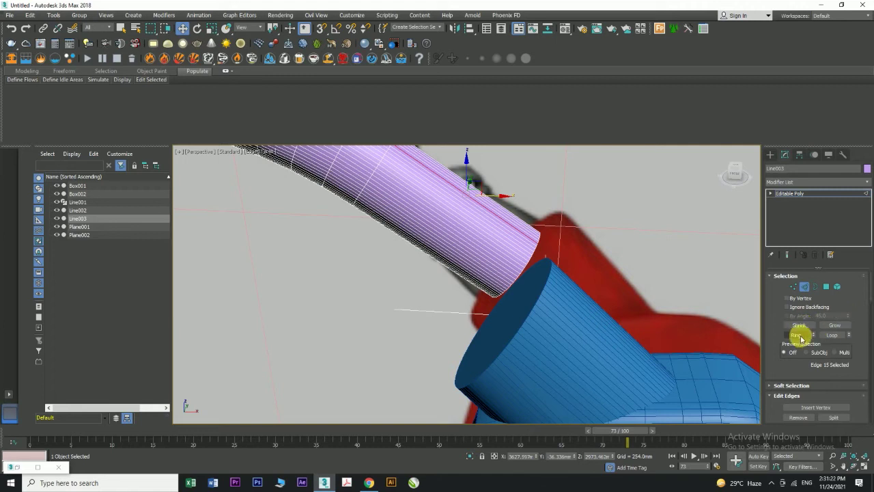
pyautogui.click(800, 336)
# - Connect the selected ring edges with one segment, adding an edge loop around the spout near the collar
pyautogui.hotkey('alt', 'w')
pyautogui.hotkey('alt', 'w')
pyautogui.hotkey('alt', 'w')
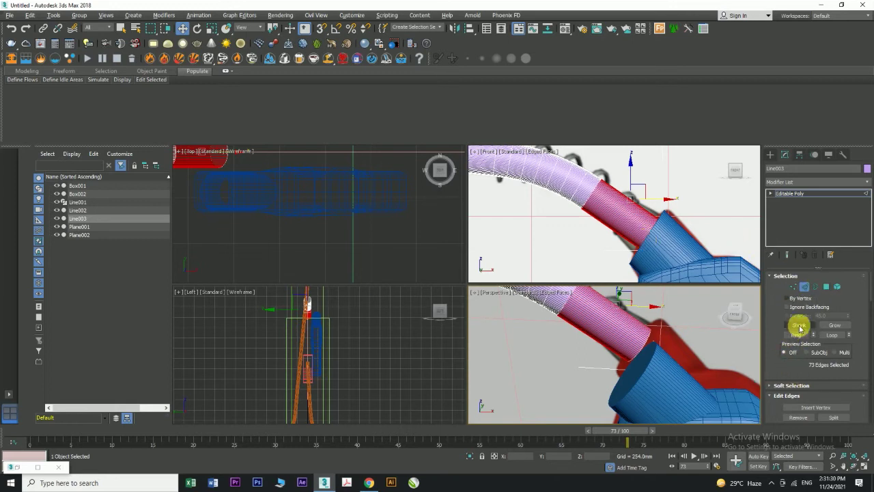
pyautogui.scroll(-2, 791, 395)
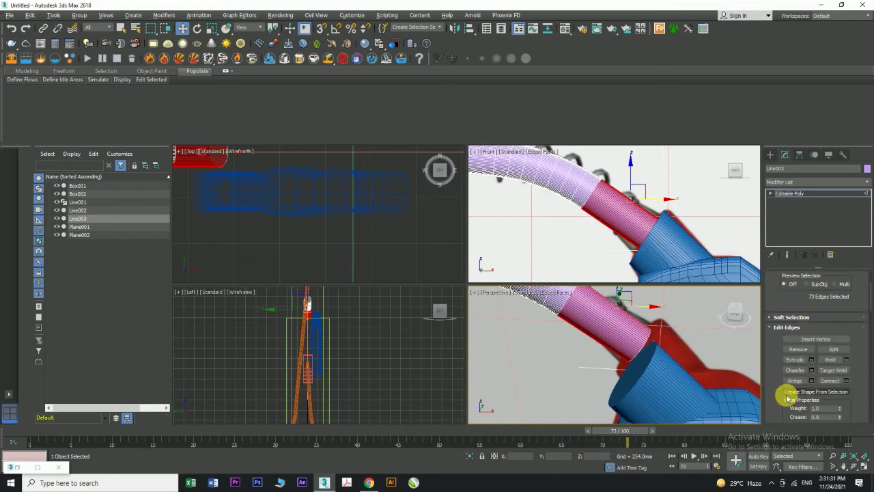
pyautogui.click(846, 380)
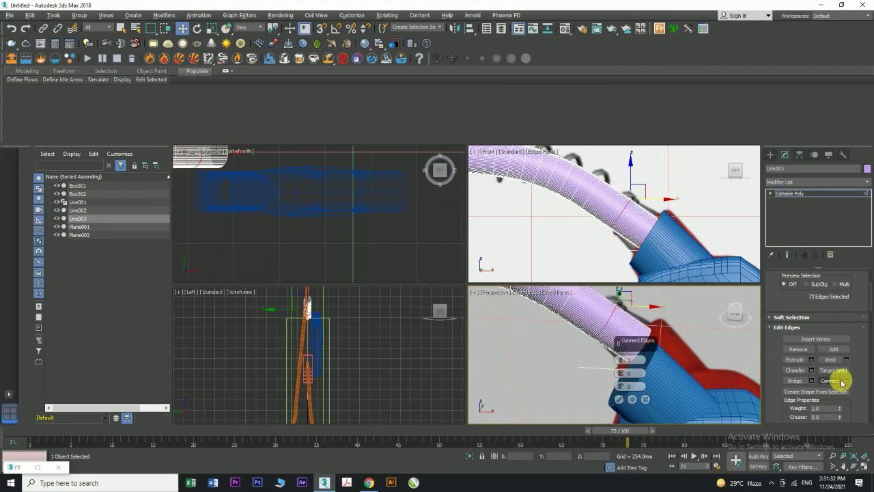
pyautogui.click(619, 398)
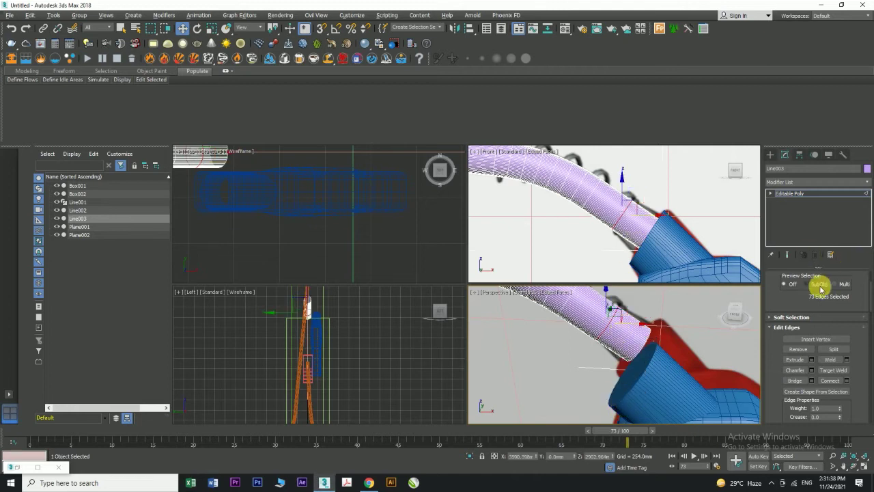
# - Scale up the vertices at the spout's collar end in the front view so that the pipe flares to match the reference
pyautogui.click(771, 195)
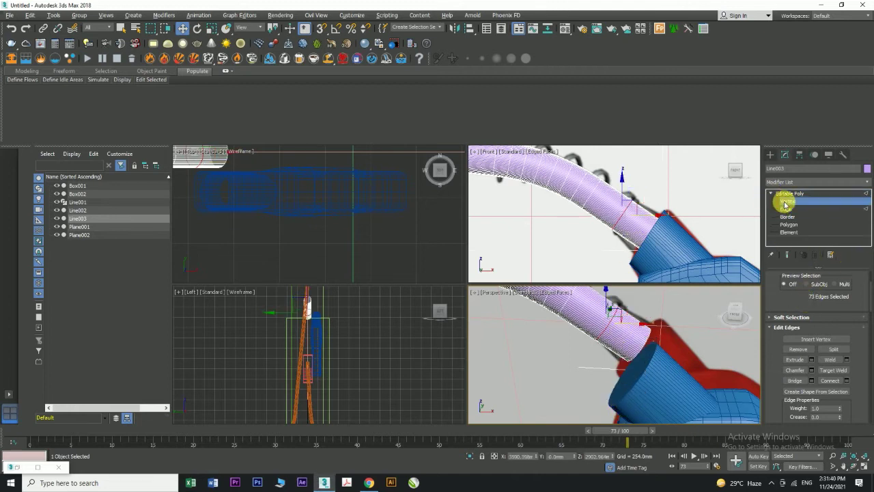
pyautogui.click(784, 201)
pyautogui.moveTo(639, 233); pyautogui.dragTo(629, 249)
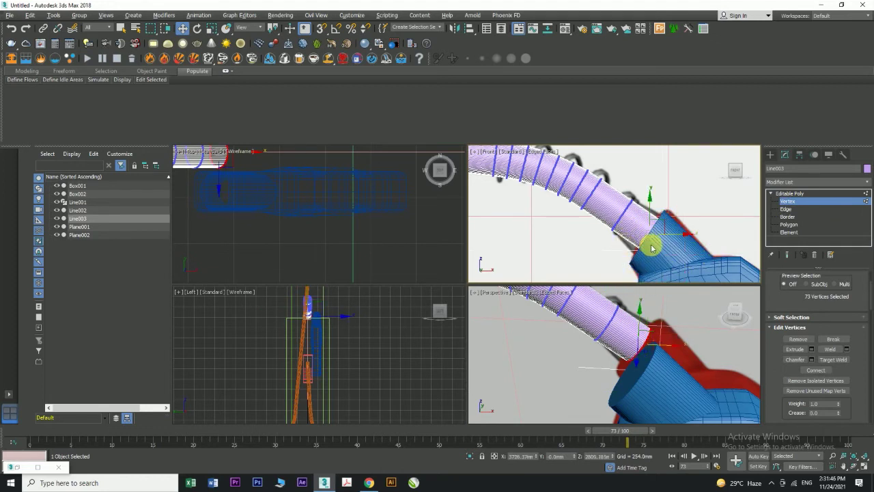
pyautogui.hotkey('alt', 'w')
pyautogui.scroll(3, 567, 301)
pyautogui.press('r')
pyautogui.moveTo(534, 327)
pyautogui.mouseDown()
pyautogui.moveTo(550, 308)
pyautogui.moveTo(559, 312)
pyautogui.moveTo(553, 336)
pyautogui.moveTo(525, 313)
pyautogui.mouseUp()
pyautogui.press('w')
pyautogui.scroll(1, 547, 335)
pyautogui.click(793, 194)
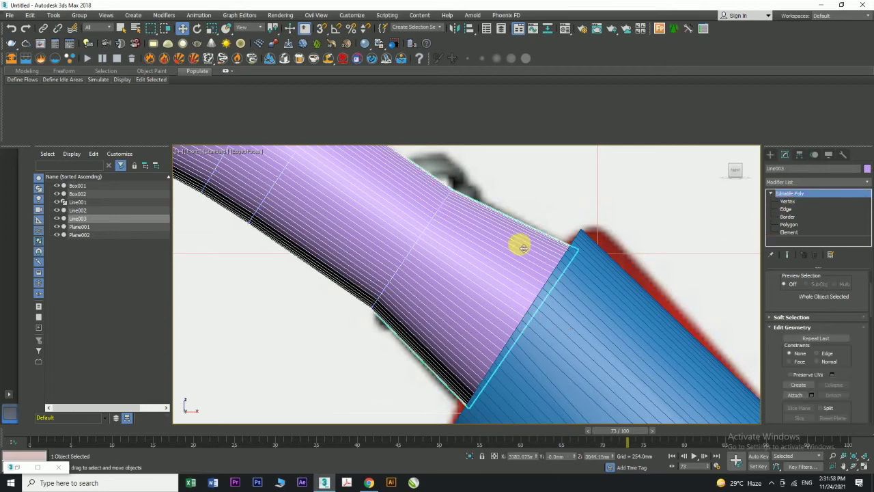
# - Hide the edged faces and examine the spout, body and handle against the reference image in the front view
pyautogui.scroll(-3, 526, 256)
pyautogui.scroll(1, 538, 271)
pyautogui.scroll(-5, 539, 266)
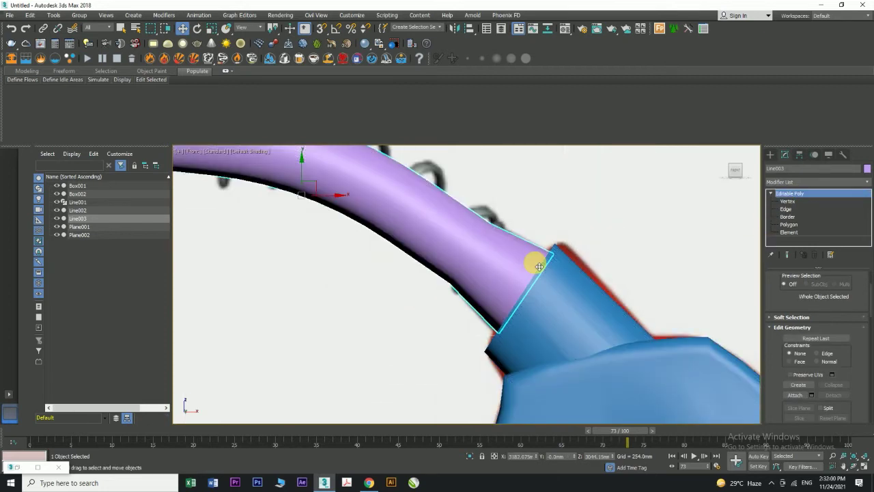
pyautogui.scroll(2, 580, 336)
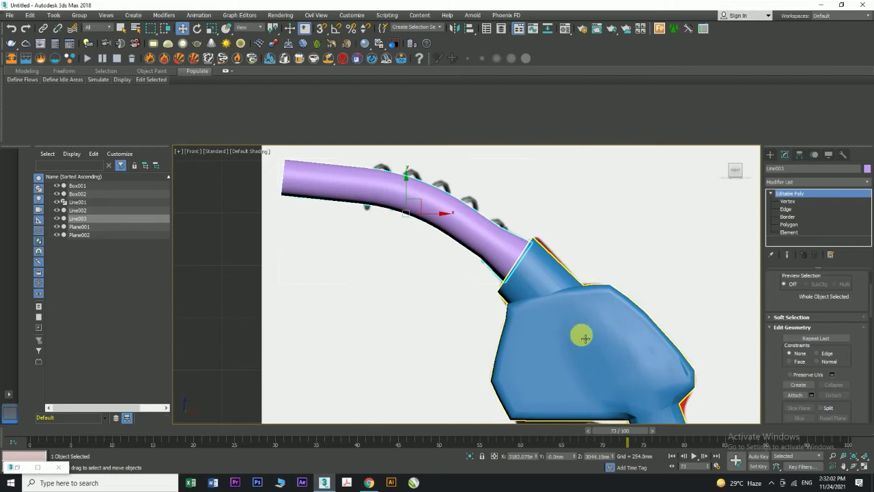
pyautogui.scroll(5, 468, 269)
pyautogui.hotkey('alt', 'w')
pyautogui.hotkey('alt', 'w')
pyautogui.scroll(-4, 568, 232)
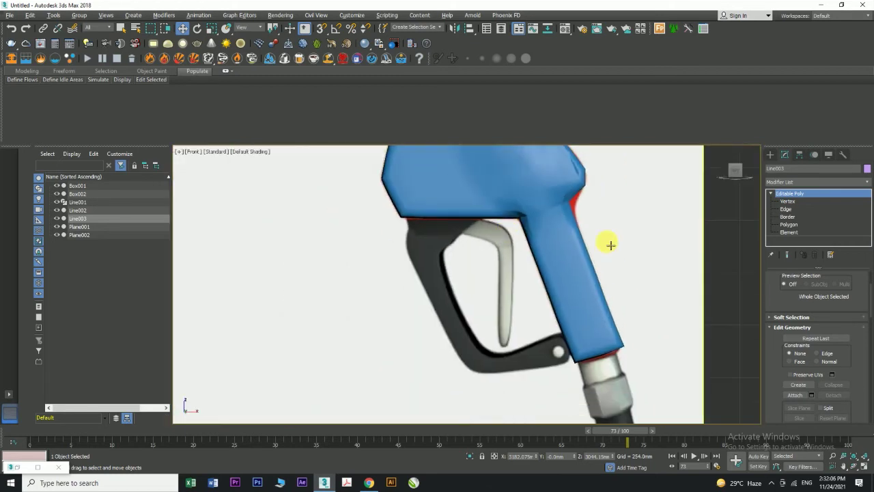
pyautogui.scroll(2, 609, 244)
pyautogui.click(770, 155)
pyautogui.click(798, 217)
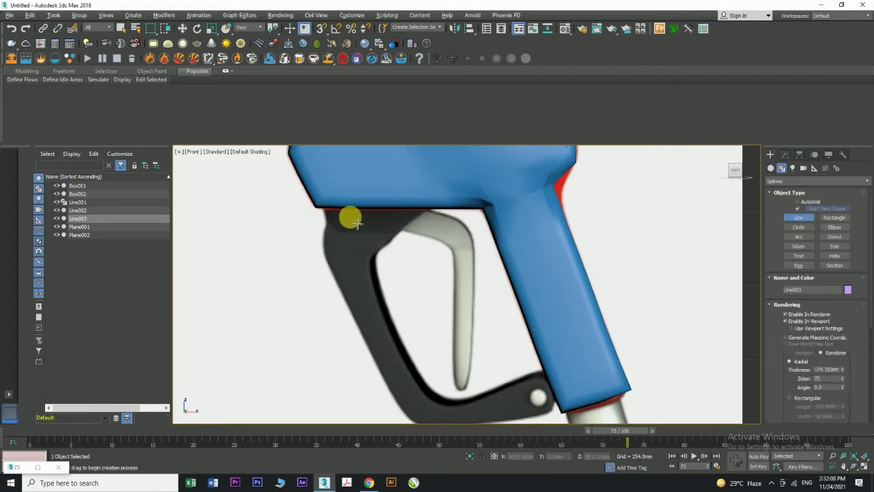
pyautogui.scroll(3, 341, 220)
pyautogui.click(345, 197)
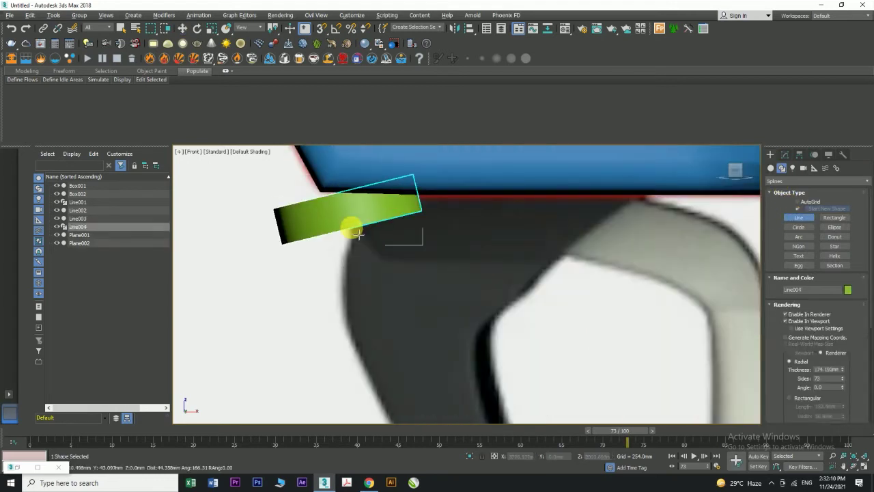
pyautogui.rightClick(351, 228)
pyautogui.click(783, 153)
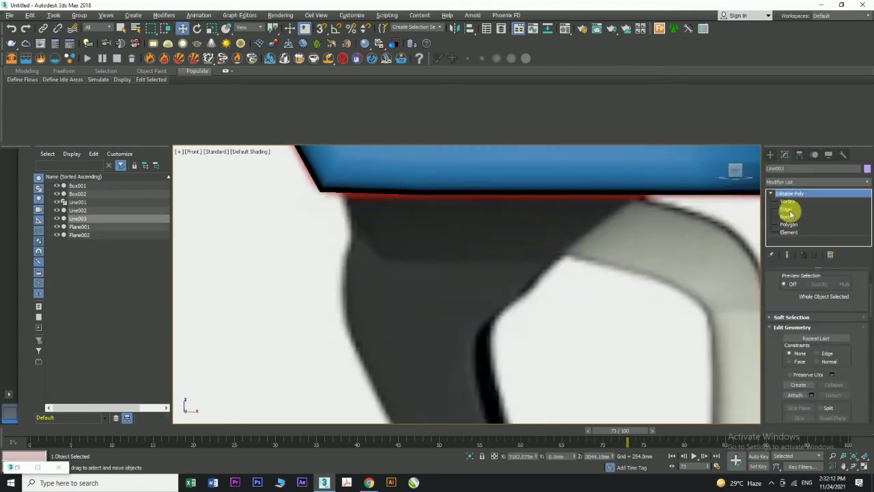
pyautogui.scroll(2, 786, 289)
# - Start a line with renderer and viewport display disabled, and trace the trigger guard's outer edge from the body down to the lower bend
pyautogui.click(770, 155)
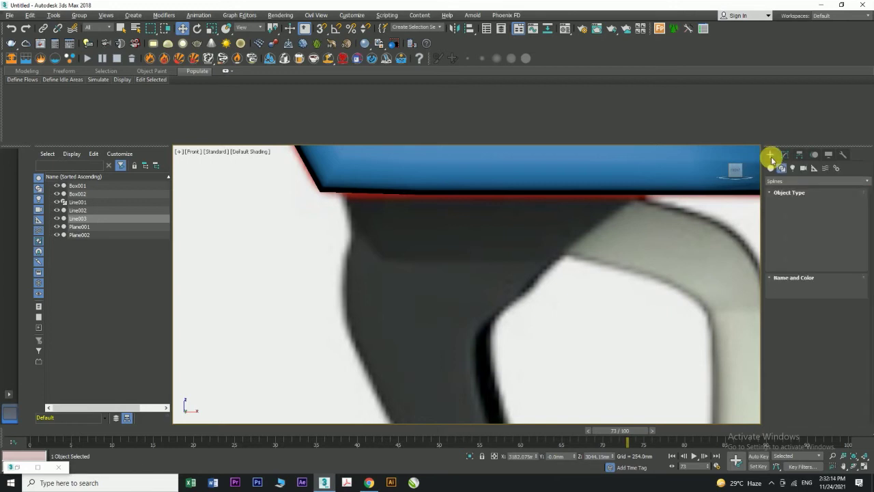
pyautogui.click(798, 217)
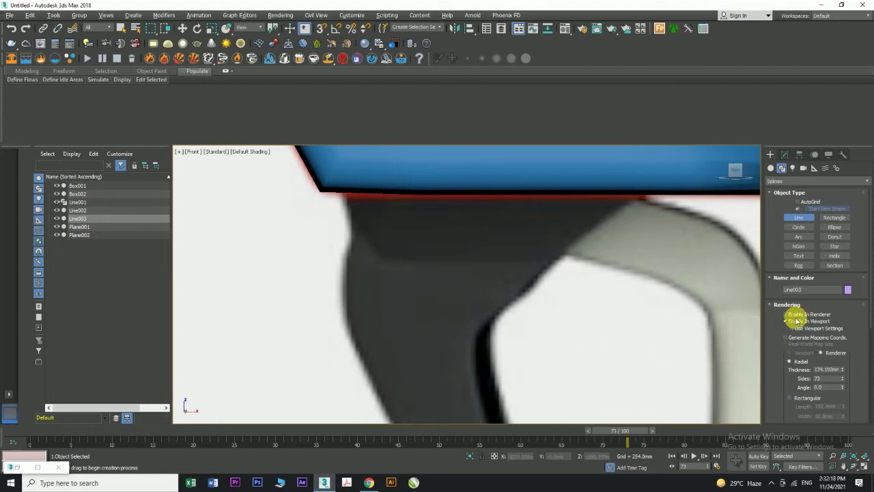
pyautogui.scroll(-4, 527, 248)
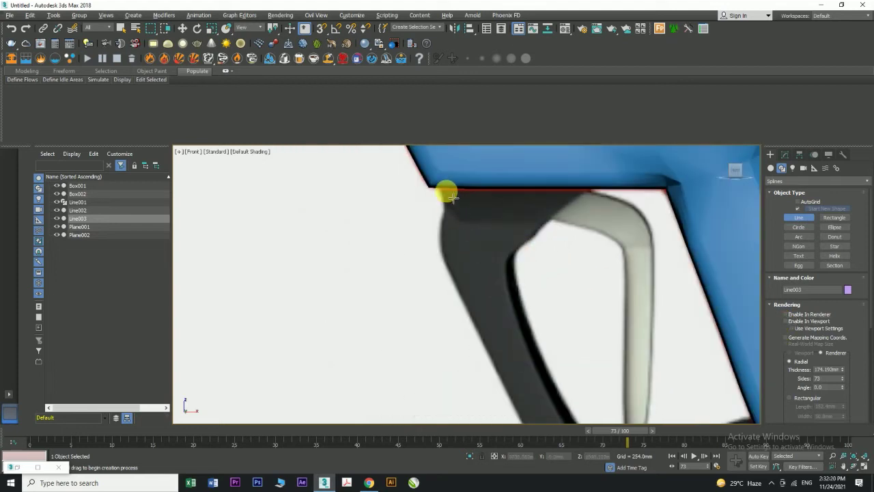
pyautogui.click(441, 190)
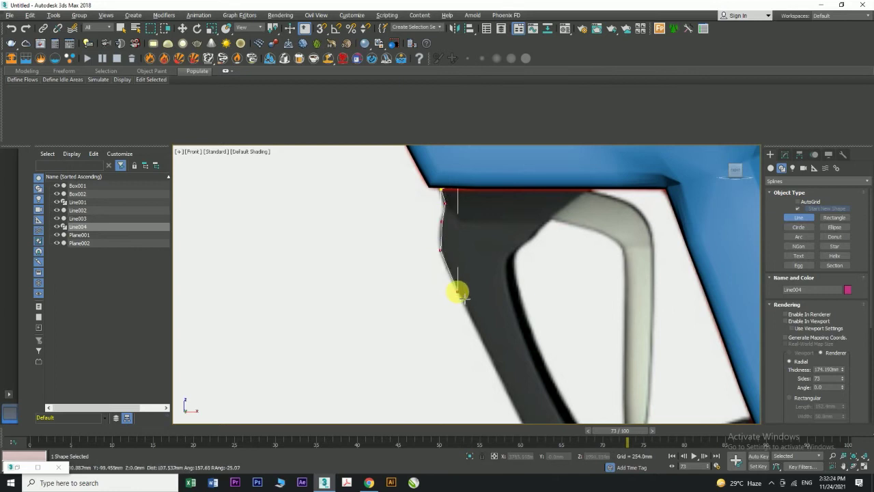
pyautogui.moveTo(492, 341); pyautogui.dragTo(400, 211, button='middle')
pyautogui.click(414, 244)
pyautogui.click(449, 308)
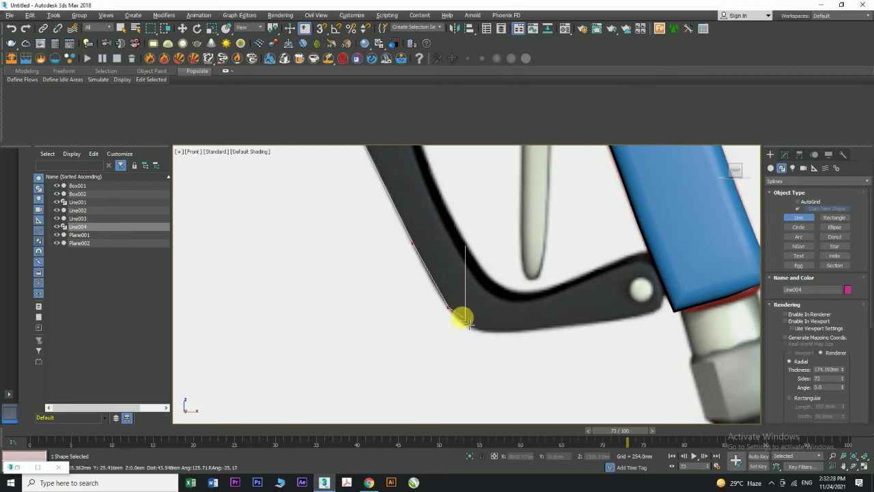
pyautogui.click(460, 319)
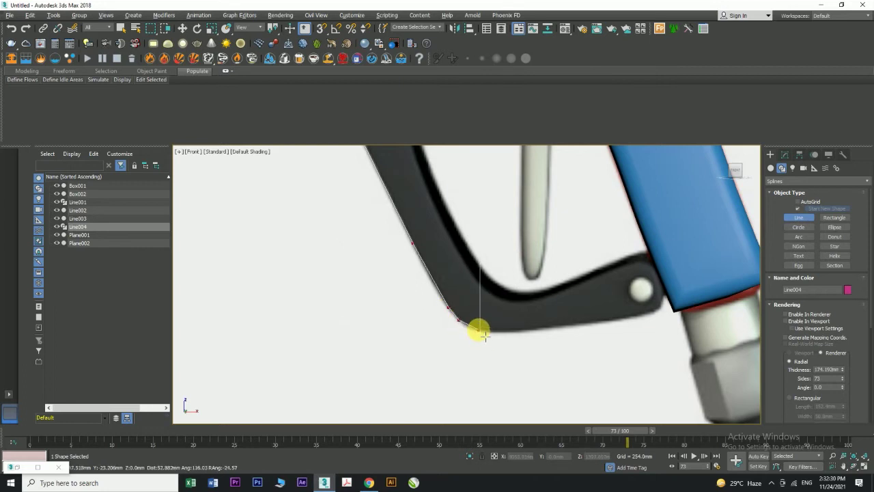
# - Continue the line around the lower bend and along the guard's bottom edge to the corner below the pivot pin
pyautogui.scroll(4, 566, 330)
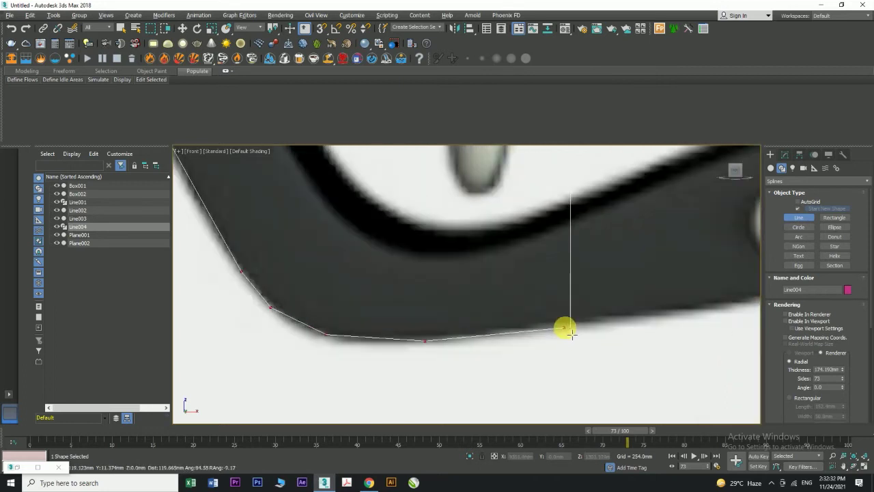
pyautogui.click(542, 326)
pyautogui.moveTo(640, 319); pyautogui.dragTo(352, 326, button='middle')
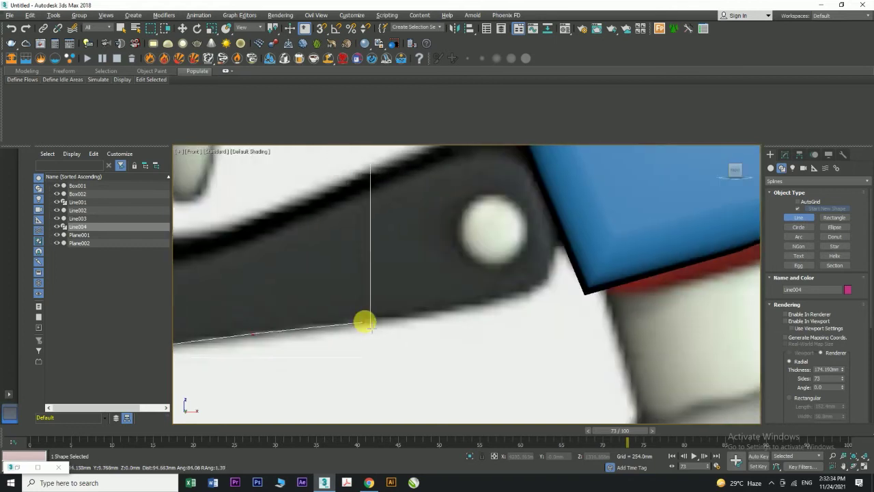
pyautogui.click(365, 322)
pyautogui.click(444, 312)
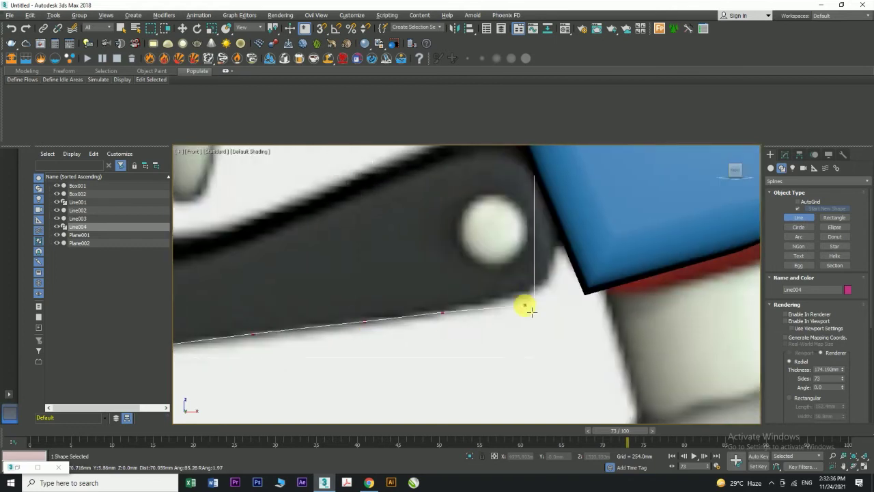
pyautogui.click(527, 295)
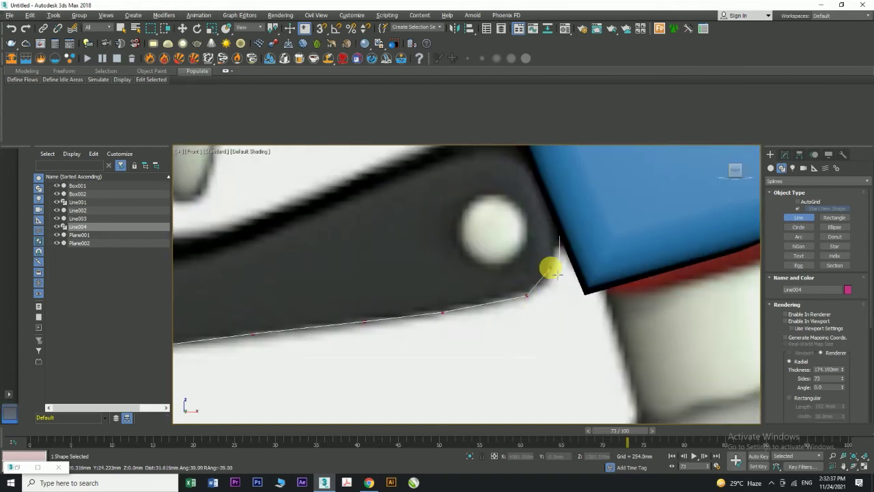
# - Carry the outline up around the guard's rounded pivot end beside the blue handle and onto its upper edge
pyautogui.click(561, 226)
pyautogui.moveTo(562, 226); pyautogui.dragTo(545, 302, button='middle')
pyautogui.click(511, 211)
pyautogui.click(489, 209)
pyautogui.scroll(-2, 471, 208)
pyautogui.scroll(2, 519, 213)
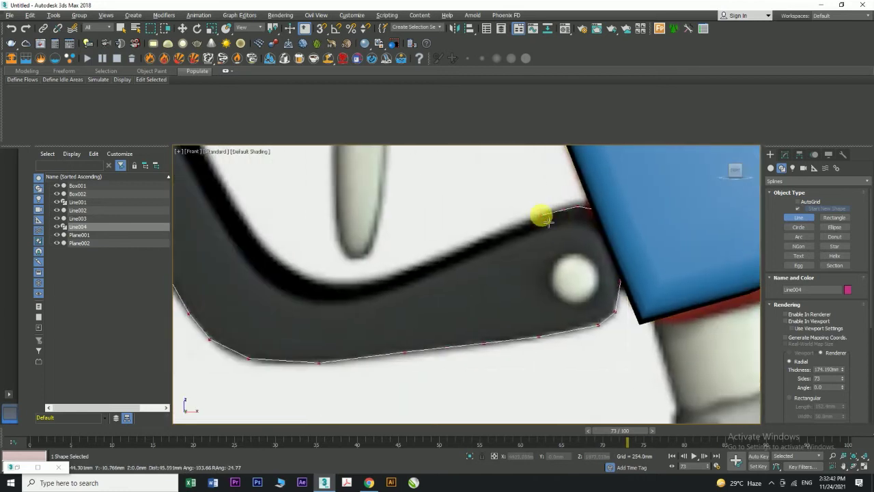
pyautogui.click(499, 234)
pyautogui.click(396, 286)
pyautogui.moveTo(396, 287); pyautogui.dragTo(577, 321, button='middle')
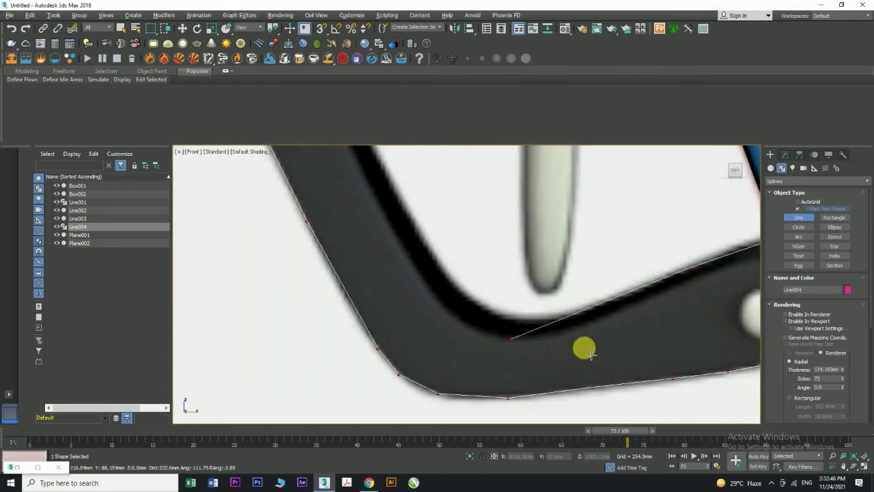
pyautogui.press('BackSpace')
# - Trace the guard's inner edge from the pivot end through the lower inside bend and onto the upright arm
pyautogui.moveTo(686, 294); pyautogui.dragTo(572, 316, button='middle')
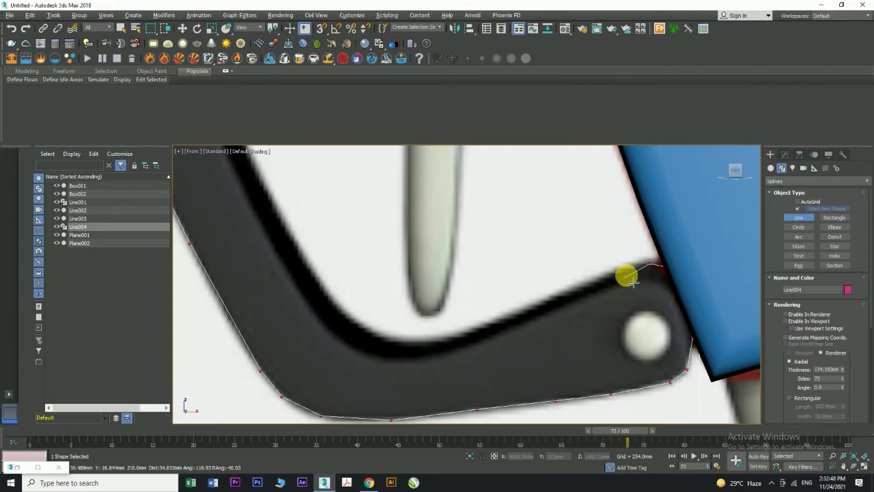
pyautogui.click(556, 308)
pyautogui.click(468, 346)
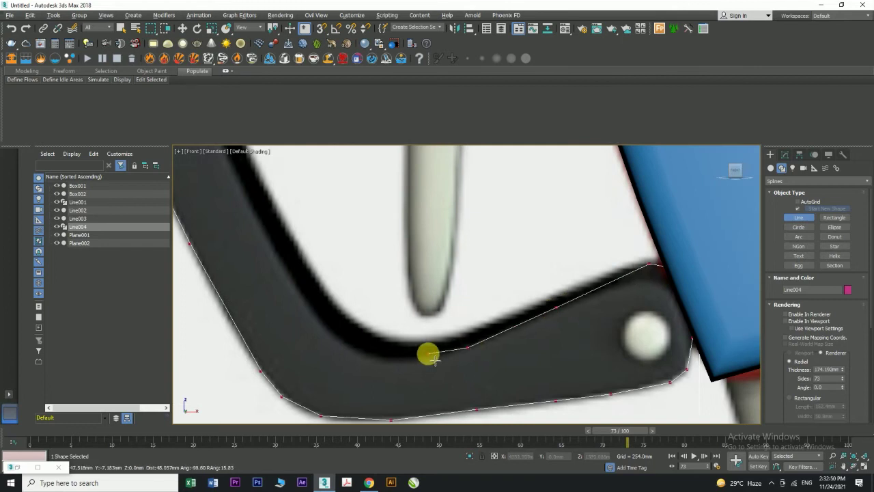
pyautogui.click(410, 360)
pyautogui.click(353, 351)
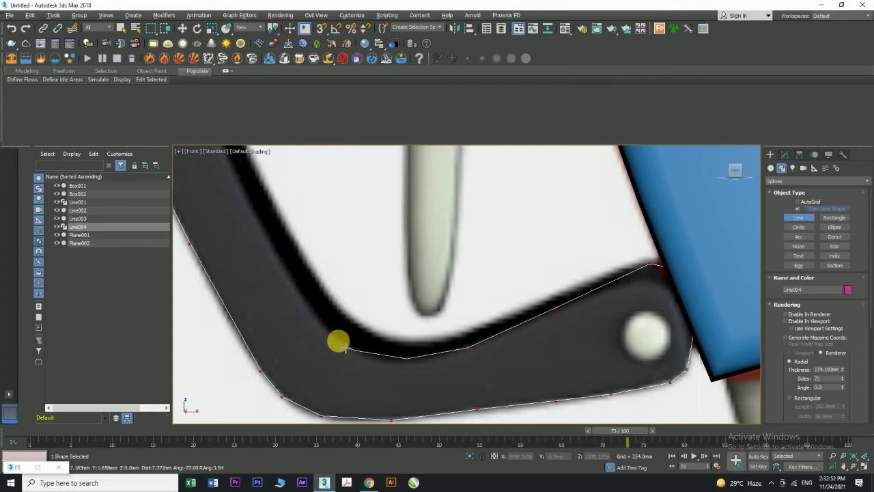
pyautogui.moveTo(307, 310); pyautogui.dragTo(357, 354, button='middle')
pyautogui.click(369, 362)
# - Continue the outline up the inner edge of the guard's upright arm to the inside corner near its head
pyautogui.moveTo(332, 290); pyautogui.dragTo(391, 366, button='middle')
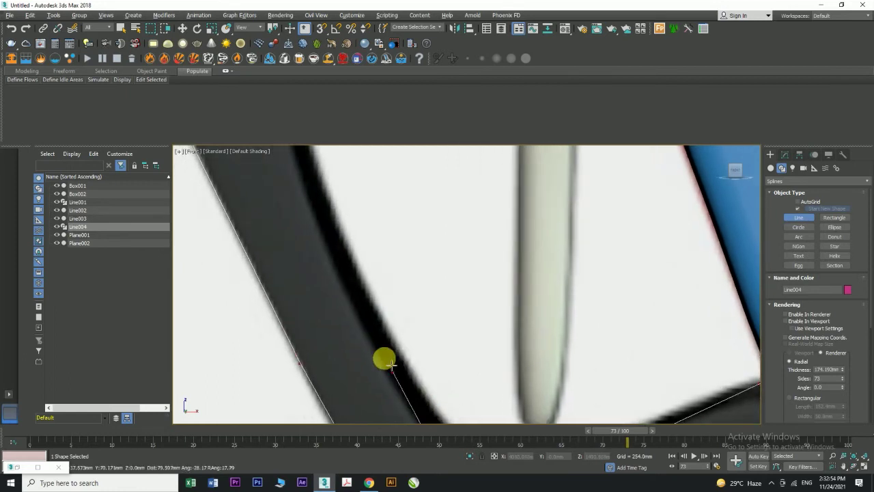
pyautogui.click(370, 338)
pyautogui.moveTo(365, 314); pyautogui.dragTo(429, 365, button='middle')
pyautogui.click(393, 333)
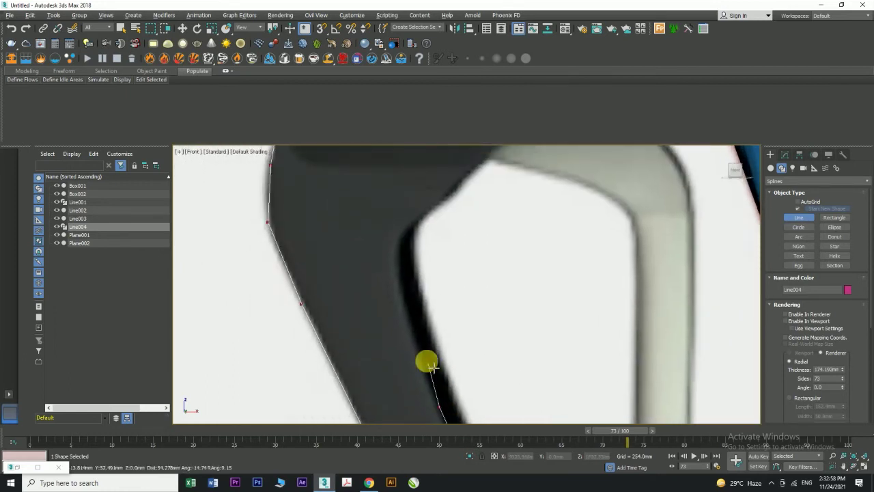
pyautogui.click(420, 349)
pyautogui.click(403, 282)
pyautogui.click(402, 242)
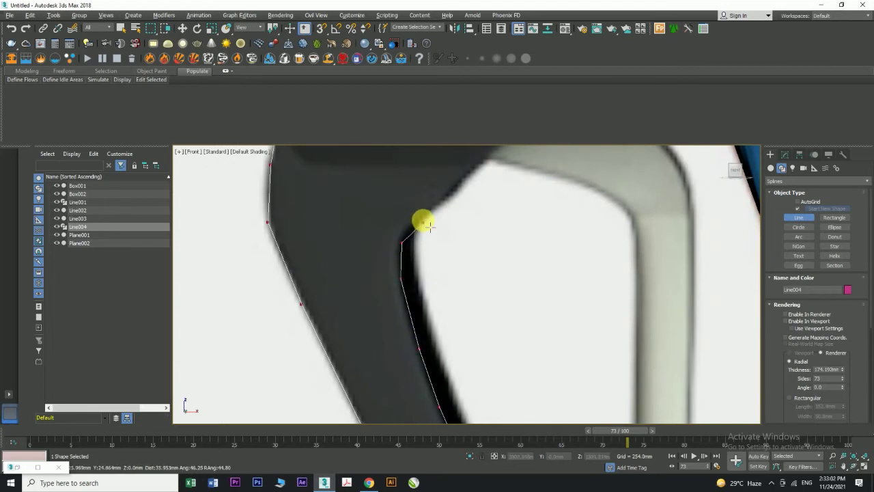
# - Trace the guard's sloping inner edge up to the body's underside and close the spline at its starting point
pyautogui.moveTo(467, 202); pyautogui.dragTo(463, 247, button='middle')
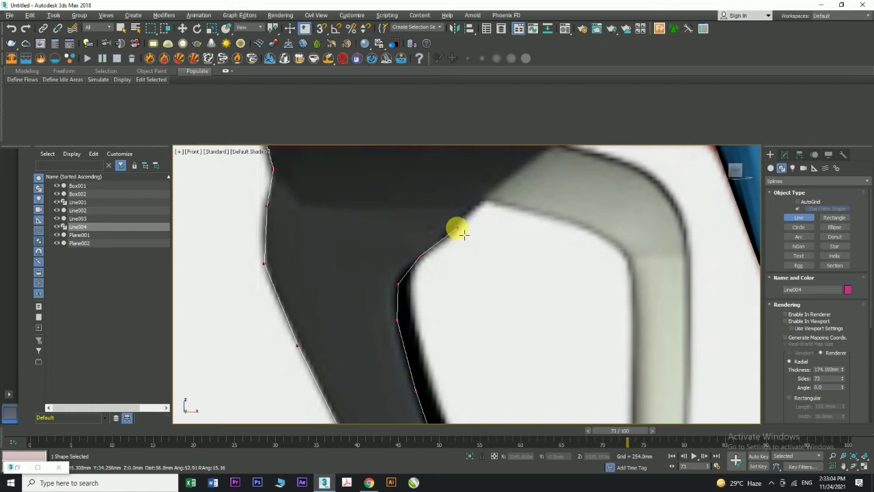
pyautogui.click(457, 227)
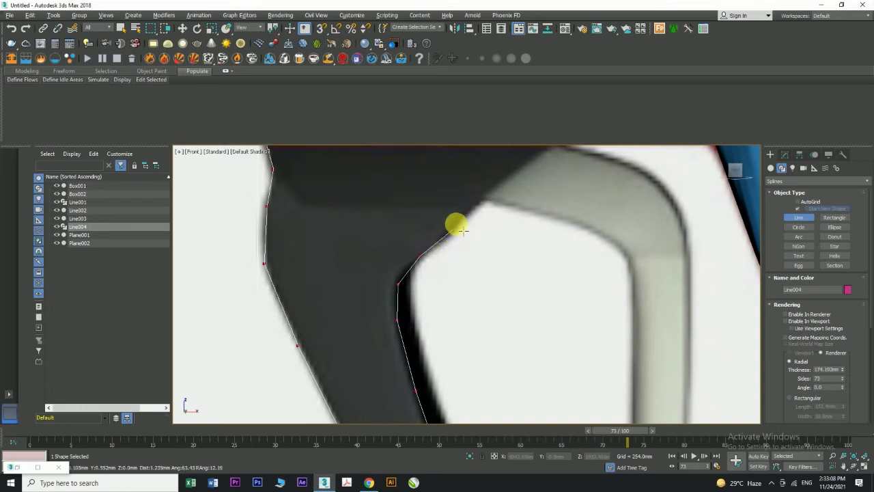
pyautogui.moveTo(495, 185); pyautogui.dragTo(465, 272, button='middle')
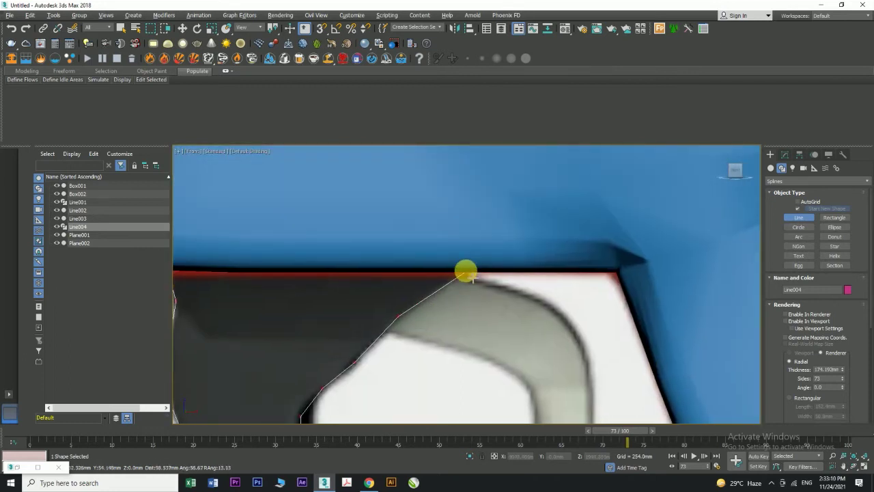
pyautogui.click(471, 275)
pyautogui.scroll(-3, 471, 275)
pyautogui.click(315, 275)
pyautogui.click(427, 269)
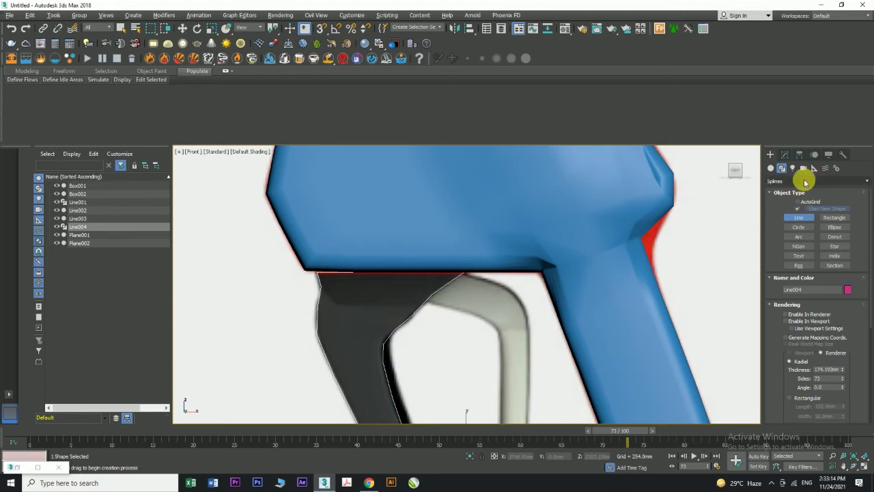
# - Move the outline's starting corner vertex slightly upward toward the body's underside, and return to the whole line
pyautogui.click(786, 155)
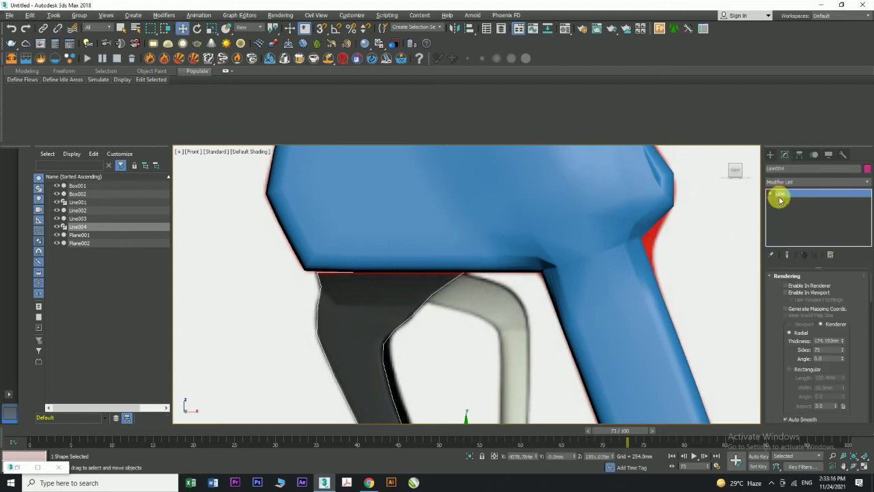
pyautogui.click(777, 200)
pyautogui.click(318, 269)
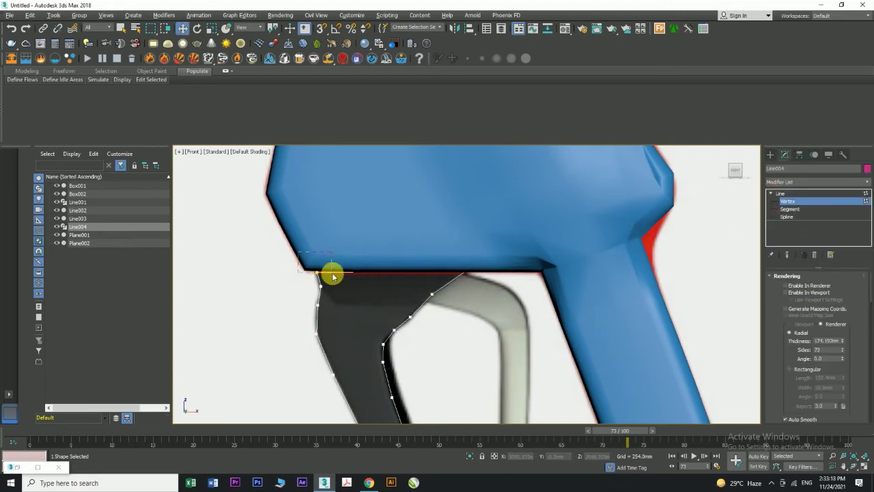
pyautogui.scroll(3, 318, 271)
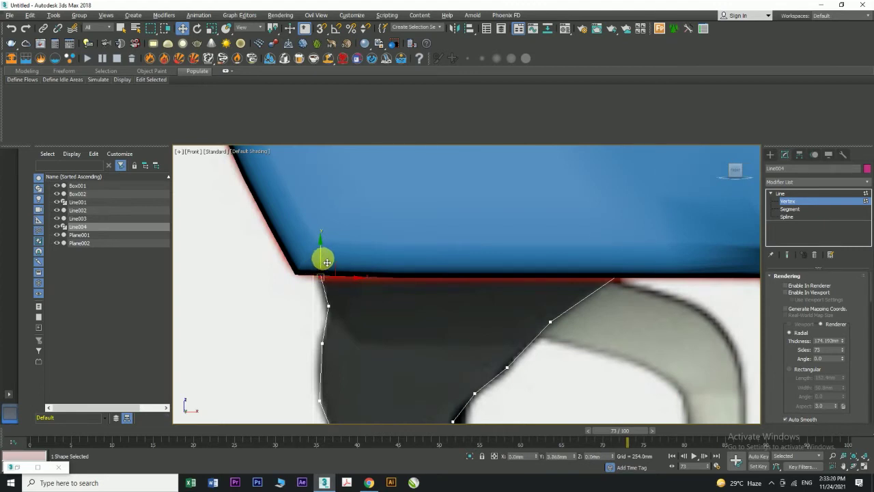
pyautogui.click(798, 194)
pyautogui.scroll(-3, 435, 380)
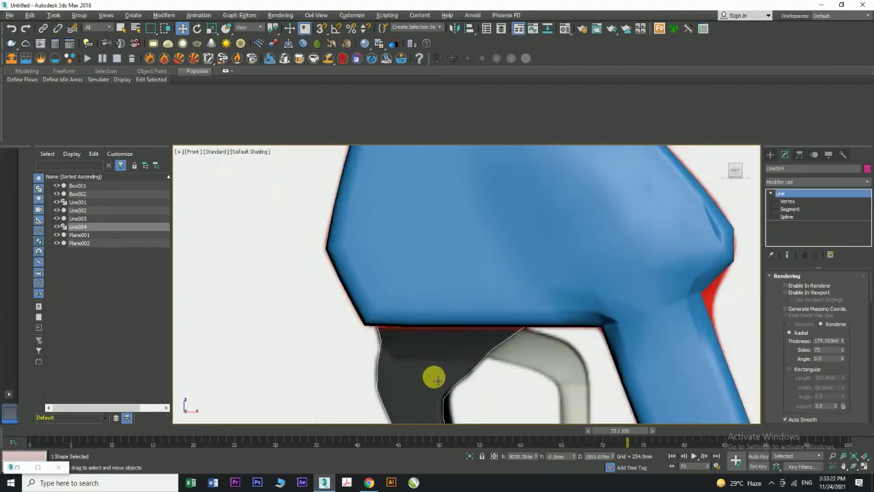
pyautogui.scroll(-3, 434, 380)
pyautogui.click(800, 181)
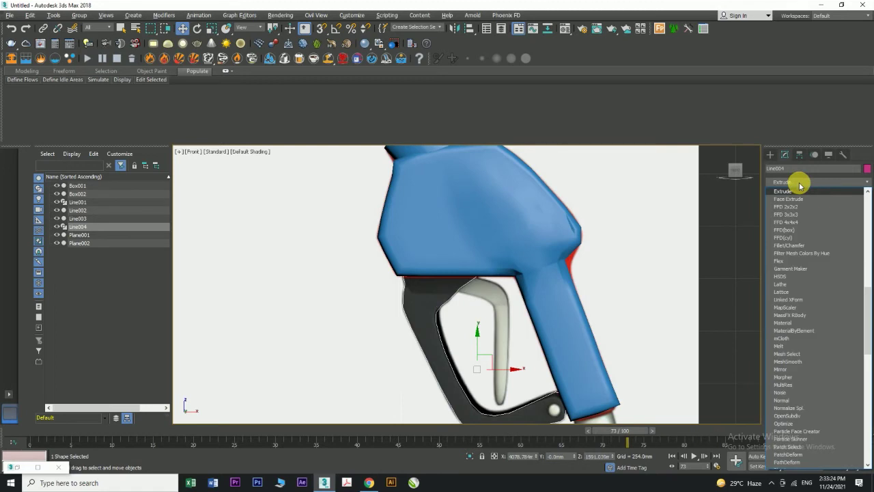
pyautogui.click(793, 191)
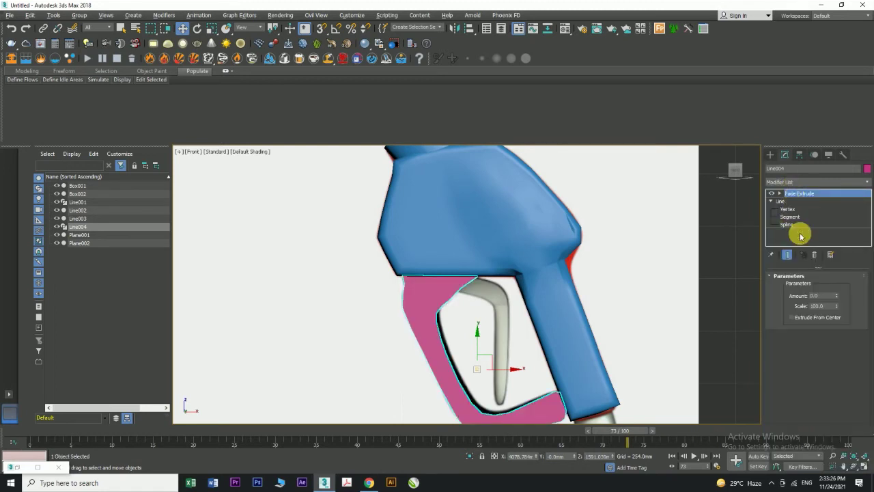
pyautogui.hotkey('ctrl', 'z')
# - Apply the Extrude modifier to the closed trigger guard outline with an amount of 200 mm
pyautogui.click(790, 183)
pyautogui.write('ex')
pyautogui.click(791, 191)
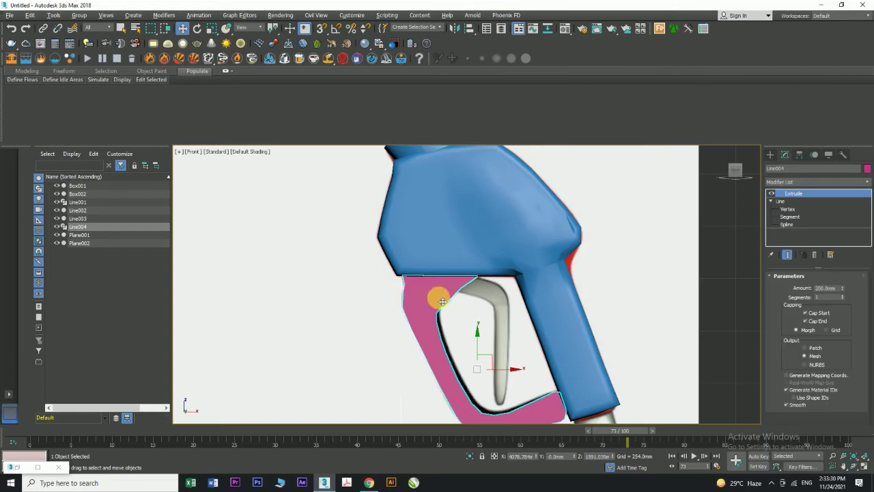
# - Set the trigger guard's extrusion amount to 150 mm
pyautogui.hotkey('alt', 'w')
pyautogui.hotkey('alt', 'w')
pyautogui.scroll(-5, 565, 315)
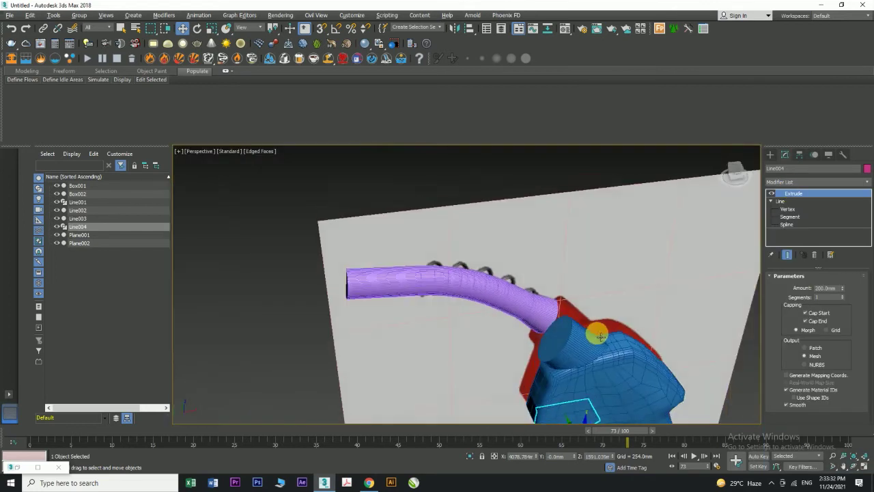
pyautogui.moveTo(599, 334); pyautogui.dragTo(560, 235, button='middle')
pyautogui.keyDown('alt'); pyautogui.moveTo(509, 312); pyautogui.dragTo(529, 348, button='middle'); pyautogui.keyUp('alt')
pyautogui.scroll(2, 540, 306)
pyautogui.click(829, 287)
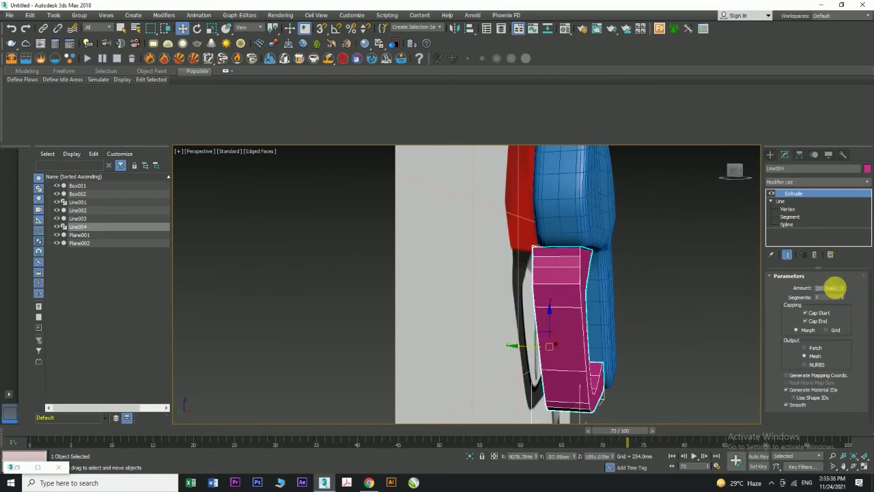
pyautogui.click(840, 288)
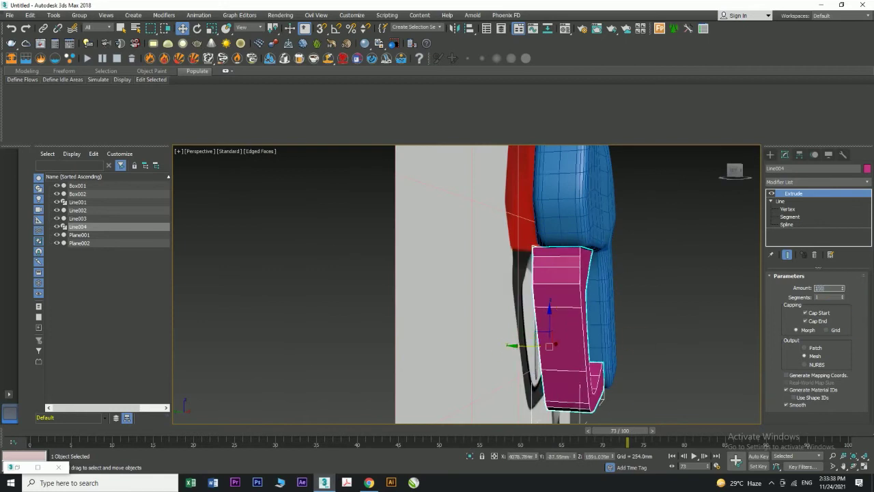
pyautogui.write('150')
pyautogui.press('Return')
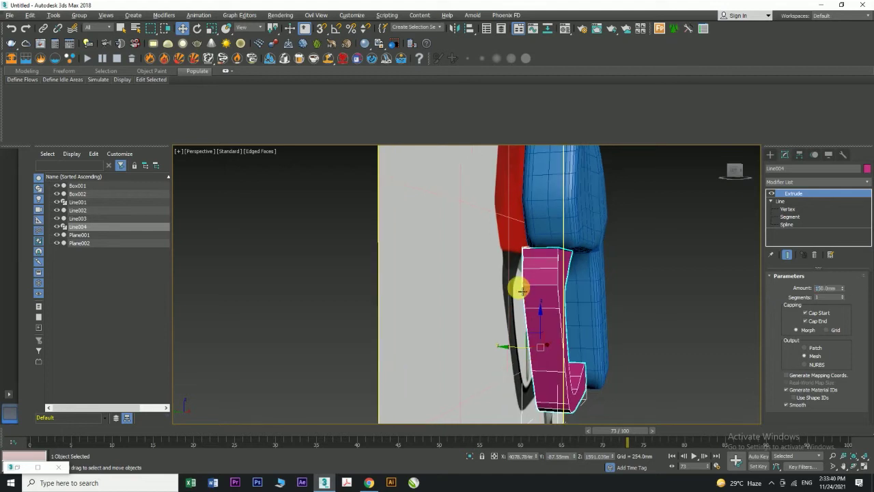
# - Move the trigger guard in depth to about Y -153.6 mm so it sits centred within the body's thickness
pyautogui.hotkey('alt', 'w')
pyautogui.rightClick(604, 258)
pyautogui.hotkey('alt', 'w')
pyautogui.hotkey('alt', 'w')
pyautogui.rightClick(336, 232)
pyautogui.hotkey('alt', 'w')
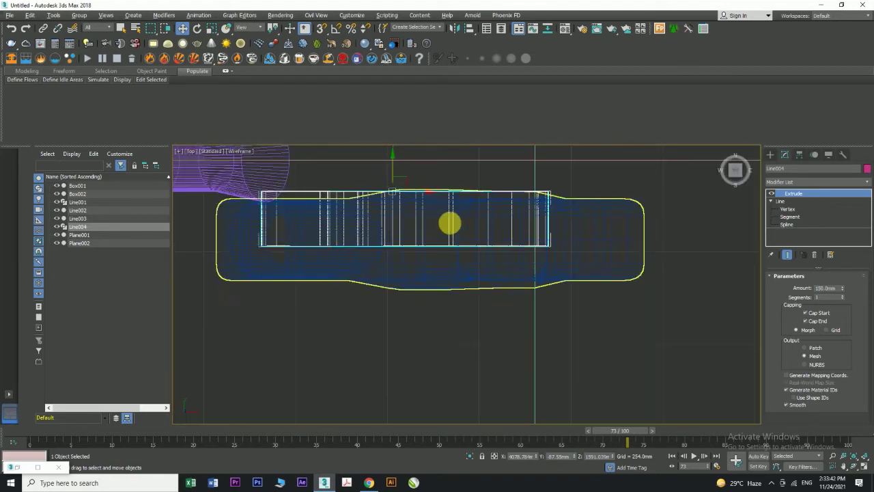
pyautogui.hotkey('alt', 'w')
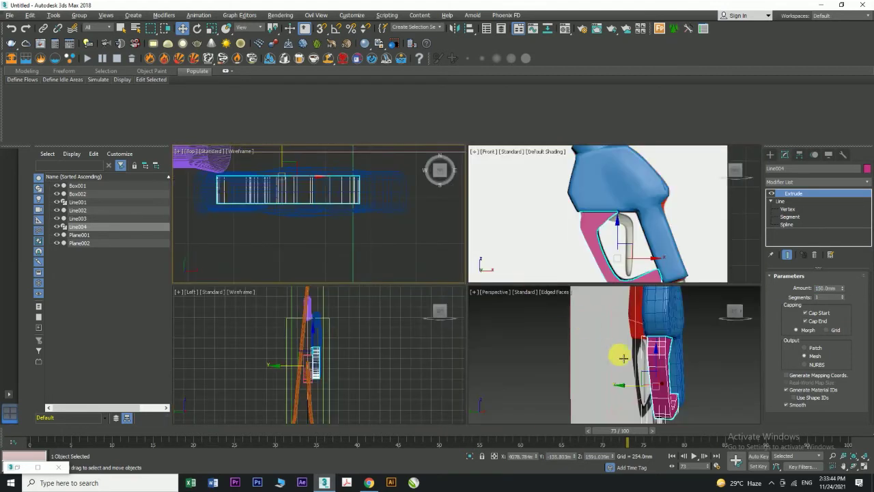
pyautogui.rightClick(617, 353)
pyautogui.hotkey('alt', 'w')
pyautogui.scroll(2, 638, 376)
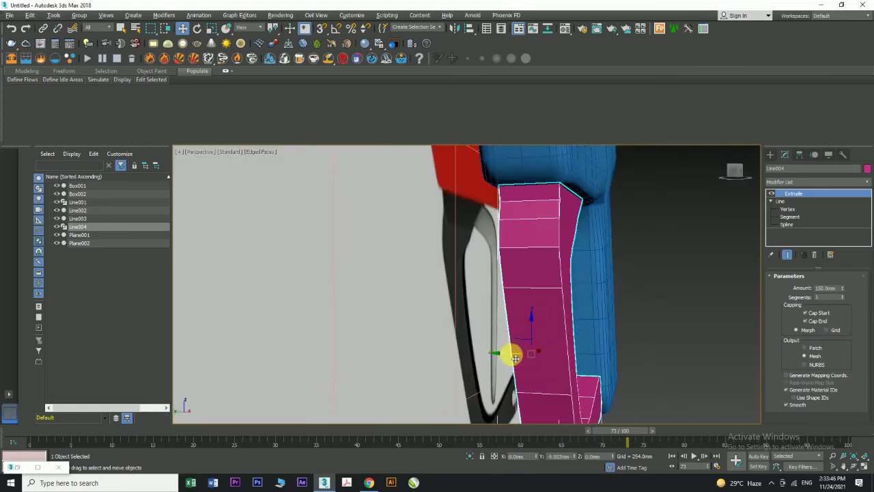
pyautogui.keyDown('alt'); pyautogui.moveTo(517, 357); pyautogui.dragTo(571, 345, button='middle'); pyautogui.keyUp('alt')
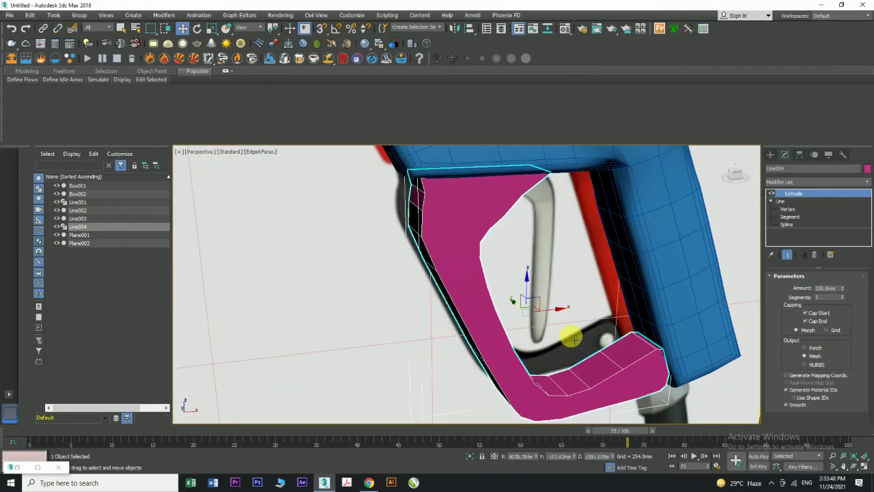
pyautogui.scroll(-2, 572, 339)
pyautogui.scroll(-2, 574, 339)
# - Check the guard's thickness against the body from the side and set its extrusion amount to 140 mm
pyautogui.hotkey('alt', 'w')
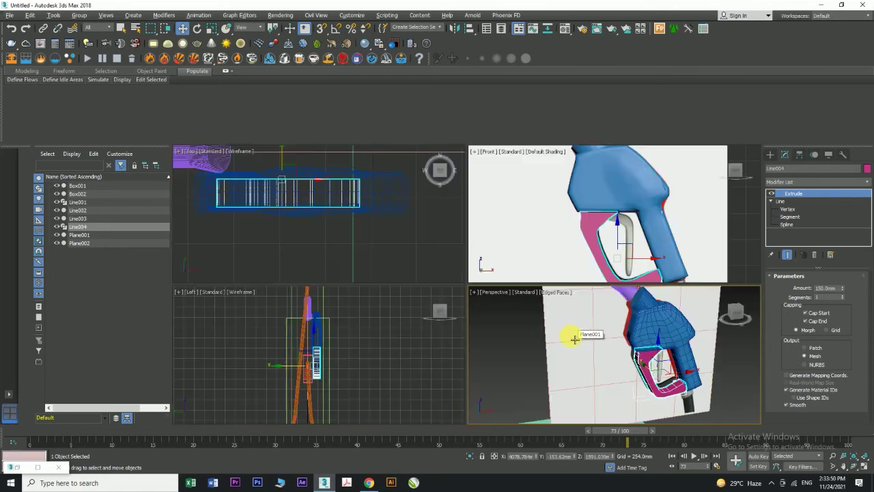
pyautogui.middleClick(334, 345)
pyautogui.hotkey('alt', 'w')
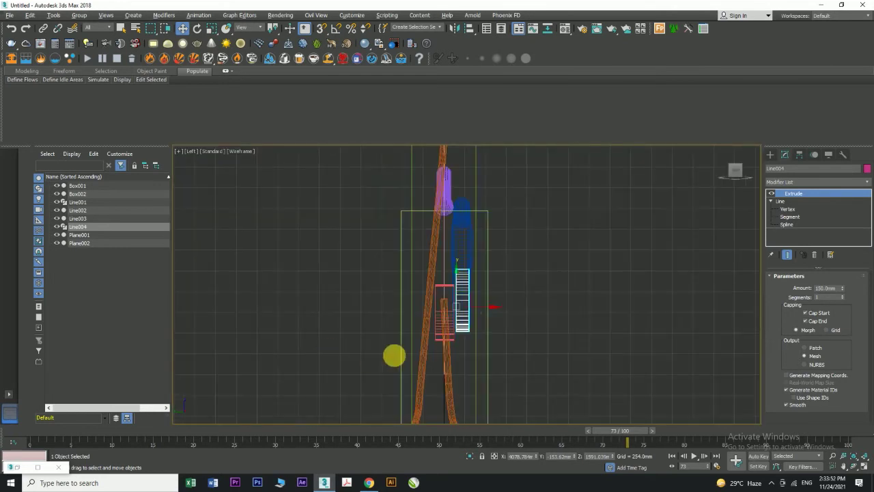
pyautogui.scroll(4, 394, 355)
pyautogui.doubleClick(826, 288)
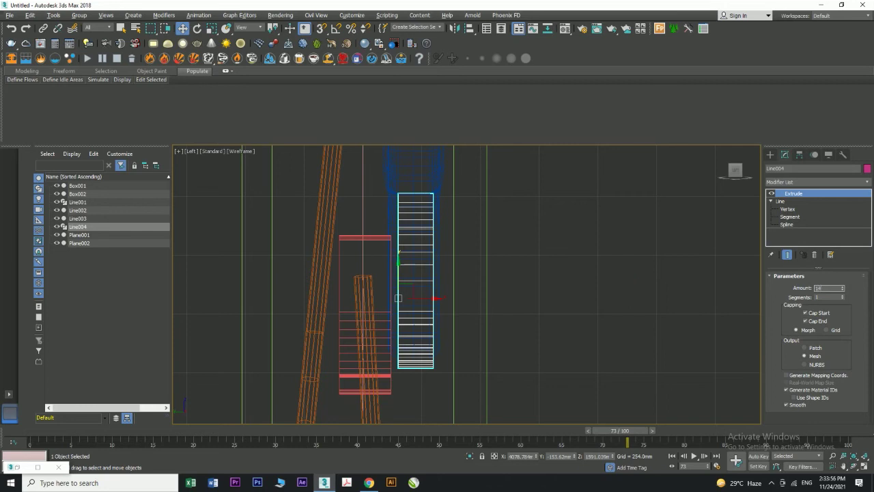
pyautogui.moveTo(438, 212); pyautogui.dragTo(441, 217, button='middle')
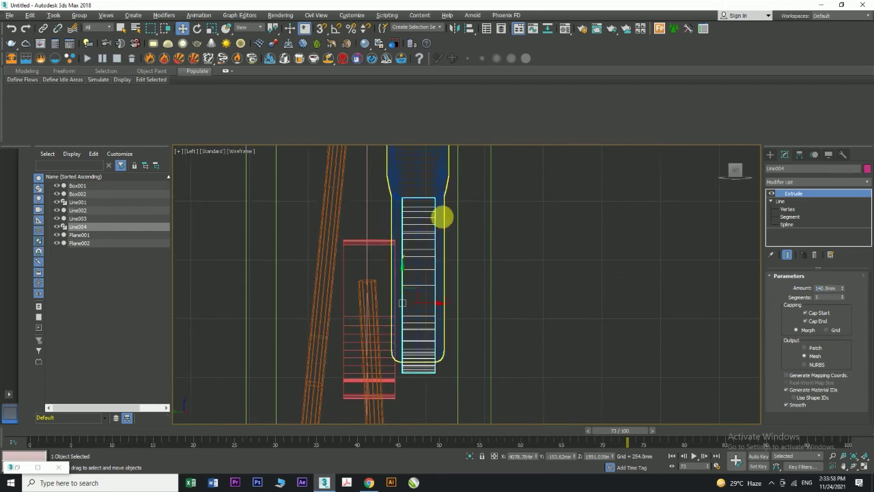
# - Nudge the trigger guard slightly along X and upward along Z to fit against the body and handle
pyautogui.hotkey('alt', 'w')
pyautogui.middleClick(558, 310)
pyautogui.hotkey('alt', 'w')
pyautogui.moveTo(558, 310)
pyautogui.keyDown('alt'); pyautogui.mouseDown(button='middle')
pyautogui.moveTo(529, 277)
pyautogui.moveTo(570, 307)
pyautogui.moveTo(580, 250)
pyautogui.moveTo(511, 260)
pyautogui.mouseUp(button='middle'); pyautogui.keyUp('alt')
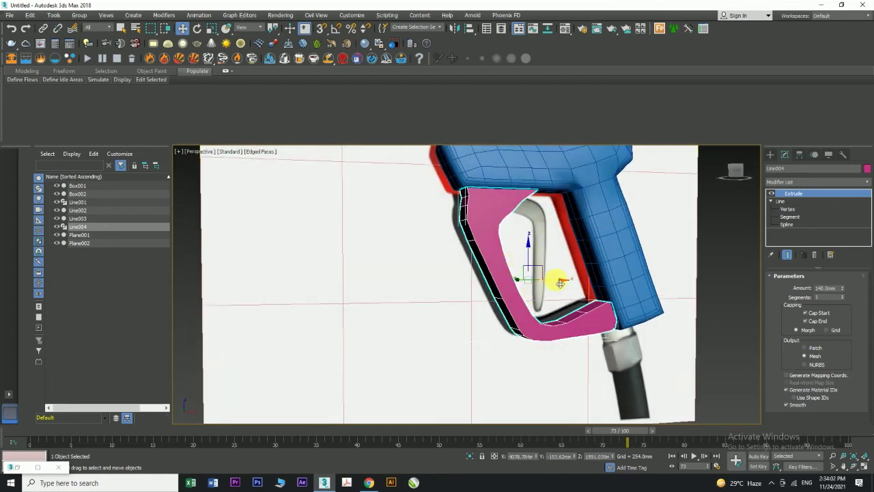
pyautogui.moveTo(559, 282); pyautogui.dragTo(561, 282)
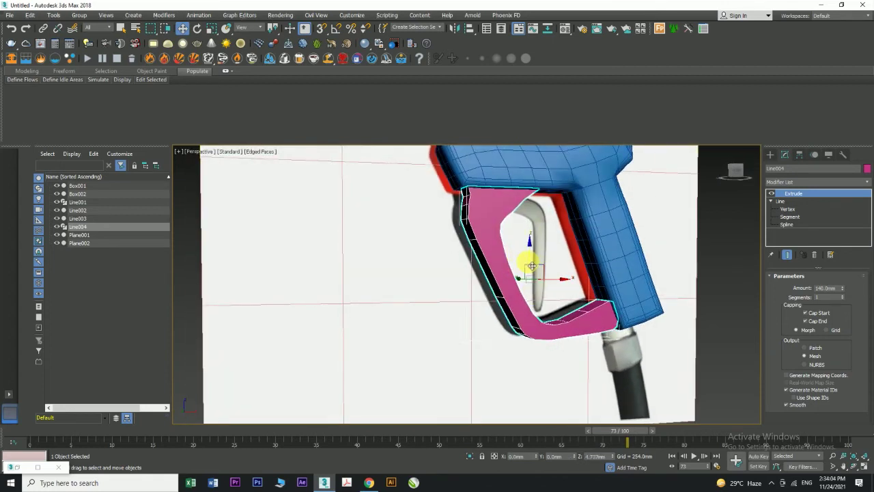
# - Convert the extruded trigger guard to an Editable Poly
pyautogui.rightClick(502, 261)
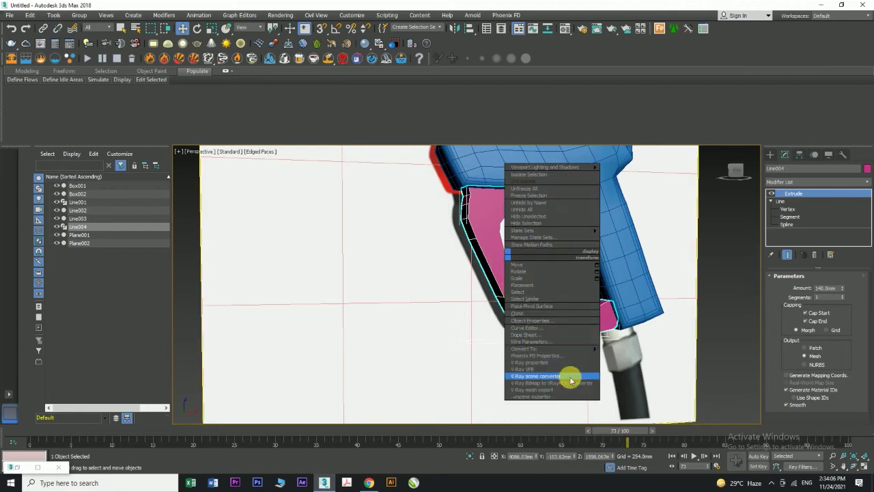
pyautogui.moveTo(581, 349)
pyautogui.click(613, 352)
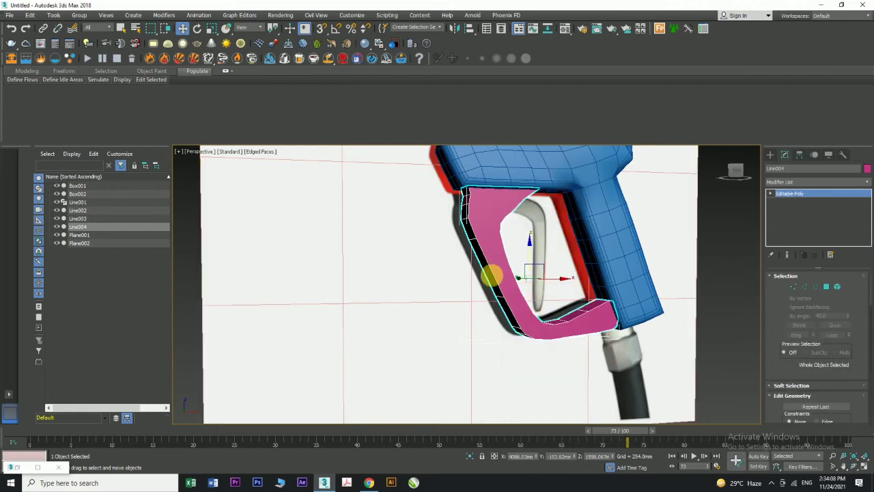
# - Select all outline edges on both the front and back faces of the trigger guard
pyautogui.click(804, 286)
pyautogui.hotkey('alt', 'w')
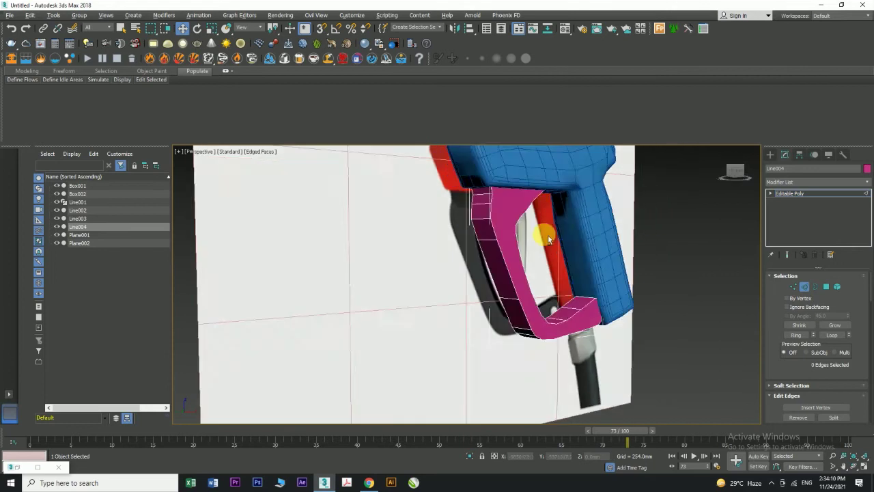
pyautogui.hotkey('alt', 'w')
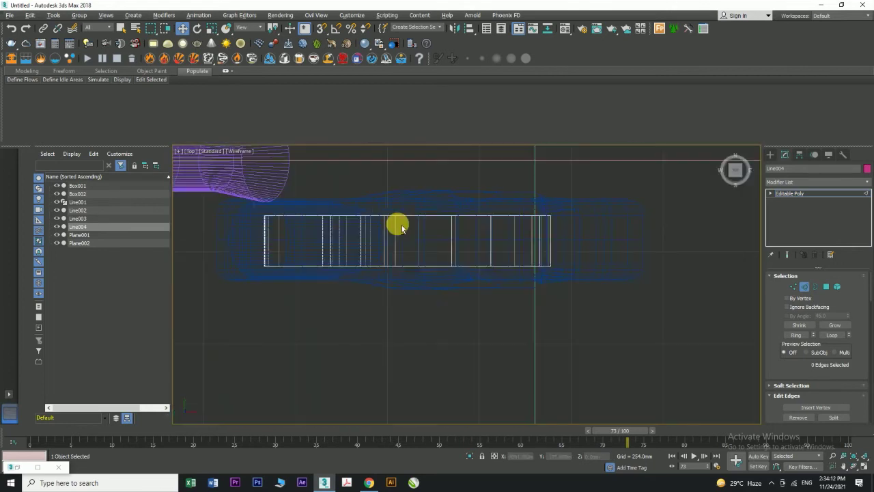
pyautogui.moveTo(226, 257); pyautogui.dragTo(643, 307)
pyautogui.keyDown('ctrl'); pyautogui.moveTo(266, 206); pyautogui.dragTo(591, 227); pyautogui.keyUp('ctrl')
pyautogui.hotkey('alt', 'w')
pyautogui.hotkey('alt', 'w')
pyautogui.keyDown('alt'); pyautogui.moveTo(581, 312); pyautogui.dragTo(649, 302, button='middle'); pyautogui.keyUp('alt')
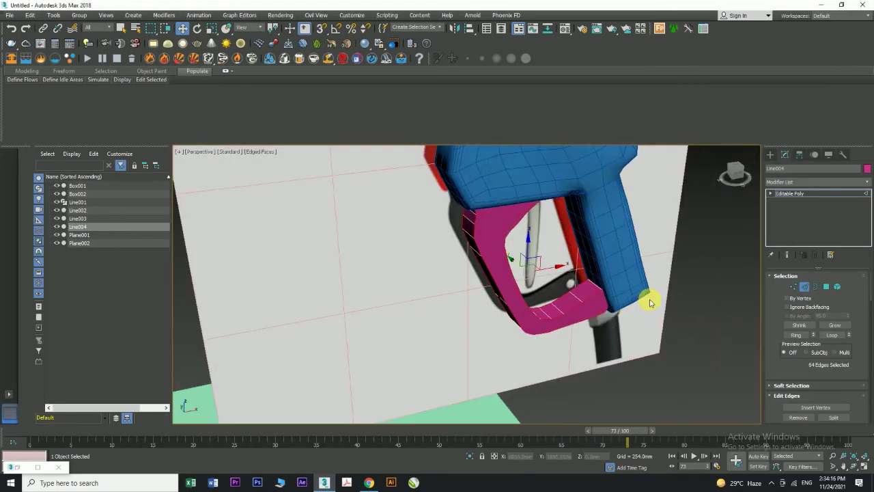
# - Start a Chamfer on the selected outline edges with an amount of 25.4 mm and 6 segments
pyautogui.scroll(-3, 817, 362)
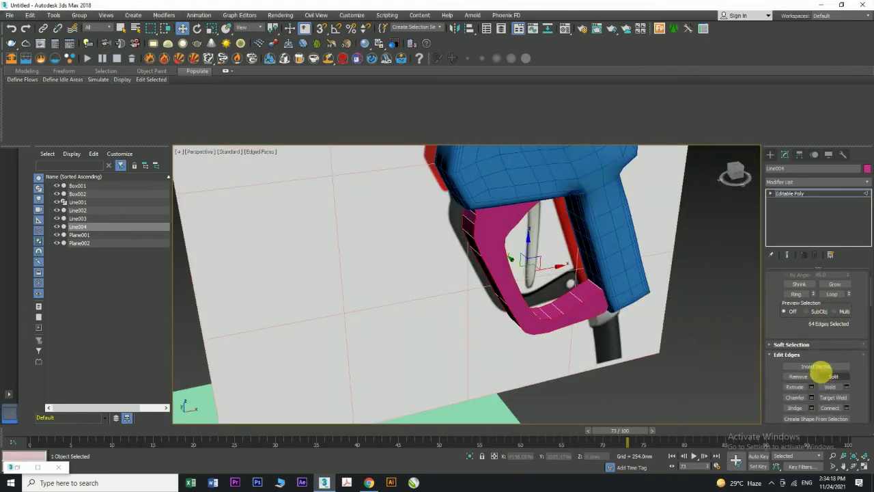
pyautogui.click(810, 396)
pyautogui.moveTo(474, 315)
pyautogui.mouseDown()
pyautogui.moveTo(474, 302)
pyautogui.moveTo(471, 311)
pyautogui.mouseUp()
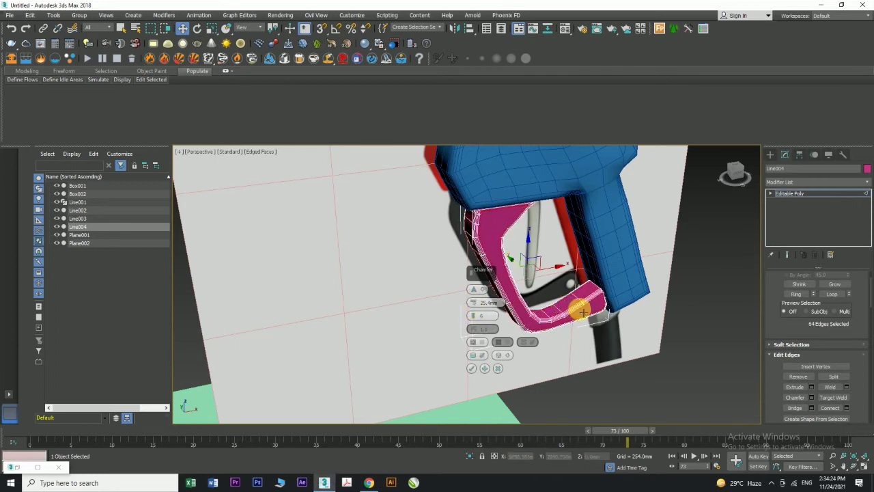
pyautogui.keyDown('alt'); pyautogui.moveTo(591, 309); pyautogui.dragTo(511, 314, button='middle'); pyautogui.keyUp('alt')
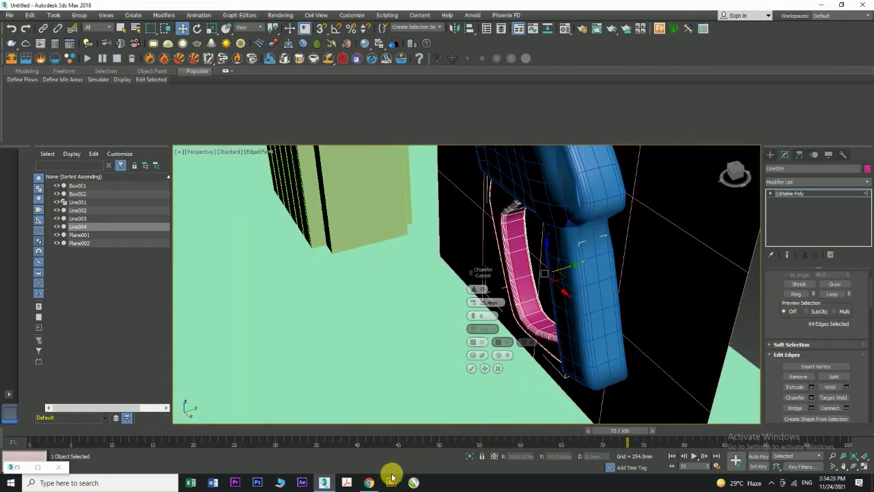
pyautogui.click(368, 482)
pyautogui.click(369, 482)
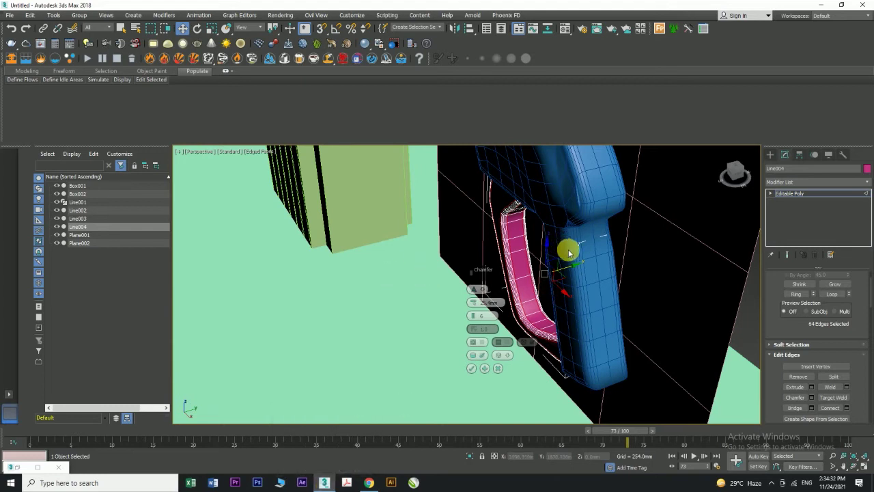
# - Raise the chamfer to 7 segments, apply it, and review the whole guard shaded without edged faces
pyautogui.scroll(-2, 566, 252)
pyautogui.keyDown('alt'); pyautogui.moveTo(576, 264); pyautogui.dragTo(639, 251, button='middle'); pyautogui.keyUp('alt')
pyautogui.scroll(2, 560, 263)
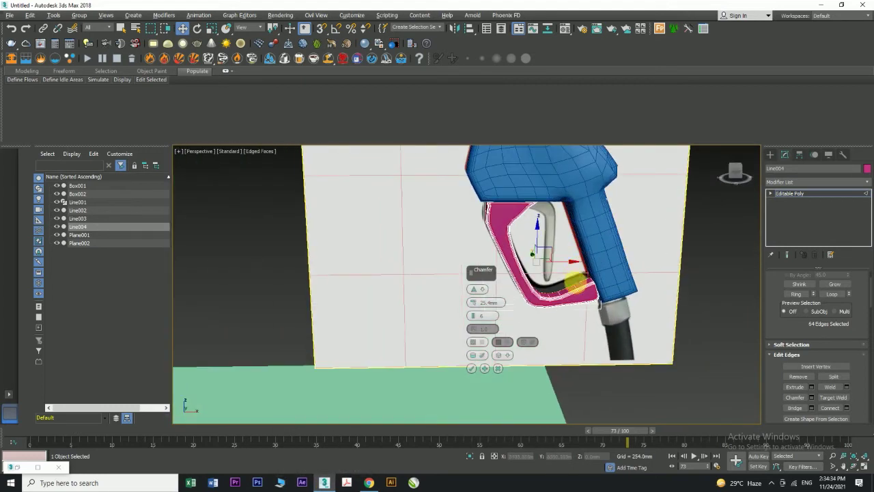
pyautogui.keyDown('alt'); pyautogui.moveTo(578, 279); pyautogui.dragTo(571, 313, button='middle'); pyautogui.keyUp('alt')
pyautogui.scroll(4, 552, 298)
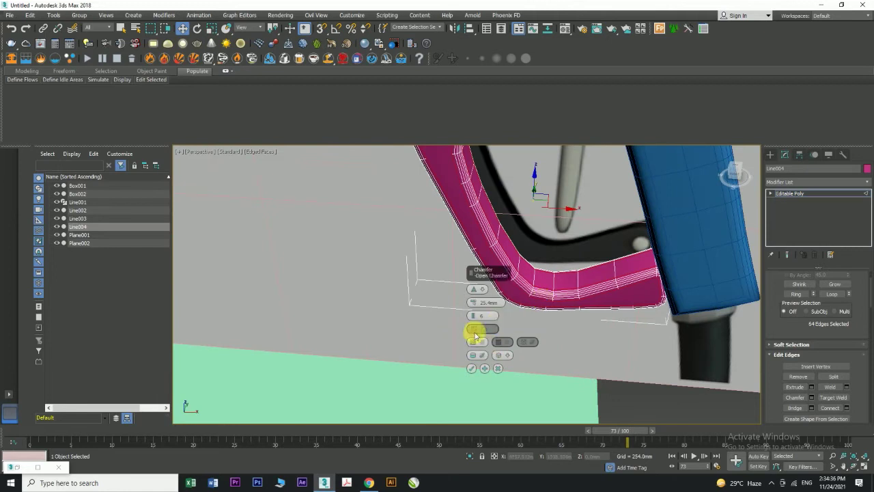
pyautogui.moveTo(477, 319); pyautogui.dragTo(476, 314)
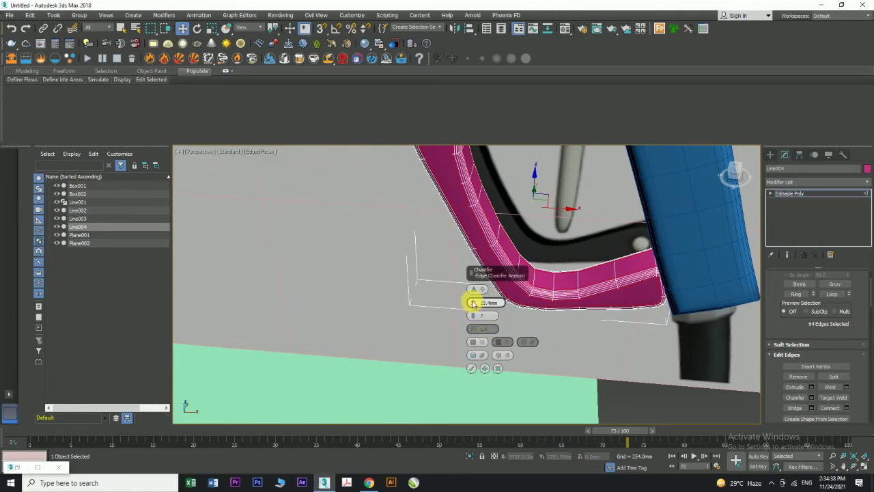
pyautogui.click(472, 368)
pyautogui.keyDown('alt'); pyautogui.moveTo(523, 320); pyautogui.dragTo(585, 312, button='middle'); pyautogui.keyUp('alt')
pyautogui.click(814, 193)
pyautogui.scroll(-3, 503, 280)
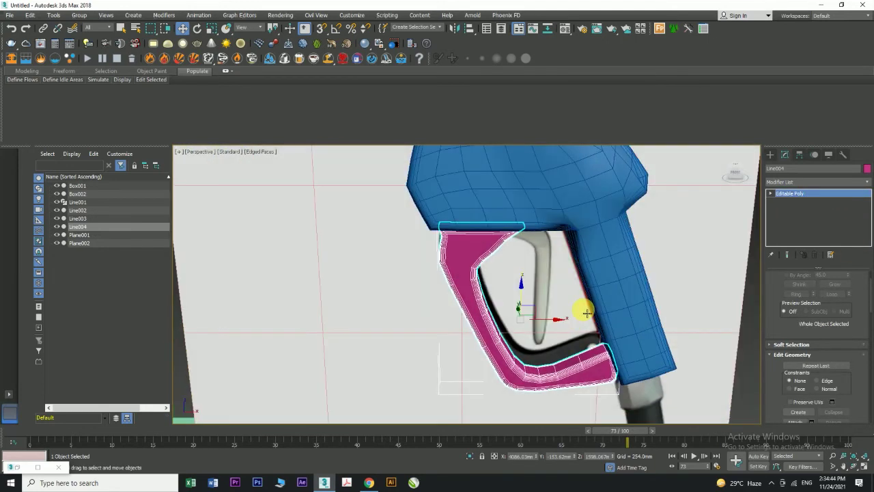
pyautogui.press('F4')
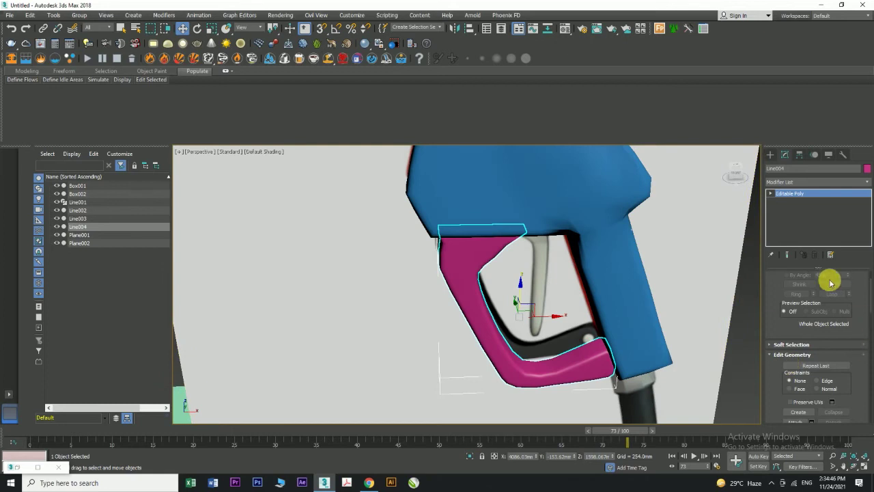
pyautogui.keyDown('alt'); pyautogui.moveTo(591, 353); pyautogui.dragTo(575, 363, button='middle'); pyautogui.keyUp('alt')
pyautogui.press('F4')
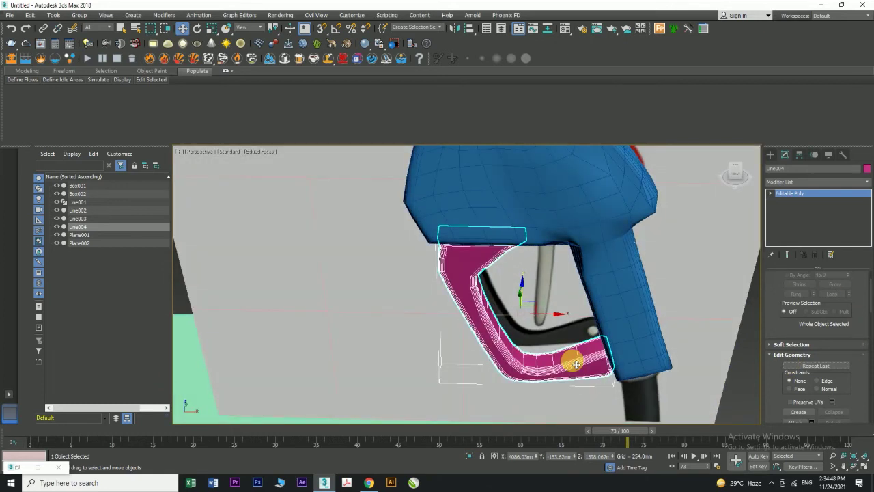
# - Delete the strip of flat polygons lining the guard's inner opening, from the lower arm up to the head, and return to the whole object
pyautogui.click(771, 194)
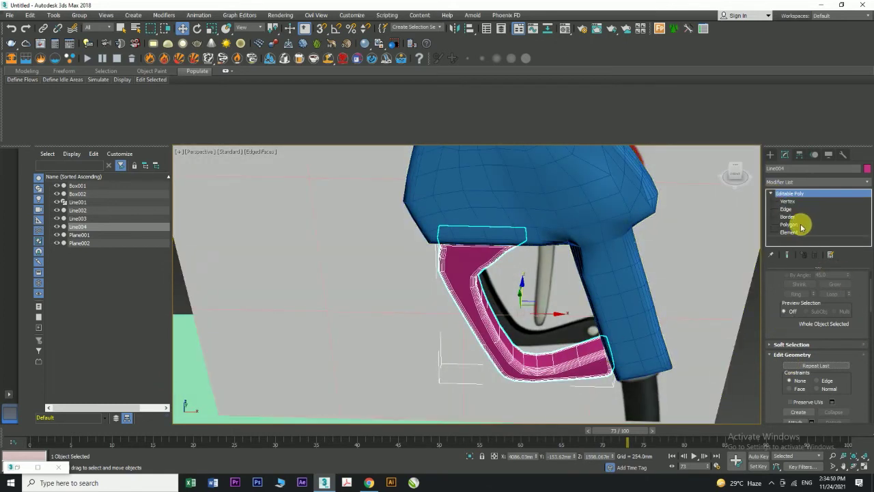
pyautogui.click(791, 224)
pyautogui.click(592, 352)
pyautogui.keyDown('ctrl'); pyautogui.click(566, 362); pyautogui.keyUp('ctrl')
pyautogui.keyDown('ctrl'); pyautogui.click(552, 362); pyautogui.keyUp('ctrl')
pyautogui.scroll(2, 554, 364)
pyautogui.keyDown('alt'); pyautogui.moveTo(574, 370); pyautogui.dragTo(532, 377, button='middle'); pyautogui.keyUp('alt')
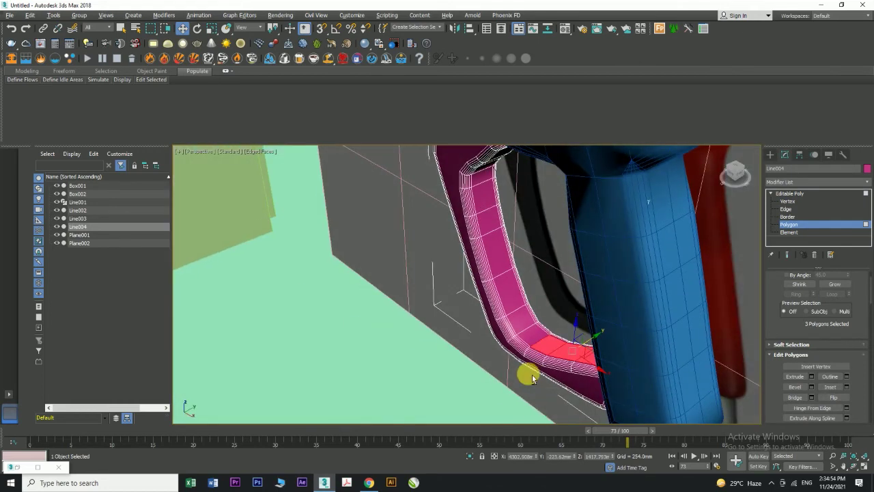
pyautogui.keyDown('ctrl'); pyautogui.click(533, 339); pyautogui.keyUp('ctrl')
pyautogui.keyDown('ctrl'); pyautogui.click(527, 330); pyautogui.keyUp('ctrl')
pyautogui.keyDown('ctrl'); pyautogui.click(512, 303); pyautogui.keyUp('ctrl')
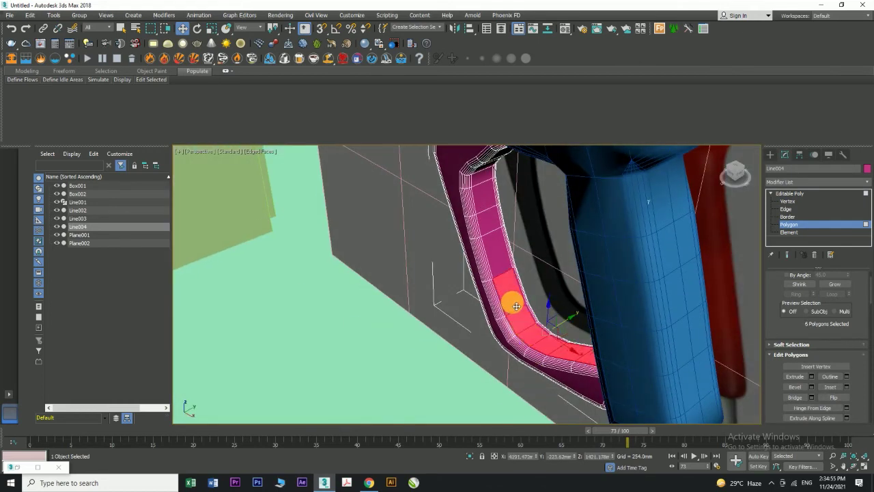
pyautogui.keyDown('ctrl'); pyautogui.click(501, 253); pyautogui.keyUp('ctrl')
pyautogui.keyDown('ctrl'); pyautogui.click(486, 229); pyautogui.keyUp('ctrl')
pyautogui.keyDown('alt'); pyautogui.moveTo(512, 268); pyautogui.dragTo(538, 198, button='middle'); pyautogui.keyUp('alt')
pyautogui.keyDown('ctrl'); pyautogui.click(497, 214); pyautogui.keyUp('ctrl')
pyautogui.keyDown('ctrl'); pyautogui.click(503, 199); pyautogui.keyUp('ctrl')
pyautogui.keyDown('ctrl'); pyautogui.click(509, 189); pyautogui.keyUp('ctrl')
pyautogui.keyDown('ctrl'); pyautogui.click(510, 189); pyautogui.keyUp('ctrl')
pyautogui.keyDown('ctrl'); pyautogui.click(511, 177); pyautogui.keyUp('ctrl')
pyautogui.keyDown('ctrl'); pyautogui.click(520, 185); pyautogui.keyUp('ctrl')
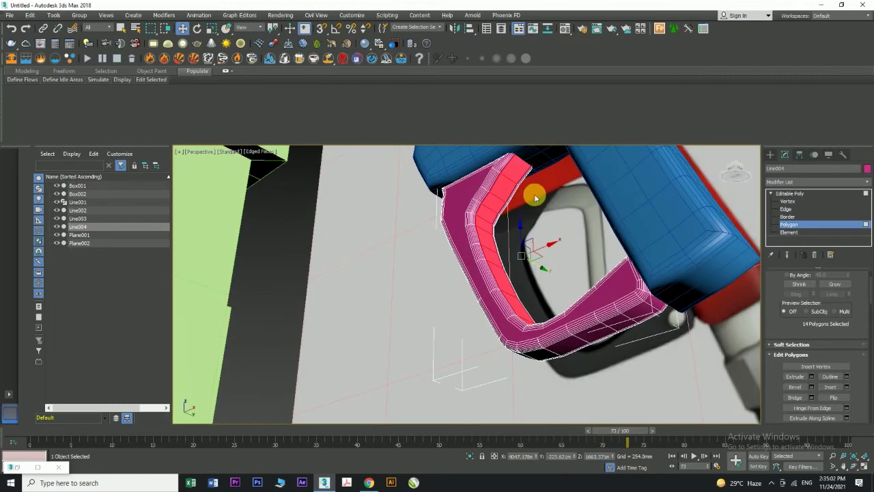
pyautogui.click(535, 198)
pyautogui.keyDown('alt'); pyautogui.moveTo(561, 225); pyautogui.dragTo(533, 295, button='middle'); pyautogui.keyUp('alt')
pyautogui.scroll(3, 532, 295)
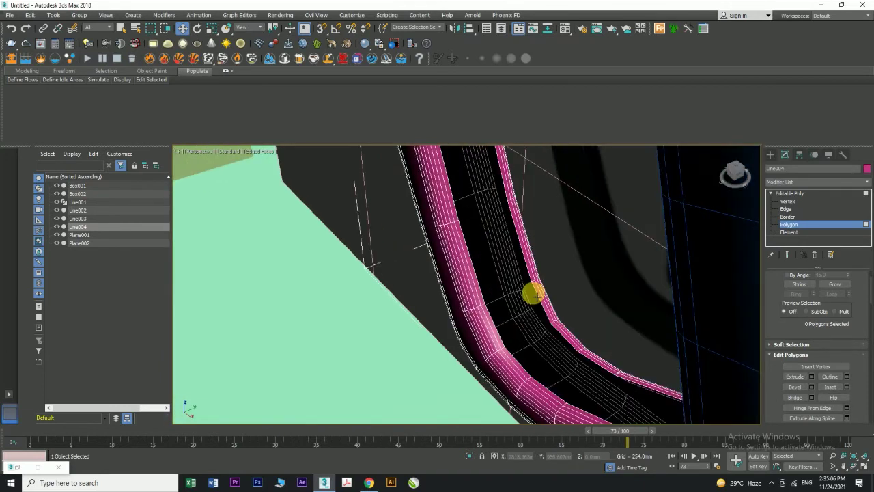
pyautogui.click(796, 194)
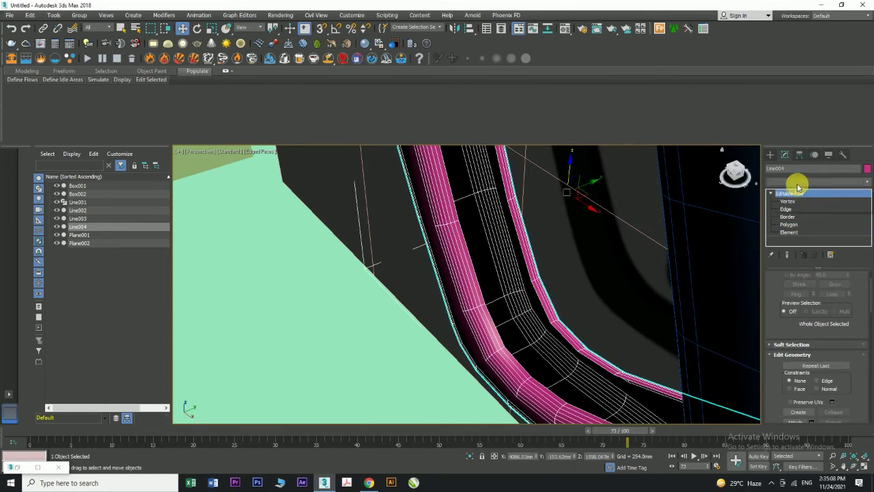
# - Add a Shell modifier to the trigger guard with an outer amount of 0.508 mm and view it shaded without edged faces
pyautogui.click(797, 182)
pyautogui.click(784, 197)
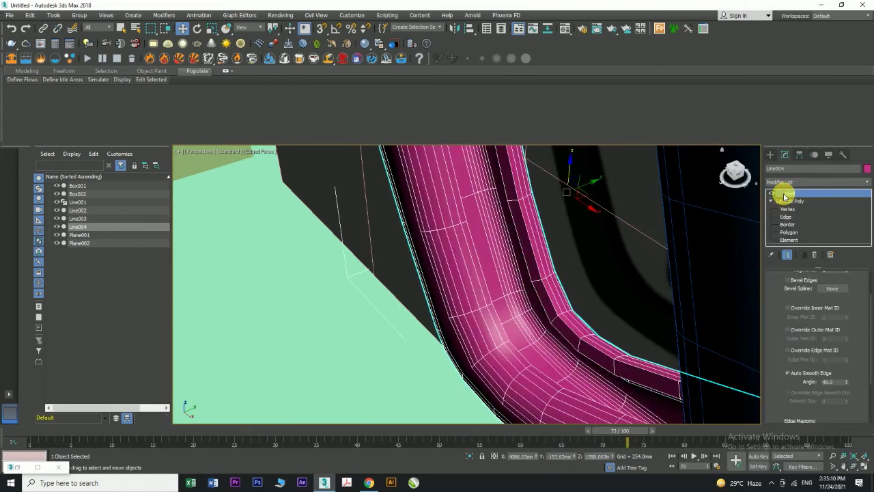
pyautogui.scroll(2, 855, 301)
pyautogui.moveTo(847, 299); pyautogui.dragTo(860, 348)
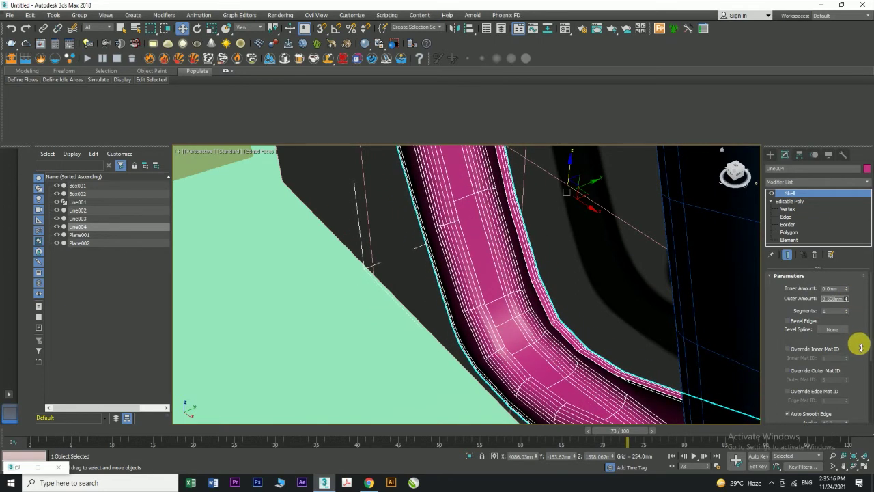
pyautogui.keyDown('alt'); pyautogui.moveTo(451, 243); pyautogui.dragTo(502, 239, button='middle'); pyautogui.keyUp('alt')
pyautogui.press('F4')
# - Move the end vertices of the guard's lower arm about 6.7 mm toward the blue body in the front view and return to Shell
pyautogui.scroll(-3, 499, 243)
pyautogui.hotkey('alt', 'w')
pyautogui.hotkey('alt', 'w')
pyautogui.scroll(3, 507, 271)
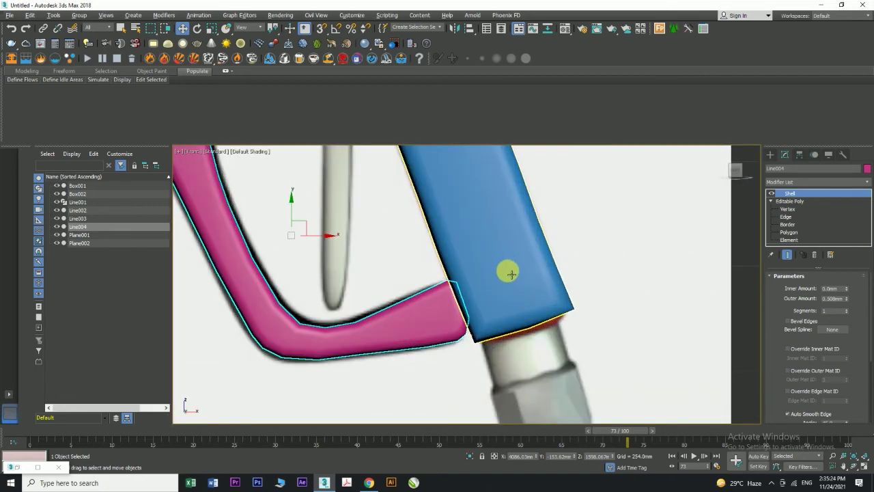
pyautogui.click(782, 209)
pyautogui.moveTo(546, 399); pyautogui.dragTo(546, 398)
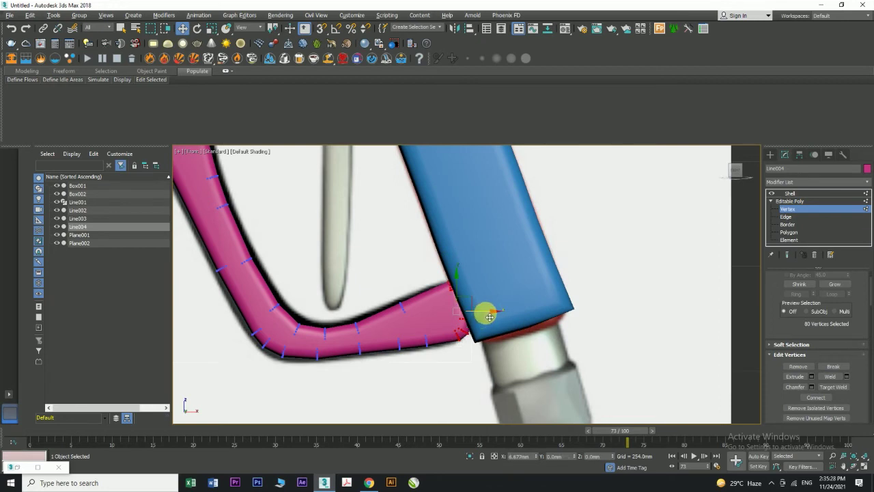
pyautogui.click(642, 276)
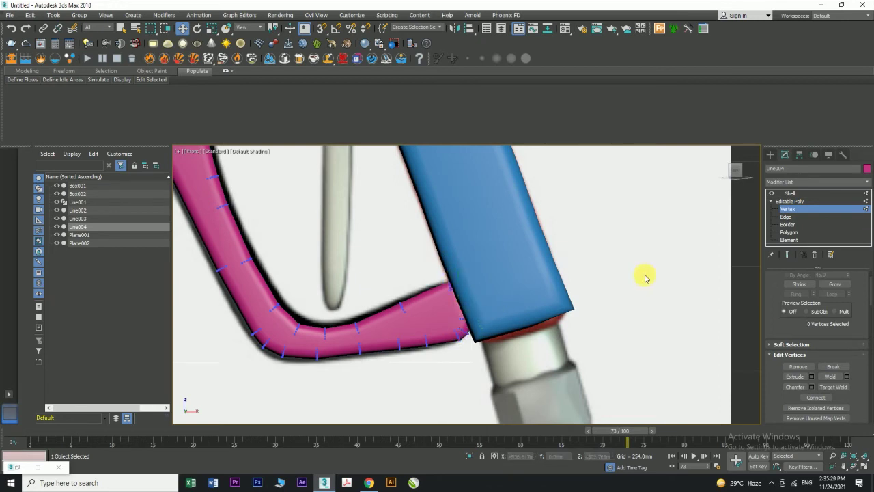
pyautogui.click(790, 193)
# - Examine the joint between the guard's lower arm and the blue body's lower end in perspective, with edged faces shown
pyautogui.click(490, 303)
pyautogui.hotkey('alt', 'w')
pyautogui.middleClick(664, 347)
pyautogui.hotkey('alt', 'w')
pyautogui.hotkey('alt', 'w')
pyautogui.middleClick(646, 270)
pyautogui.hotkey('alt', 'w')
pyautogui.hotkey('alt', 'w')
pyautogui.middleClick(677, 365)
pyautogui.hotkey('alt', 'w')
pyautogui.keyDown('alt'); pyautogui.moveTo(677, 365); pyautogui.dragTo(515, 300, button='middle'); pyautogui.keyUp('alt')
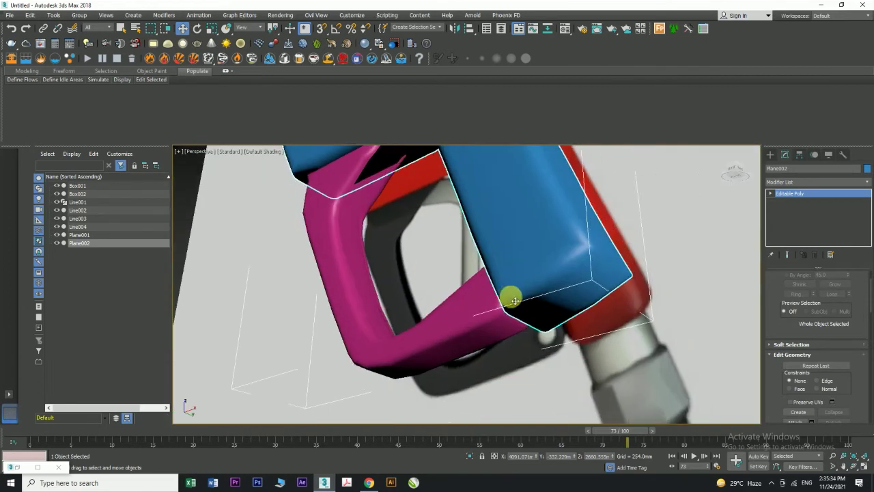
pyautogui.scroll(2, 618, 264)
pyautogui.click(610, 241)
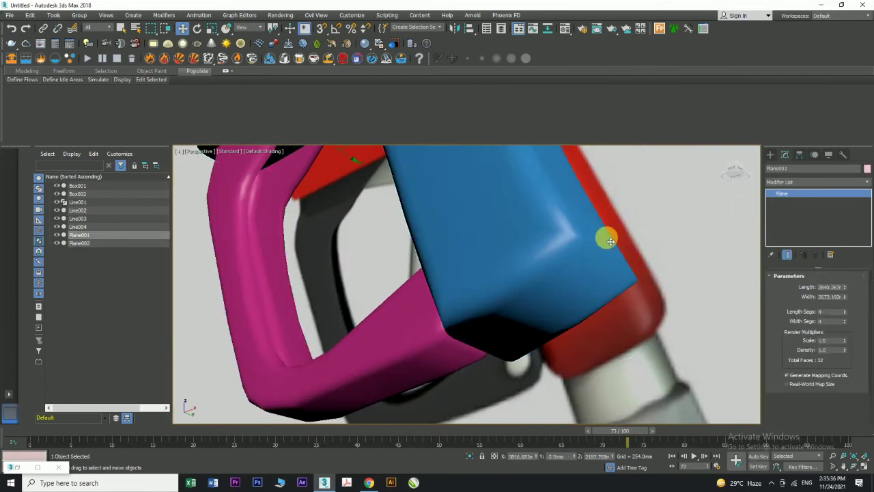
pyautogui.press('F4')
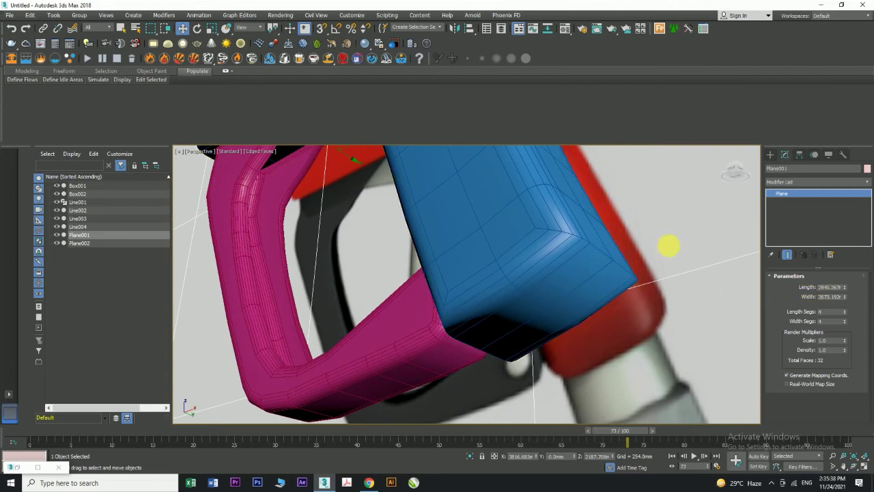
# - Select the first outer corner edges at the lower end of the blue body
pyautogui.click(618, 268)
pyautogui.press('2')
pyautogui.click(628, 271)
pyautogui.keyDown('alt'); pyautogui.moveTo(465, 321); pyautogui.dragTo(467, 257, button='middle'); pyautogui.keyUp('alt')
pyautogui.keyDown('ctrl'); pyautogui.click(455, 215); pyautogui.keyUp('ctrl')
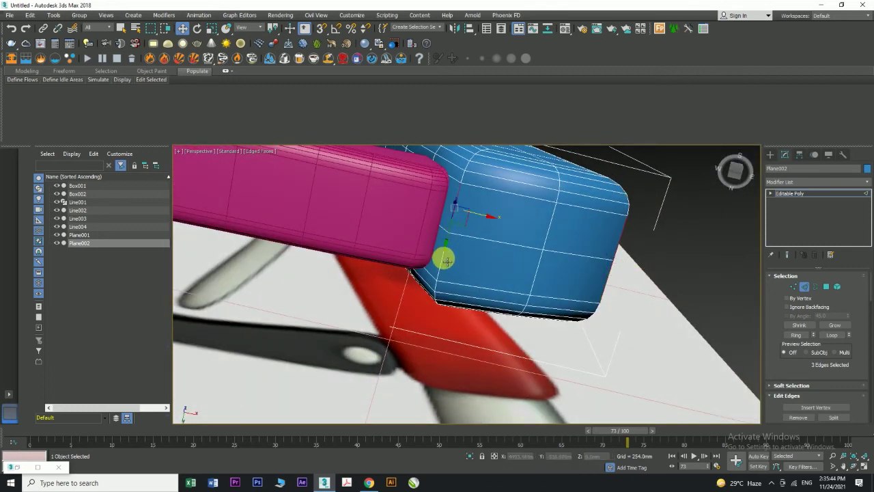
pyautogui.scroll(-3, 790, 357)
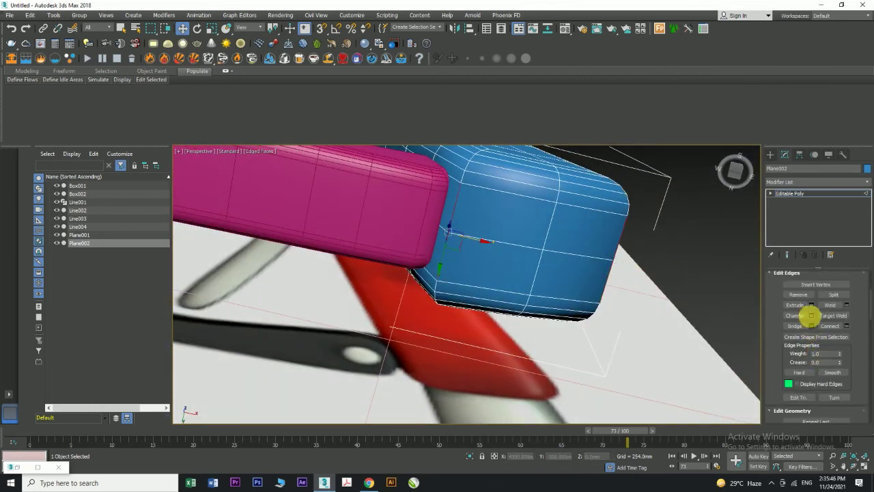
pyautogui.click(811, 315)
pyautogui.moveTo(482, 308); pyautogui.dragTo(473, 308)
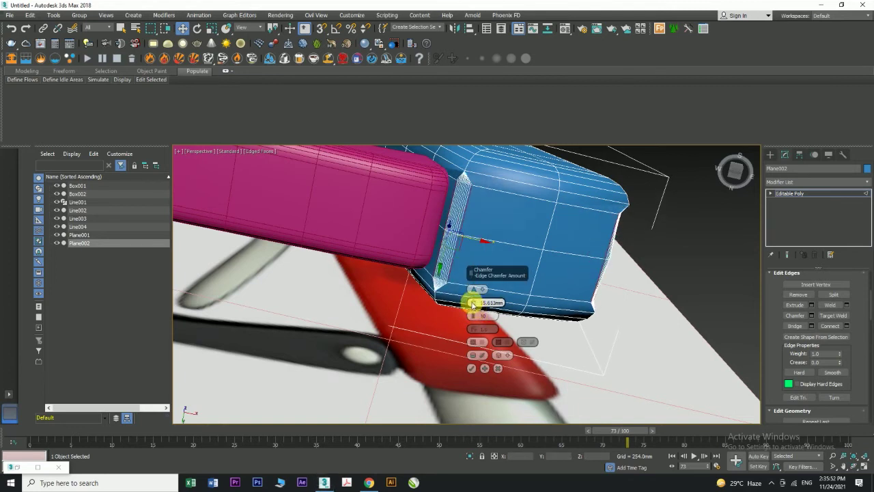
pyautogui.hotkey('alt', 'w')
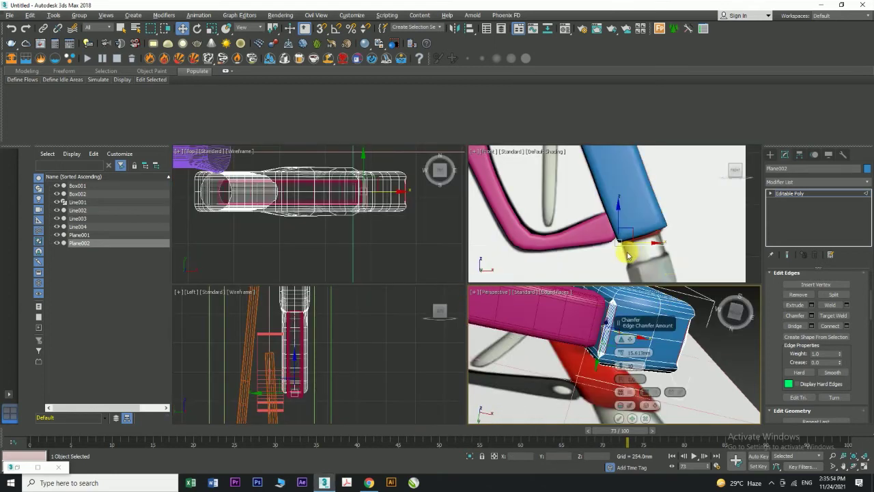
pyautogui.hotkey('alt', 'w')
pyautogui.hotkey('alt', 'w')
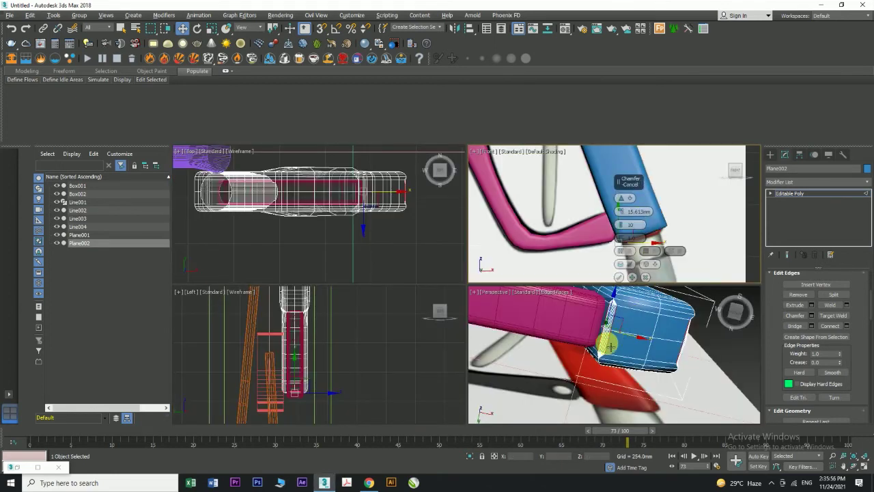
pyautogui.hotkey('alt', 'w')
pyautogui.scroll(3, 492, 229)
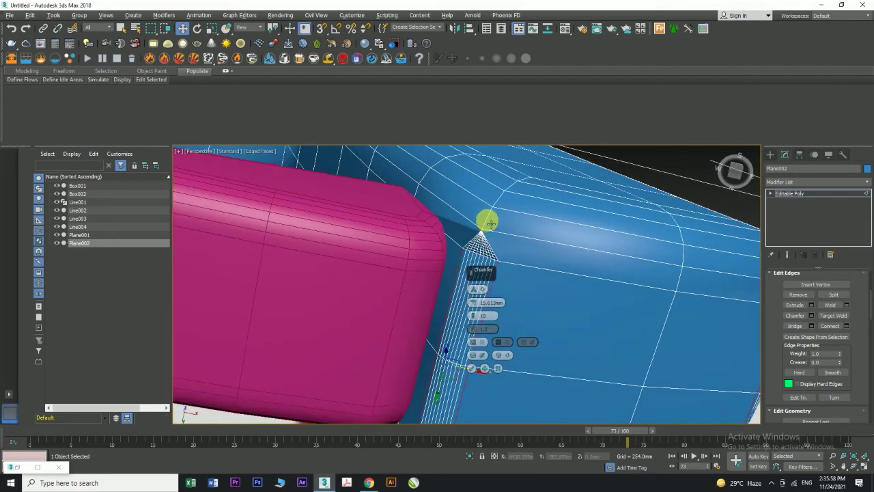
pyautogui.click(498, 368)
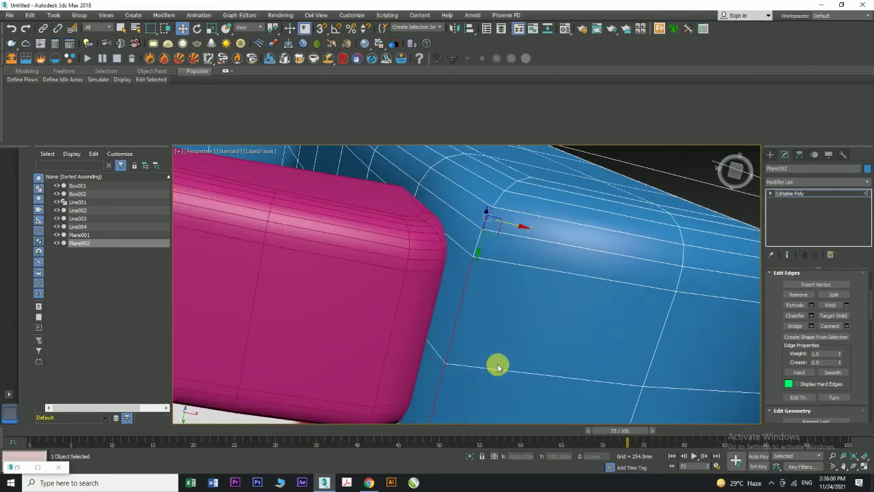
# - Extend the edge selection across both outer corners of the blue body's lower end, including the rounded transitions on the front and back
pyautogui.moveTo(482, 248)
pyautogui.keyDown('alt'); pyautogui.mouseDown(button='middle')
pyautogui.moveTo(498, 242)
pyautogui.moveTo(490, 251)
pyautogui.mouseUp(button='middle'); pyautogui.keyUp('alt')
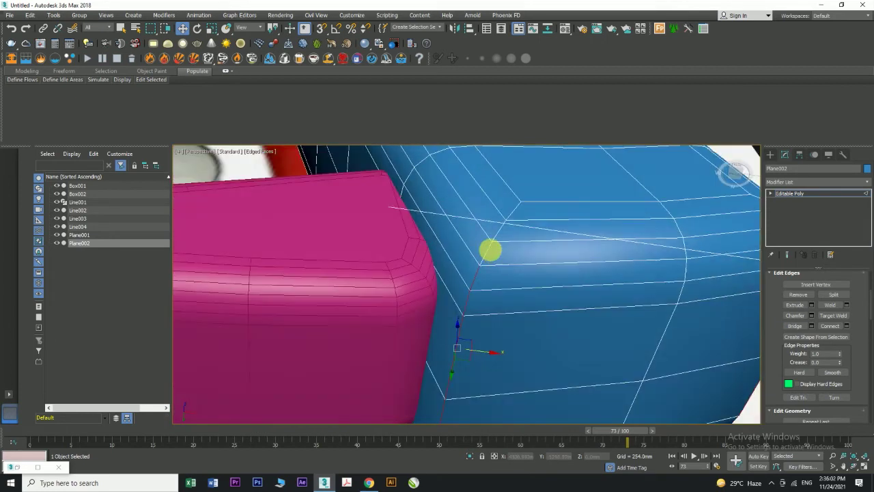
pyautogui.moveTo(499, 237); pyautogui.dragTo(511, 217)
pyautogui.keyDown('alt'); pyautogui.moveTo(636, 242); pyautogui.dragTo(542, 230, button='middle'); pyautogui.keyUp('alt')
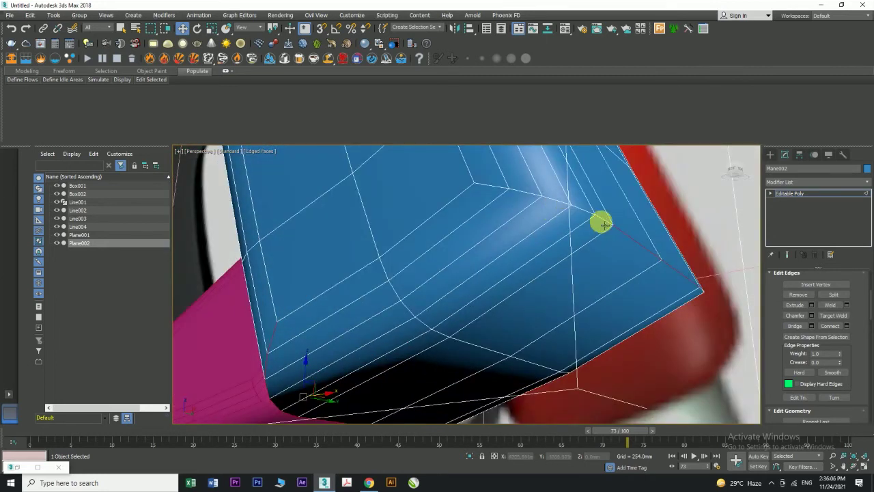
pyautogui.moveTo(534, 202); pyautogui.dragTo(496, 195)
pyautogui.keyDown('alt'); pyautogui.moveTo(492, 191); pyautogui.dragTo(566, 267, button='middle'); pyautogui.keyUp('alt')
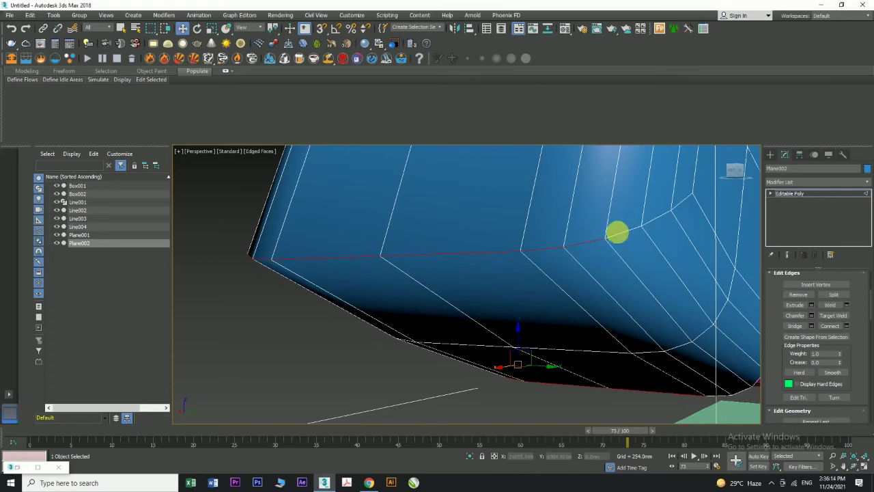
pyautogui.keyDown('ctrl'); pyautogui.click(652, 222); pyautogui.keyUp('ctrl')
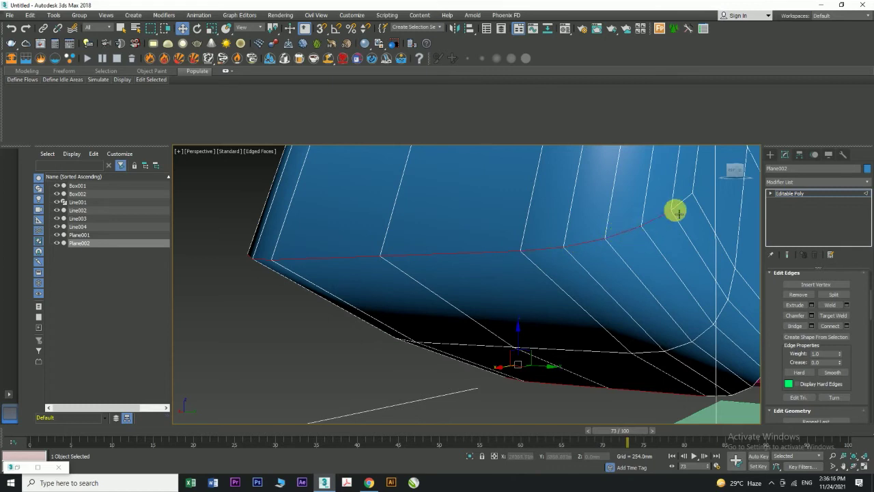
pyautogui.keyDown('alt'); pyautogui.moveTo(673, 216); pyautogui.dragTo(493, 287, button='middle'); pyautogui.keyUp('alt')
pyautogui.keyDown('ctrl'); pyautogui.click(417, 231); pyautogui.keyUp('ctrl')
pyautogui.keyDown('ctrl'); pyautogui.click(399, 209); pyautogui.keyUp('ctrl')
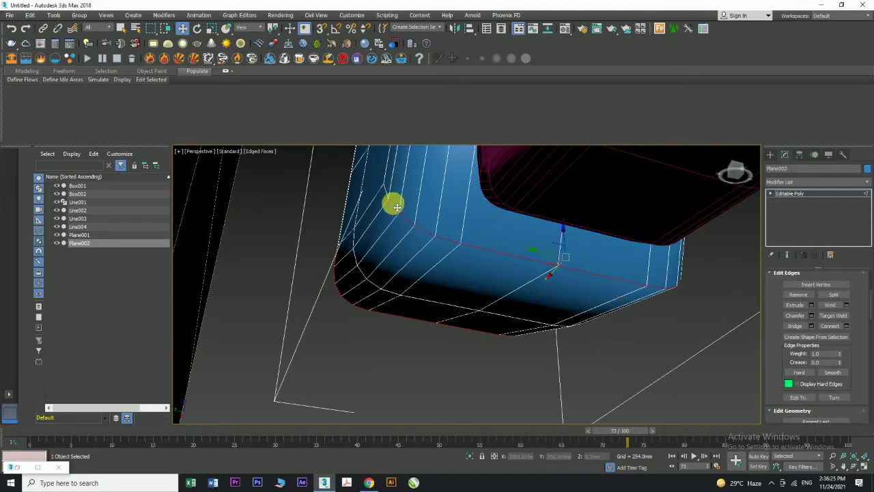
pyautogui.keyDown('alt'); pyautogui.moveTo(390, 196); pyautogui.dragTo(406, 236, button='middle'); pyautogui.keyUp('alt')
pyautogui.keyDown('alt'); pyautogui.moveTo(587, 285); pyautogui.dragTo(523, 295, button='middle'); pyautogui.keyUp('alt')
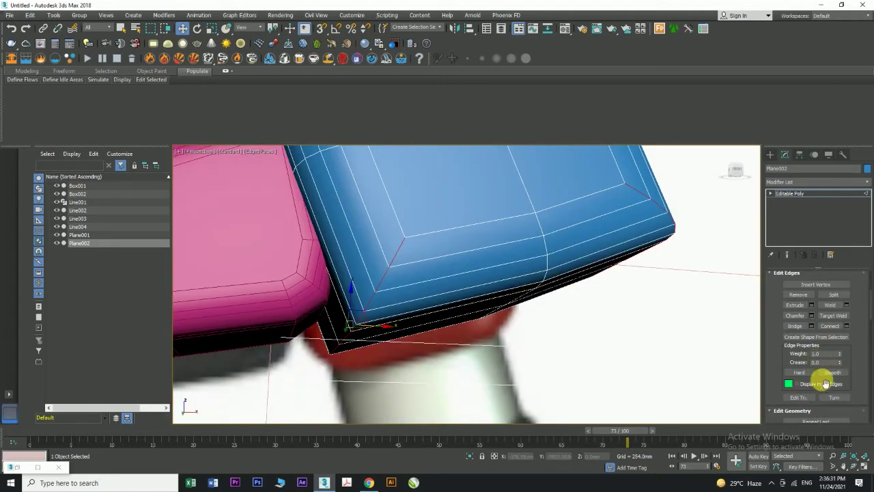
# - Chamfer the selected corner edges of the blue body's lower end and return to the whole object, shaded without edged faces
pyautogui.click(811, 315)
pyautogui.click(470, 372)
pyautogui.scroll(-5, 528, 323)
pyautogui.keyDown('alt'); pyautogui.moveTo(528, 324); pyautogui.dragTo(548, 344, button='middle'); pyautogui.keyUp('alt')
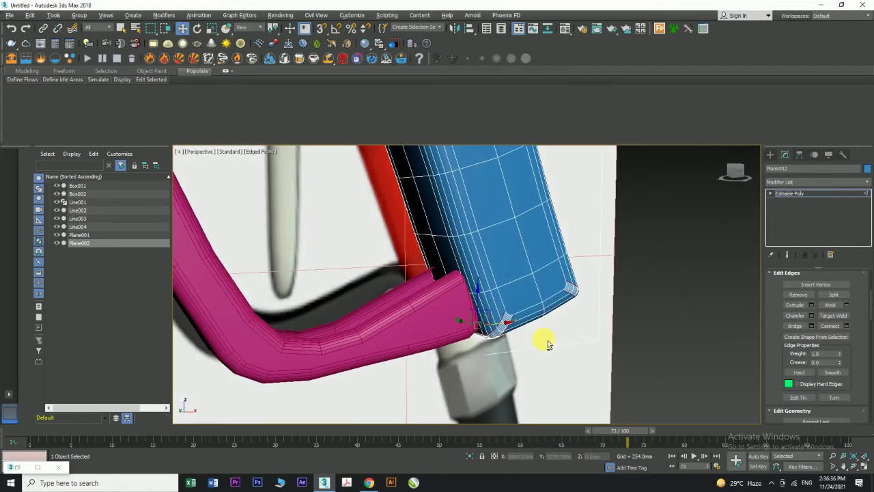
pyautogui.click(816, 193)
pyautogui.moveTo(492, 293)
pyautogui.keyDown('alt'); pyautogui.mouseDown(button='middle')
pyautogui.moveTo(558, 342)
pyautogui.moveTo(540, 355)
pyautogui.moveTo(565, 381)
pyautogui.moveTo(542, 362)
pyautogui.moveTo(571, 422)
pyautogui.mouseUp(button='middle'); pyautogui.keyUp('alt')
pyautogui.press('F4')
pyautogui.scroll(-2, 572, 421)
pyautogui.scroll(2, 507, 400)
# - Trace the outline of the trigger lever inside the guard's opening as a closed line in the front view
pyautogui.hotkey('alt', 'w')
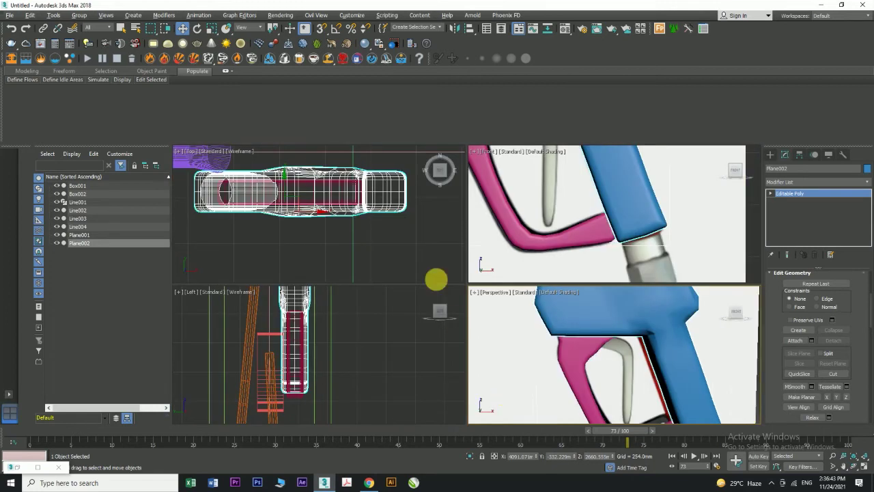
pyautogui.middleClick(556, 240)
pyautogui.hotkey('alt', 'w')
pyautogui.moveTo(463, 325); pyautogui.dragTo(494, 358, button='middle')
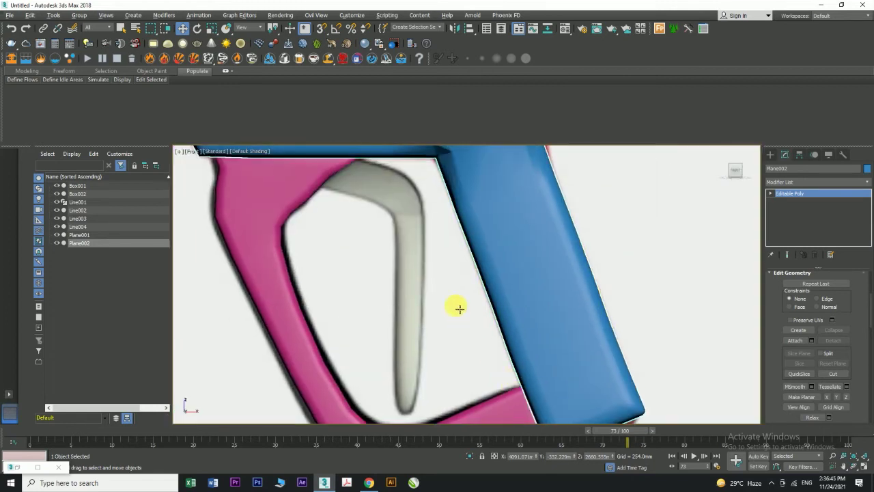
pyautogui.click(770, 155)
pyautogui.click(799, 217)
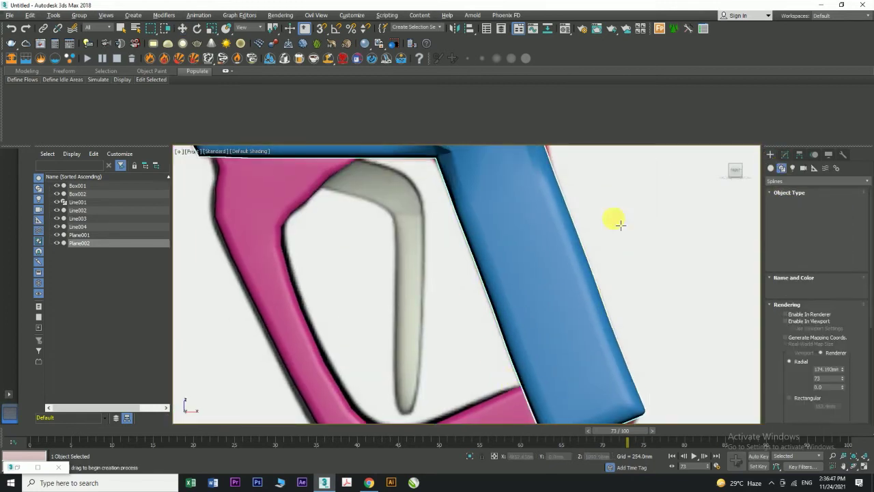
pyautogui.click(324, 189)
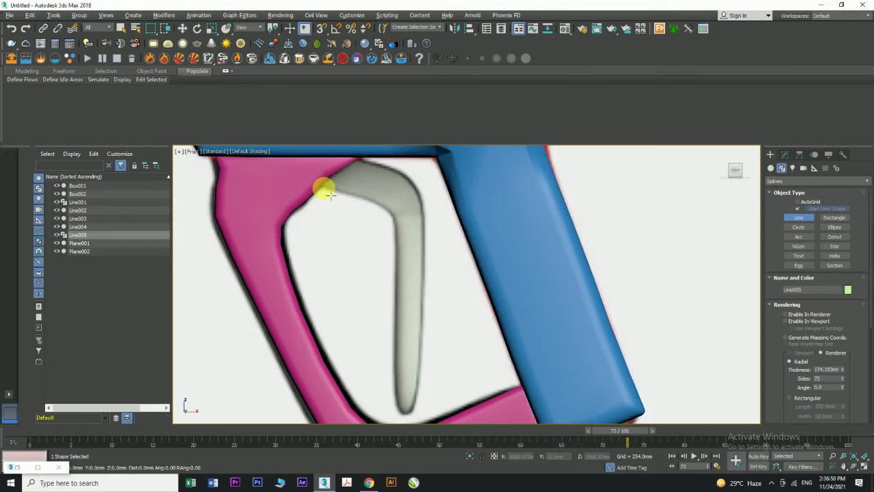
pyautogui.click(396, 217)
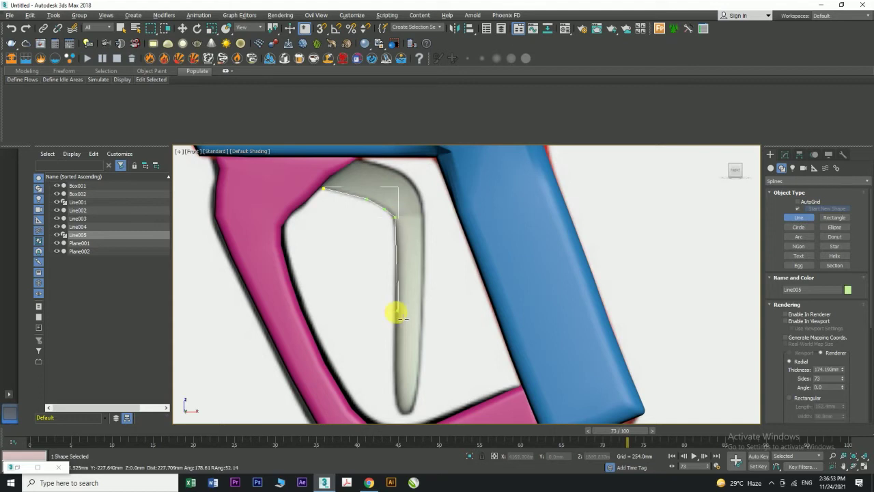
pyautogui.click(395, 329)
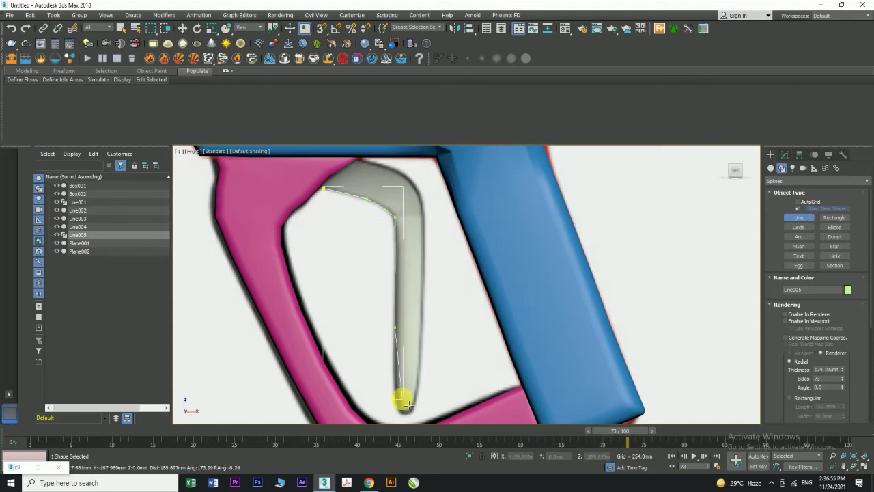
pyautogui.click(395, 393)
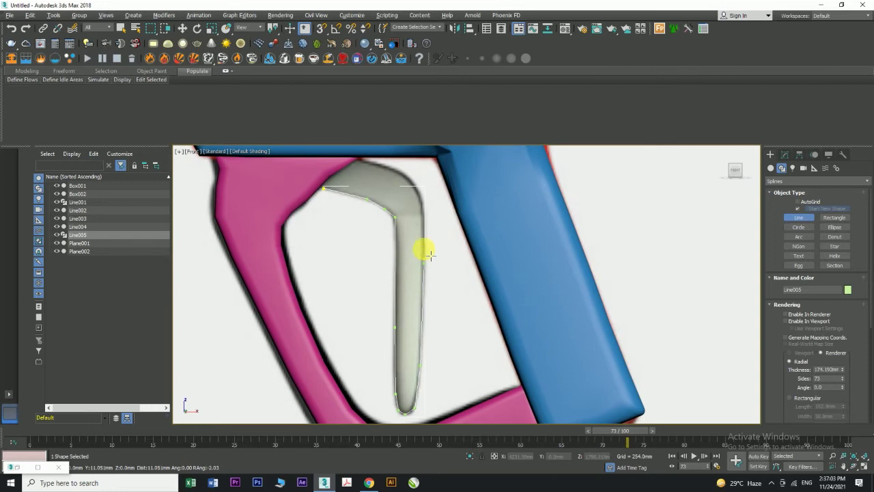
pyautogui.moveTo(418, 207); pyautogui.dragTo(428, 253, button='middle')
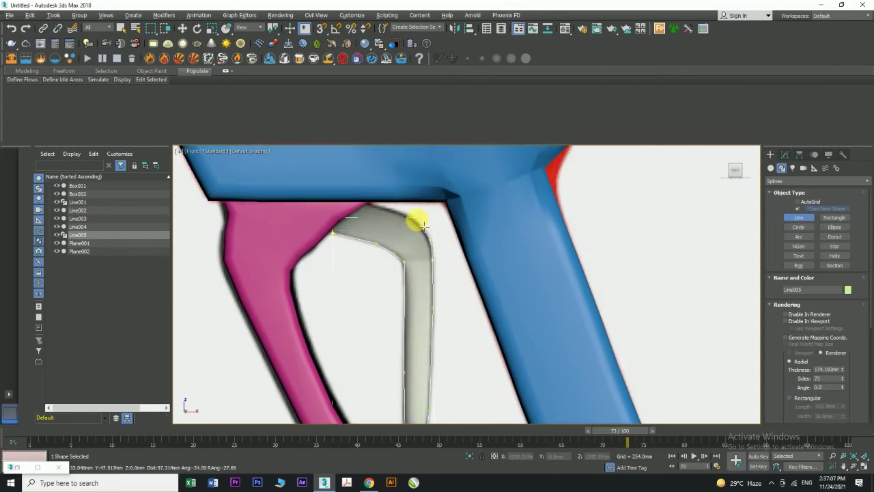
pyautogui.click(400, 213)
pyautogui.click(369, 206)
pyautogui.click(332, 233)
pyautogui.click(425, 270)
# - Add an Extrude modifier to the closed trigger lever outline
pyautogui.click(786, 154)
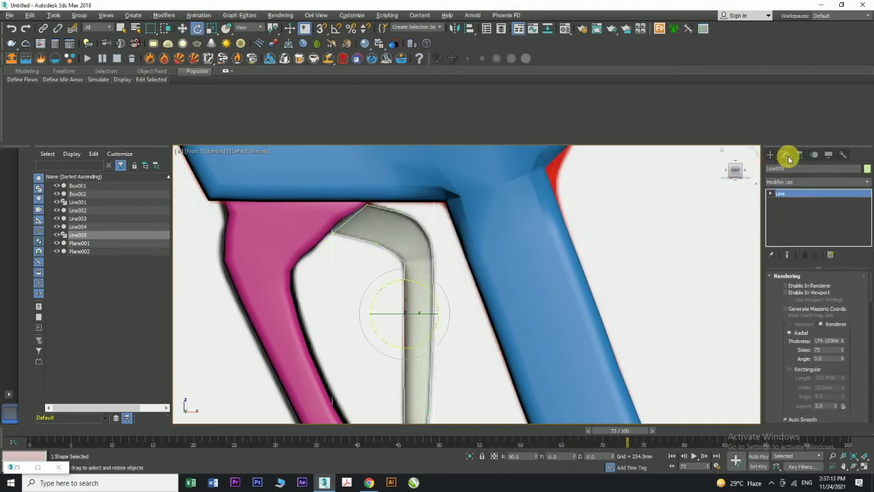
pyautogui.click(784, 183)
pyautogui.write('ex')
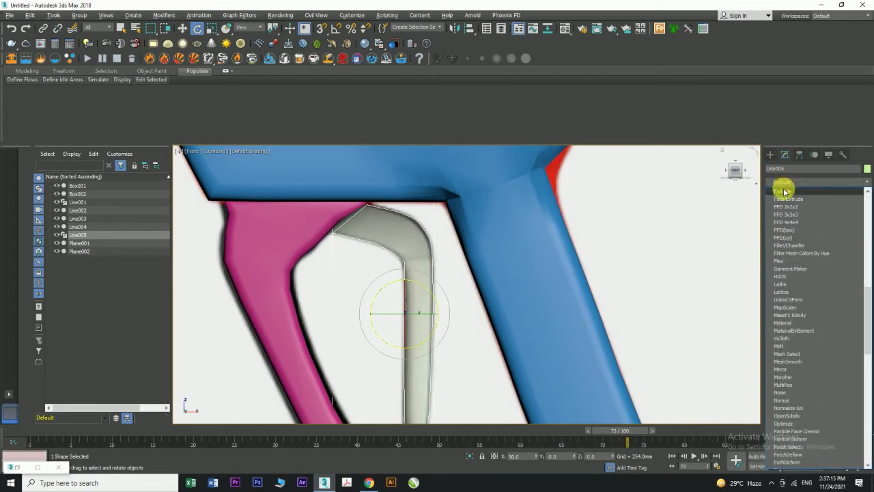
pyautogui.click(784, 191)
pyautogui.press('w')
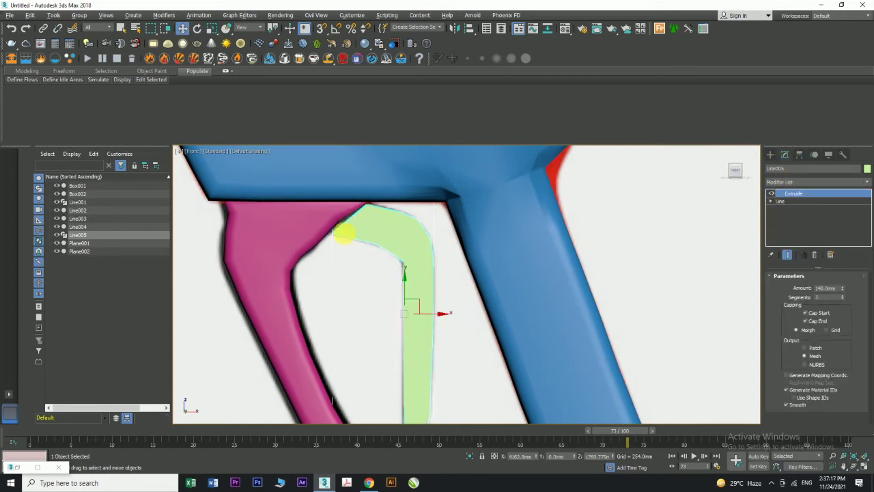
# - Move the two vertices at the upper end of the trigger outline outward so the lever meets the edge of the guard's head
pyautogui.scroll(5, 344, 232)
pyautogui.click(771, 200)
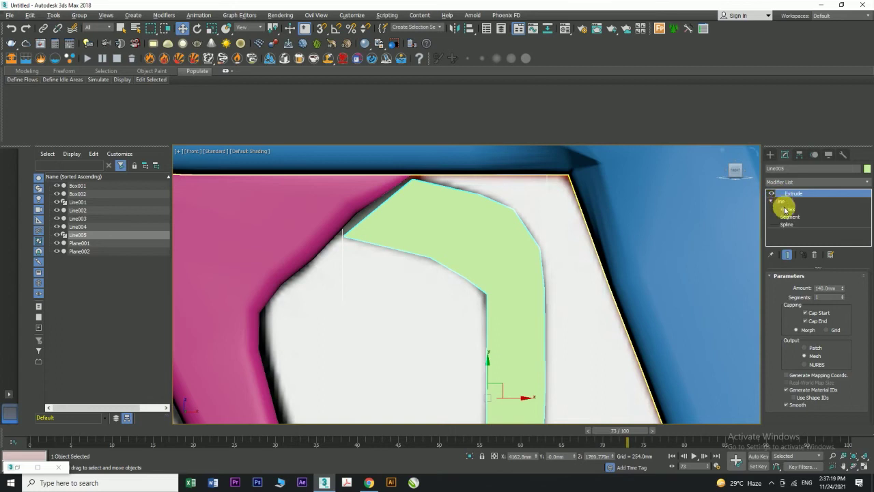
pyautogui.click(787, 209)
pyautogui.moveTo(371, 239); pyautogui.dragTo(358, 238)
pyautogui.moveTo(394, 174); pyautogui.dragTo(469, 213)
pyautogui.moveTo(438, 182); pyautogui.dragTo(423, 180)
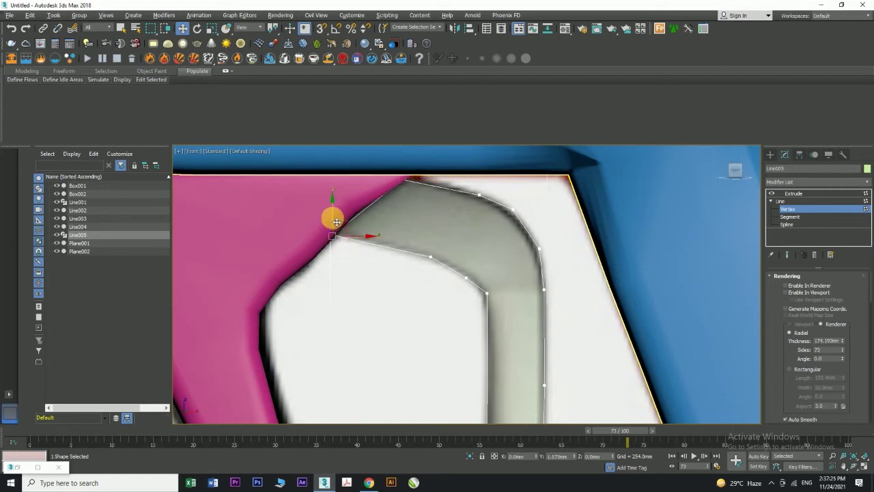
# - Delete the extra vertex on the trigger lever's inner bend and move the adjacent corner vertex up and inward to form a single corner
pyautogui.click(811, 195)
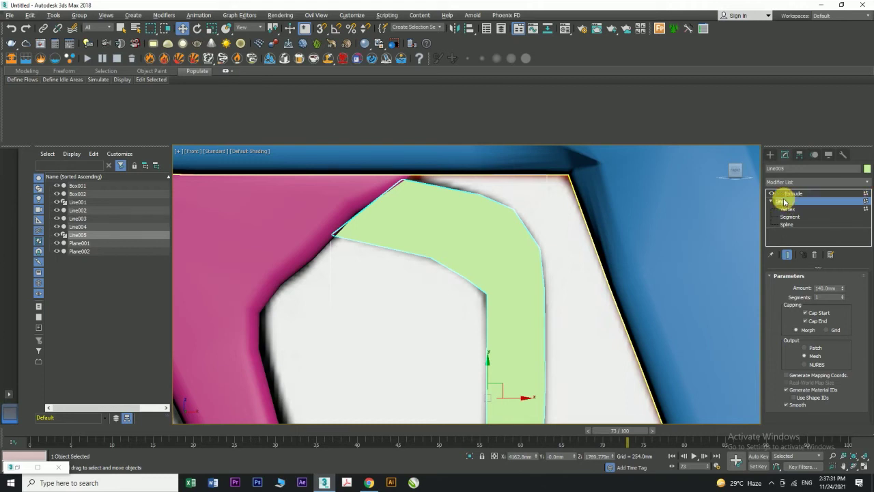
pyautogui.click(787, 208)
pyautogui.moveTo(445, 264); pyautogui.dragTo(450, 256, button='middle')
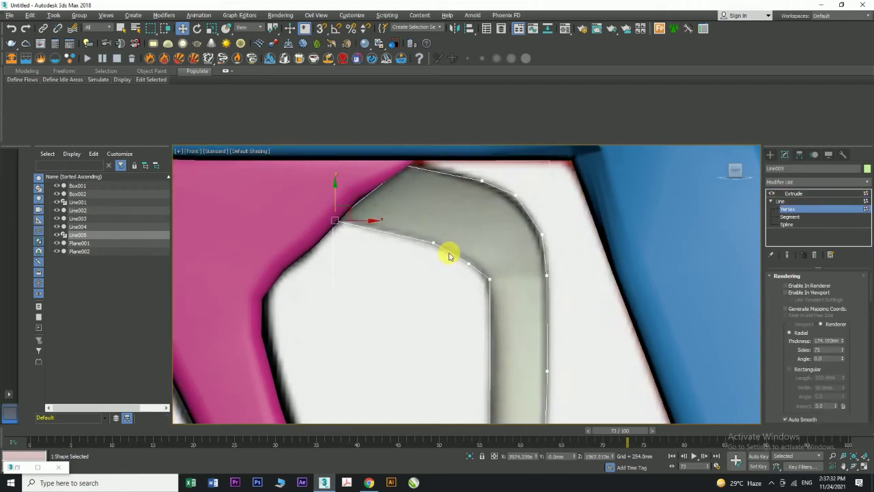
pyautogui.click(485, 275)
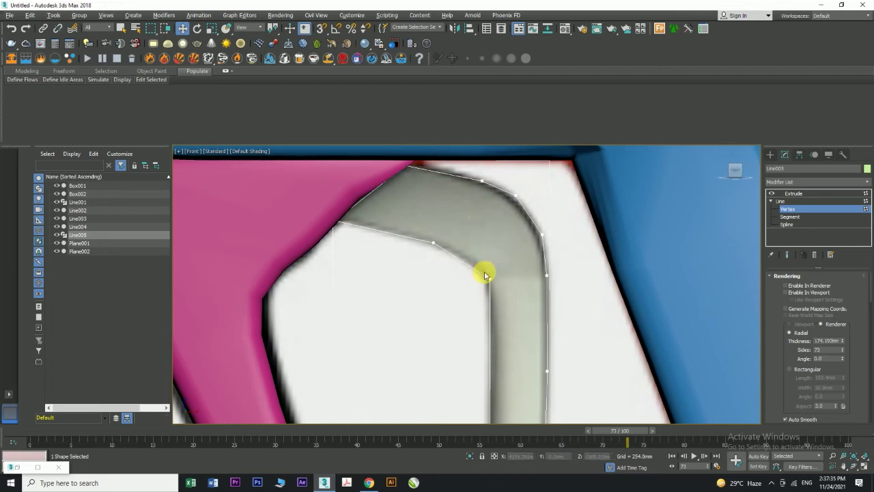
pyautogui.click(494, 274)
pyautogui.moveTo(492, 259)
pyautogui.mouseDown()
pyautogui.moveTo(501, 267)
pyautogui.moveTo(485, 263)
pyautogui.mouseUp()
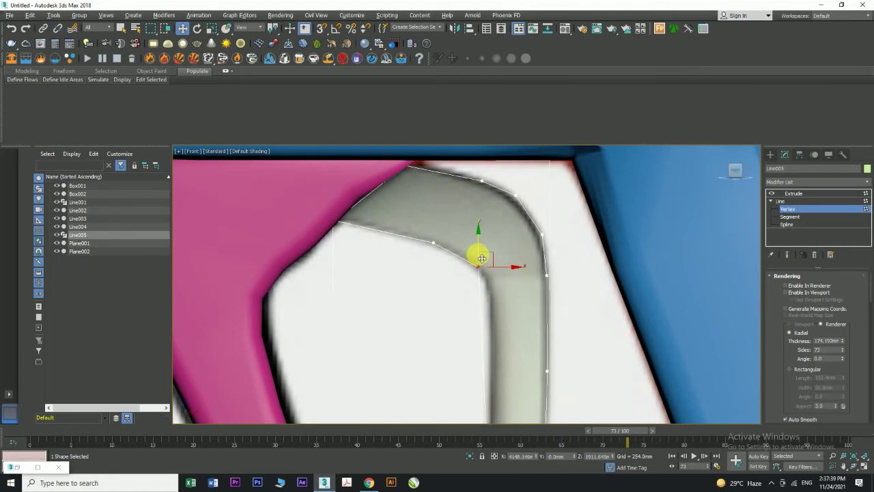
# - Fillet the corner vertex of the lever's inner bend and shift the resulting vertices onto the reference edge
pyautogui.scroll(-5, 485, 267)
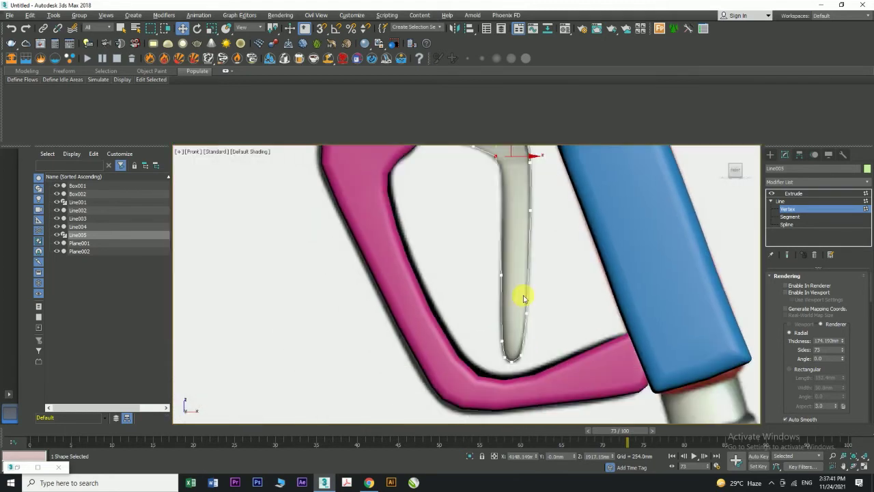
pyautogui.moveTo(523, 298); pyautogui.dragTo(527, 331, button='middle')
pyautogui.scroll(-5, 790, 357)
pyautogui.scroll(-3, 791, 364)
pyautogui.scroll(6, 792, 365)
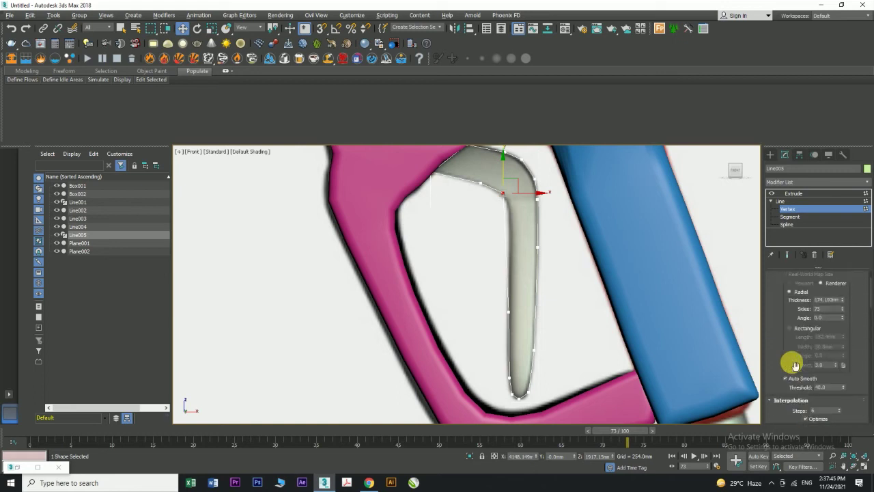
pyautogui.scroll(2, 794, 365)
pyautogui.moveTo(865, 301); pyautogui.dragTo(869, 387)
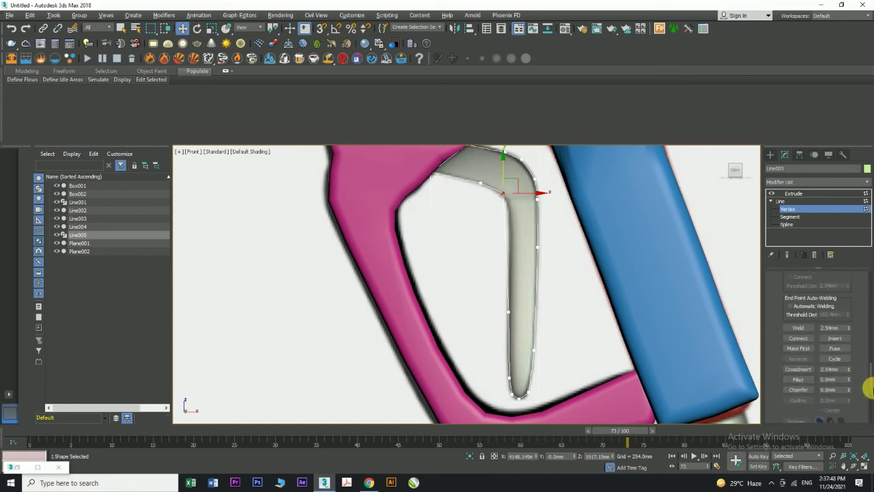
pyautogui.click(798, 379)
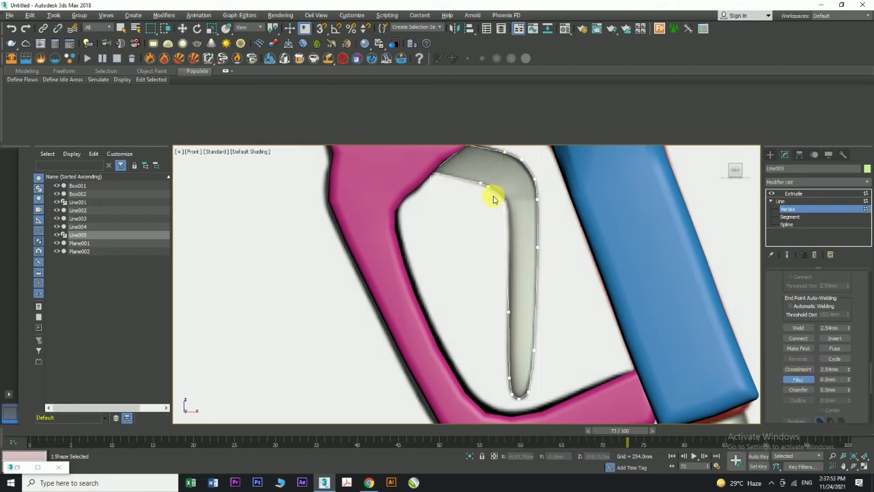
pyautogui.moveTo(502, 198); pyautogui.dragTo(526, 227)
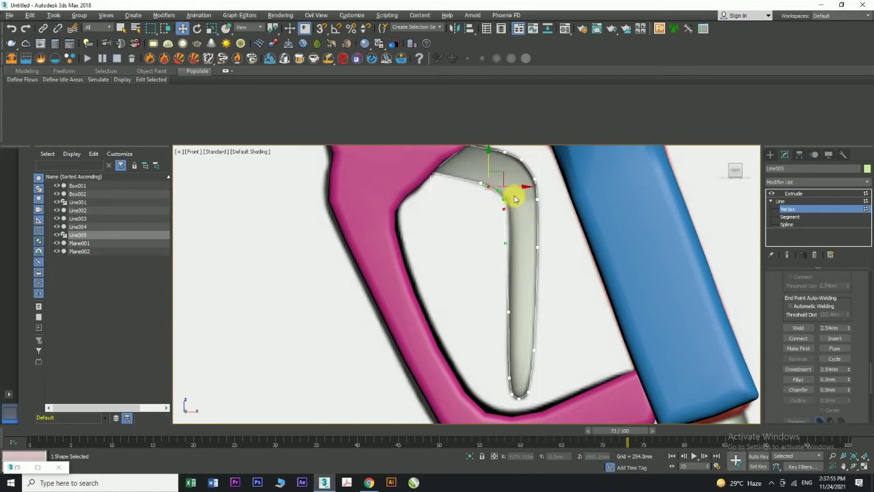
pyautogui.moveTo(517, 192); pyautogui.dragTo(522, 193)
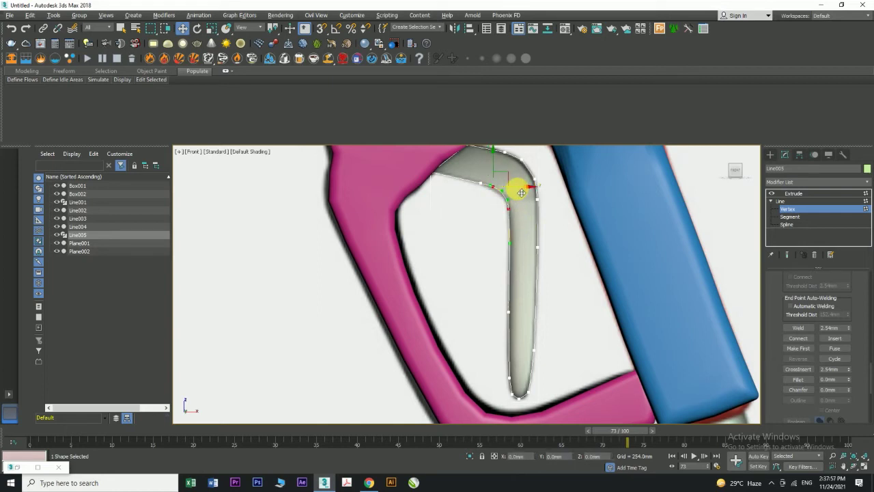
# - Fillet the vertices along the lever's outer upper bend and return to the Extrude modifier
pyautogui.scroll(3, 521, 193)
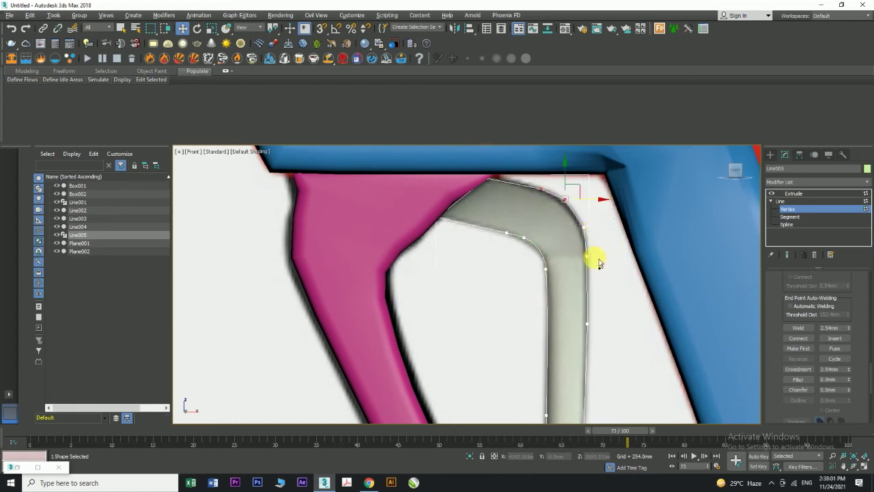
pyautogui.click(798, 378)
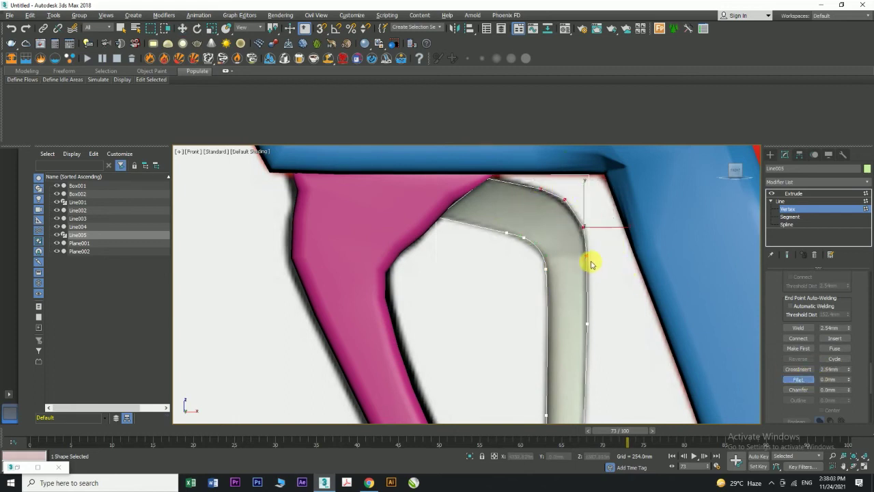
pyautogui.moveTo(587, 256); pyautogui.dragTo(587, 252)
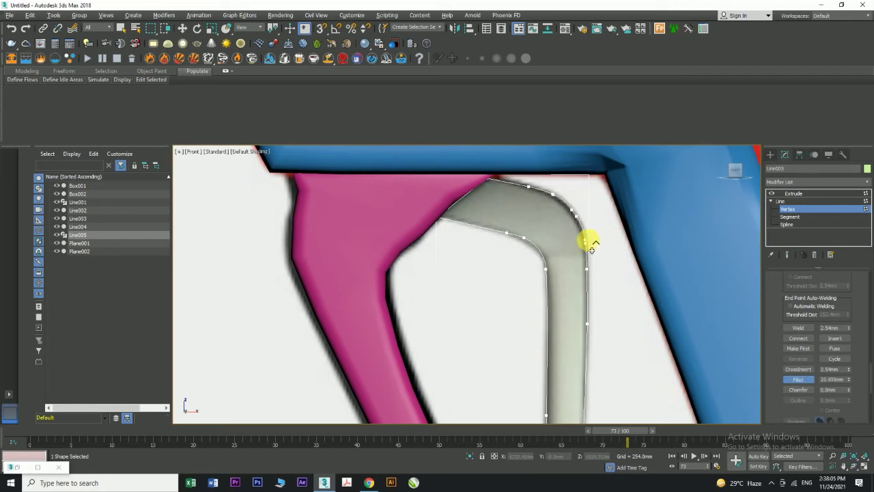
pyautogui.click(794, 193)
pyautogui.scroll(-3, 570, 242)
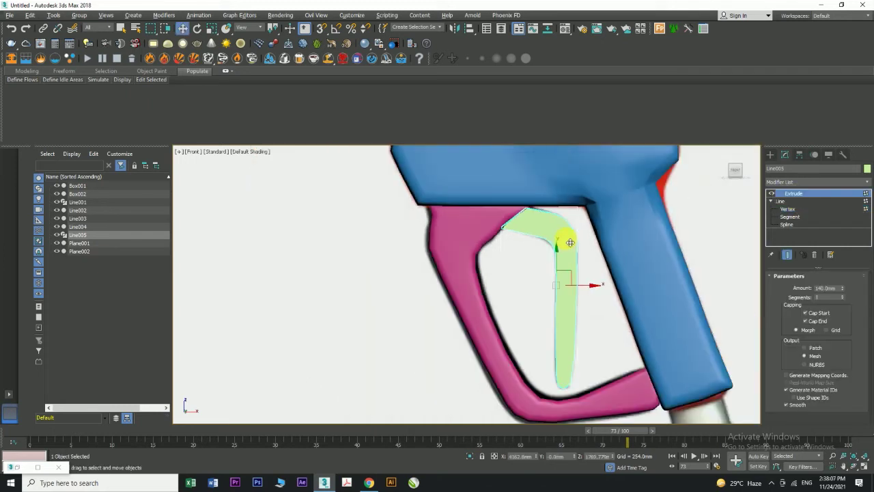
# - Fillet the outline vertices around the lever's lower tip and return to the Extrude modifier
pyautogui.scroll(2, 570, 382)
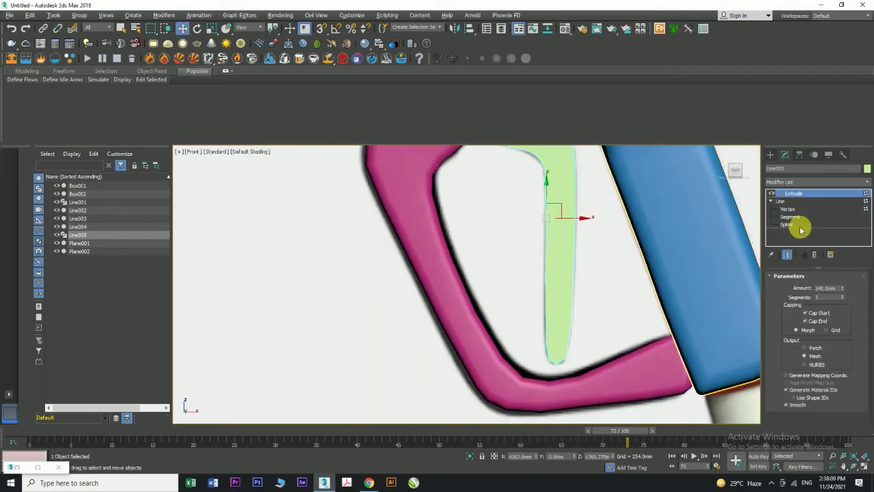
pyautogui.click(787, 209)
pyautogui.moveTo(572, 372); pyautogui.dragTo(572, 370)
pyautogui.scroll(-5, 799, 362)
pyautogui.scroll(-5, 795, 377)
pyautogui.scroll(-3, 799, 377)
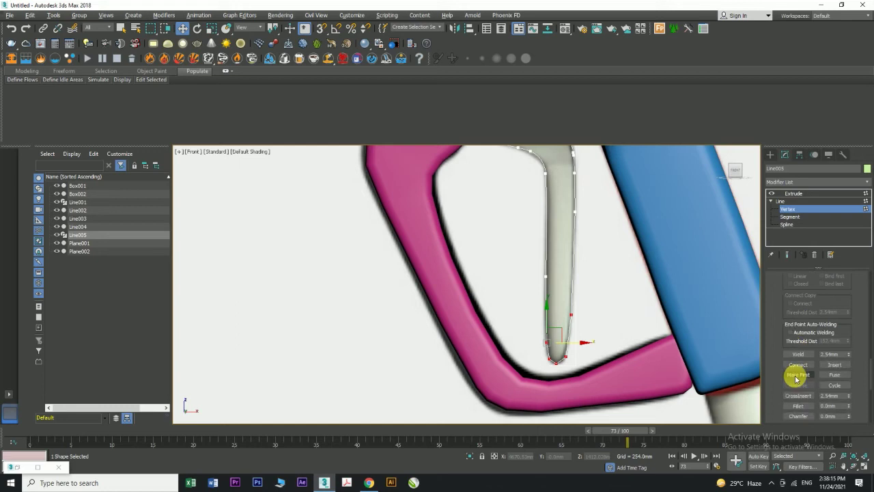
pyautogui.click(798, 406)
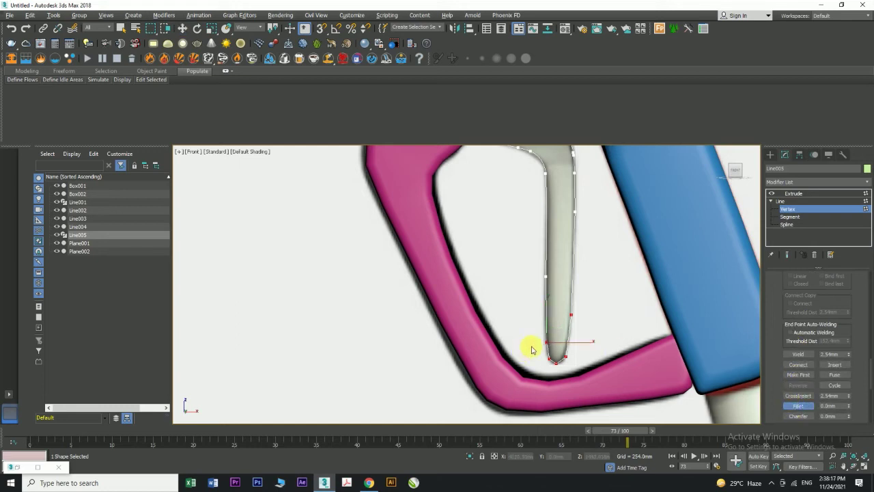
pyautogui.click(813, 194)
# - Set the lever's Extrude amount to 100 mm and move the lever in depth to sit within the guard in the perspective view
pyautogui.scroll(-5, 507, 287)
pyautogui.hotkey('alt', 'w')
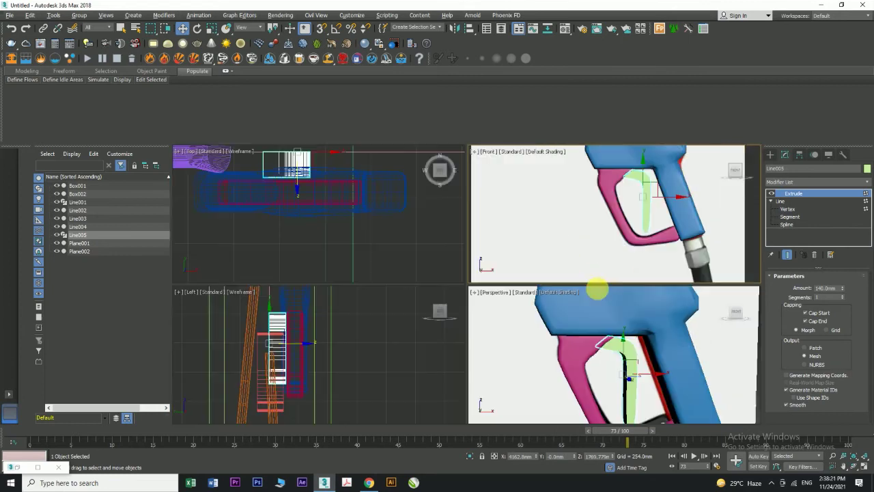
pyautogui.middleClick(694, 373)
pyautogui.hotkey('alt', 'w')
pyautogui.keyDown('alt'); pyautogui.moveTo(566, 366); pyautogui.dragTo(626, 345, button='middle'); pyautogui.keyUp('alt')
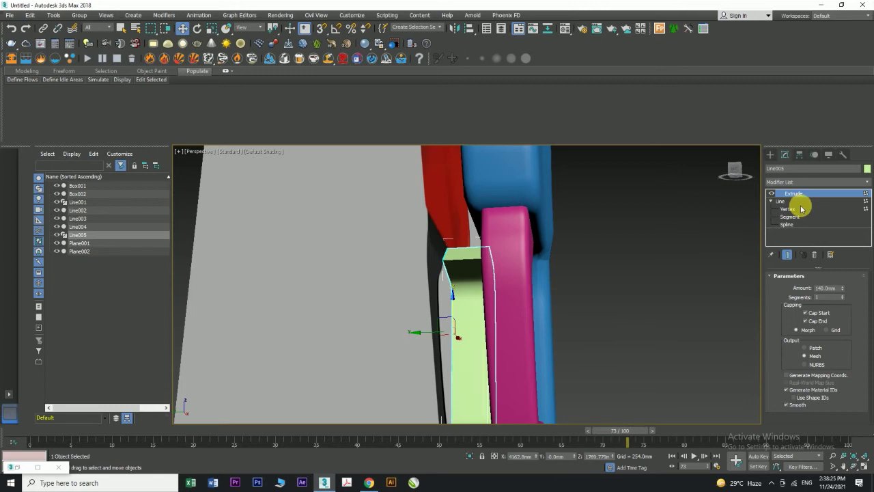
pyautogui.doubleClick(837, 288)
pyautogui.write('100')
pyautogui.press('Return')
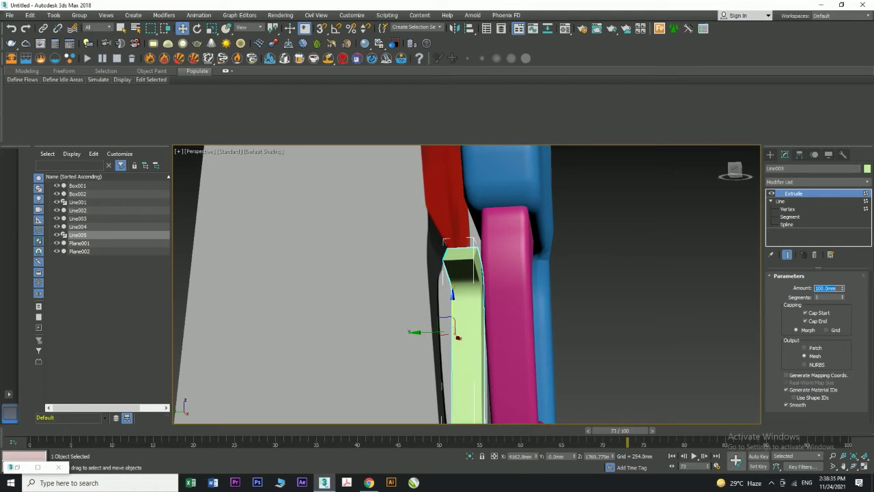
pyautogui.moveTo(425, 297); pyautogui.dragTo(542, 329, button='middle')
pyautogui.moveTo(518, 321); pyautogui.dragTo(526, 326)
pyautogui.keyDown('alt'); pyautogui.moveTo(541, 340); pyautogui.dragTo(586, 336, button='middle'); pyautogui.keyUp('alt')
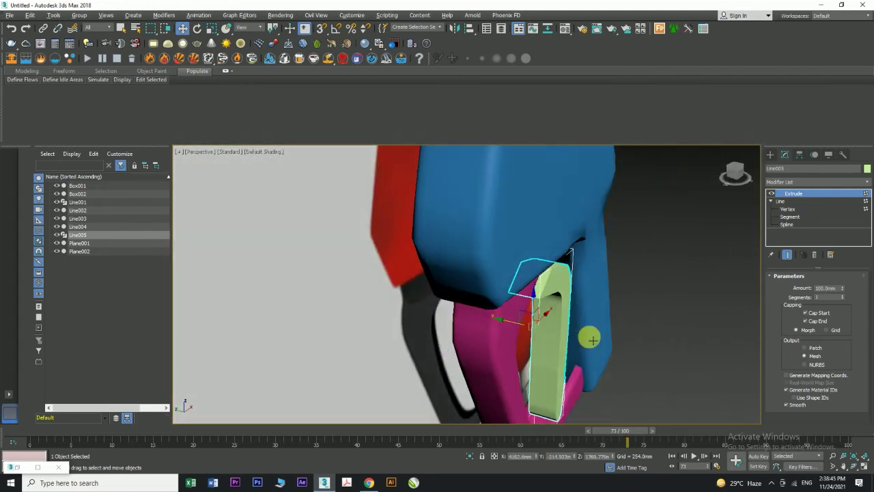
# - Reduce the lever's Extrude amount to about 61.9 mm and convert the lever to an Editable Poly
pyautogui.moveTo(842, 288); pyautogui.dragTo(843, 290)
pyautogui.click(843, 291)
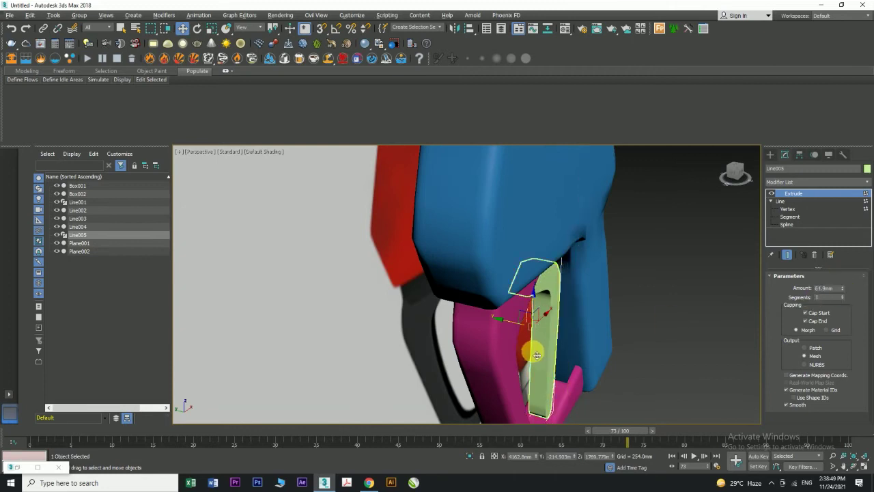
pyautogui.keyDown('alt'); pyautogui.moveTo(532, 351); pyautogui.dragTo(512, 340, button='middle'); pyautogui.keyUp('alt')
pyautogui.rightClick(557, 326)
pyautogui.moveTo(592, 419)
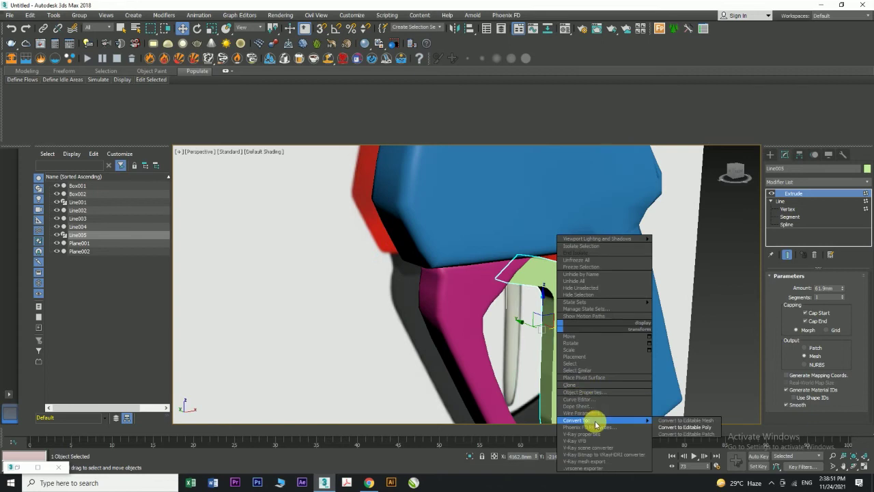
pyautogui.click(697, 426)
# - Select the outline edges on both side faces of the trigger lever in the left view
pyautogui.keyDown('alt'); pyautogui.moveTo(574, 336); pyautogui.dragTo(564, 324, button='middle'); pyautogui.keyUp('alt')
pyautogui.hotkey('alt', 'w')
pyautogui.rightClick(366, 313)
pyautogui.hotkey('alt', 'w')
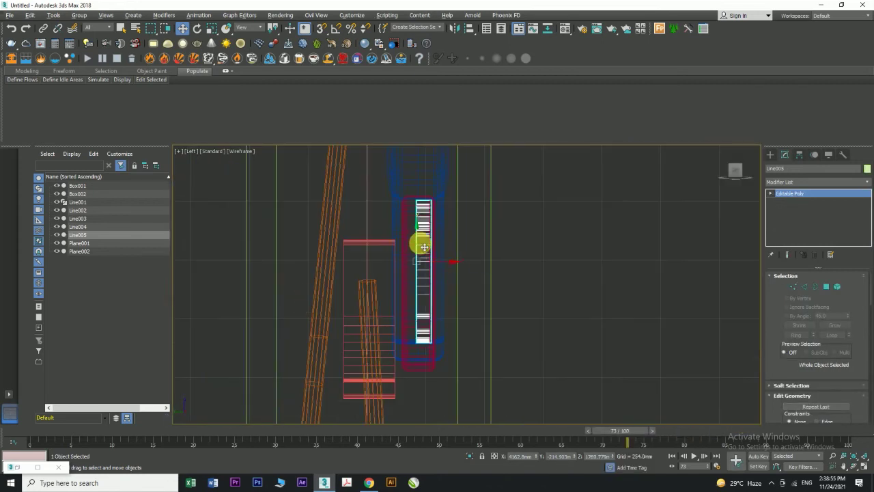
pyautogui.click(804, 286)
pyautogui.moveTo(392, 197); pyautogui.dragTo(420, 360)
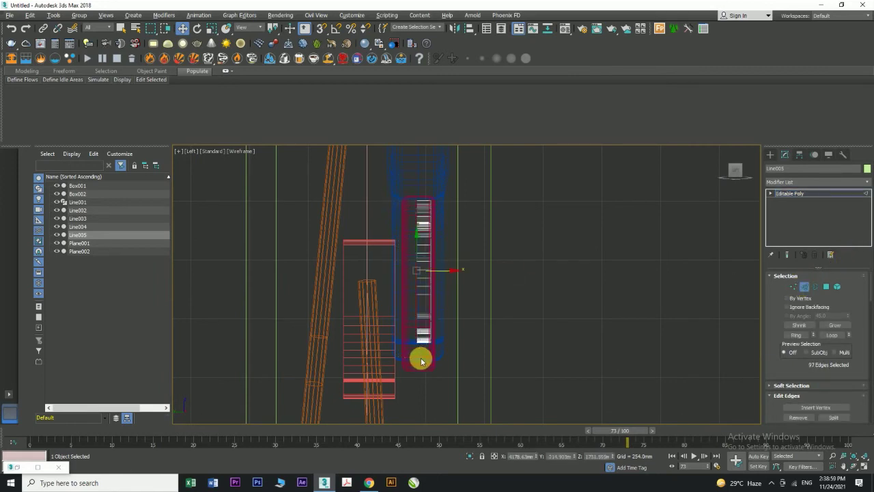
pyautogui.keyDown('ctrl'); pyautogui.moveTo(427, 187); pyautogui.dragTo(476, 366); pyautogui.keyUp('ctrl')
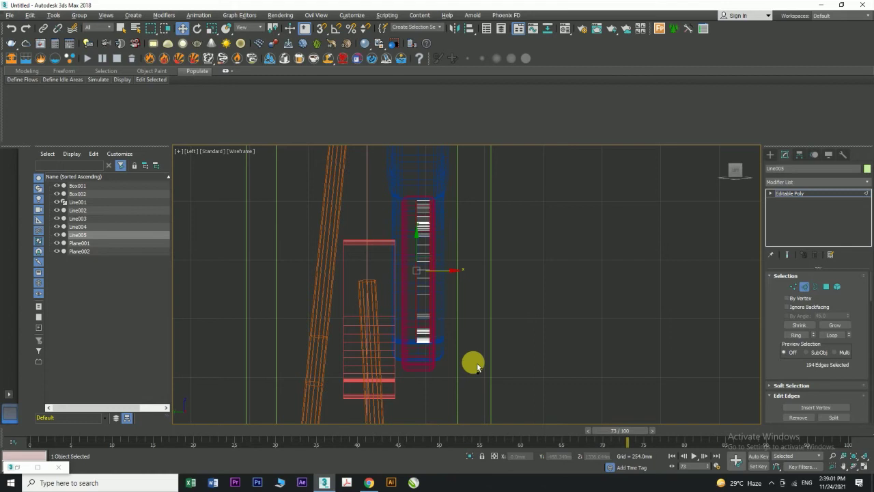
# - Start a Chamfer on the trigger lever's selected outline edges with an amount of about 6.3 mm in the perspective view
pyautogui.hotkey('alt', 'w')
pyautogui.hotkey('alt', 'w')
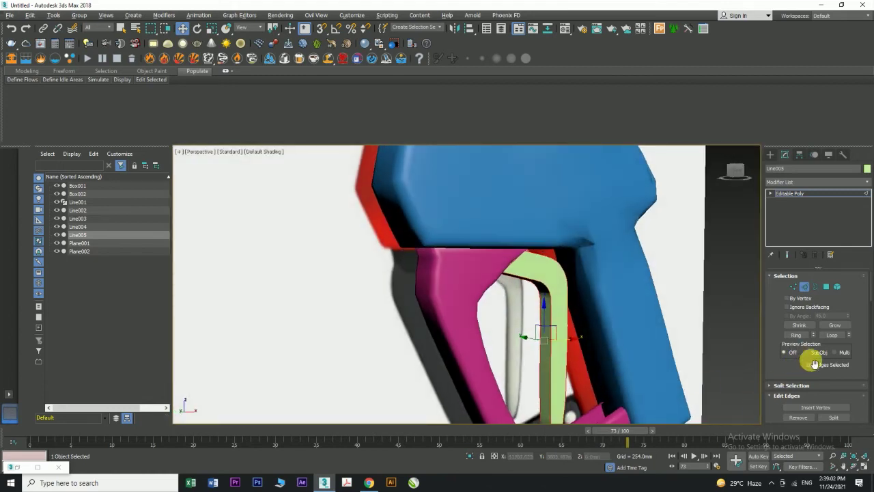
pyautogui.moveTo(871, 293)
pyautogui.mouseDown()
pyautogui.moveTo(870, 328)
pyautogui.moveTo(870, 308)
pyautogui.mouseUp()
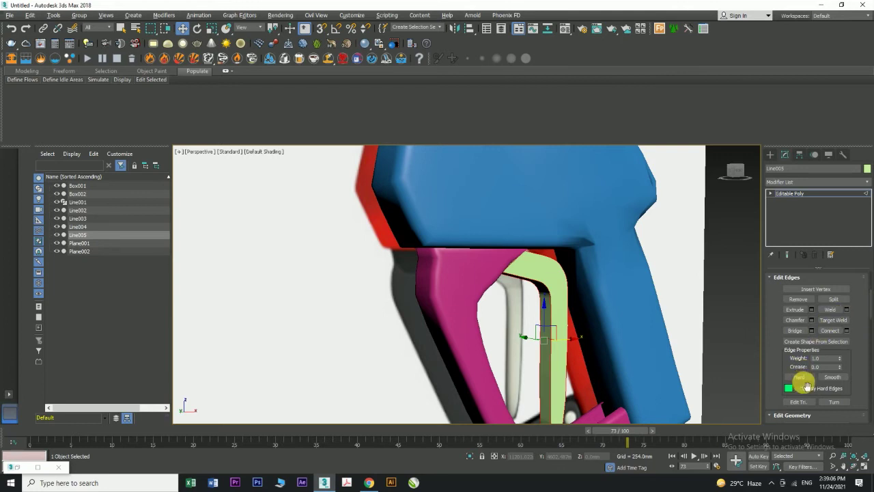
pyautogui.scroll(-5, 859, 388)
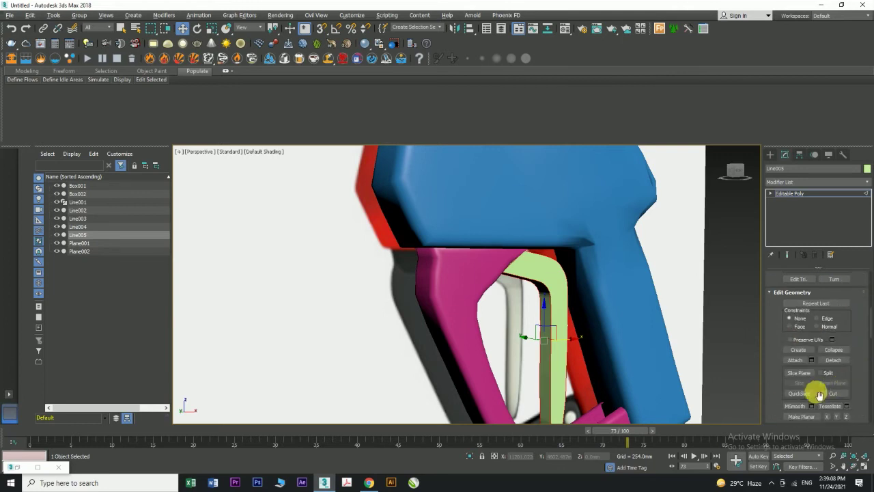
pyautogui.scroll(-5, 859, 383)
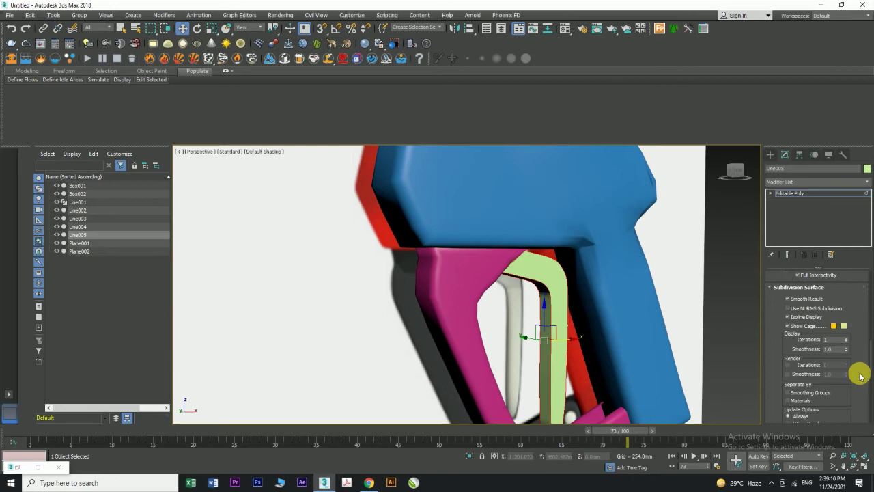
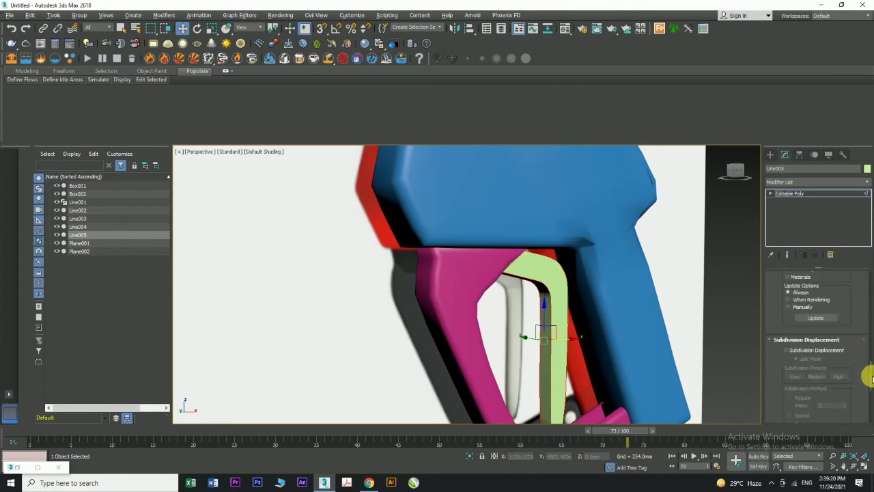
pyautogui.moveTo(870, 377)
pyautogui.mouseDown()
pyautogui.moveTo(869, 420)
pyautogui.moveTo(864, 368)
pyautogui.mouseUp()
pyautogui.scroll(5, 864, 369)
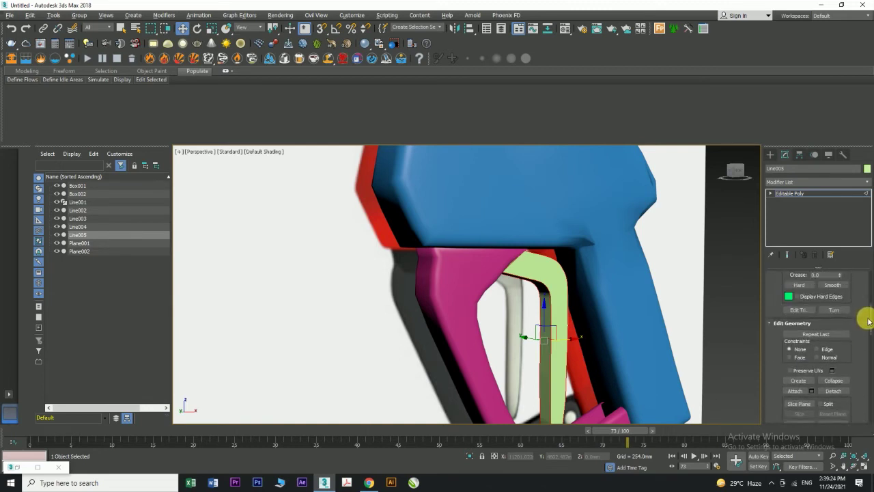
pyautogui.scroll(2, 867, 305)
pyautogui.scroll(5, 867, 301)
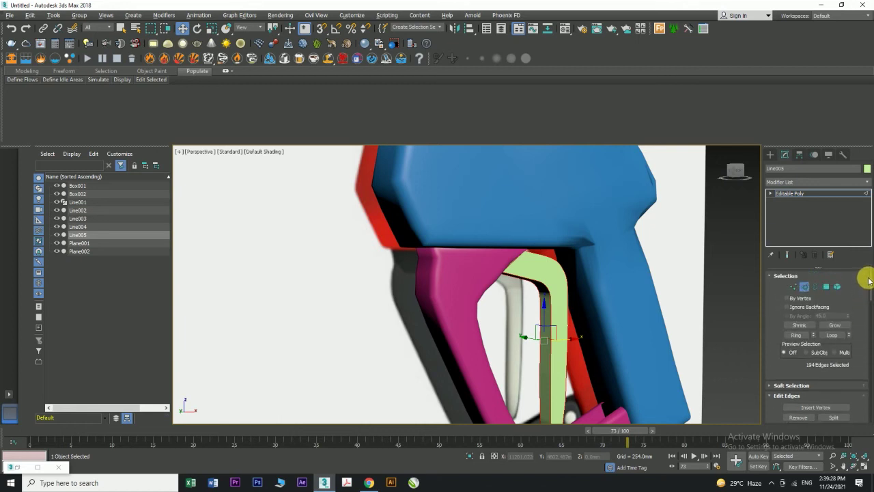
pyautogui.scroll(-3, 867, 287)
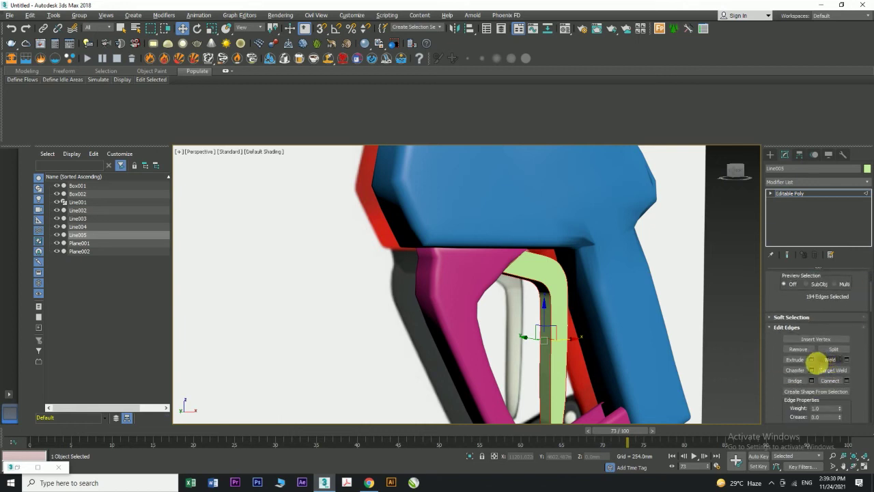
pyautogui.click(811, 370)
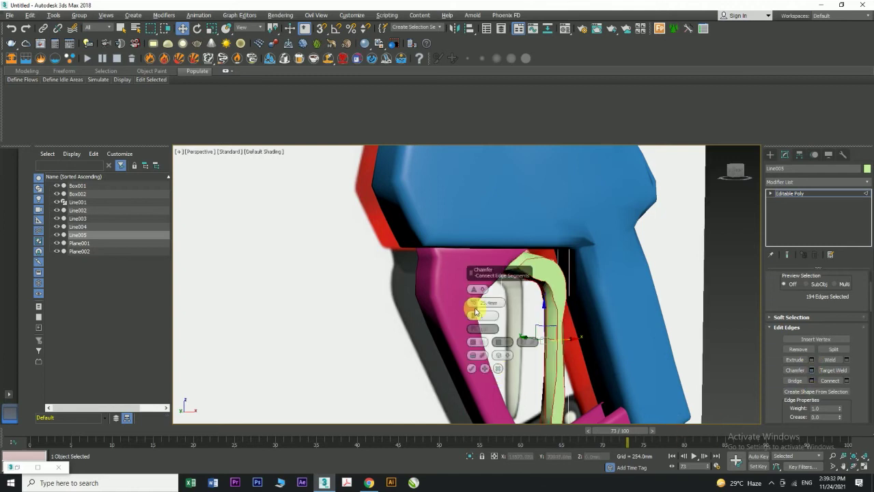
pyautogui.moveTo(474, 302); pyautogui.dragTo(478, 307)
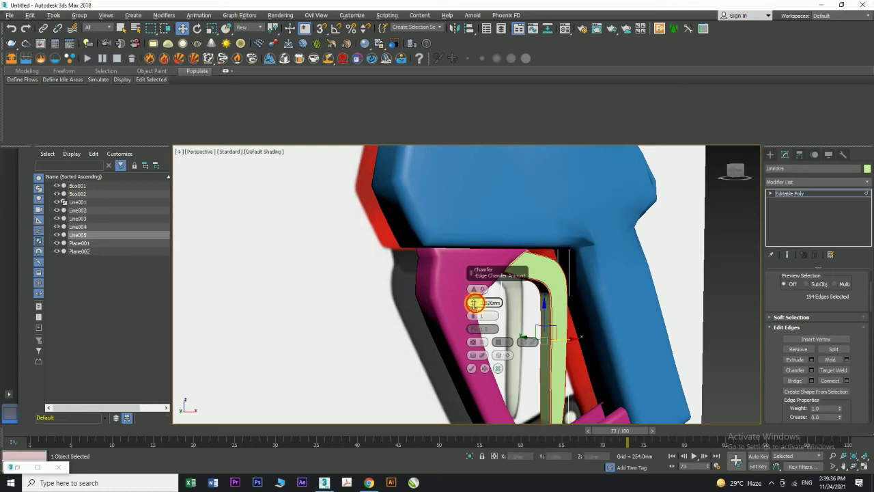
pyautogui.moveTo(473, 303); pyautogui.dragTo(473, 304)
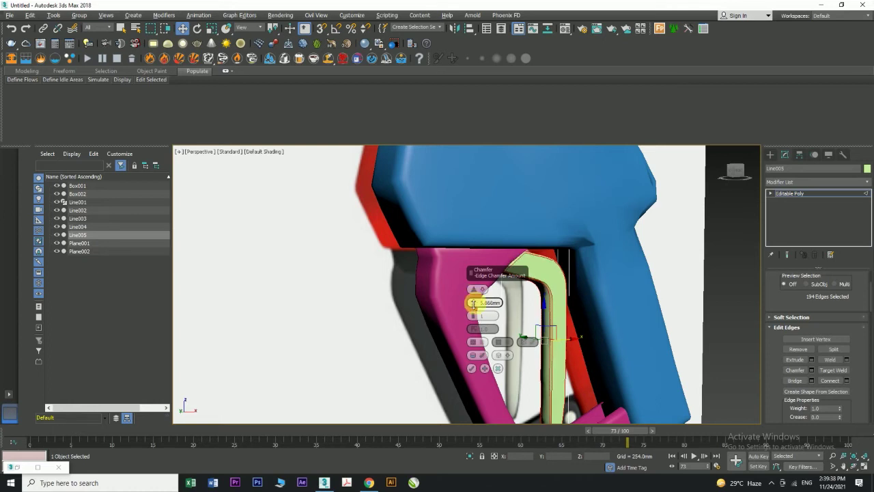
# - Set the lever's chamfer to 4 segments and an amount of about 21.9 mm, apply it, and leave edge editing
pyautogui.click(476, 314)
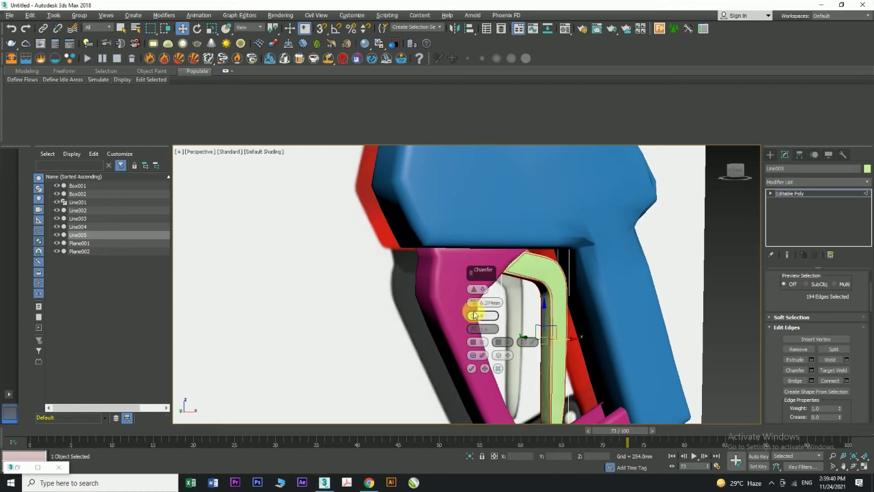
pyautogui.scroll(2, 550, 310)
pyautogui.keyDown('alt'); pyautogui.moveTo(553, 309); pyautogui.dragTo(540, 291, button='middle'); pyautogui.keyUp('alt')
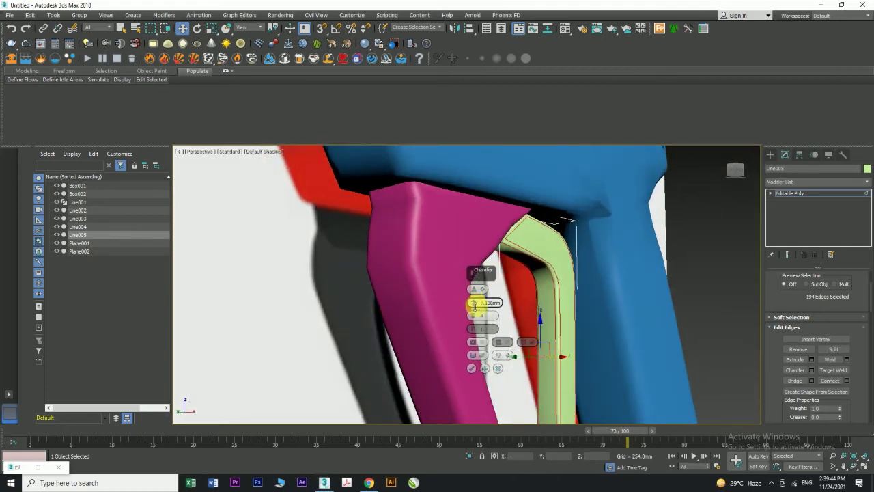
pyautogui.moveTo(474, 305); pyautogui.dragTo(472, 303)
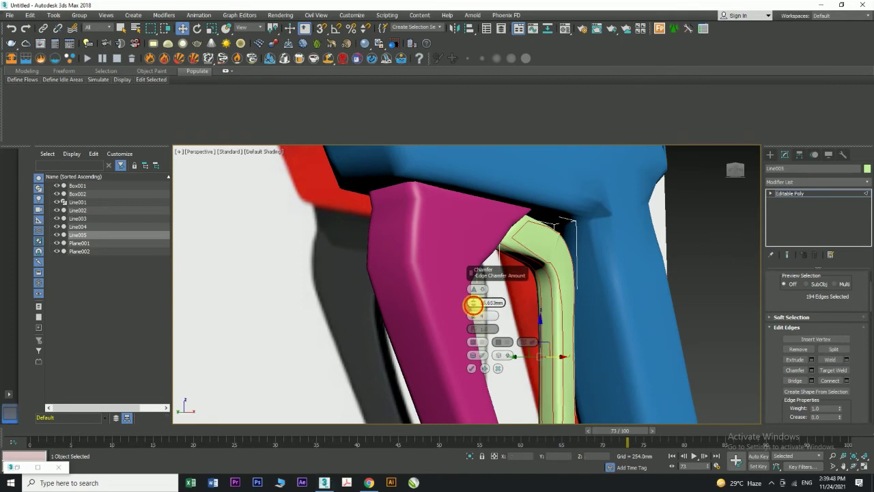
pyautogui.moveTo(473, 304)
pyautogui.mouseDown()
pyautogui.moveTo(481, 312)
pyautogui.moveTo(473, 307)
pyautogui.mouseUp()
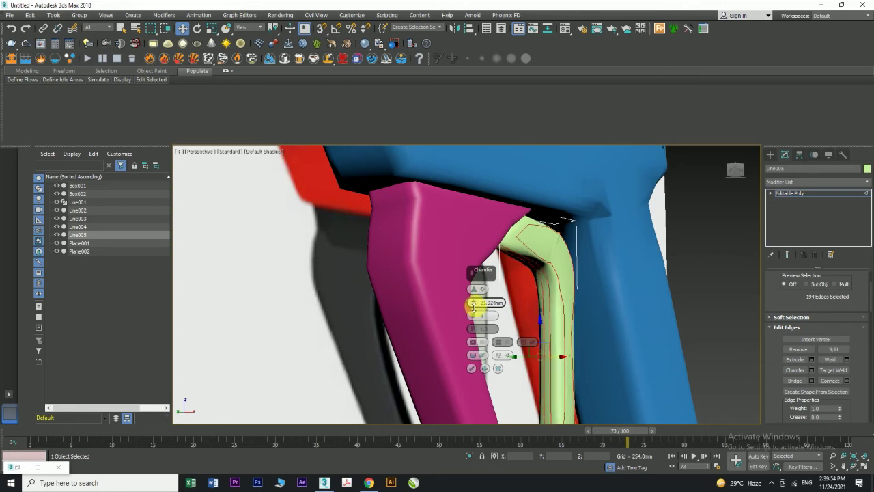
pyautogui.click(471, 368)
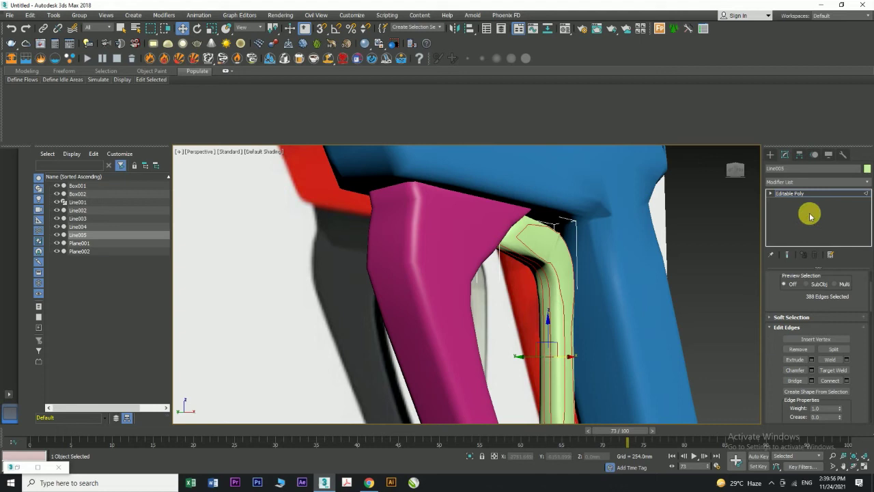
pyautogui.press('2')
# - Examine the chamfered lever from several angles, including the vertices around its lower tip and its fit within the guard
pyautogui.scroll(10, 607, 277)
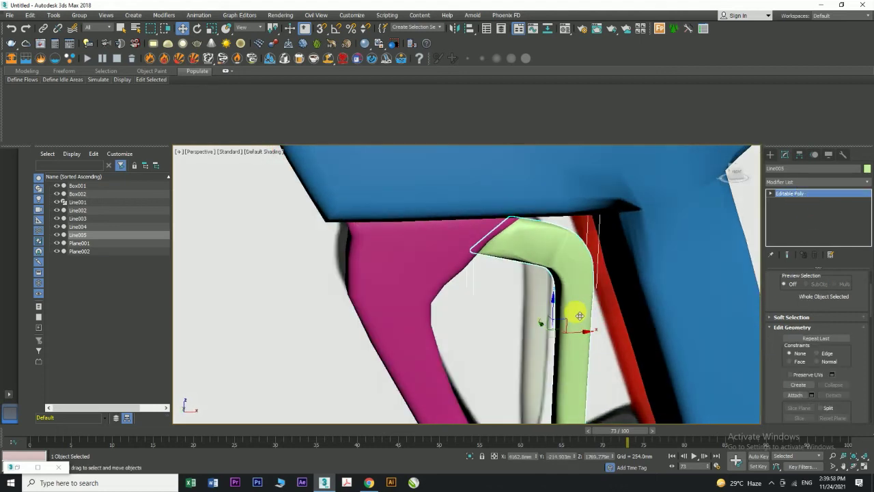
pyautogui.scroll(-10, 591, 251)
pyautogui.moveTo(600, 309)
pyautogui.keyDown('alt'); pyautogui.mouseDown(button='middle')
pyautogui.moveTo(580, 312)
pyautogui.moveTo(589, 317)
pyautogui.moveTo(630, 288)
pyautogui.moveTo(610, 319)
pyautogui.mouseUp(button='middle'); pyautogui.keyUp('alt')
pyautogui.keyDown('alt'); pyautogui.moveTo(586, 371); pyautogui.dragTo(617, 376, button='middle'); pyautogui.keyUp('alt')
pyautogui.click(770, 193)
pyautogui.click(787, 200)
pyautogui.scroll(5, 552, 403)
pyautogui.keyDown('alt'); pyautogui.moveTo(561, 396); pyautogui.dragTo(575, 392, button='middle'); pyautogui.keyUp('alt')
pyautogui.moveTo(543, 338); pyautogui.dragTo(598, 433)
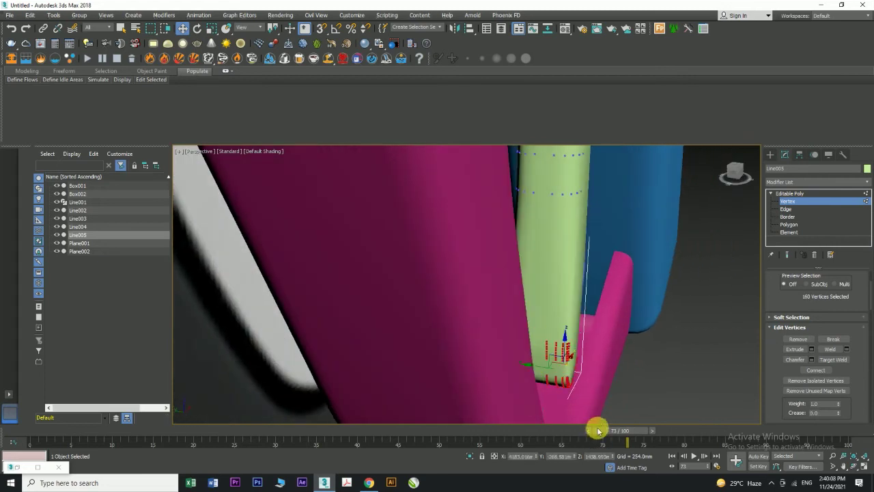
pyautogui.scroll(6, 584, 284)
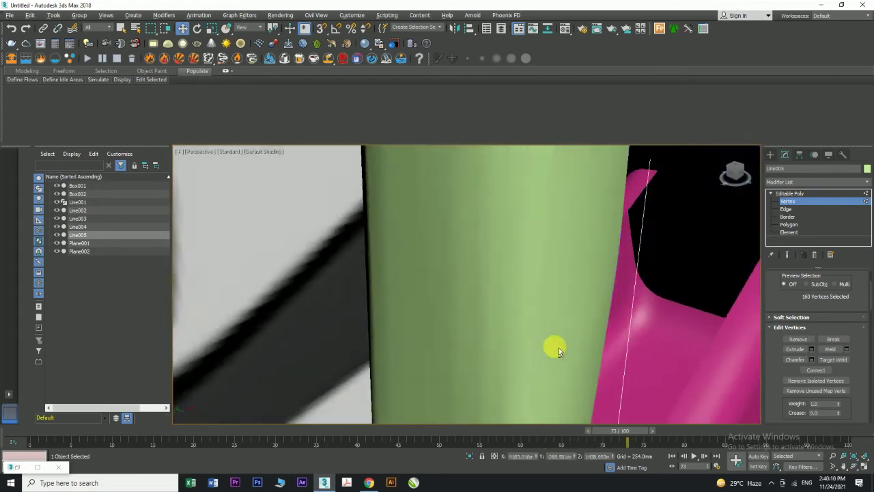
pyautogui.scroll(-8, 558, 350)
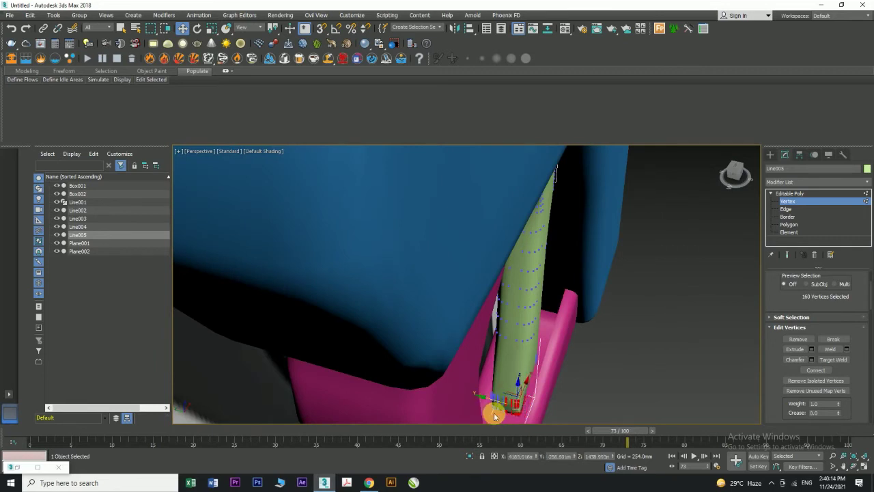
pyautogui.keyDown('alt'); pyautogui.moveTo(533, 389); pyautogui.dragTo(546, 369, button='middle'); pyautogui.keyUp('alt')
pyautogui.click(790, 193)
pyautogui.scroll(-4, 568, 298)
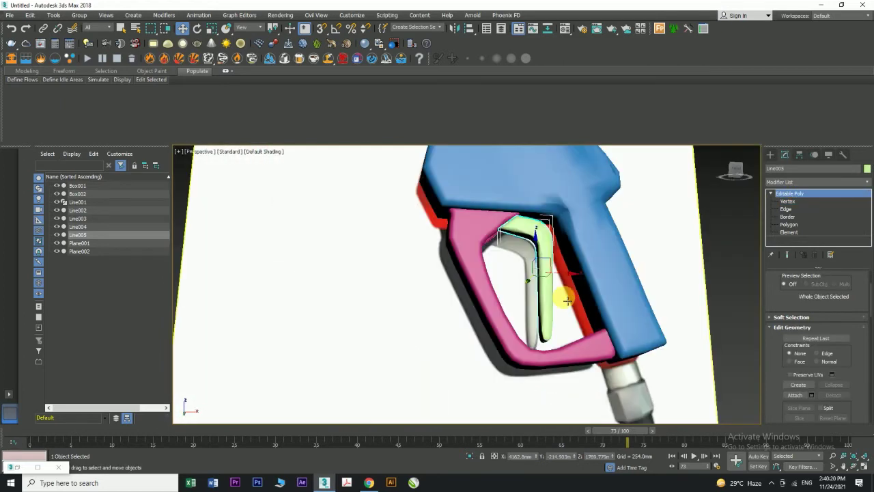
pyautogui.scroll(-6, 553, 329)
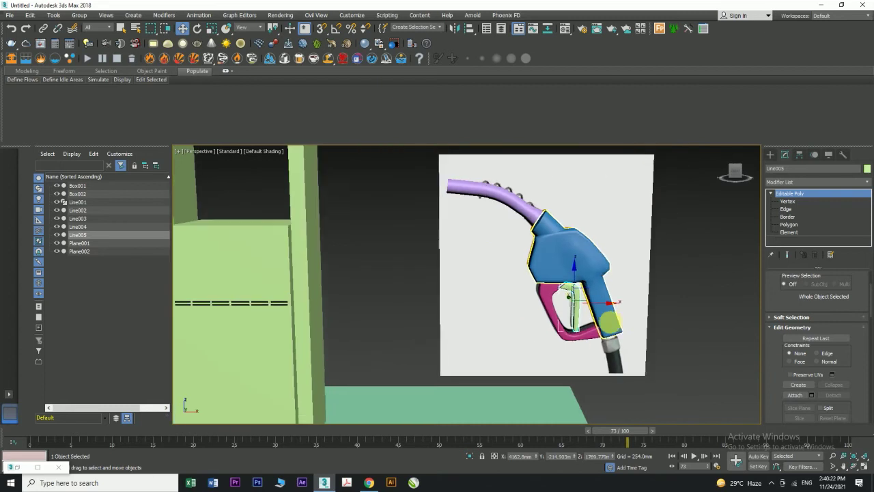
# - Select the purple spout tube and move it in depth away from the reference image to line up with the nozzle body
pyautogui.click(676, 317)
pyautogui.click(636, 242)
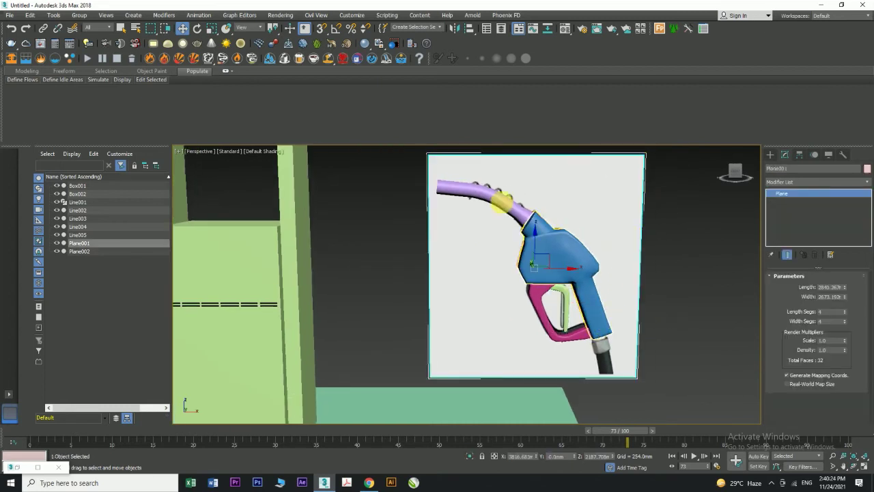
pyautogui.scroll(4, 487, 202)
pyautogui.scroll(3, 570, 233)
pyautogui.keyDown('alt'); pyautogui.moveTo(640, 267); pyautogui.dragTo(657, 289, button='middle'); pyautogui.keyUp('alt')
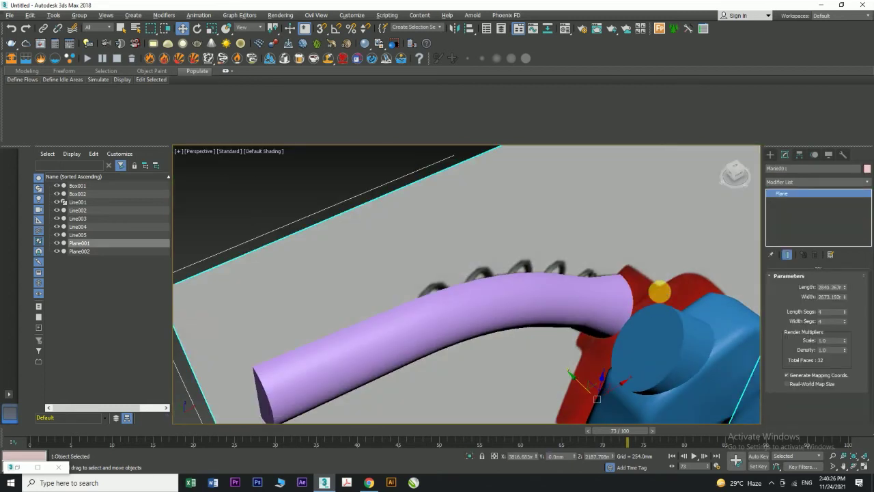
pyautogui.click(591, 326)
pyautogui.moveTo(454, 312); pyautogui.dragTo(502, 368)
pyautogui.hotkey('alt', 'w')
pyautogui.hotkey('alt', 'w')
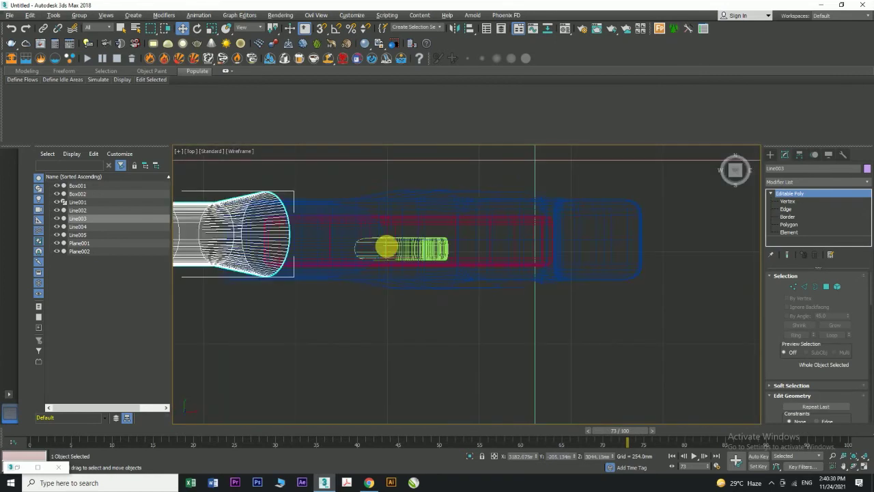
# - Move the spout tube closer to the nozzle body's collar in the perspective view
pyautogui.scroll(2, 488, 252)
pyautogui.hotkey('alt', 'w')
pyautogui.scroll(5, 689, 387)
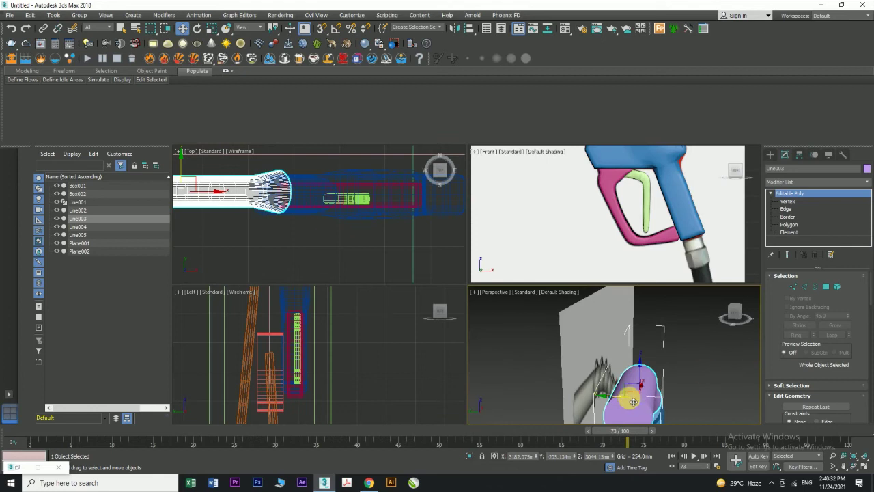
pyautogui.keyDown('alt'); pyautogui.moveTo(688, 387); pyautogui.dragTo(667, 369, button='middle'); pyautogui.keyUp('alt')
pyautogui.moveTo(601, 311); pyautogui.dragTo(646, 316)
pyautogui.keyDown('alt'); pyautogui.moveTo(656, 315); pyautogui.dragTo(715, 379, button='middle'); pyautogui.keyUp('alt')
pyautogui.scroll(4, 714, 378)
pyautogui.scroll(-2, 663, 372)
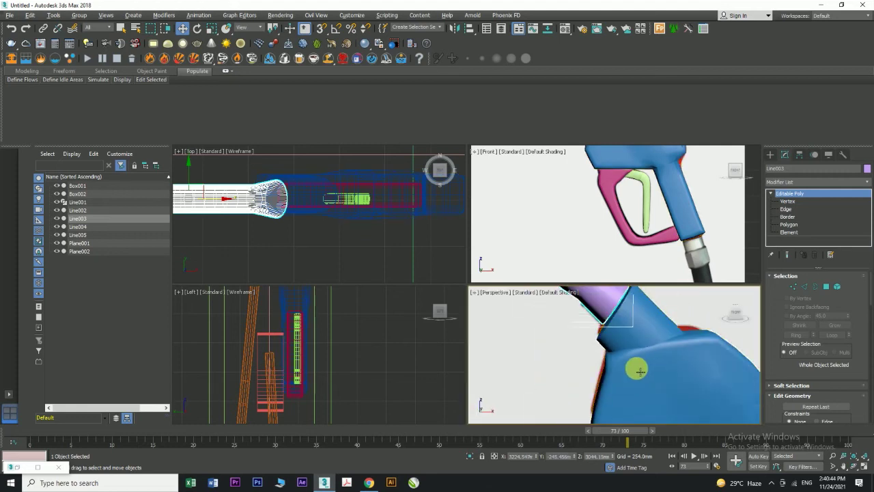
# - Lower the spout, re-center it in depth, and slide its flared end into the nozzle body's collar
pyautogui.hotkey('alt', 'w')
pyautogui.scroll(-5, 579, 340)
pyautogui.moveTo(371, 208); pyautogui.dragTo(371, 218)
pyautogui.keyDown('alt'); pyautogui.moveTo(466, 276); pyautogui.dragTo(476, 292, button='middle'); pyautogui.keyUp('alt')
pyautogui.keyDown('alt'); pyautogui.moveTo(356, 233); pyautogui.dragTo(492, 251, button='middle'); pyautogui.keyUp('alt')
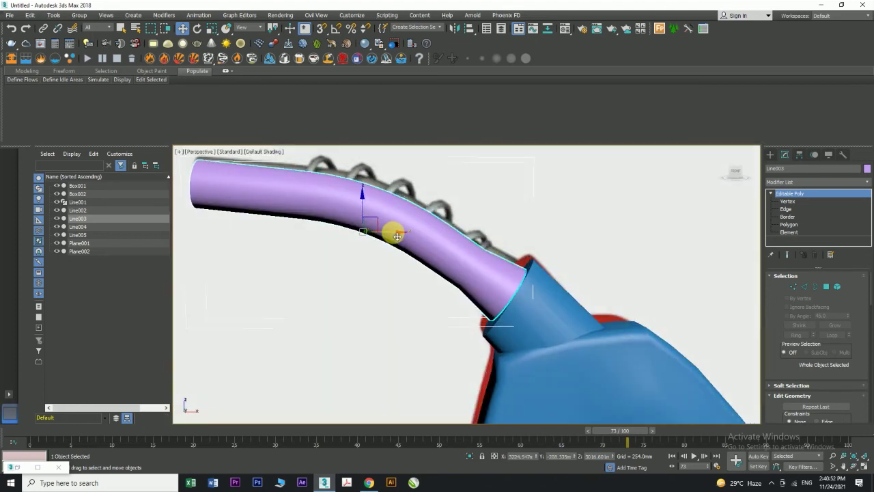
pyautogui.moveTo(392, 231); pyautogui.dragTo(401, 237)
pyautogui.keyDown('alt'); pyautogui.moveTo(363, 214); pyautogui.dragTo(510, 263, button='middle'); pyautogui.keyUp('alt')
pyautogui.scroll(-3, 505, 271)
pyautogui.keyDown('alt'); pyautogui.moveTo(505, 270); pyautogui.dragTo(530, 270, button='middle'); pyautogui.keyUp('alt')
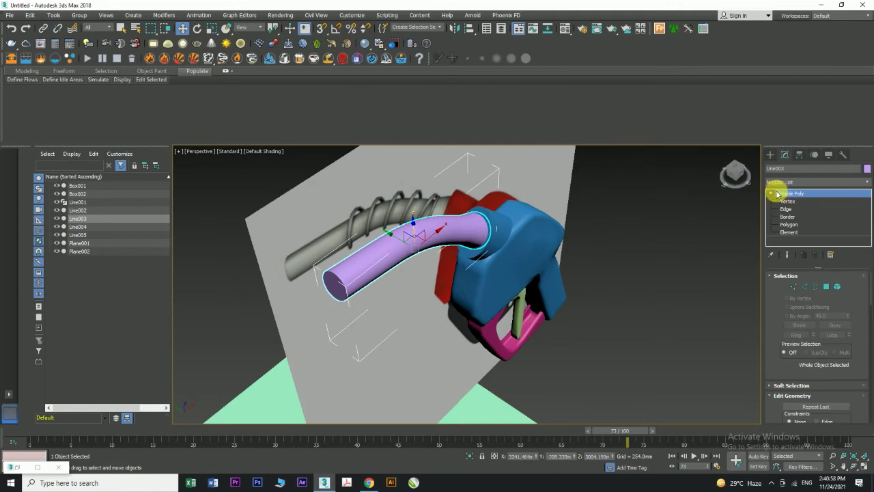
# - Draw a Helix spline with a base radius of about 119 mm and height of about 86 mm beside the nozzle in the top view
pyautogui.click(770, 155)
pyautogui.click(772, 168)
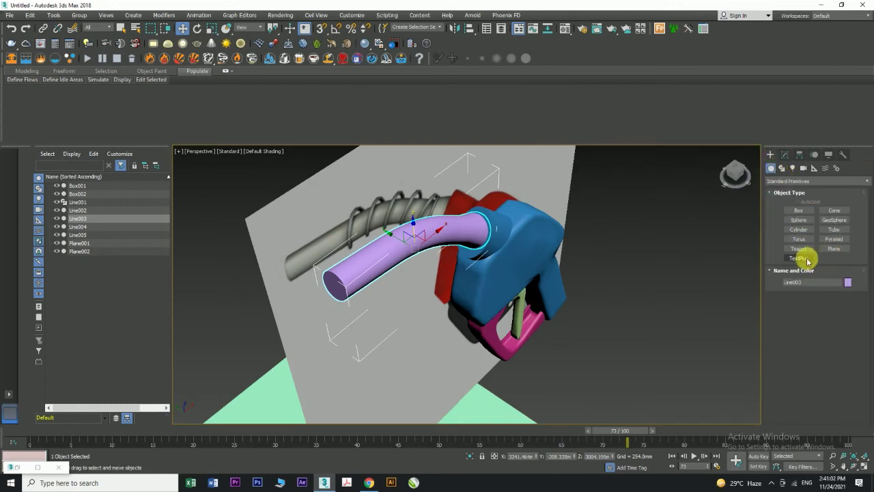
pyautogui.click(789, 182)
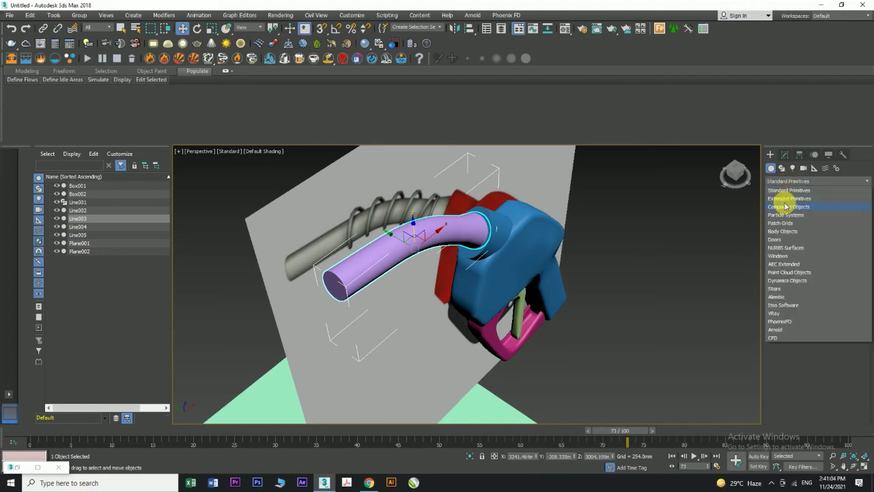
pyautogui.click(786, 206)
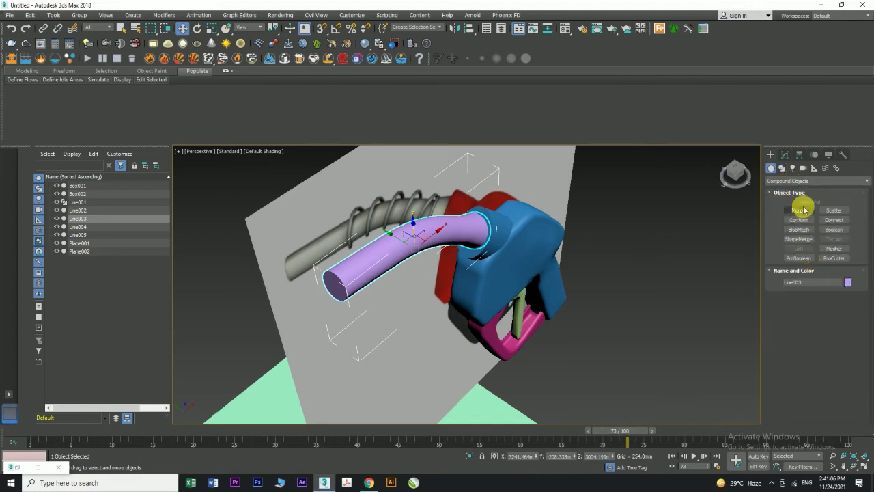
pyautogui.click(789, 181)
pyautogui.click(785, 190)
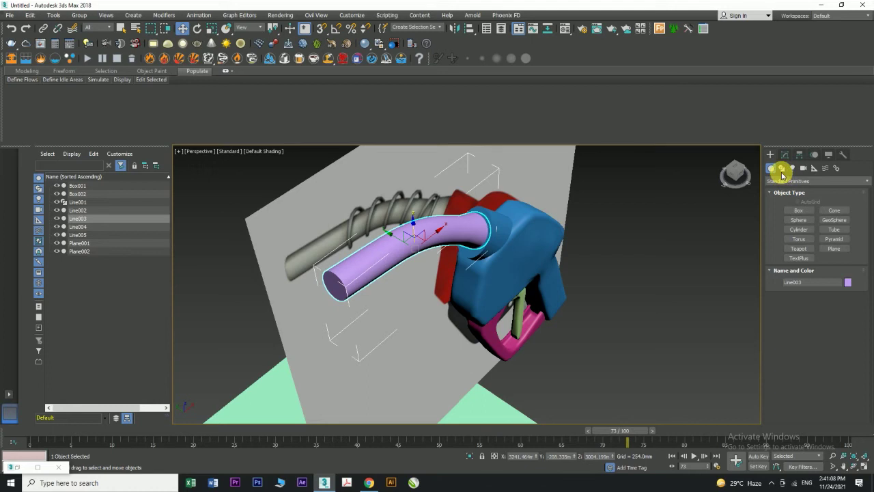
pyautogui.click(782, 169)
pyautogui.click(834, 254)
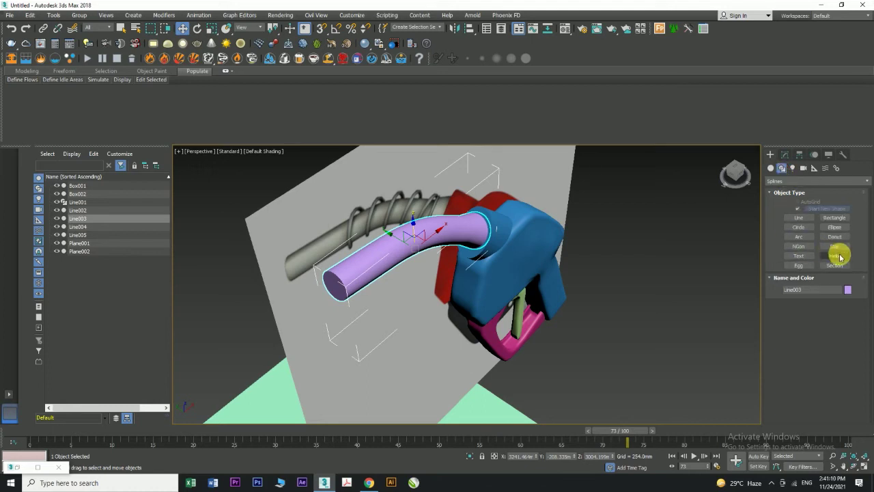
pyautogui.hotkey('alt', 'w')
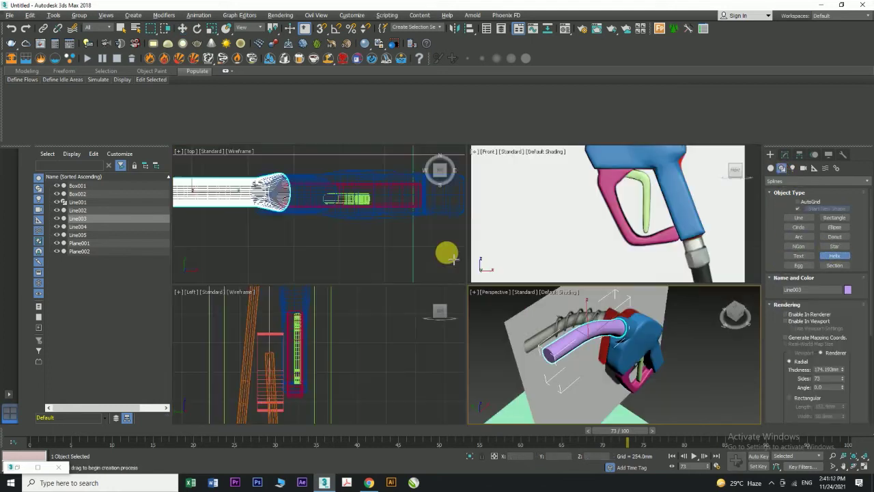
pyautogui.middleClick(347, 264)
pyautogui.hotkey('alt', 'w')
pyautogui.scroll(-4, 345, 261)
pyautogui.moveTo(369, 295); pyautogui.dragTo(358, 305)
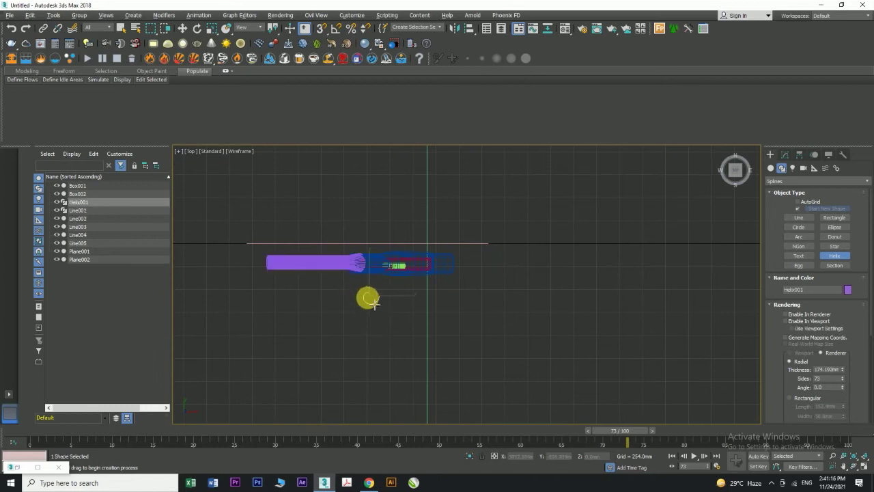
# - Make the helix renderable in the viewport as a radial tube and thin it to about 35 mm
pyautogui.hotkey('alt', 'w')
pyautogui.middleClick(687, 296)
pyautogui.hotkey('alt', 'w')
pyautogui.scroll(-5, 604, 328)
pyautogui.press('w')
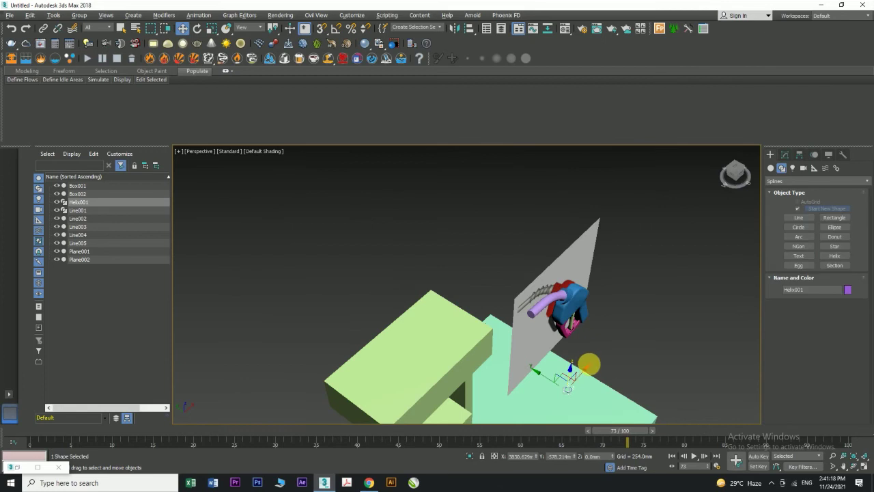
pyautogui.scroll(8, 574, 358)
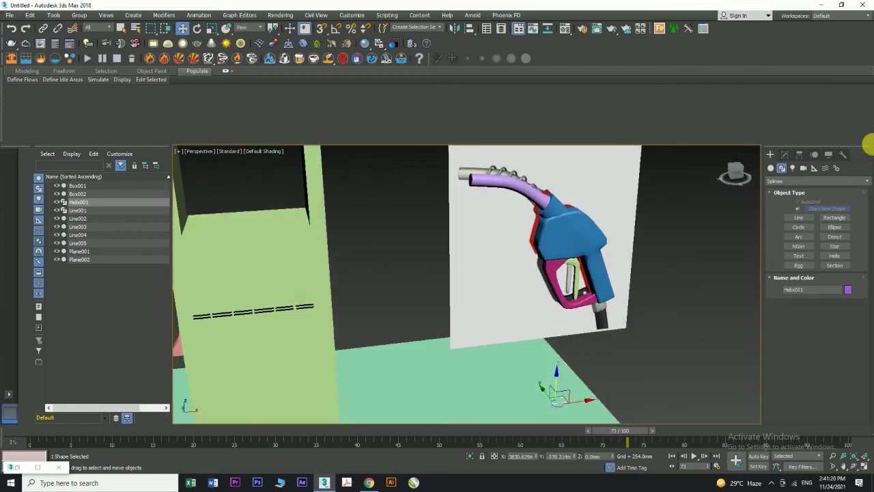
pyautogui.click(785, 154)
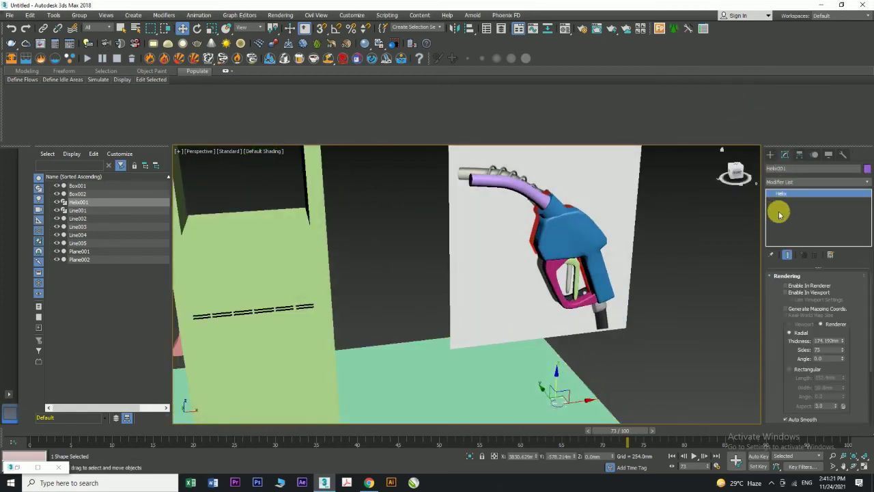
pyautogui.click(786, 292)
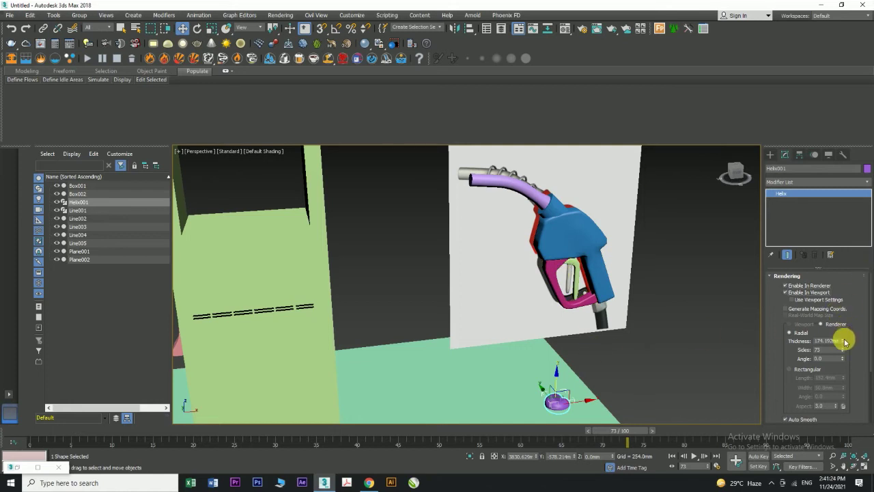
pyautogui.moveTo(843, 345); pyautogui.dragTo(852, 382)
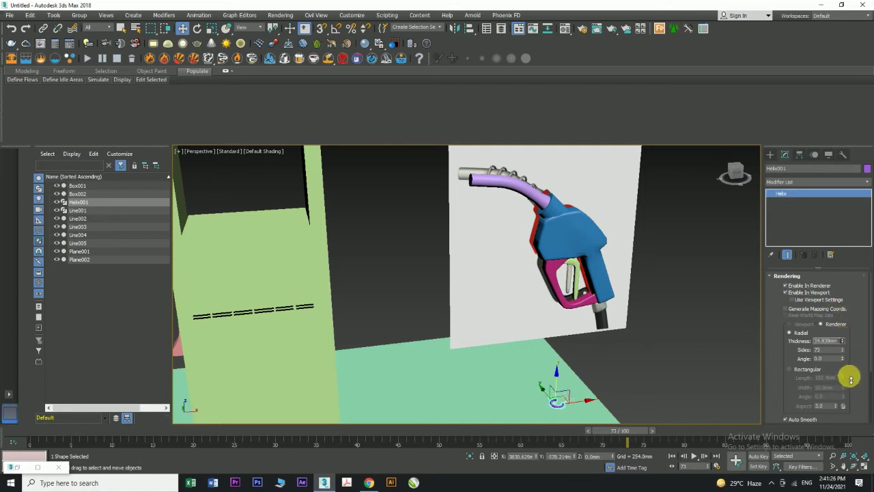
# - Raise the helix to the spout's height and set its turns to 4.1
pyautogui.moveTo(561, 396); pyautogui.dragTo(567, 181)
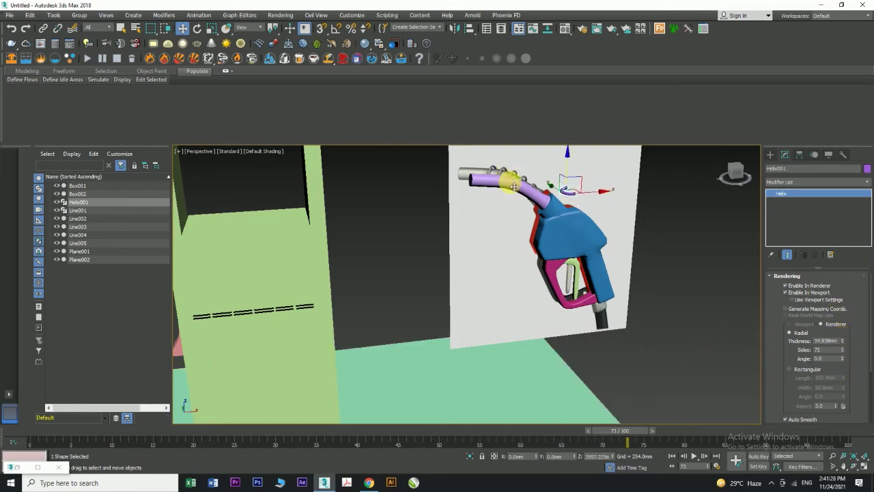
pyautogui.hotkey('alt', 'w')
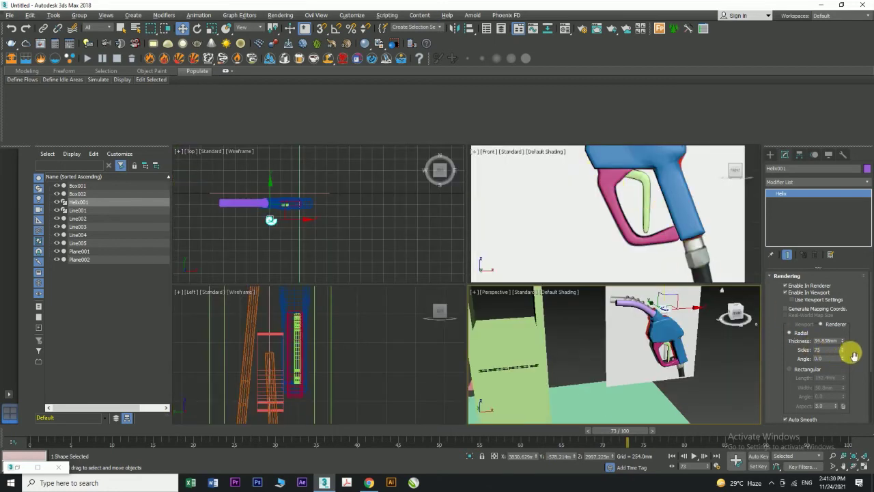
pyautogui.scroll(-2, 850, 375)
pyautogui.scroll(-1, 852, 380)
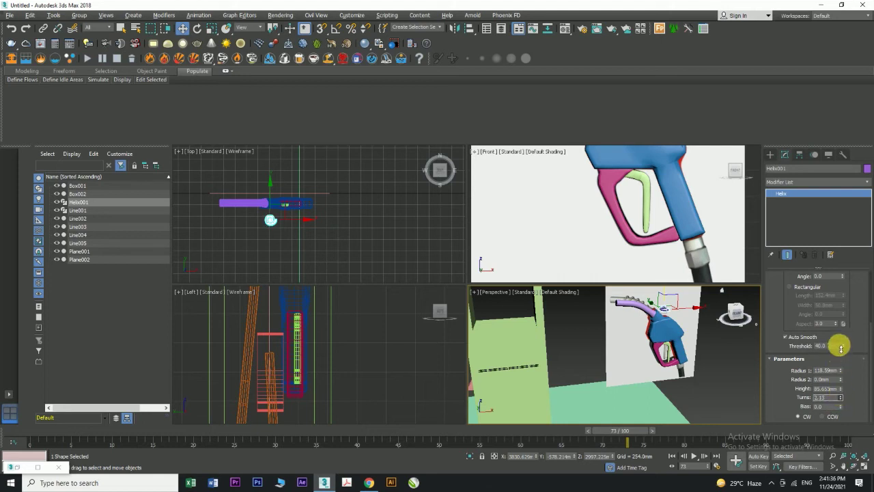
pyautogui.scroll(2, 689, 326)
pyautogui.scroll(3, 689, 326)
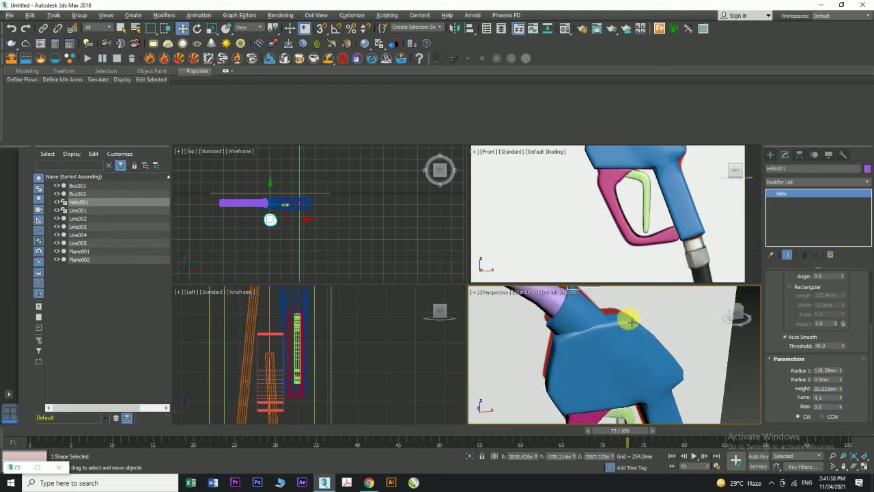
# - In the front view, move the helix onto the spout near the collar and rotate it about 64° to wrap across the tube
pyautogui.hotkey('alt', 'w')
pyautogui.scroll(-2, 523, 255)
pyautogui.moveTo(523, 255); pyautogui.dragTo(549, 308, button='middle')
pyautogui.hotkey('alt', 'w')
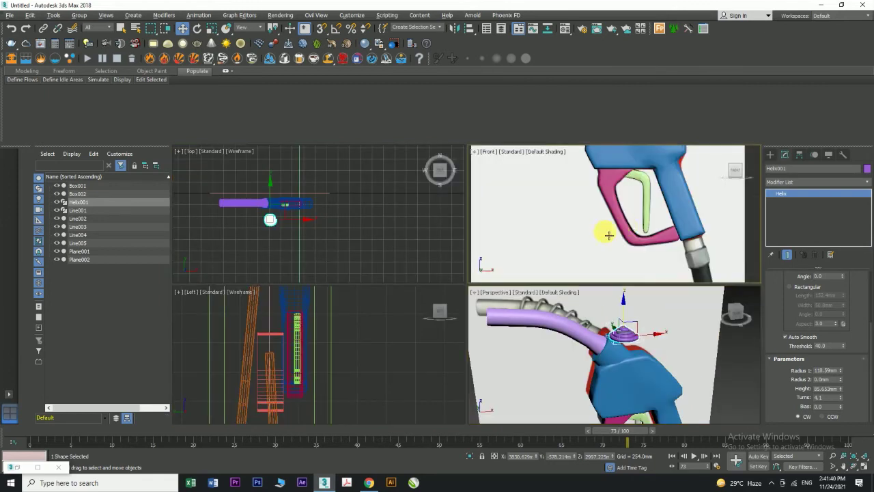
pyautogui.hotkey('alt', 'w')
pyautogui.scroll(-3, 608, 230)
pyautogui.scroll(4, 539, 222)
pyautogui.moveTo(552, 203)
pyautogui.mouseDown()
pyautogui.moveTo(505, 211)
pyautogui.moveTo(495, 238)
pyautogui.moveTo(554, 202)
pyautogui.moveTo(551, 215)
pyautogui.mouseUp()
pyautogui.scroll(3, 498, 209)
pyautogui.press('e')
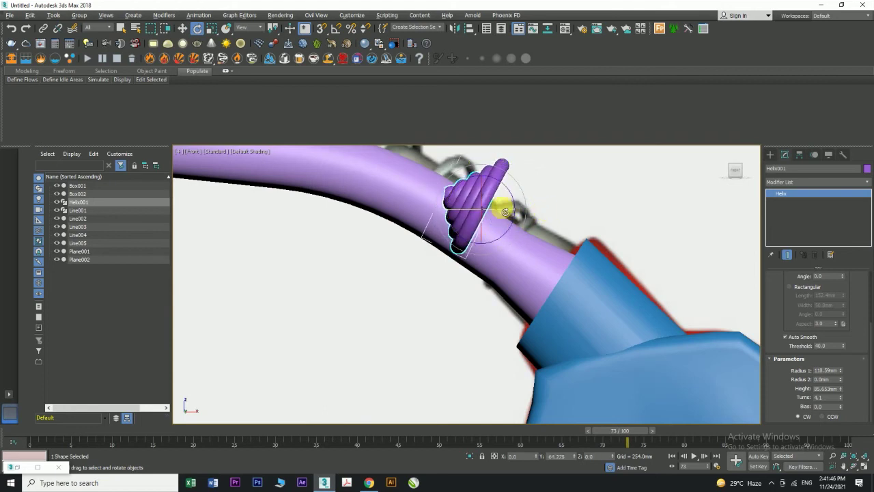
pyautogui.scroll(3, 840, 300)
# - Thin the helix wire to about 14.6 mm, then lower the coil and fine-tune its rotation to follow the spout
pyautogui.moveTo(841, 341); pyautogui.dragTo(845, 366)
pyautogui.press('w')
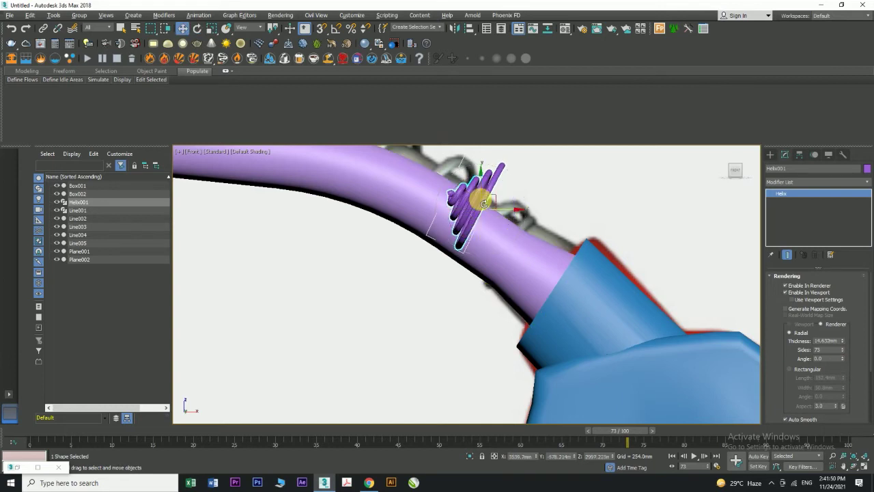
pyautogui.moveTo(486, 200); pyautogui.dragTo(486, 228)
pyautogui.press('e')
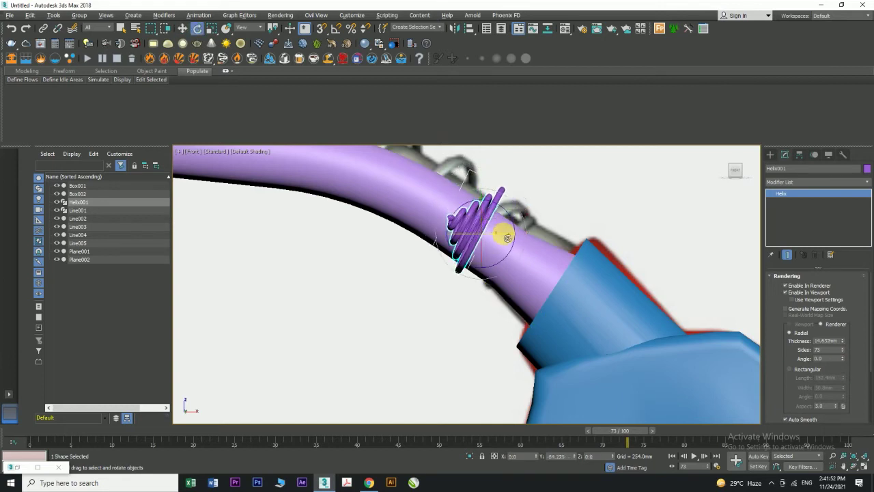
pyautogui.press('w')
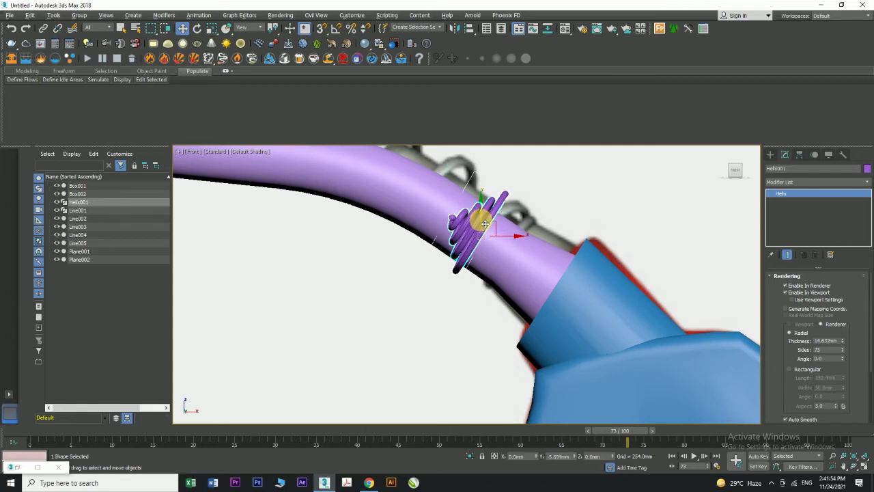
# - Re-center the helix on the spout and set Radius 1 to about 96 mm, turns to about 5.17 and height to about 312 mm
pyautogui.scroll(2, 492, 228)
pyautogui.scroll(-4, 852, 384)
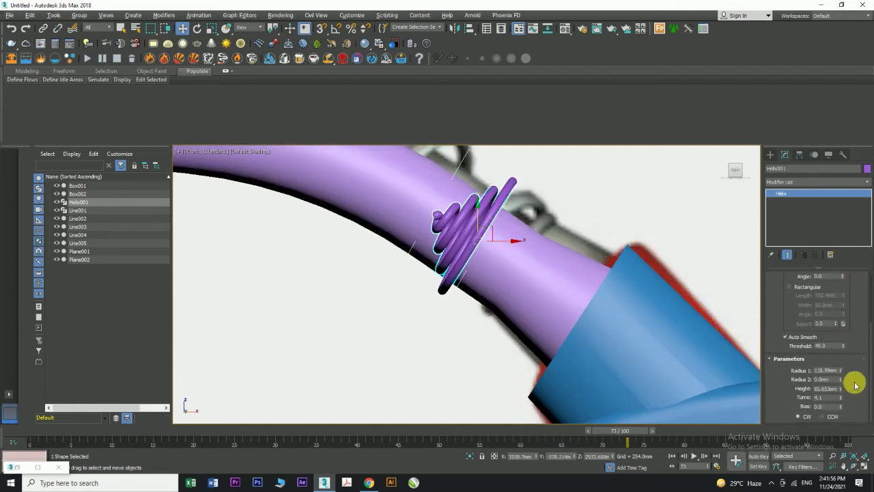
pyautogui.moveTo(843, 375); pyautogui.dragTo(843, 379)
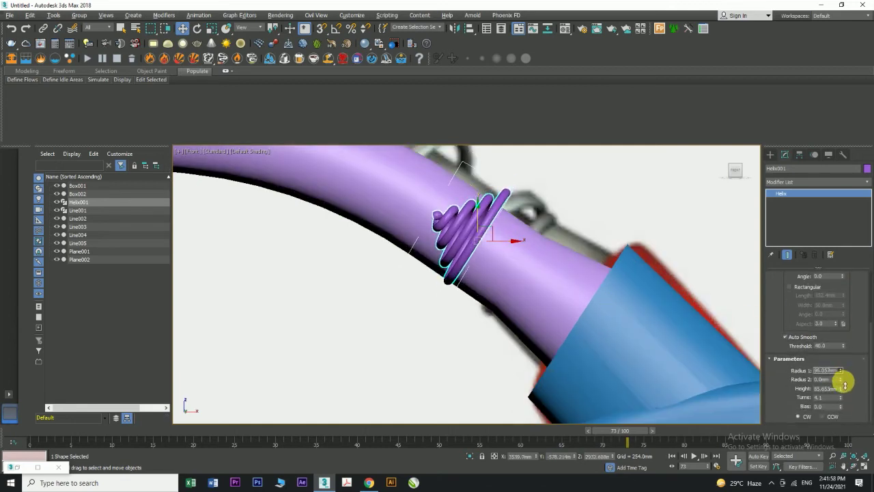
pyautogui.moveTo(481, 228); pyautogui.dragTo(482, 234)
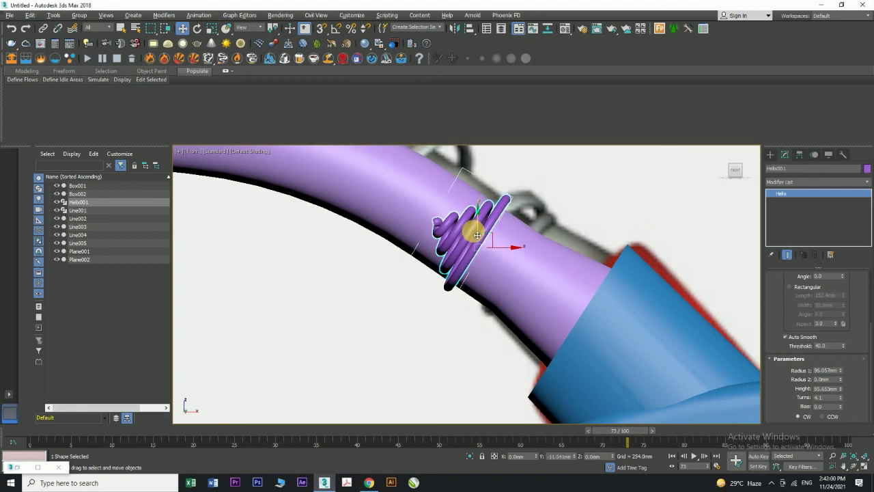
pyautogui.moveTo(842, 399); pyautogui.dragTo(819, 269)
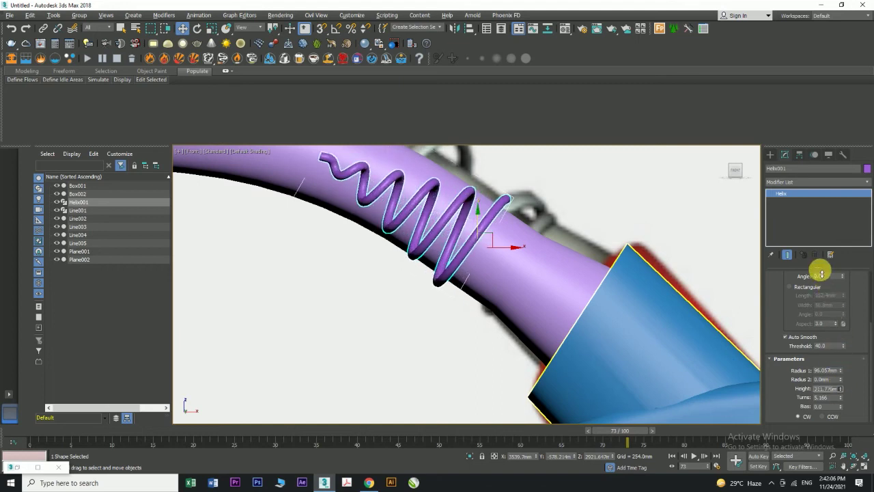
# - Set both helix radii to 96 mm and lengthen the coil to about 599 mm in height
pyautogui.scroll(-2, 484, 277)
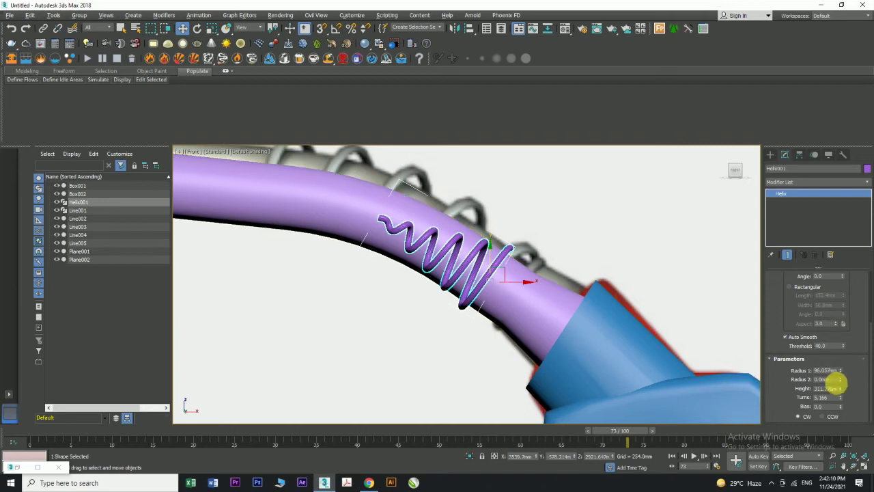
pyautogui.moveTo(836, 380); pyautogui.dragTo(544, 384)
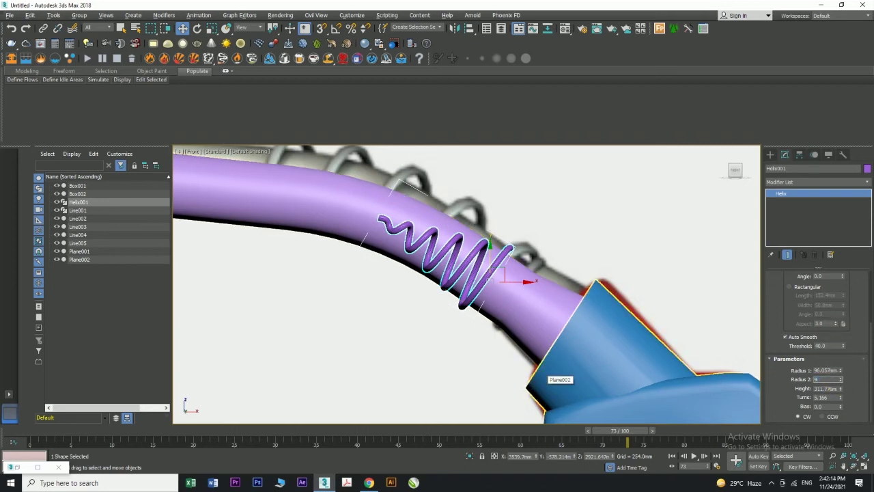
pyautogui.write('96')
pyautogui.press('Return')
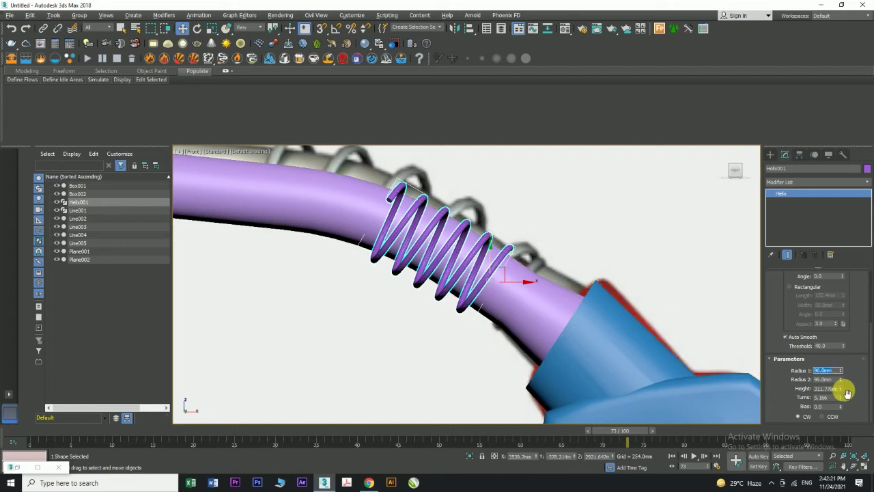
pyautogui.moveTo(839, 389); pyautogui.dragTo(621, 351)
# - Shift the coil along the spout toward the collar and set its turns to 6
pyautogui.scroll(-5, 433, 303)
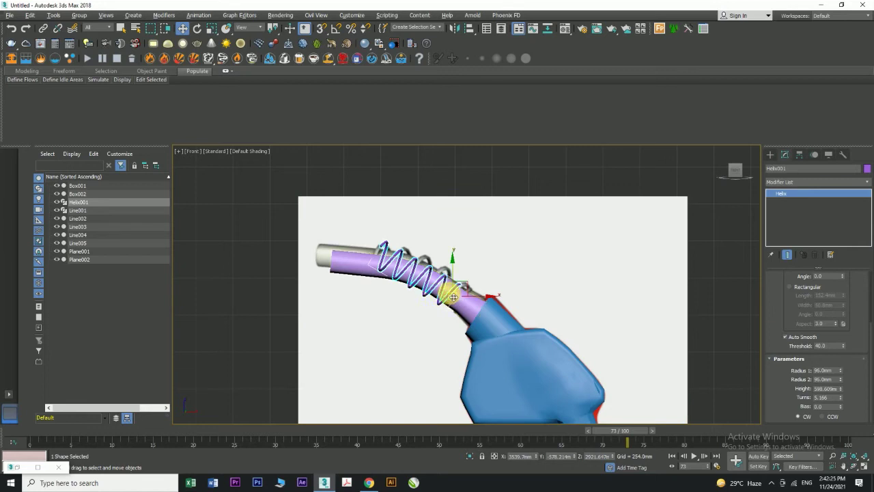
pyautogui.moveTo(451, 280)
pyautogui.mouseDown()
pyautogui.moveTo(470, 288)
pyautogui.moveTo(462, 277)
pyautogui.mouseUp()
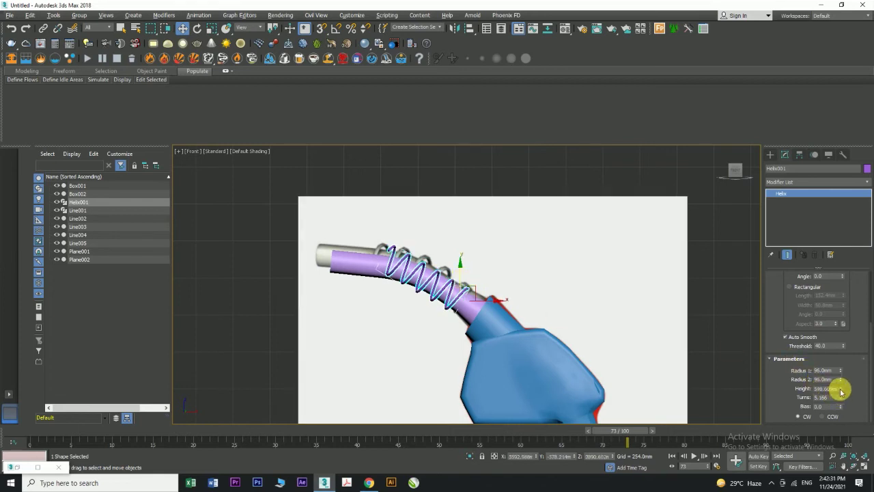
pyautogui.moveTo(836, 399); pyautogui.dragTo(558, 400)
pyautogui.write('5.')
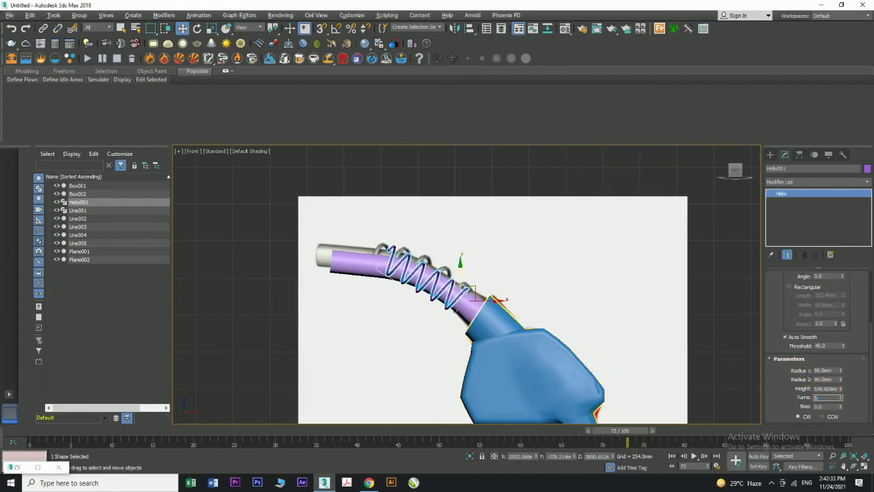
pyautogui.scroll(2, 406, 290)
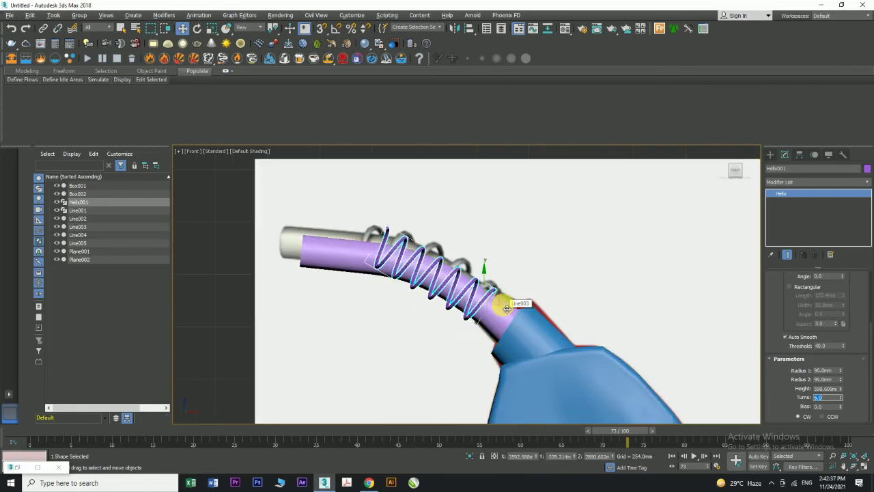
# - Apply a Bend modifier to the helix with an angle of -24.5 and raise the coil to follow the spout's curve
pyautogui.click(811, 181)
pyautogui.scroll(-8, 809, 205)
pyautogui.click(796, 192)
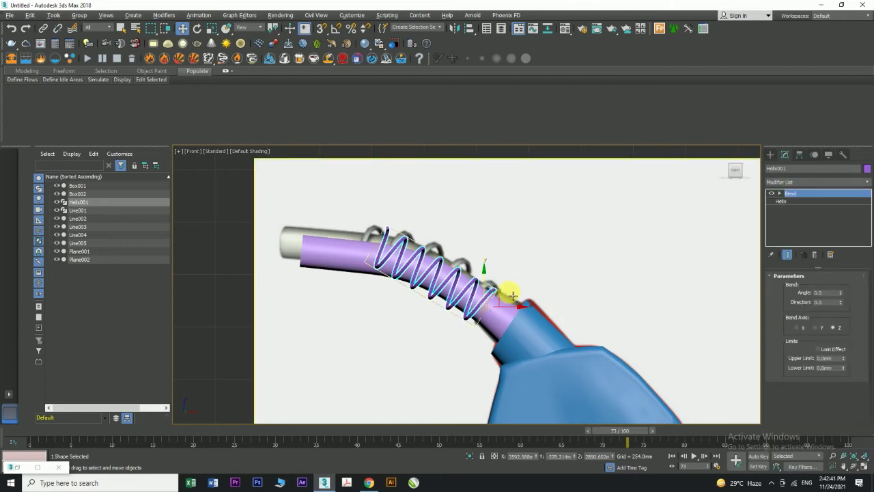
pyautogui.moveTo(842, 296); pyautogui.dragTo(845, 318)
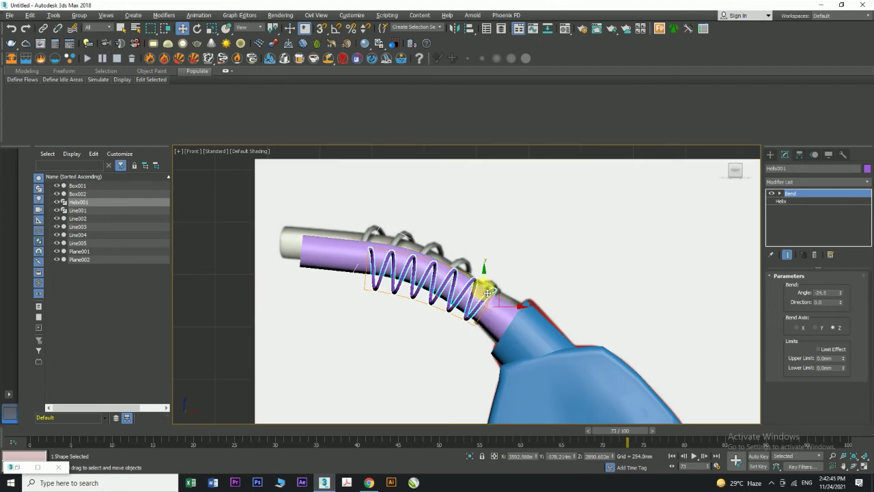
pyautogui.moveTo(485, 291); pyautogui.dragTo(494, 284)
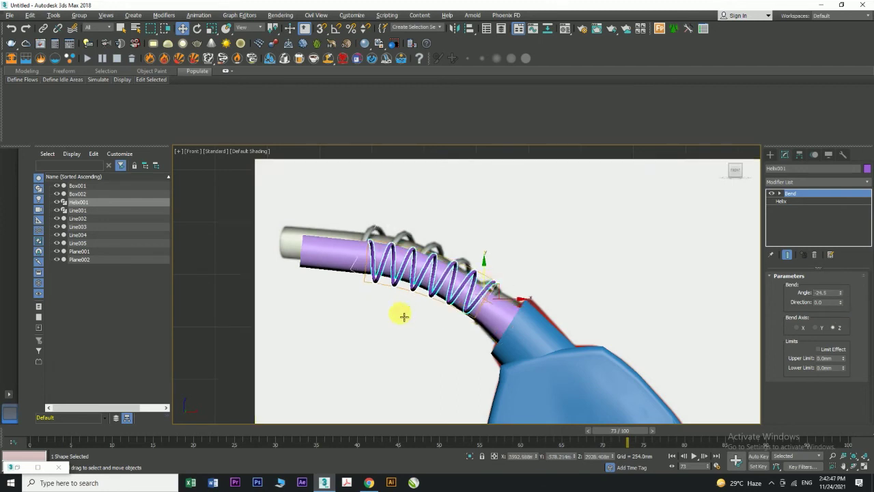
# - In the top view, move the bent coil in depth to line up with the spout's centerline
pyautogui.hotkey('alt', 'w')
pyautogui.rightClick(324, 267)
pyautogui.hotkey('alt', 'w')
pyautogui.moveTo(344, 276); pyautogui.dragTo(351, 239)
pyautogui.hotkey('alt', 'w')
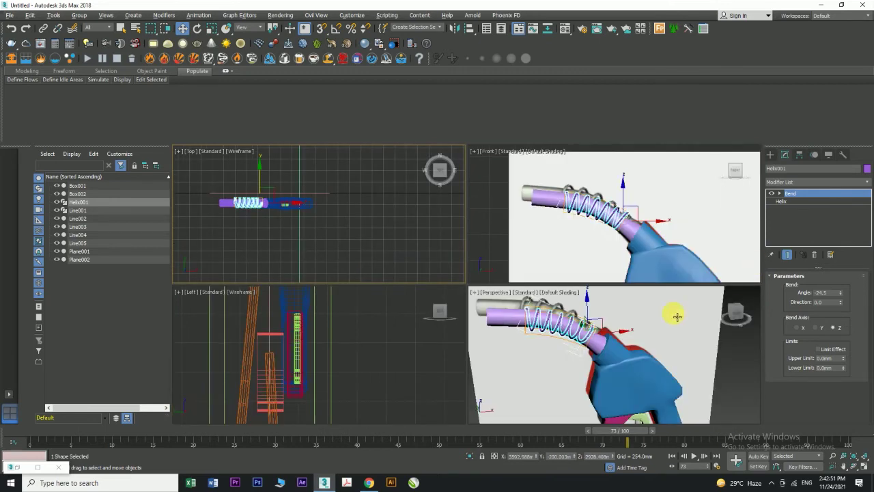
# - In the perspective view, adjust the coil's height so that its turns surround the spout evenly
pyautogui.middleClick(589, 331)
pyautogui.hotkey('alt', 'w')
pyautogui.scroll(6, 410, 233)
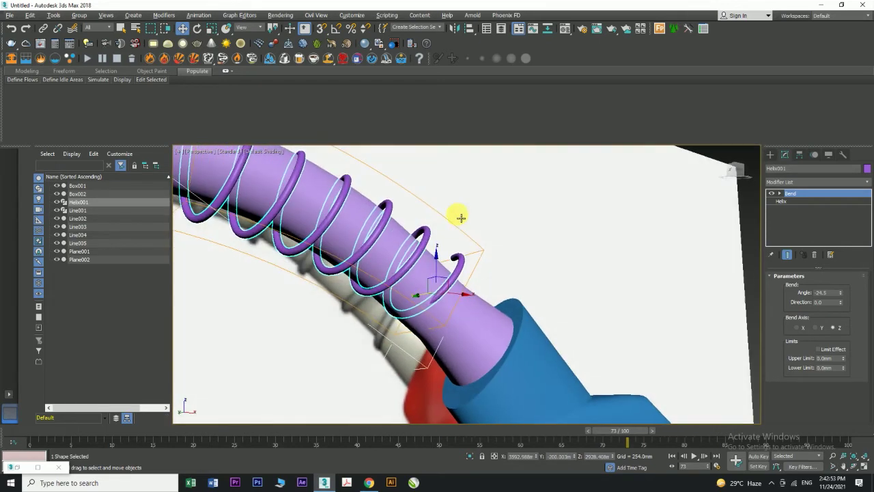
pyautogui.moveTo(438, 256); pyautogui.dragTo(435, 278)
pyautogui.keyDown('alt'); pyautogui.moveTo(435, 279); pyautogui.dragTo(436, 308, button='middle'); pyautogui.keyUp('alt')
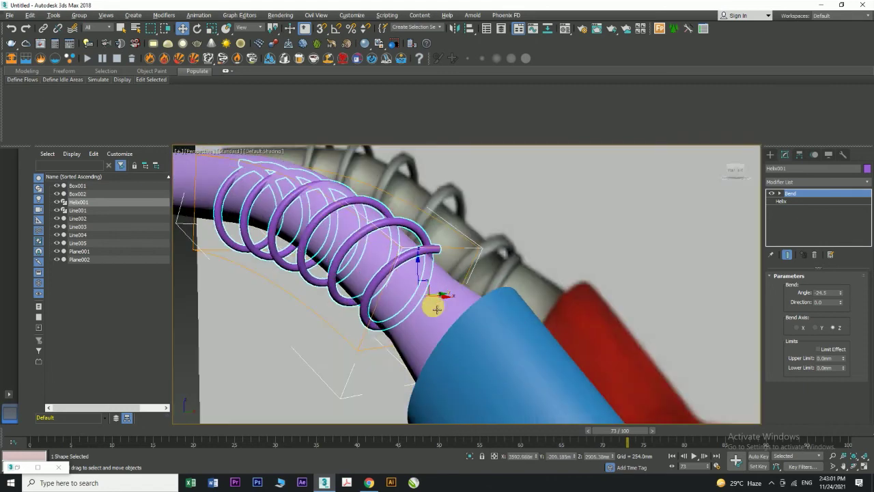
pyautogui.moveTo(405, 292); pyautogui.dragTo(426, 269)
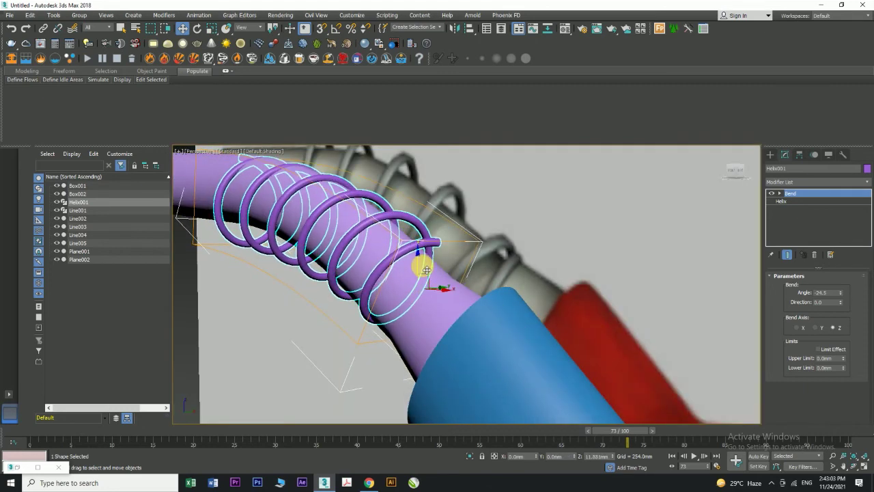